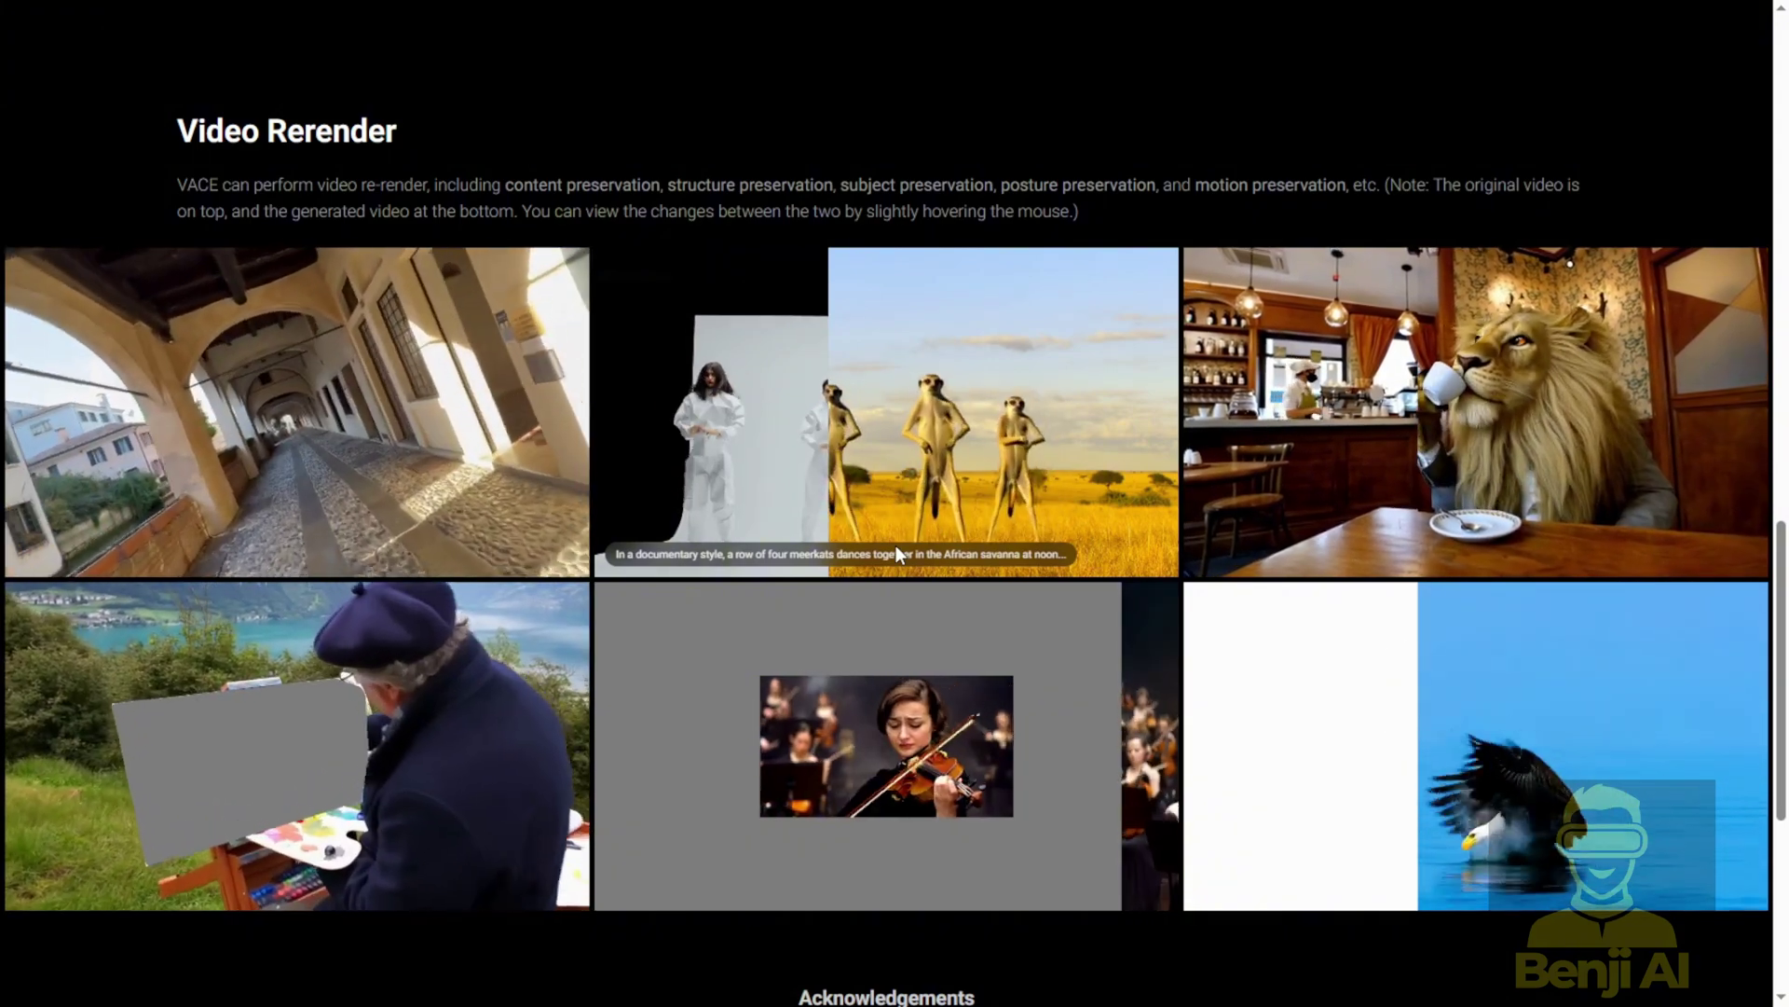
Step: Scroll through the VACE project page's example grids to the pose-control fighters clip
{"action": "scroll", "coordinate": [1704, 460], "scroll_direction": "up", "scroll_amount": 5}
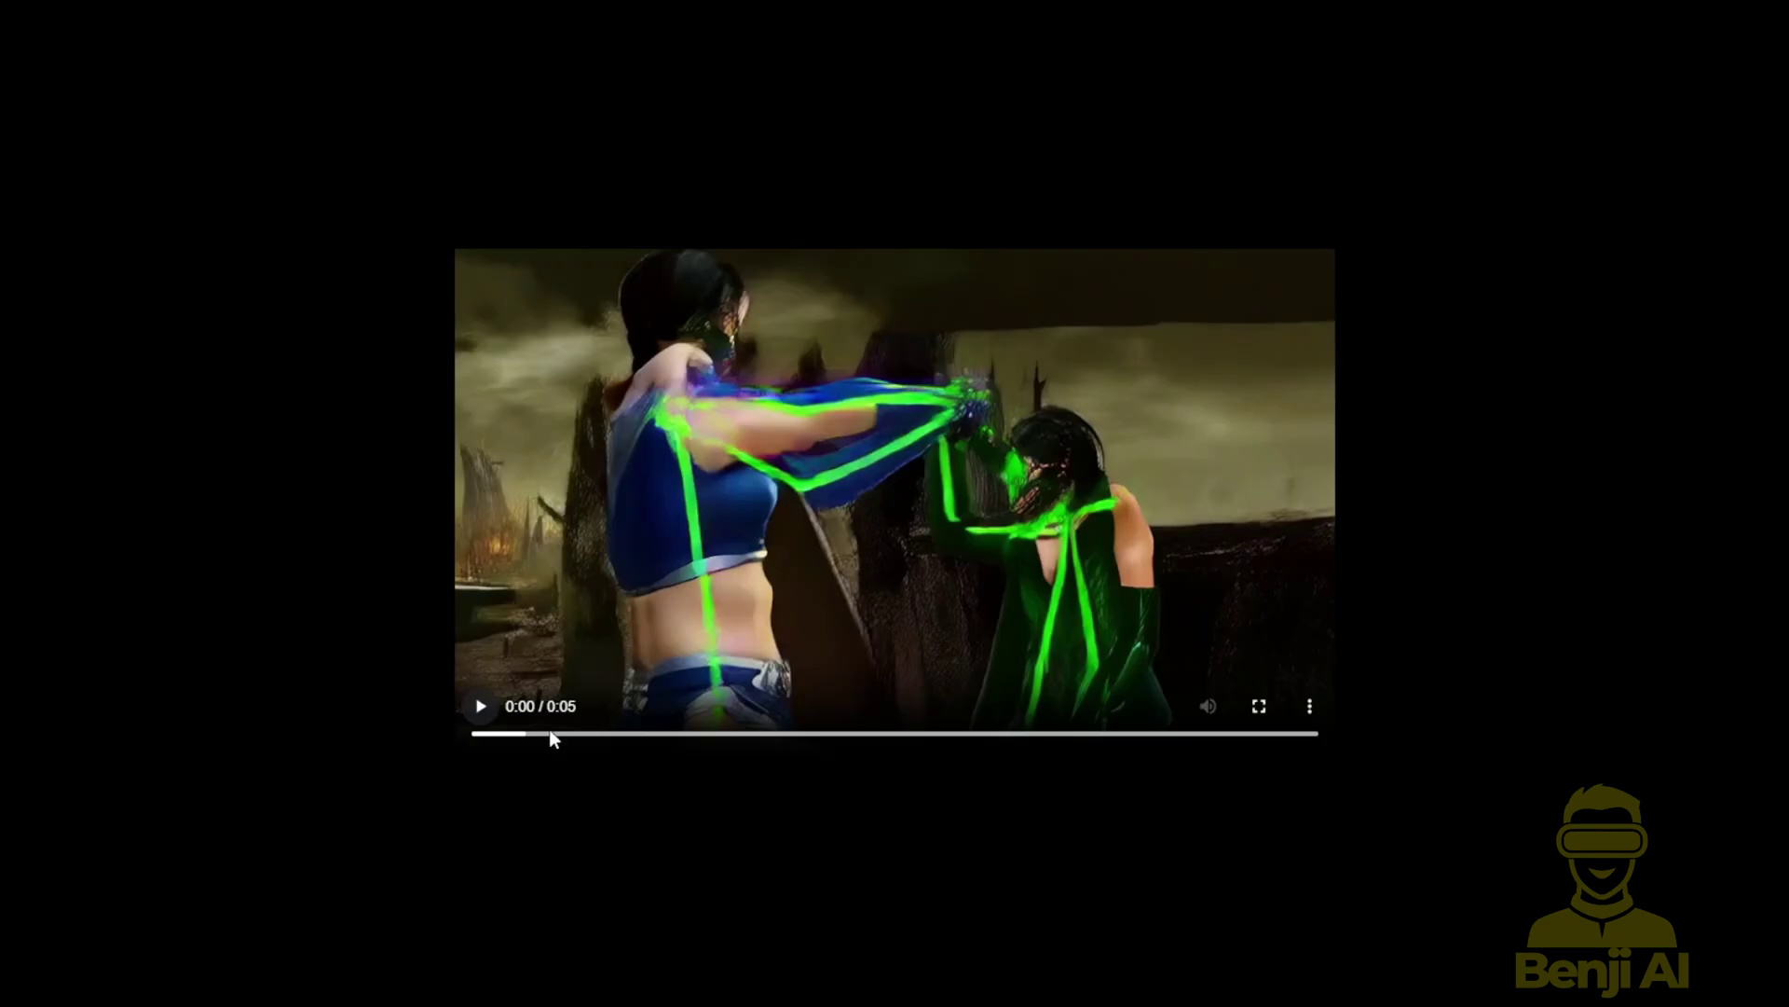
Step: Play the five-second clip of two fighters overlaid with green pose skeletons
{"action": "left_click", "coordinate": [485, 710]}
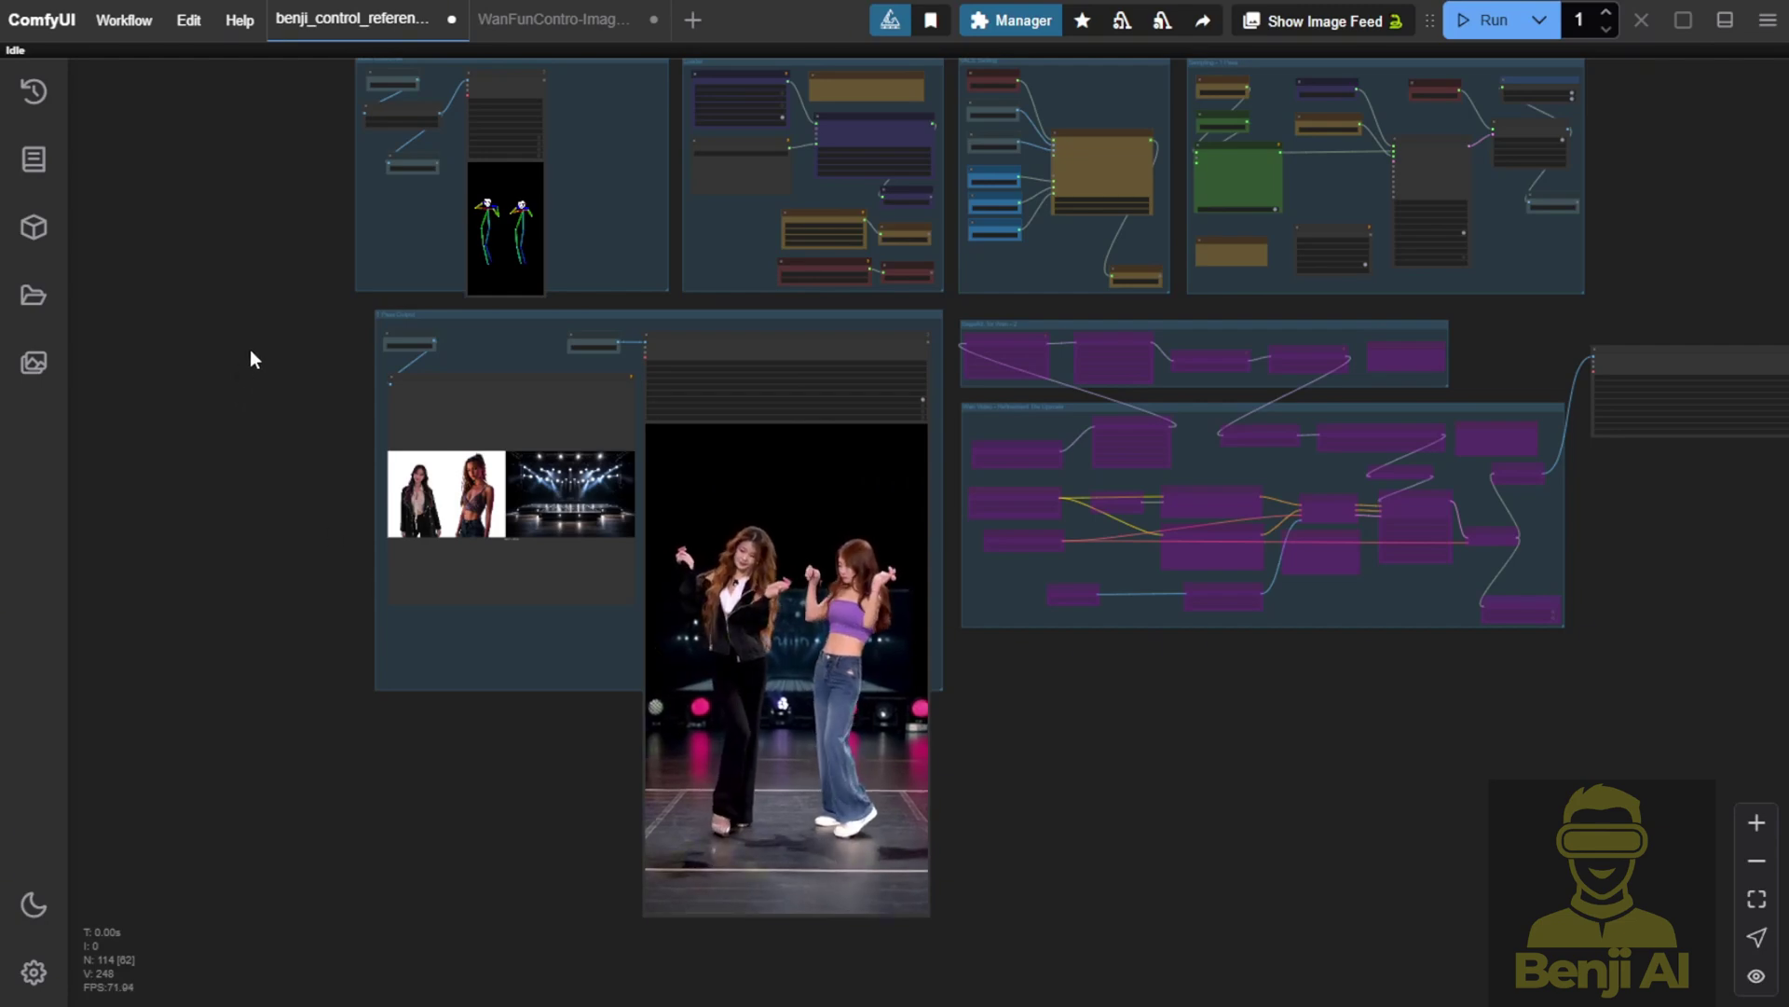
Step: Shift the Video Combine pose preview and AIO Aux Preprocessor nodes further right
{"action": "scroll", "coordinate": [250, 357], "scroll_direction": "down", "scroll_amount": 5}
{"action": "scroll", "coordinate": [251, 596], "scroll_direction": "up", "scroll_amount": 1}
{"action": "scroll", "coordinate": [264, 583], "scroll_direction": "up", "scroll_amount": 3}
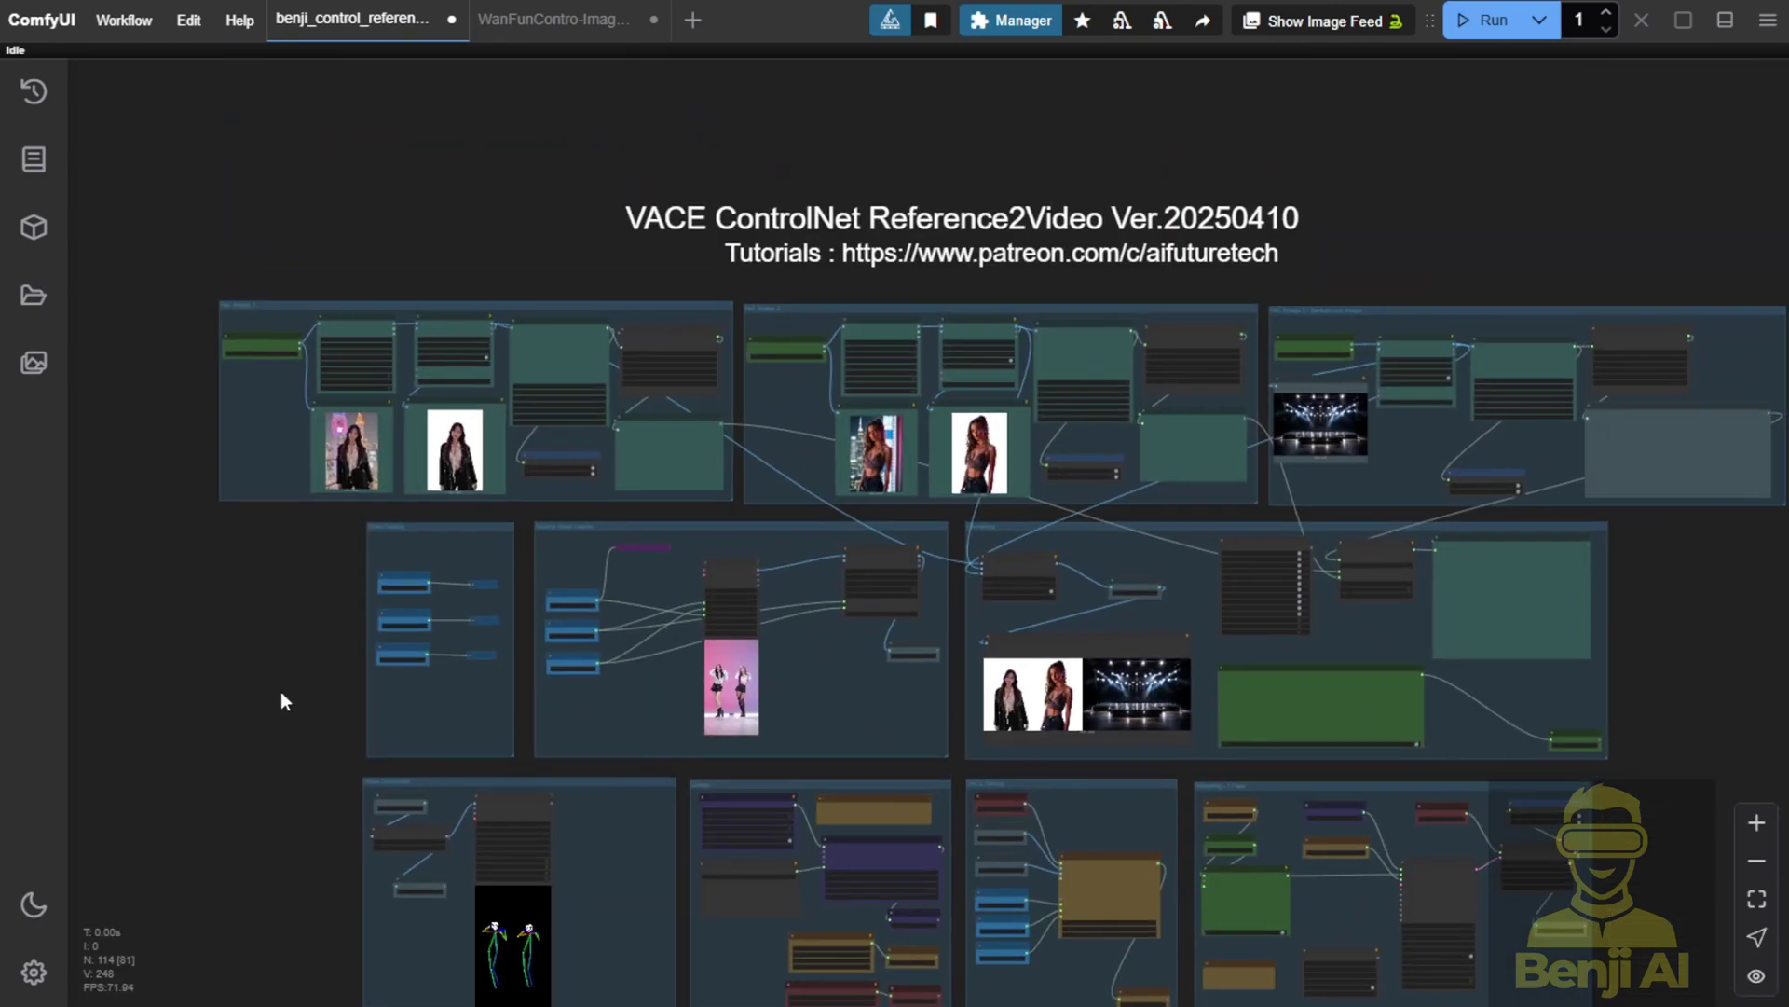
{"action": "scroll", "coordinate": [432, 606], "scroll_direction": "up", "scroll_amount": 6}
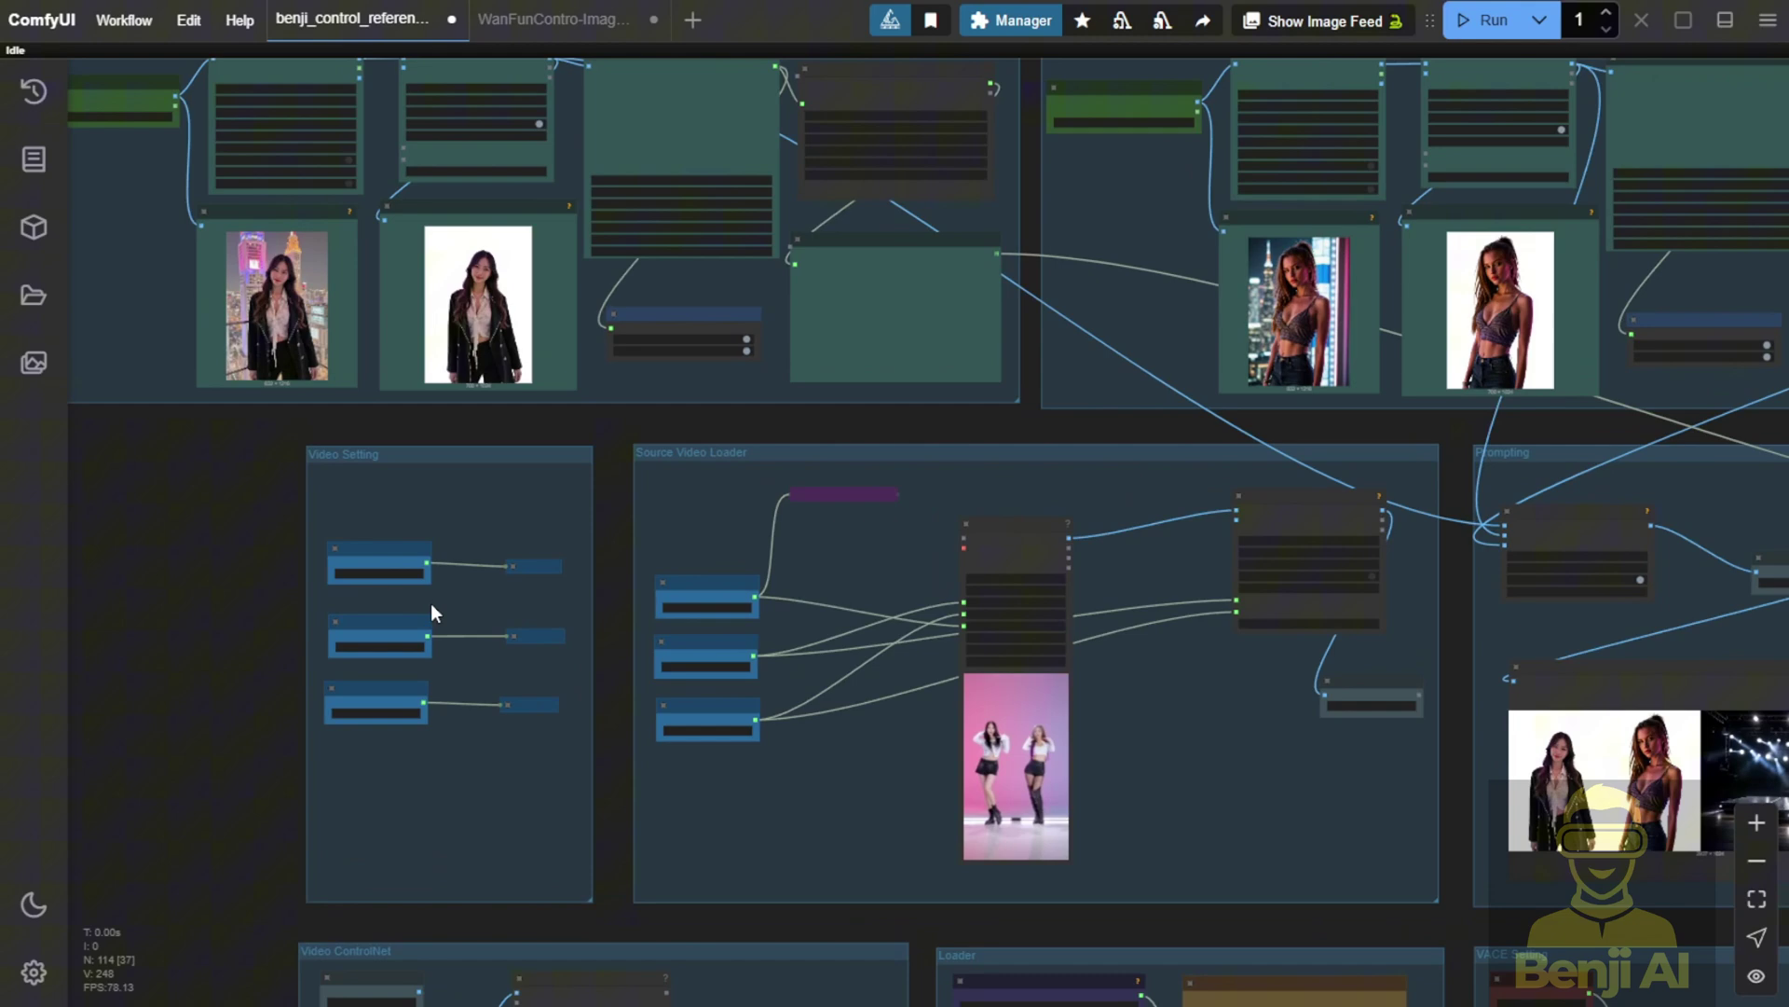
{"action": "scroll", "coordinate": [459, 583], "scroll_direction": "up", "scroll_amount": 1}
{"action": "scroll", "coordinate": [550, 733], "scroll_direction": "down", "scroll_amount": 1}
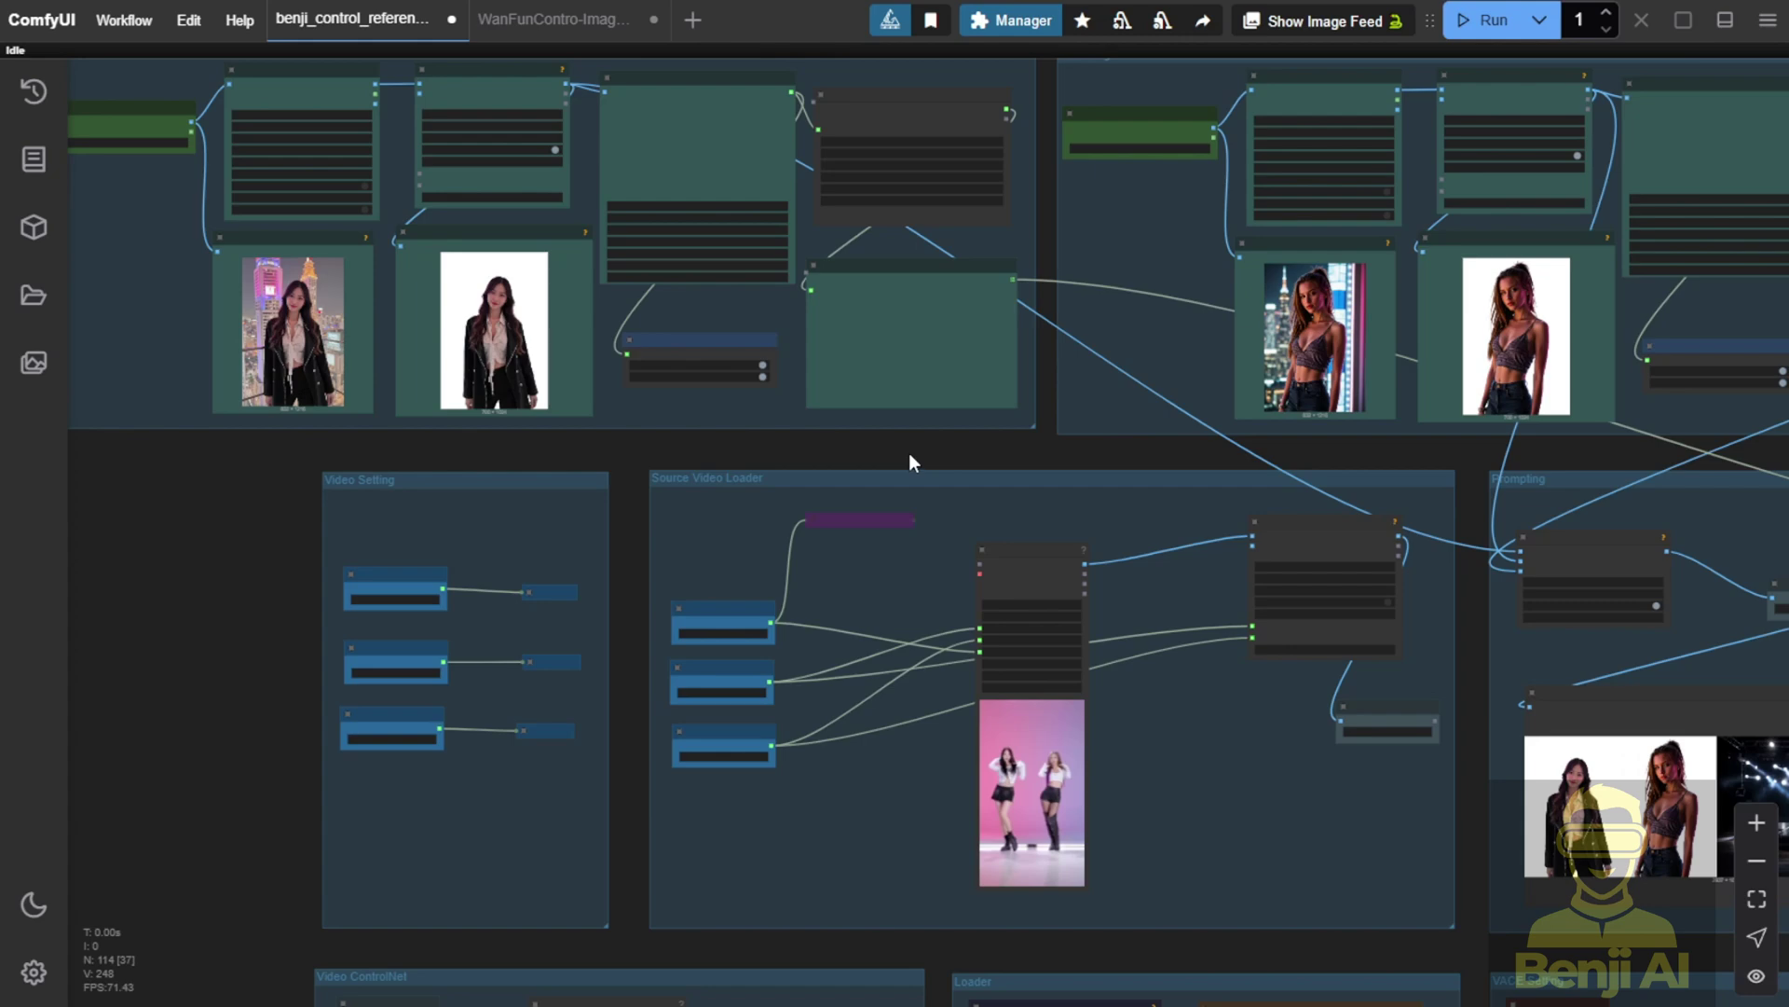
{"action": "scroll", "coordinate": [909, 453], "scroll_direction": "down", "scroll_amount": 1}
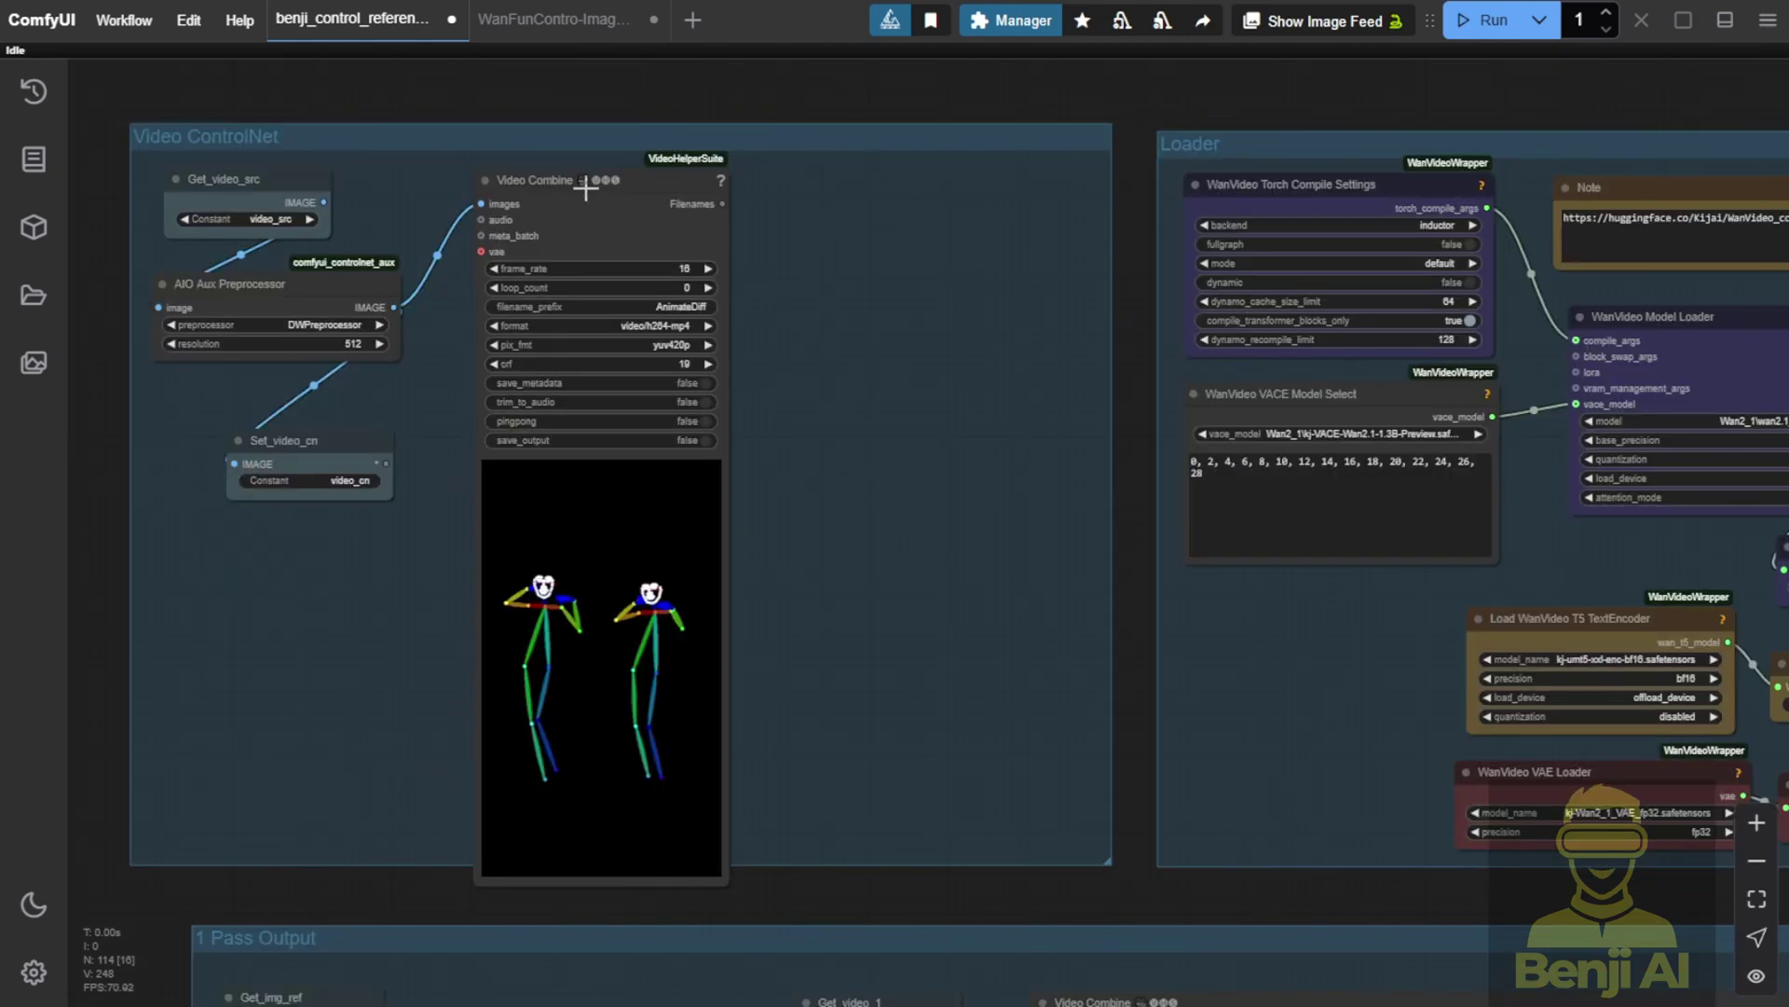
{"action": "left_click_drag", "start_coordinate": [585, 189], "coordinate": [751, 168]}
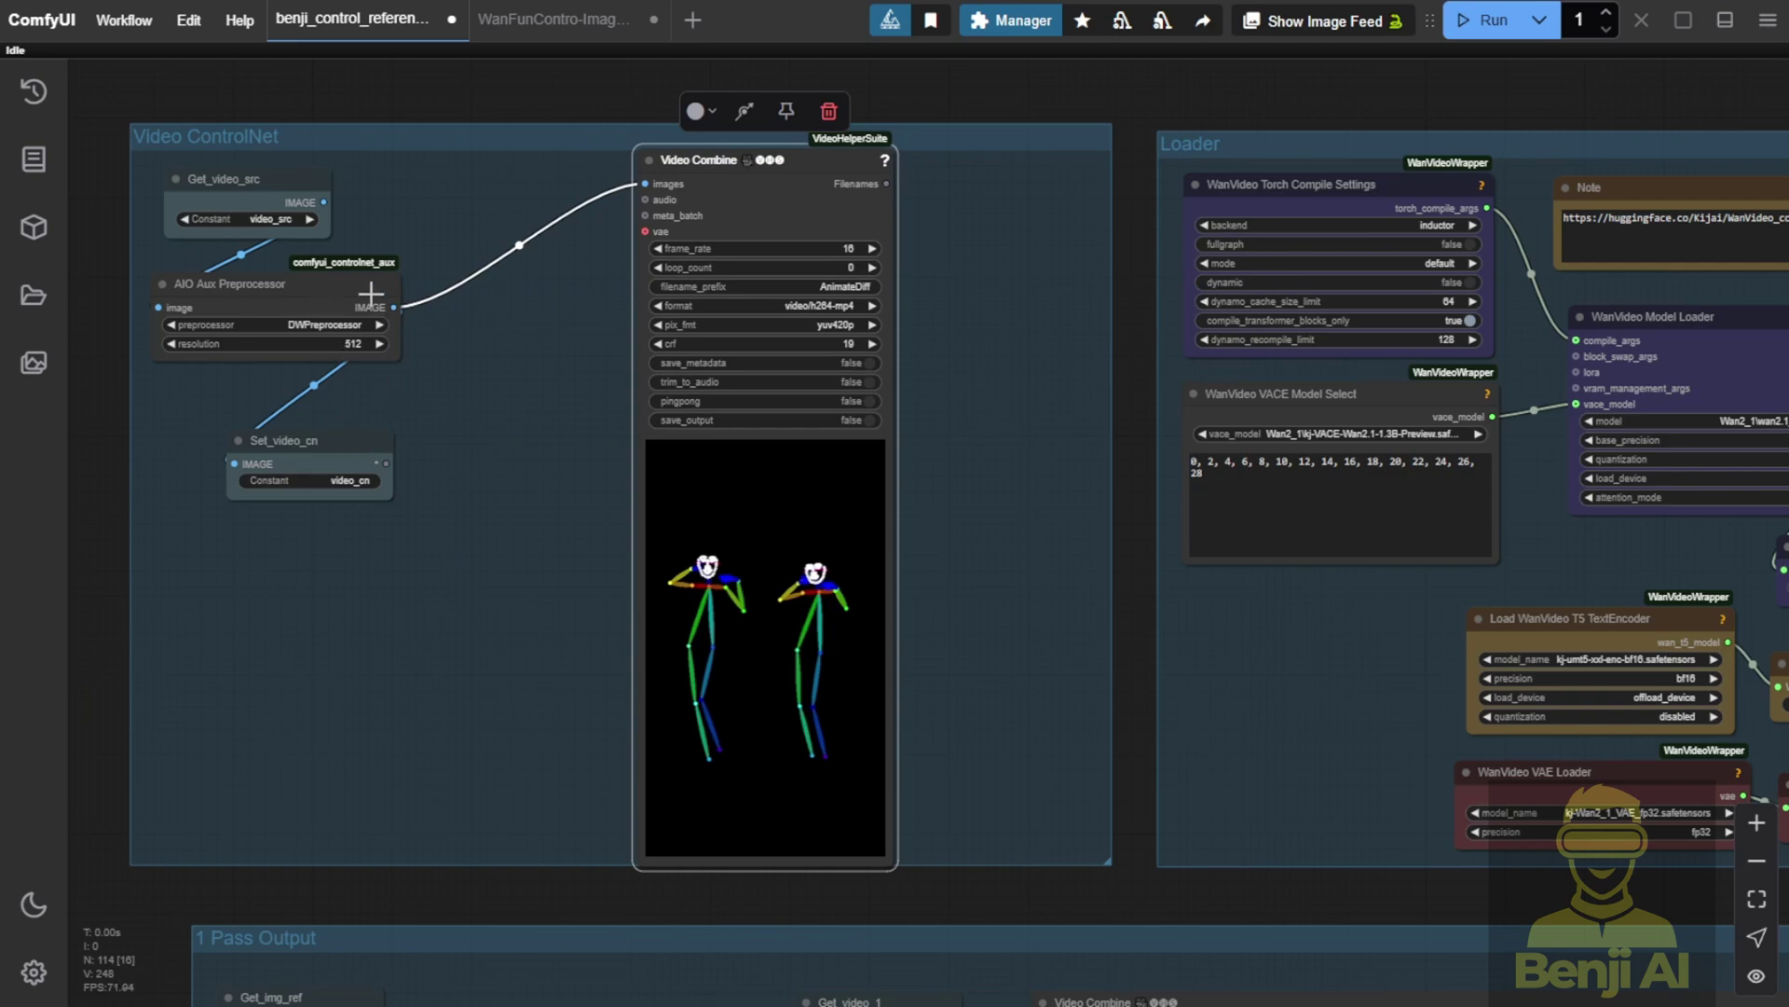
{"action": "left_click_drag", "start_coordinate": [445, 296], "coordinate": [495, 308]}
Step: Pan to the reference portrait and its 700 × 1024 background-removed preview
{"action": "scroll", "coordinate": [444, 362], "scroll_direction": "up", "scroll_amount": 6}
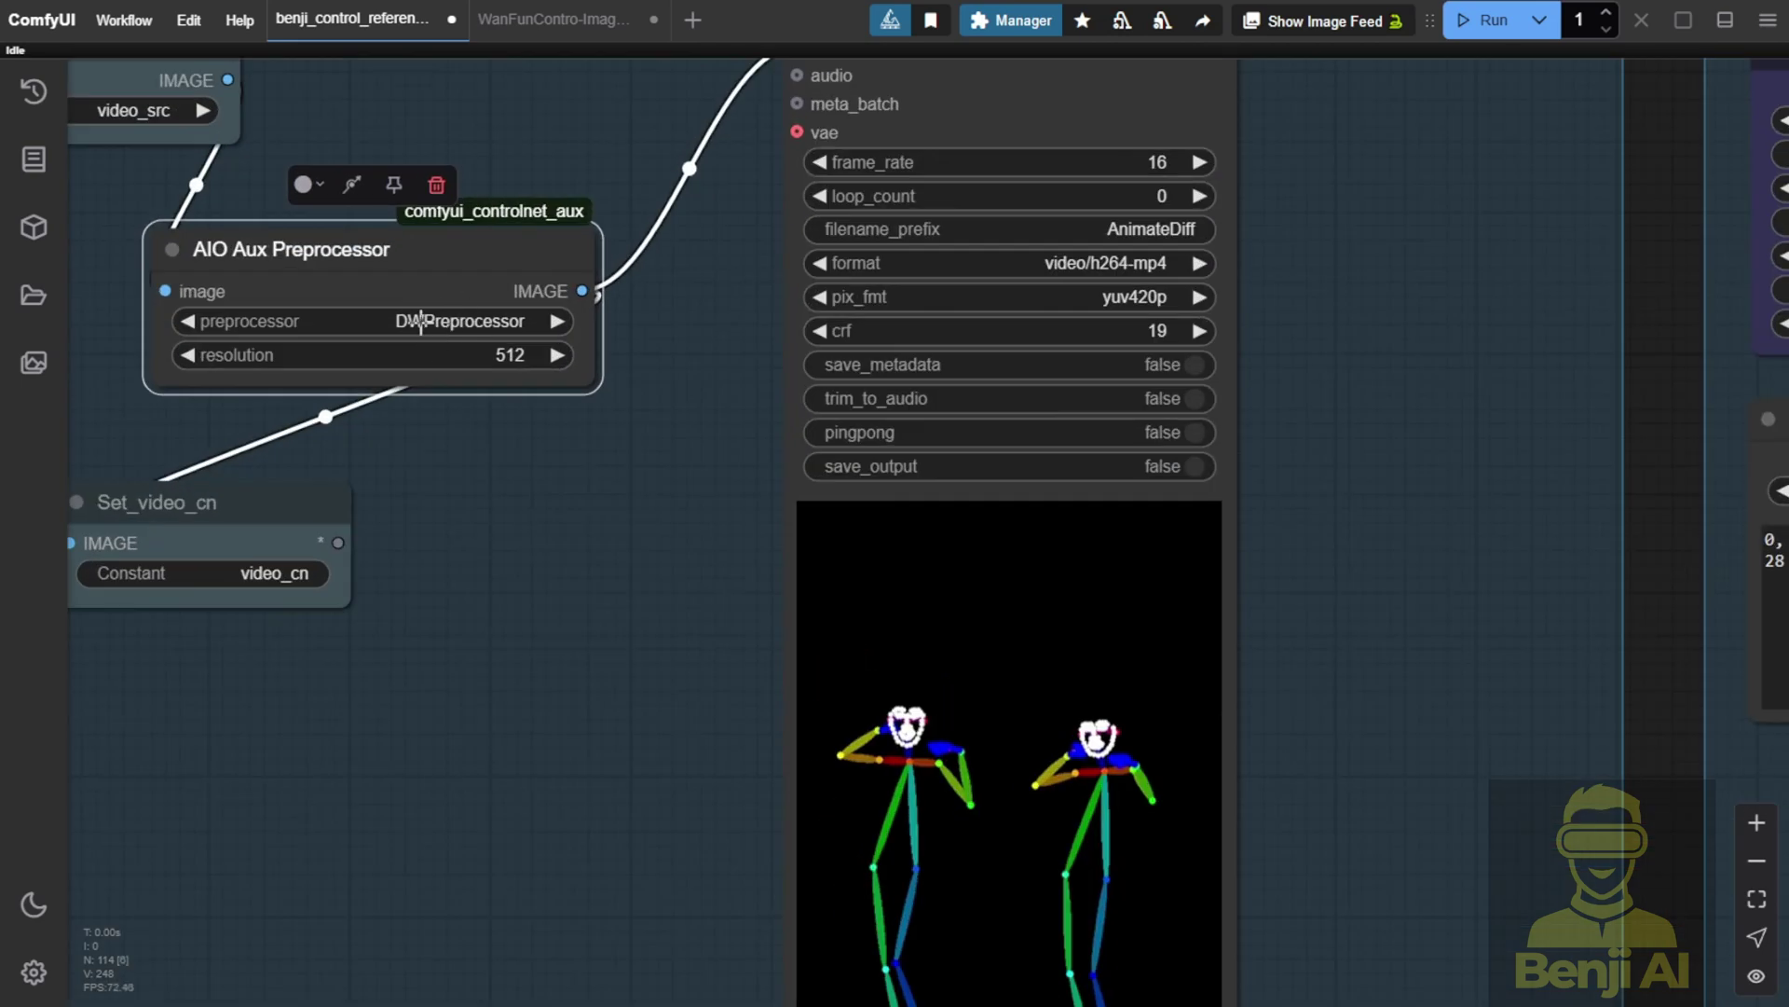
{"action": "scroll", "coordinate": [499, 536], "scroll_direction": "down", "scroll_amount": 5}
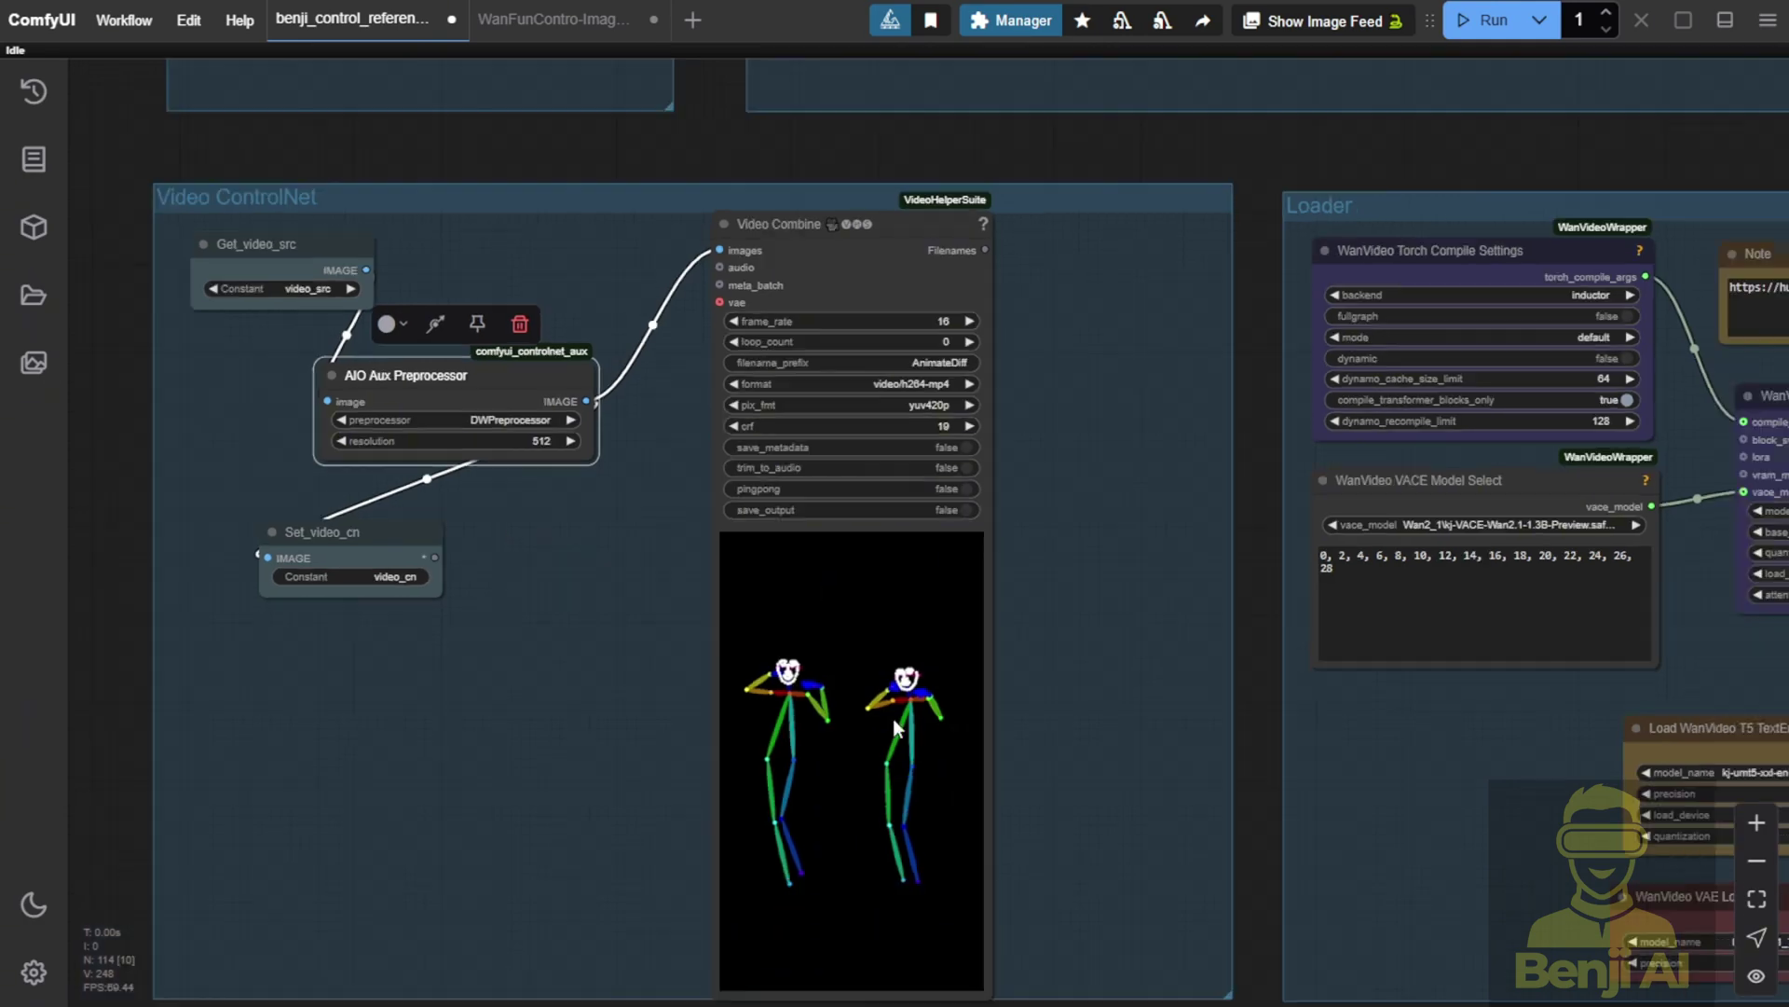
{"action": "scroll", "coordinate": [1036, 718], "scroll_direction": "down", "scroll_amount": 4}
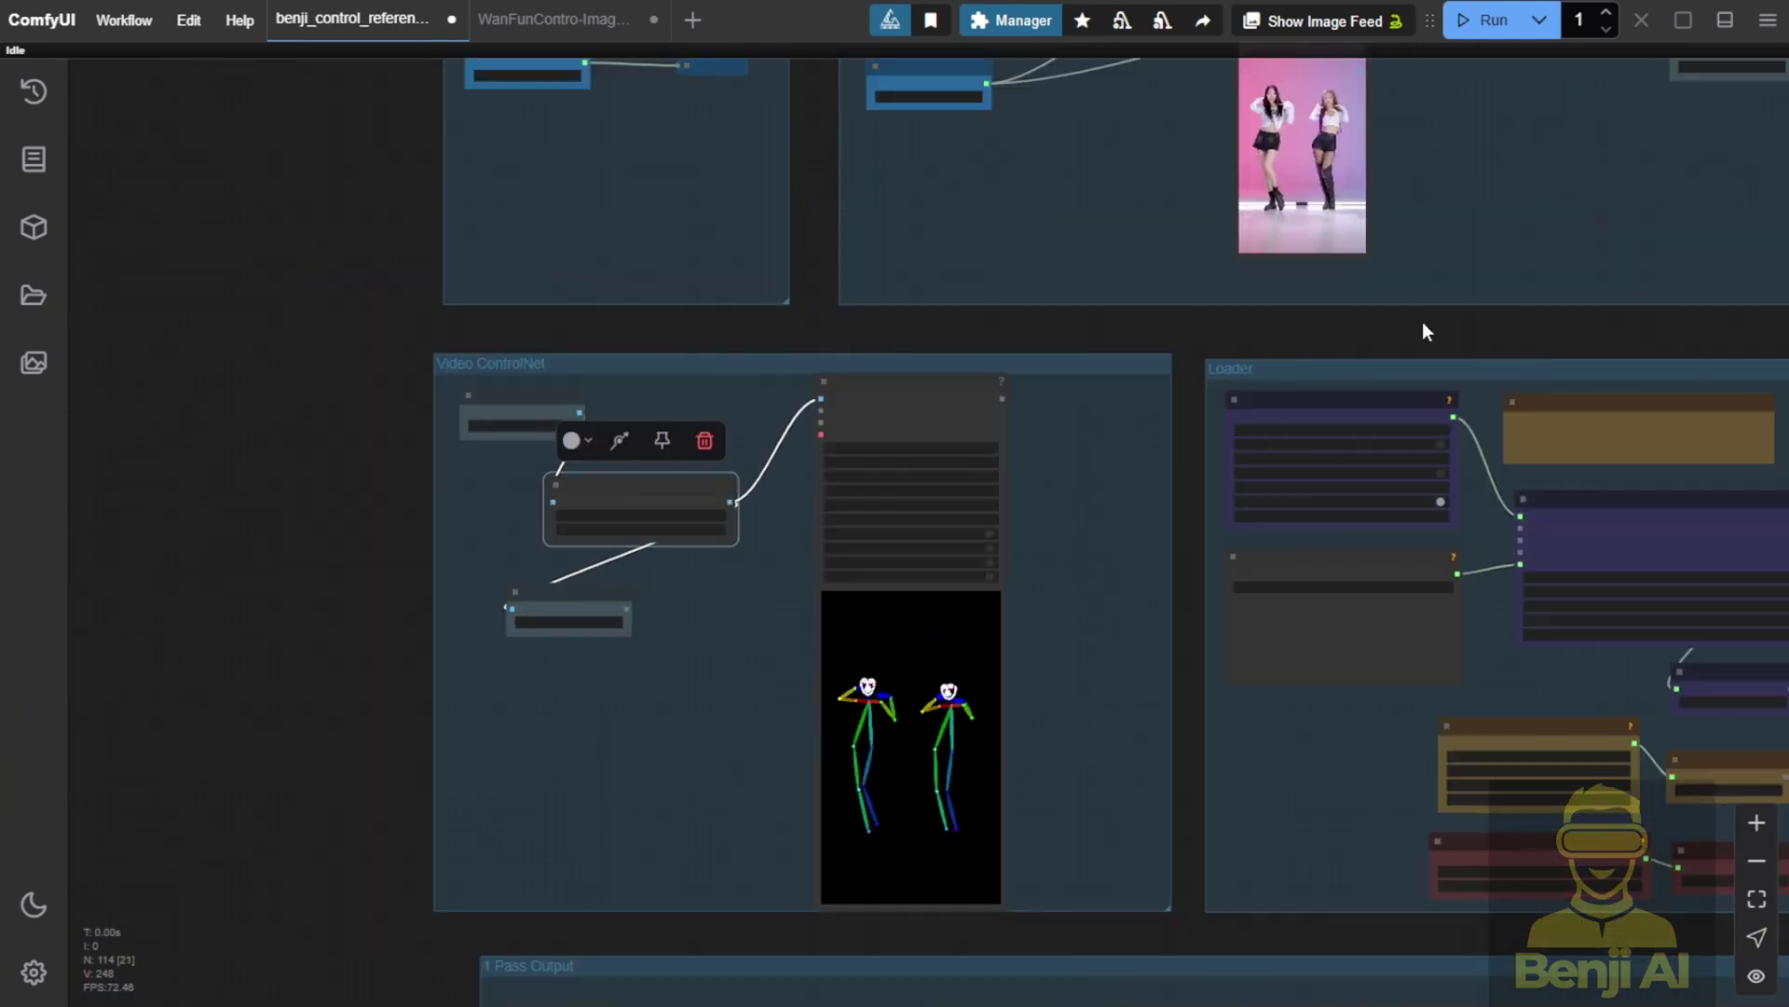
{"action": "left_click_drag", "start_coordinate": [1423, 331], "coordinate": [1386, 383]}
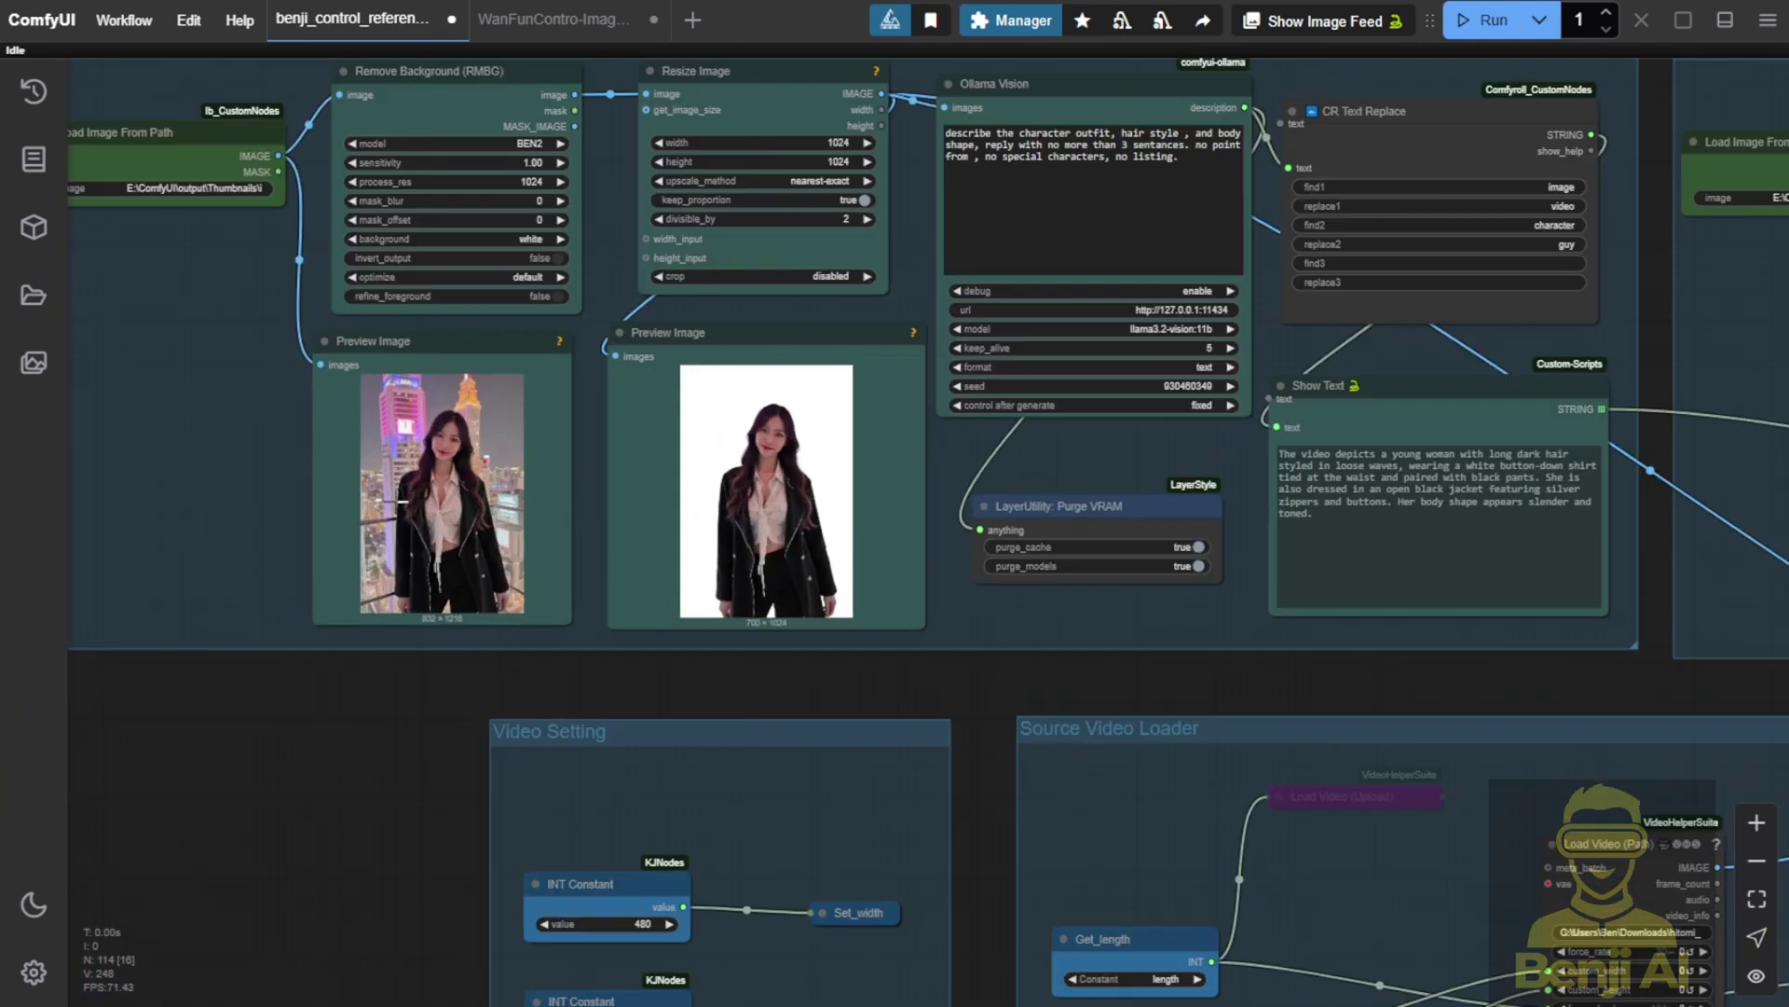
{"action": "scroll", "coordinate": [403, 502], "scroll_direction": "up", "scroll_amount": 5}
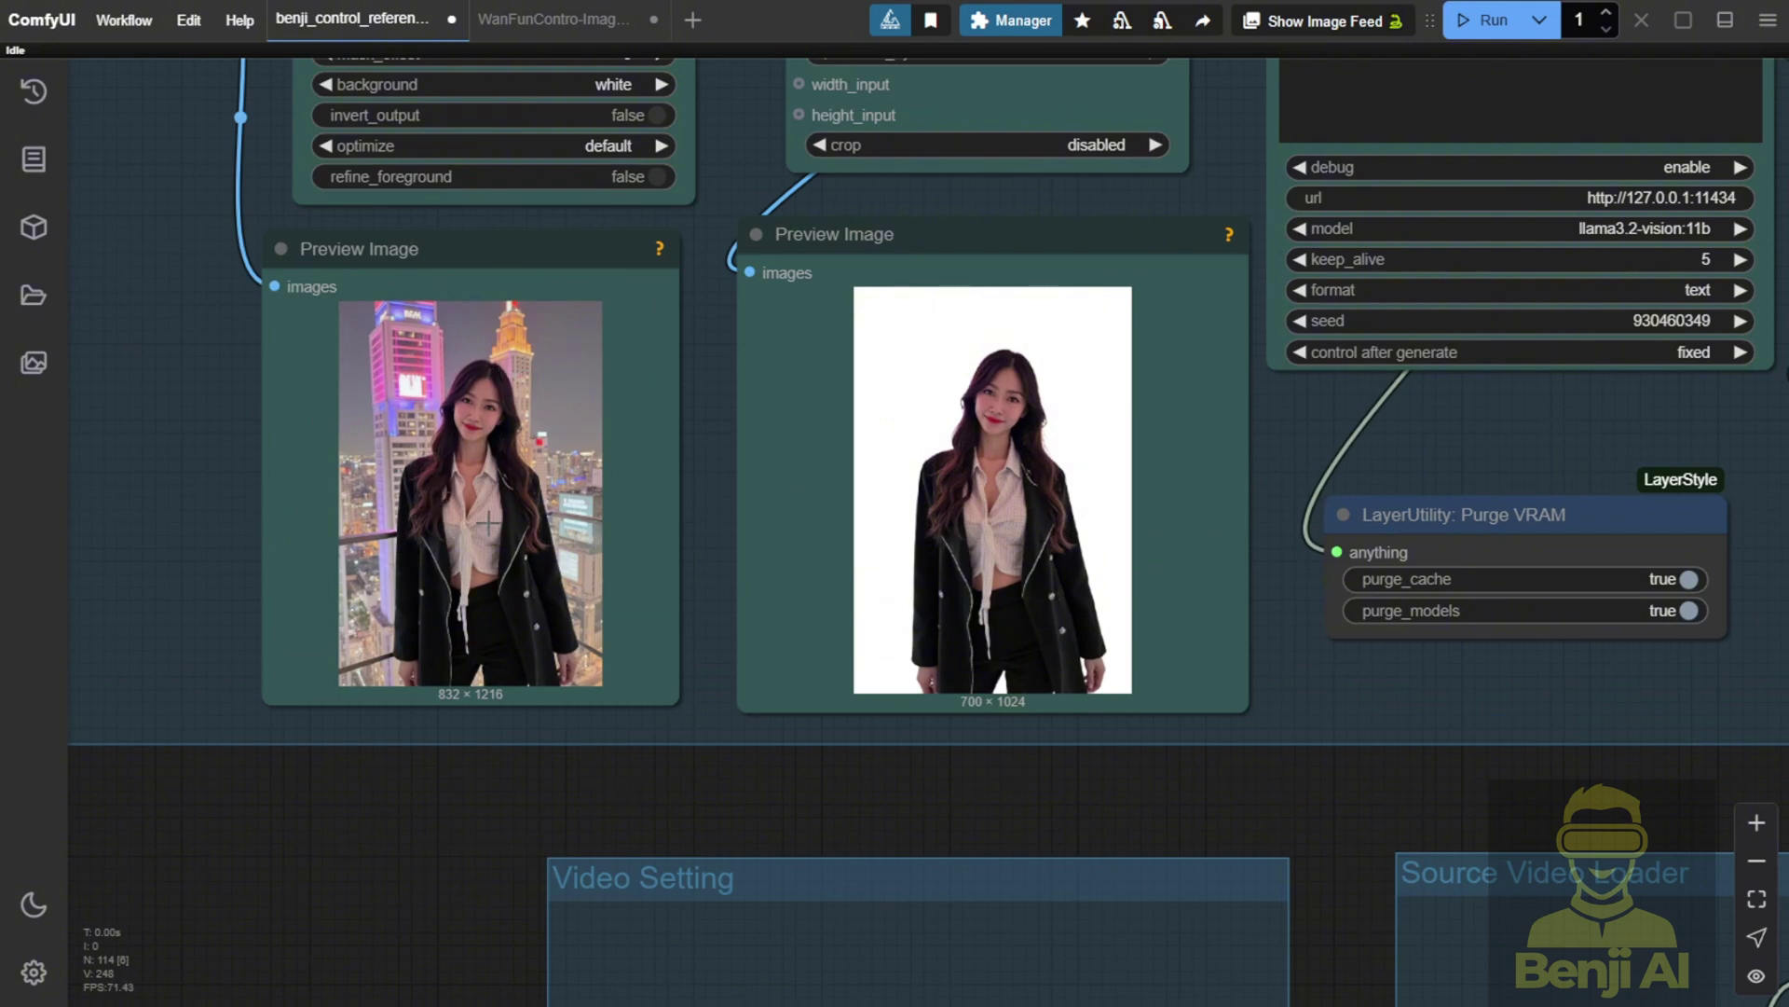
Step: Centre and zoom in on the 2837 × 1024 combined image of both women and the stage
{"action": "scroll", "coordinate": [597, 712], "scroll_direction": "down", "scroll_amount": 1}
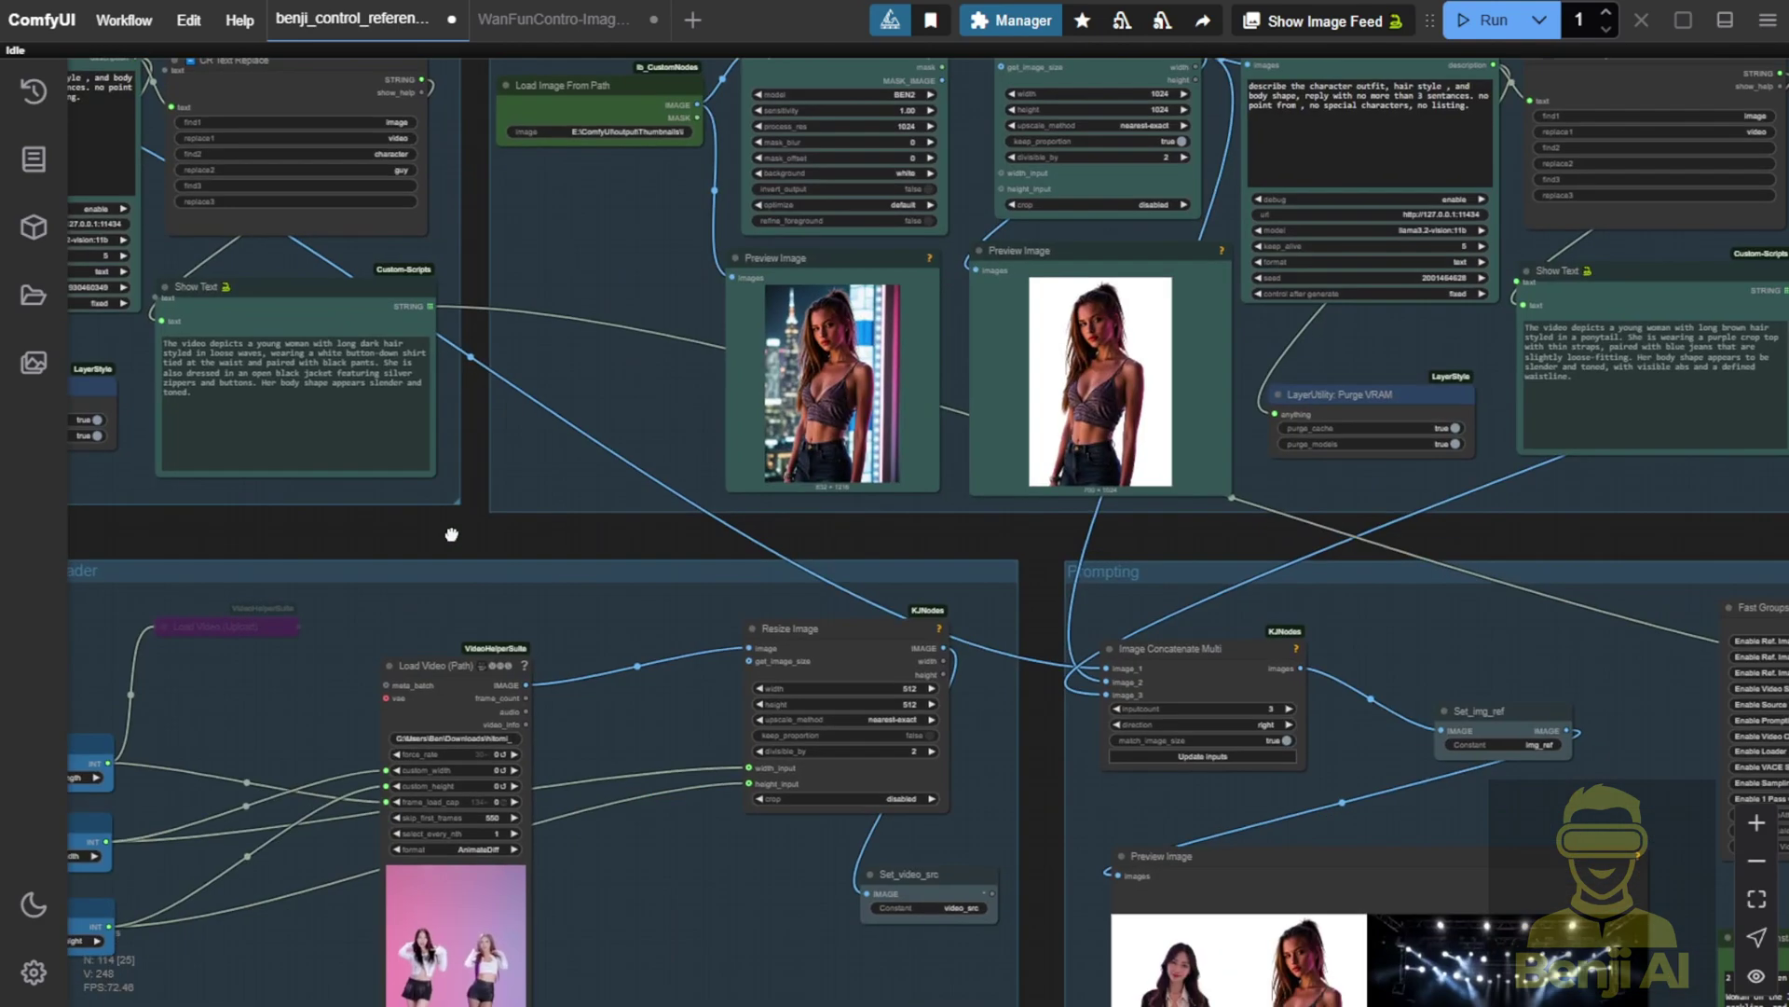
{"action": "left_click_drag", "start_coordinate": [1033, 821], "coordinate": [740, 310]}
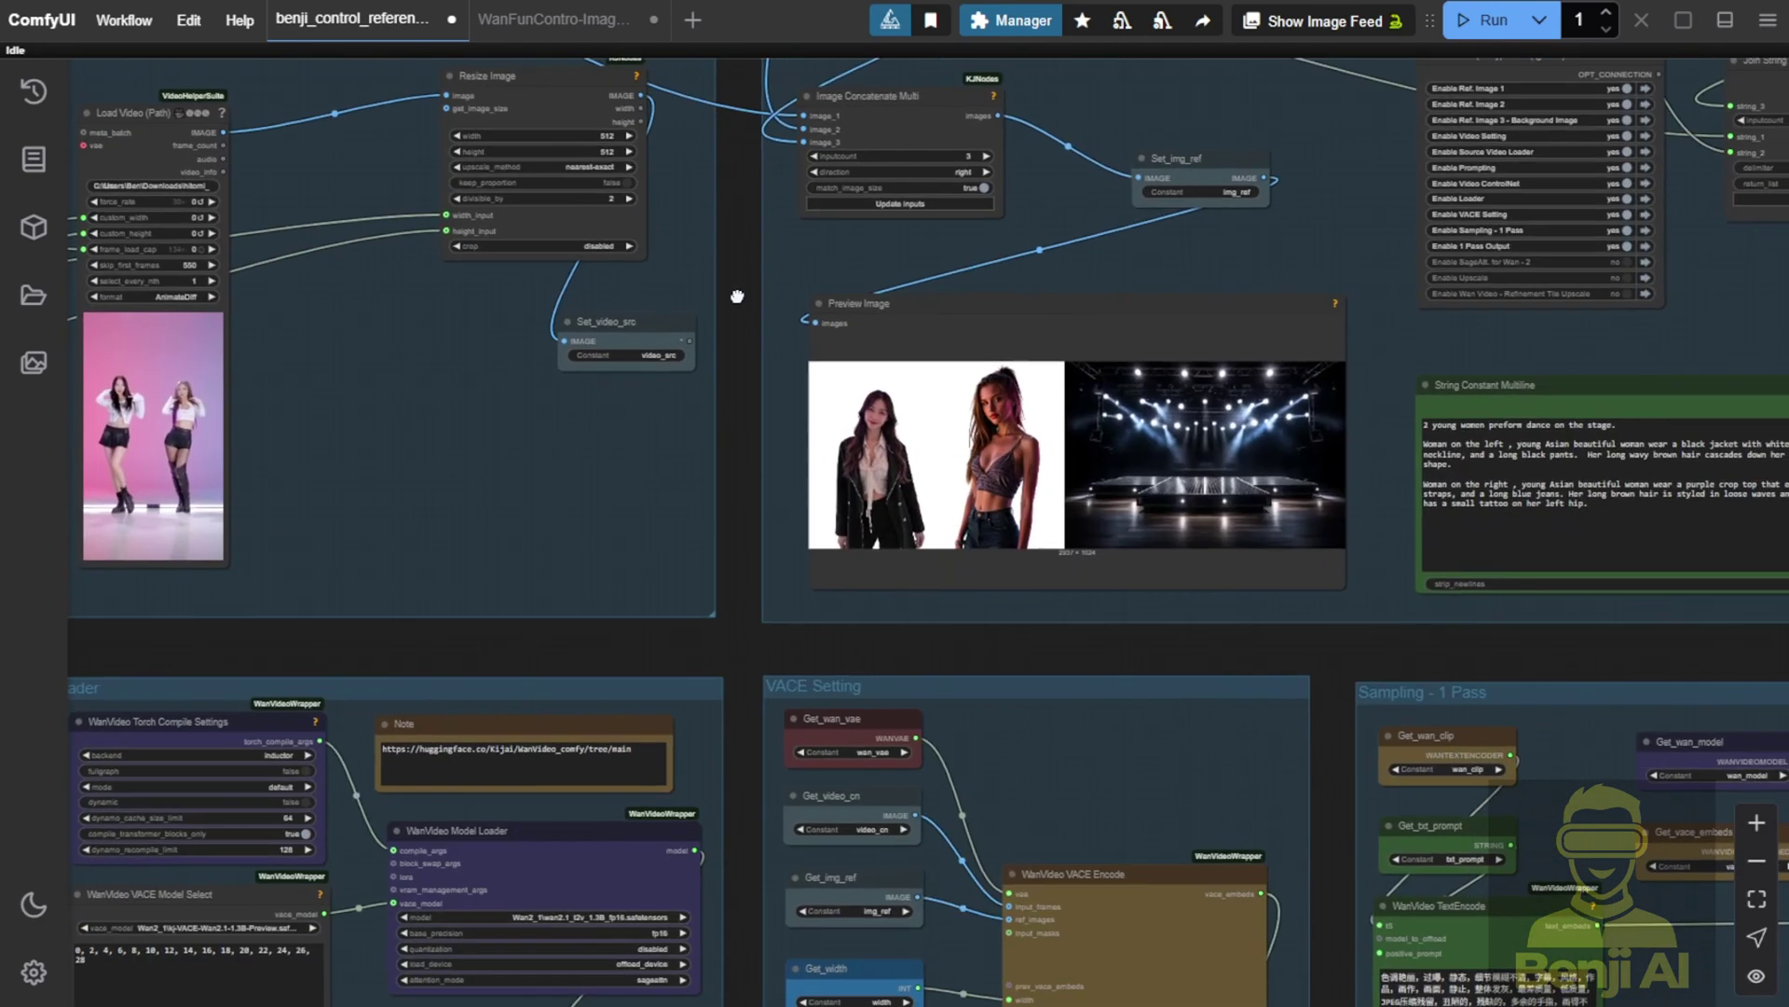
{"action": "scroll", "coordinate": [907, 487], "scroll_direction": "up", "scroll_amount": 2}
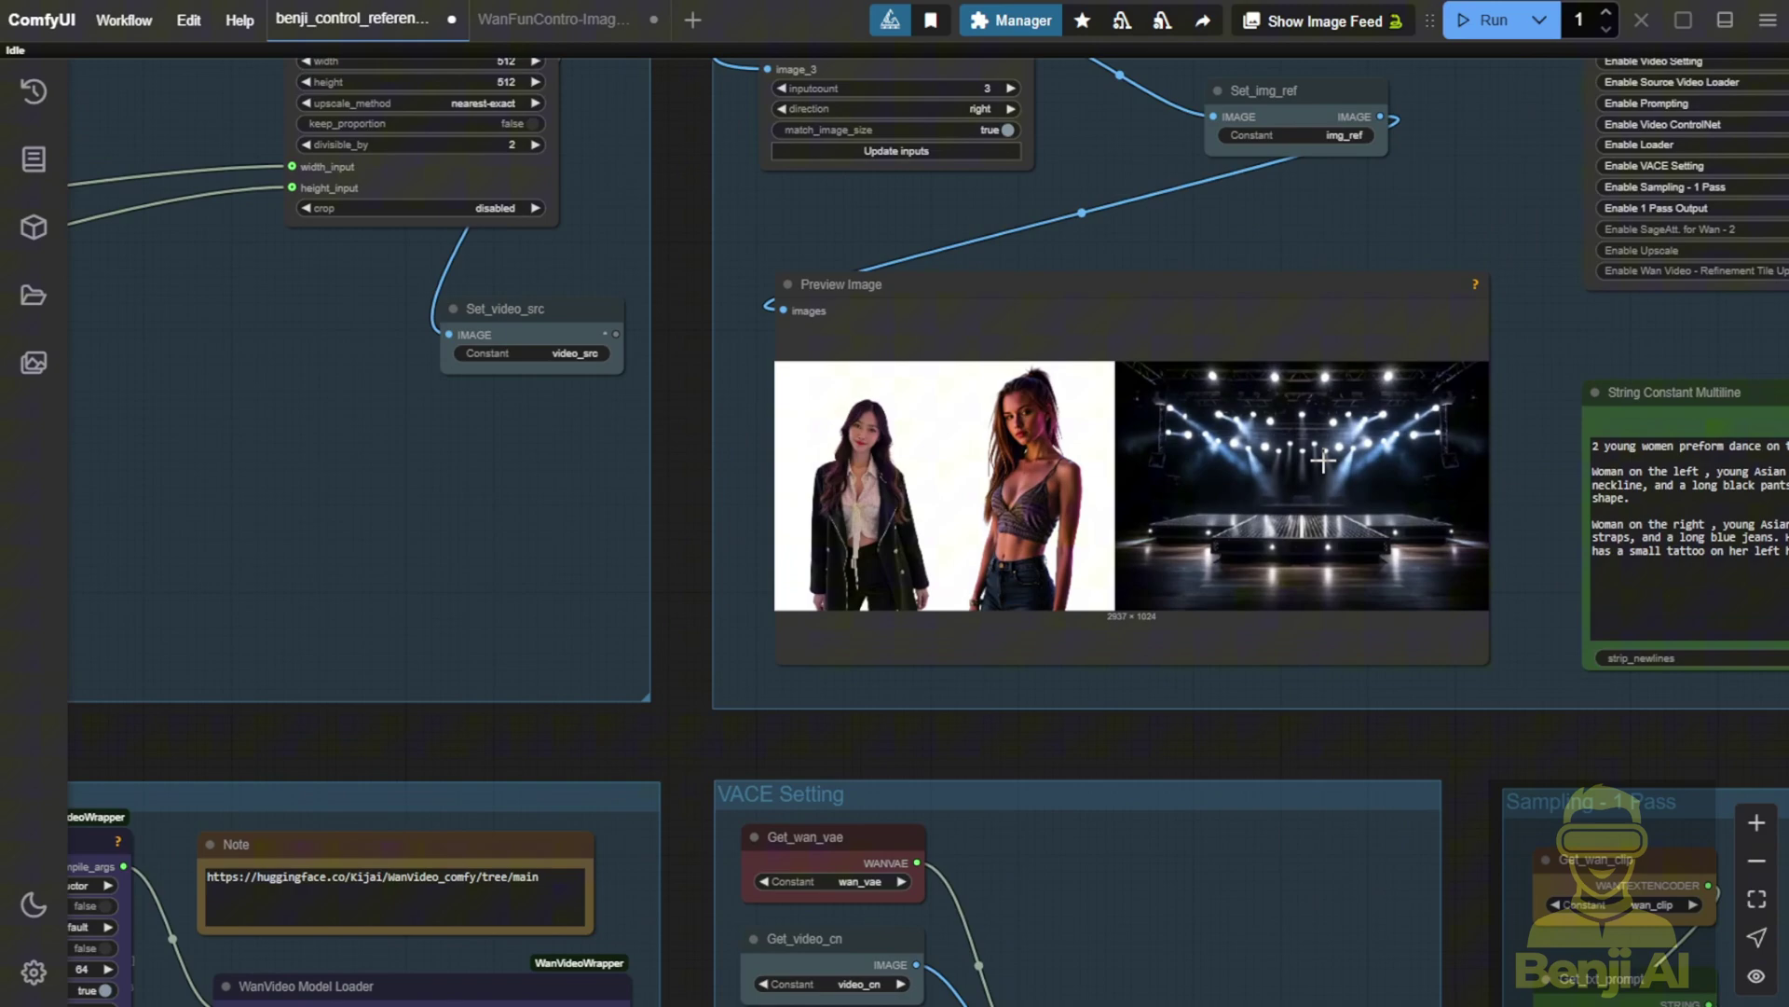
Step: Nudge the Load Video (Path) node slightly to the right
{"action": "scroll", "coordinate": [933, 578], "scroll_direction": "down", "scroll_amount": 2}
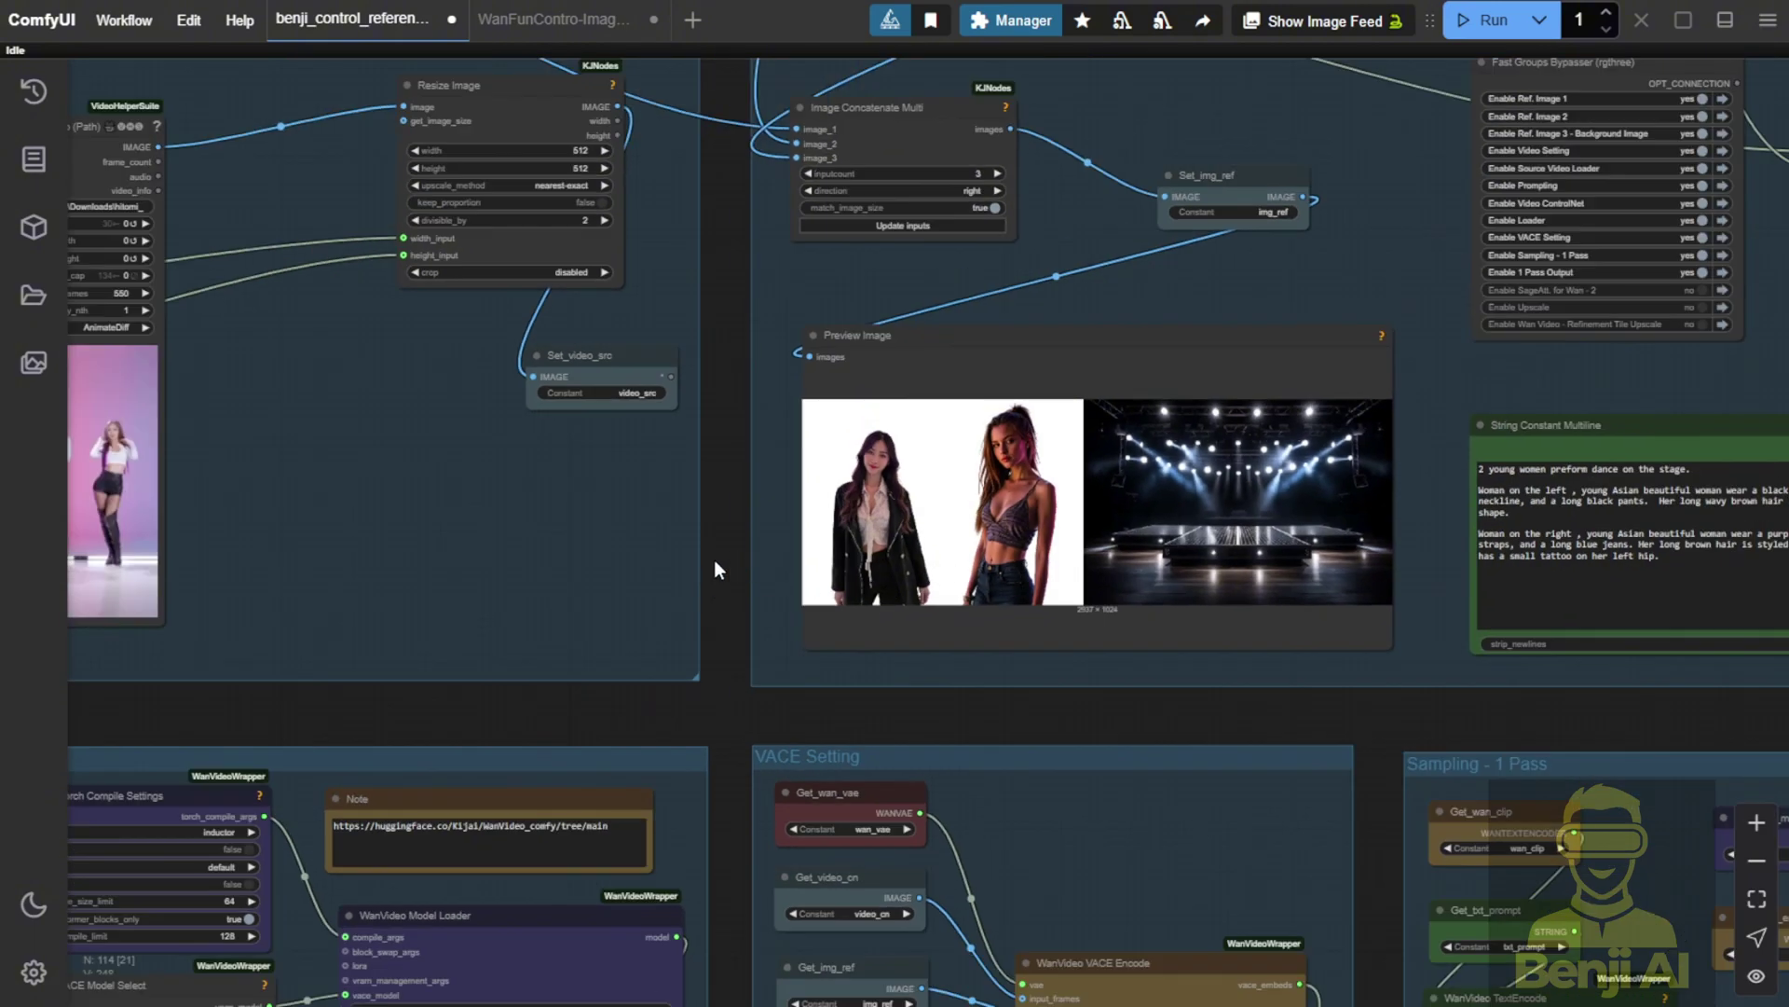
{"action": "left_click_drag", "start_coordinate": [717, 557], "coordinate": [1565, 484]}
{"action": "left_click_drag", "start_coordinate": [910, 87], "coordinate": [931, 88]}
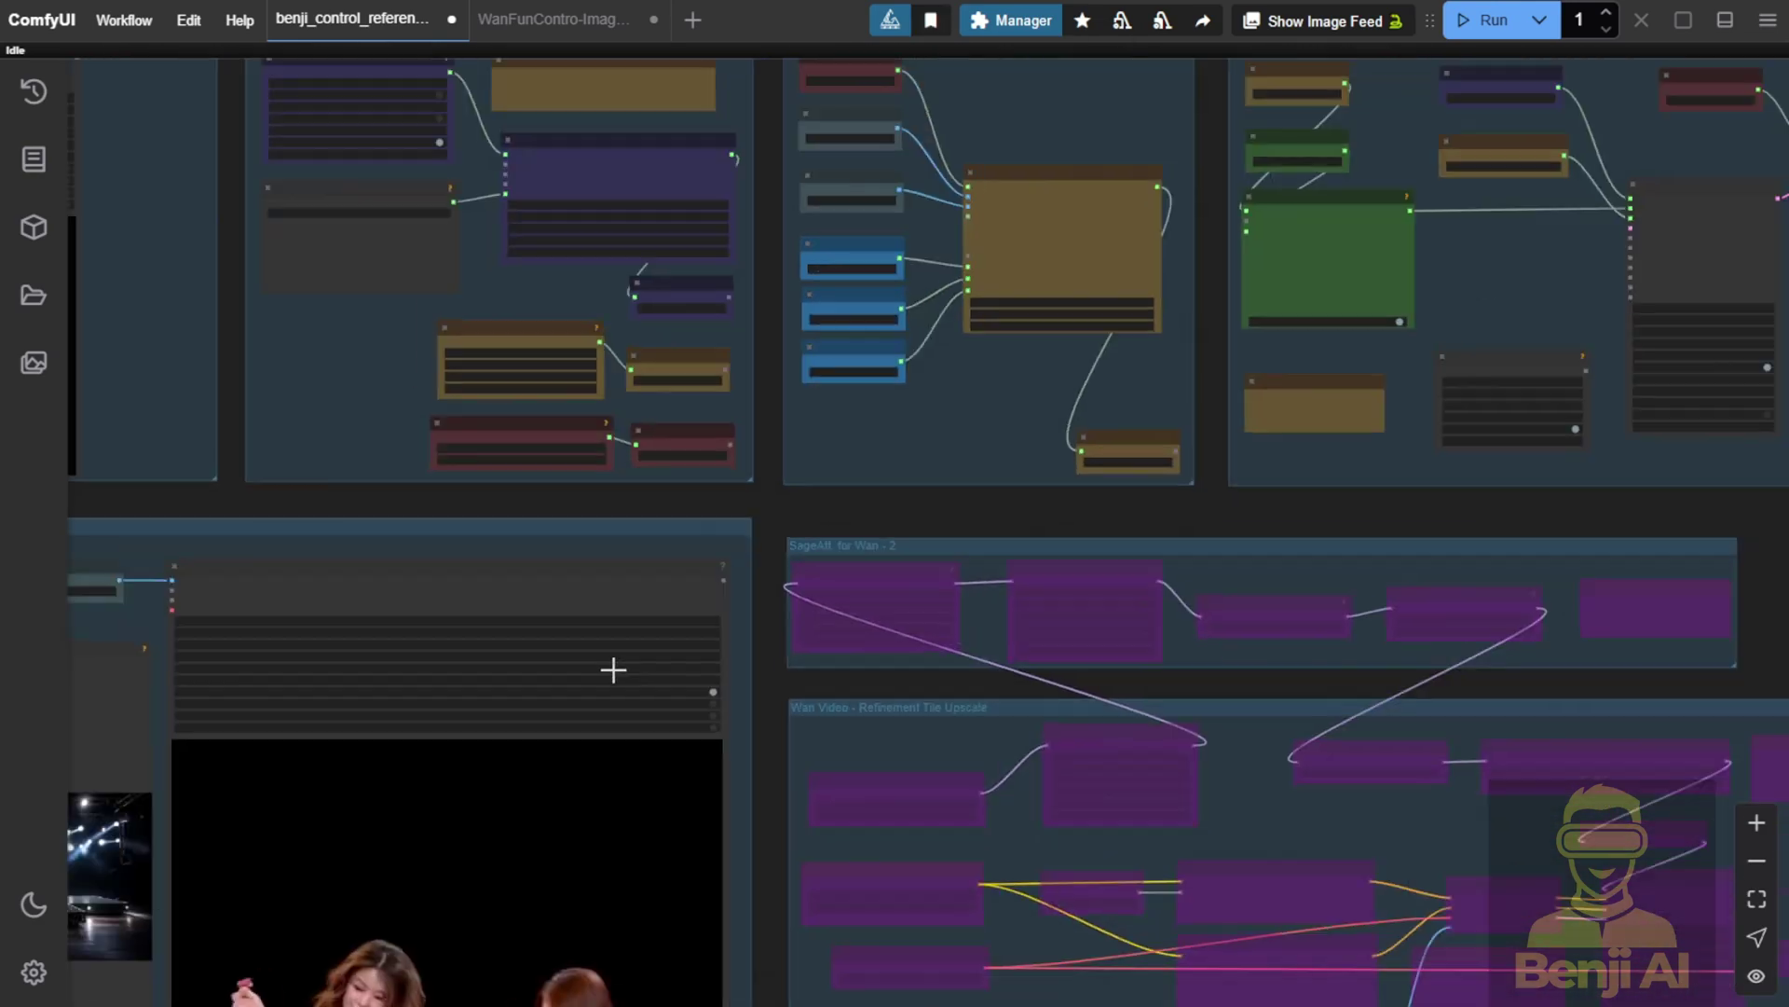
{"action": "left_click_drag", "start_coordinate": [613, 669], "coordinate": [1072, 245]}
{"action": "scroll", "coordinate": [927, 499], "scroll_direction": "down", "scroll_amount": 2}
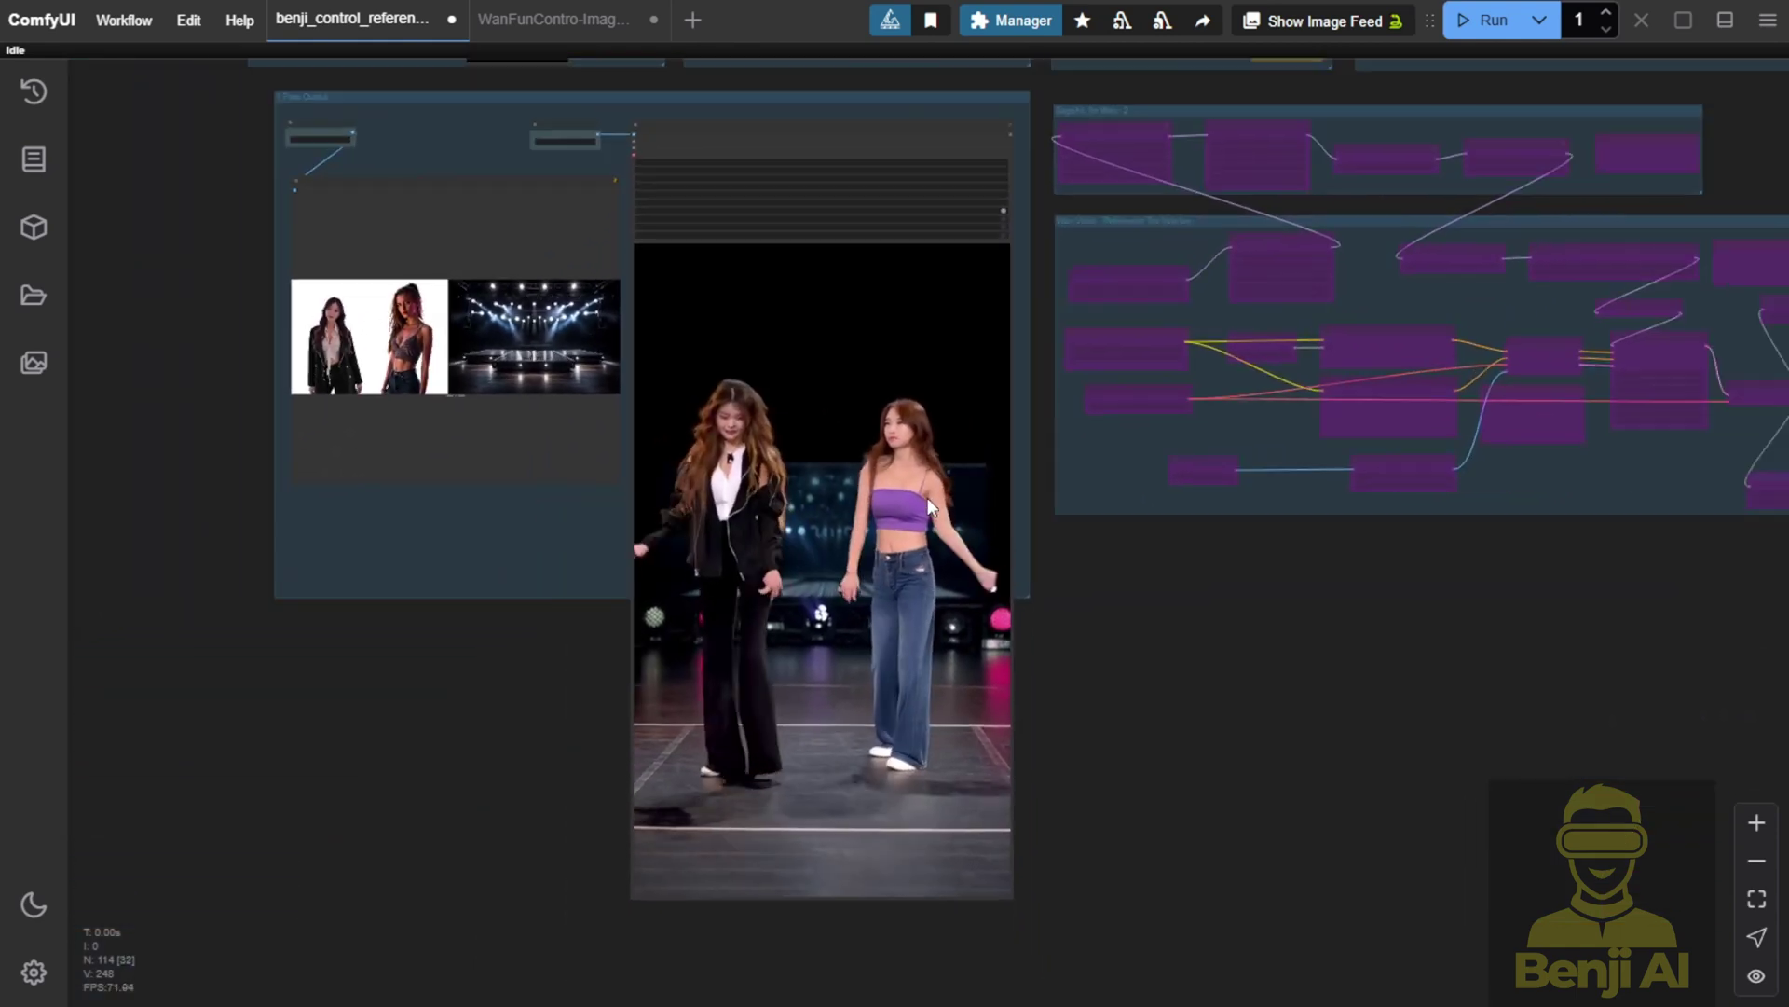
{"action": "scroll", "coordinate": [927, 502], "scroll_direction": "down", "scroll_amount": 2}
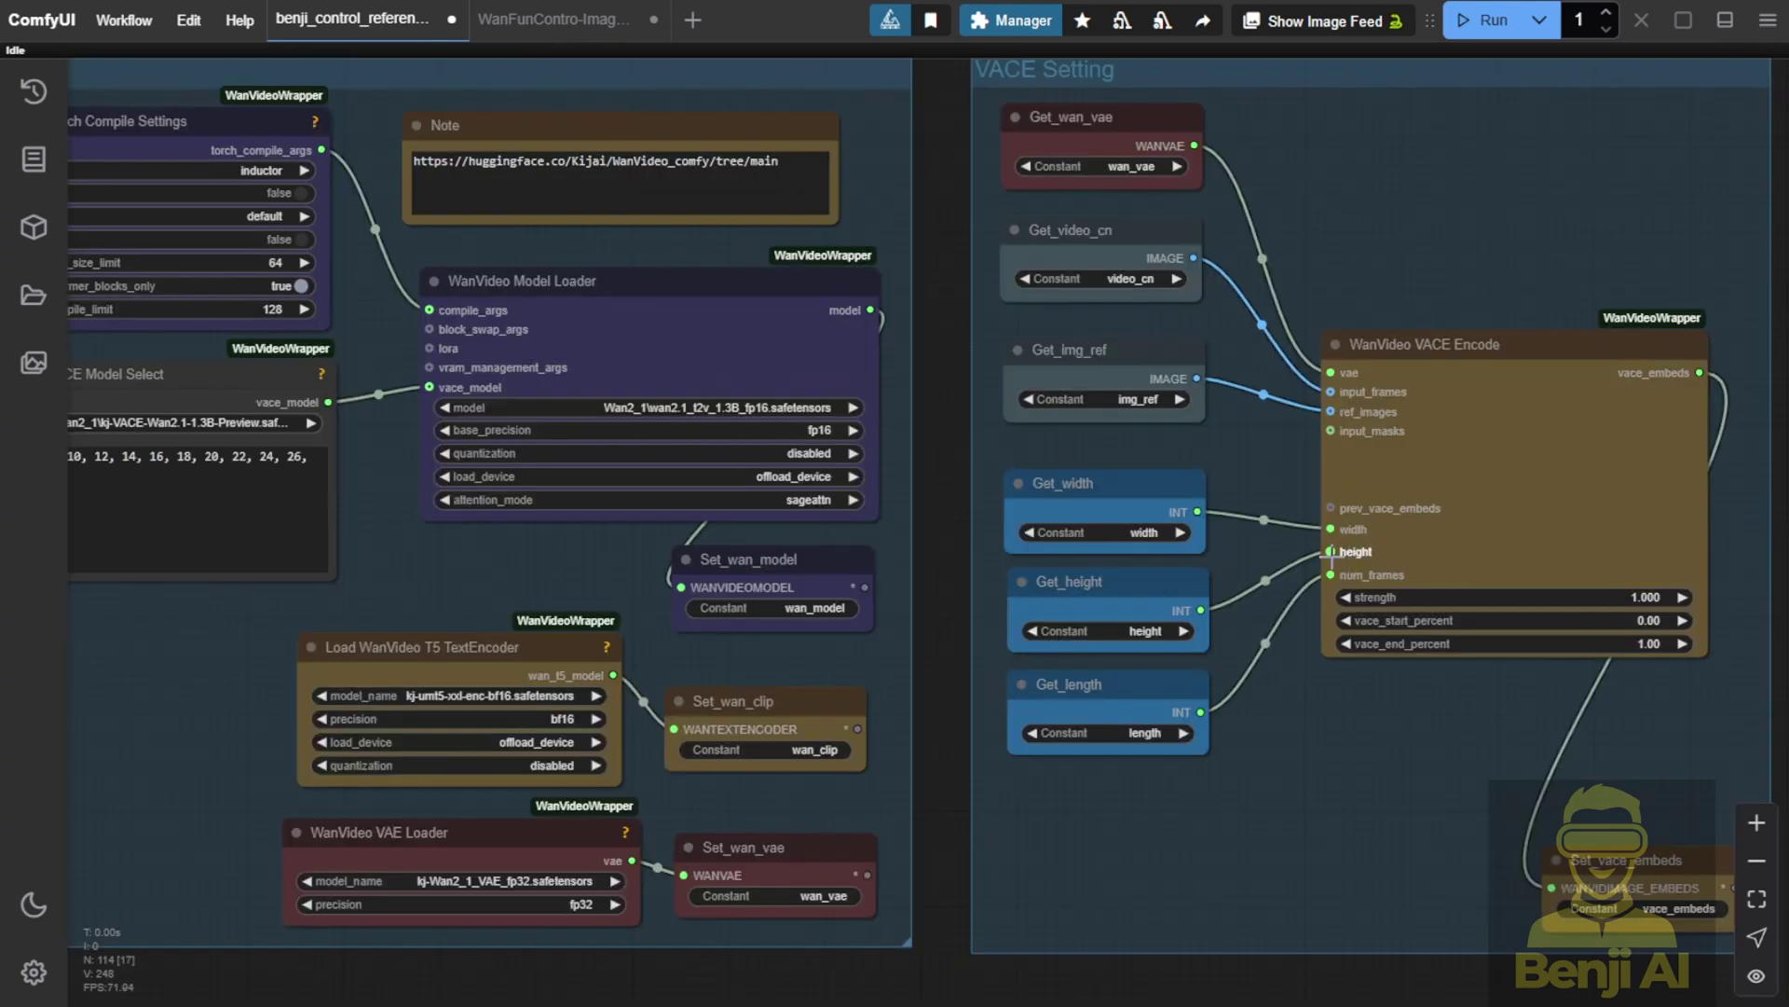
{"action": "left_click_drag", "start_coordinate": [1398, 709], "coordinate": [1000, 433]}
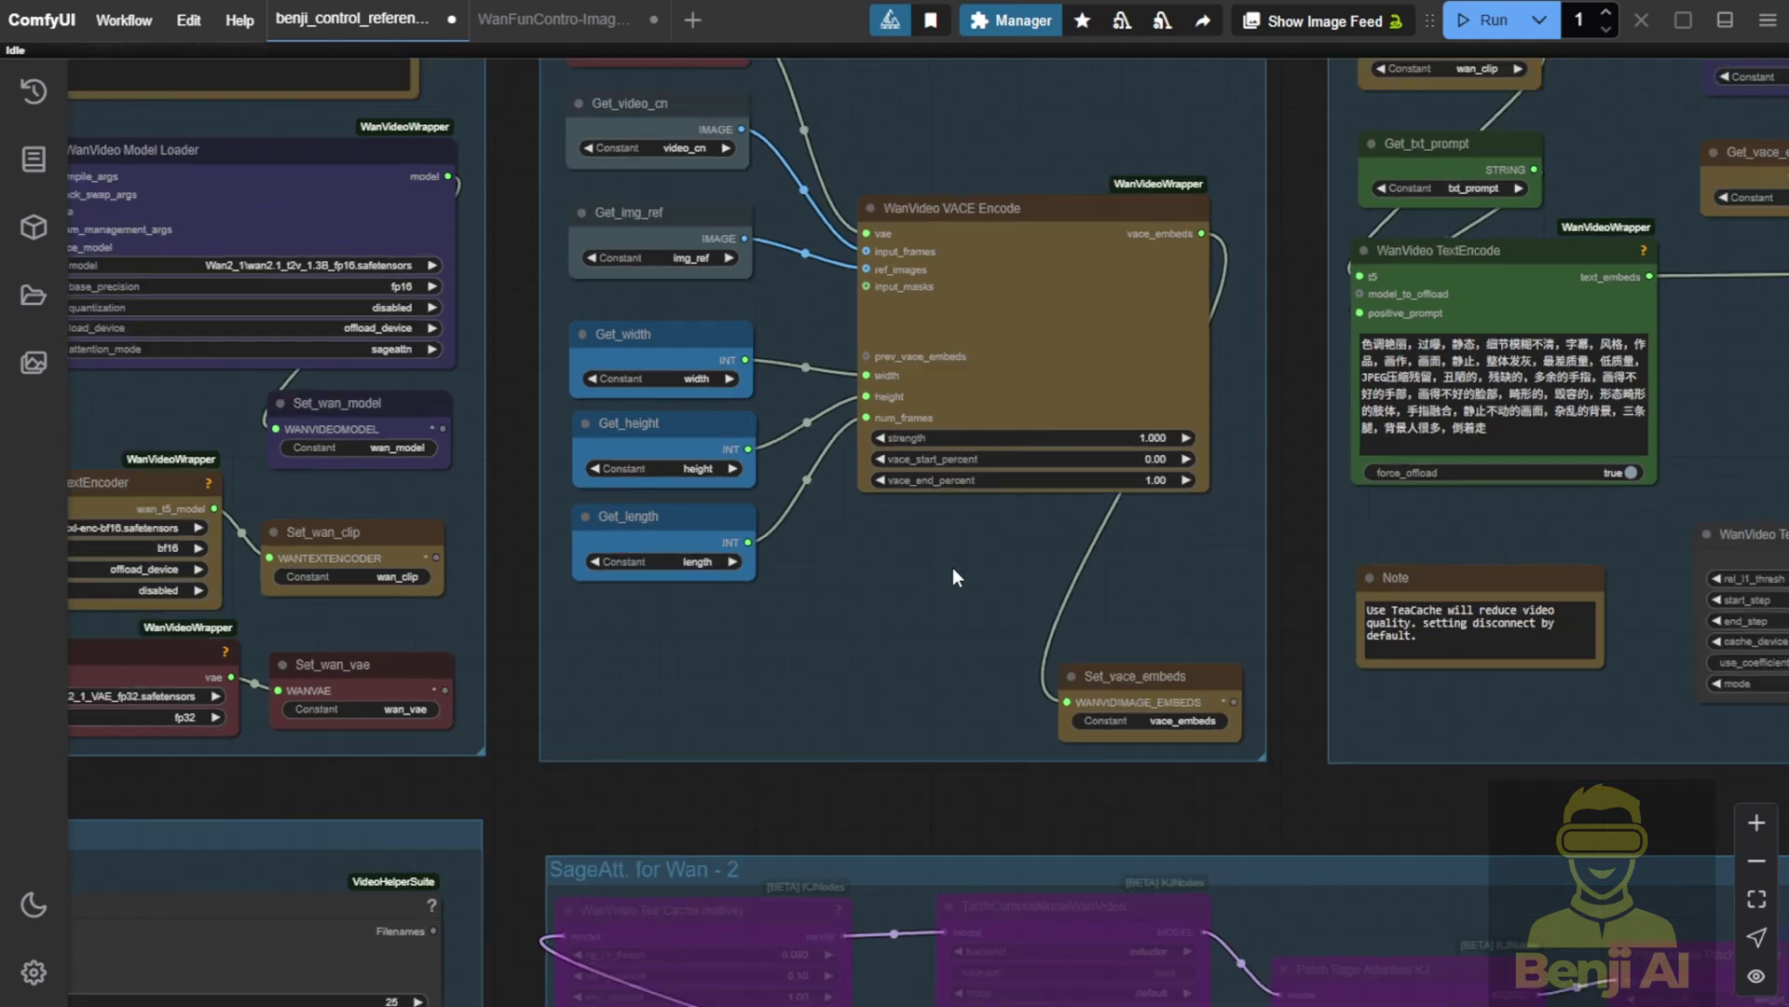
{"action": "scroll", "coordinate": [953, 567], "scroll_direction": "down", "scroll_amount": 3}
{"action": "scroll", "coordinate": [951, 563], "scroll_direction": "down", "scroll_amount": 3}
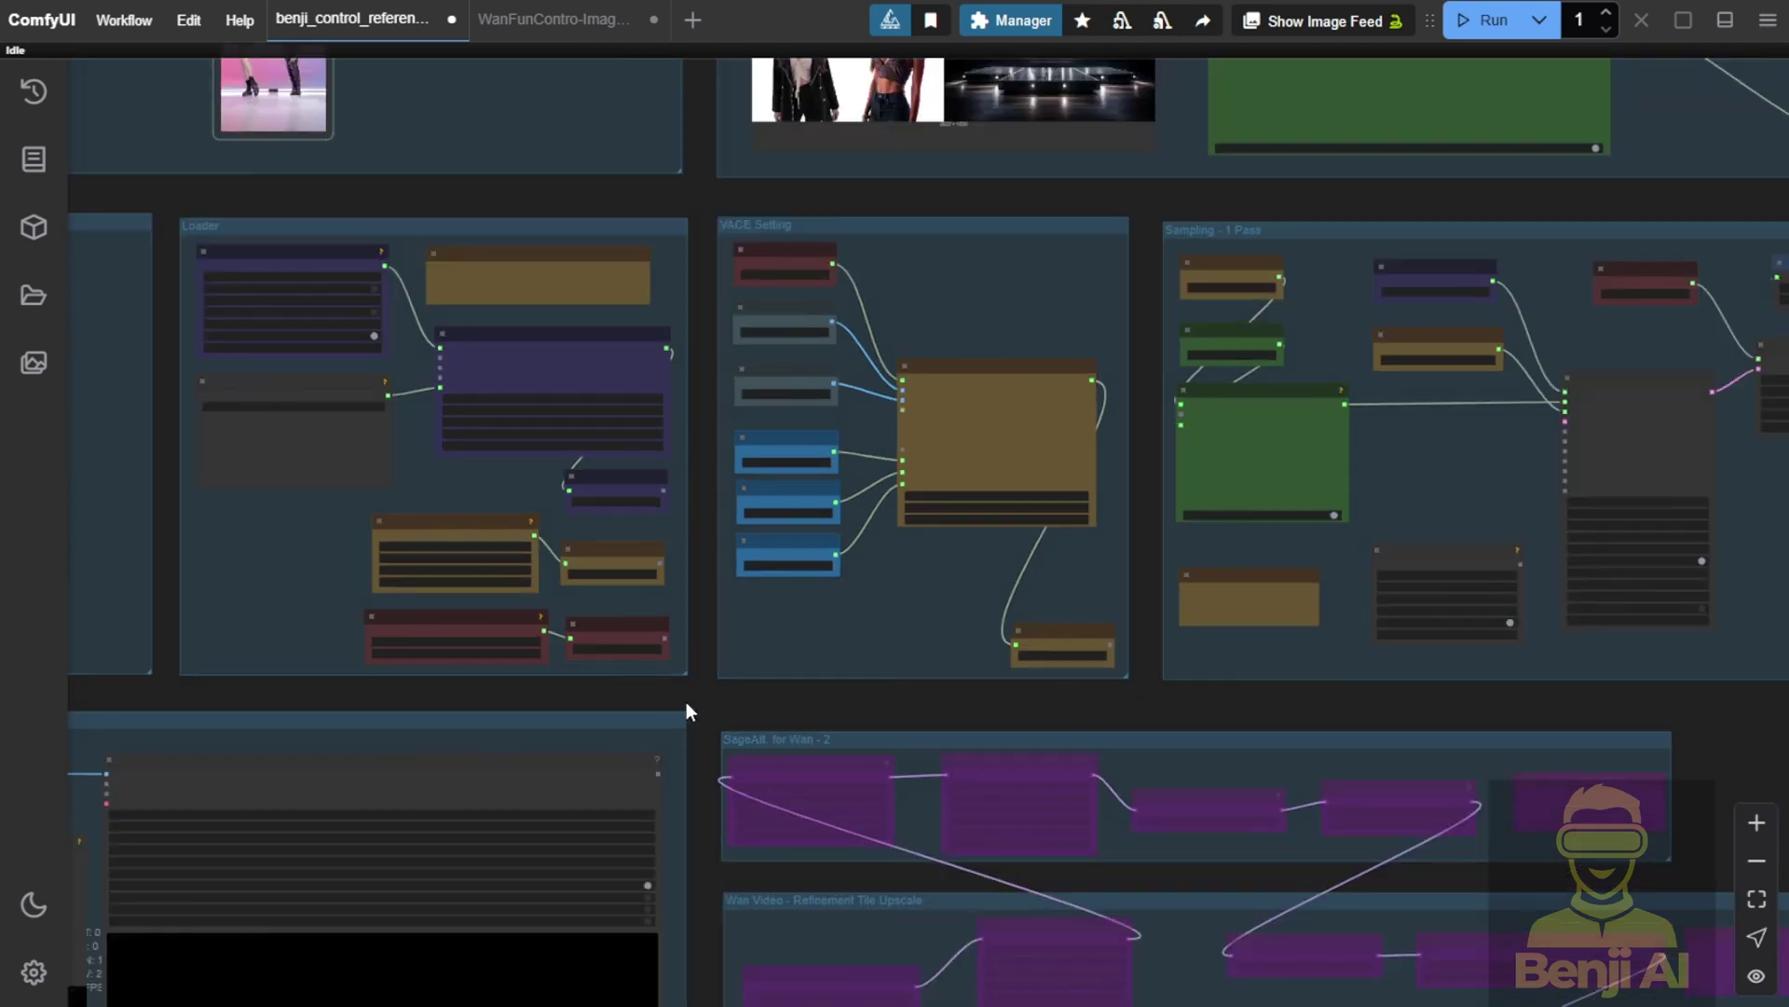
{"action": "scroll", "coordinate": [725, 707], "scroll_direction": "down", "scroll_amount": 4}
{"action": "left_click_drag", "start_coordinate": [725, 706], "coordinate": [1082, 127]}
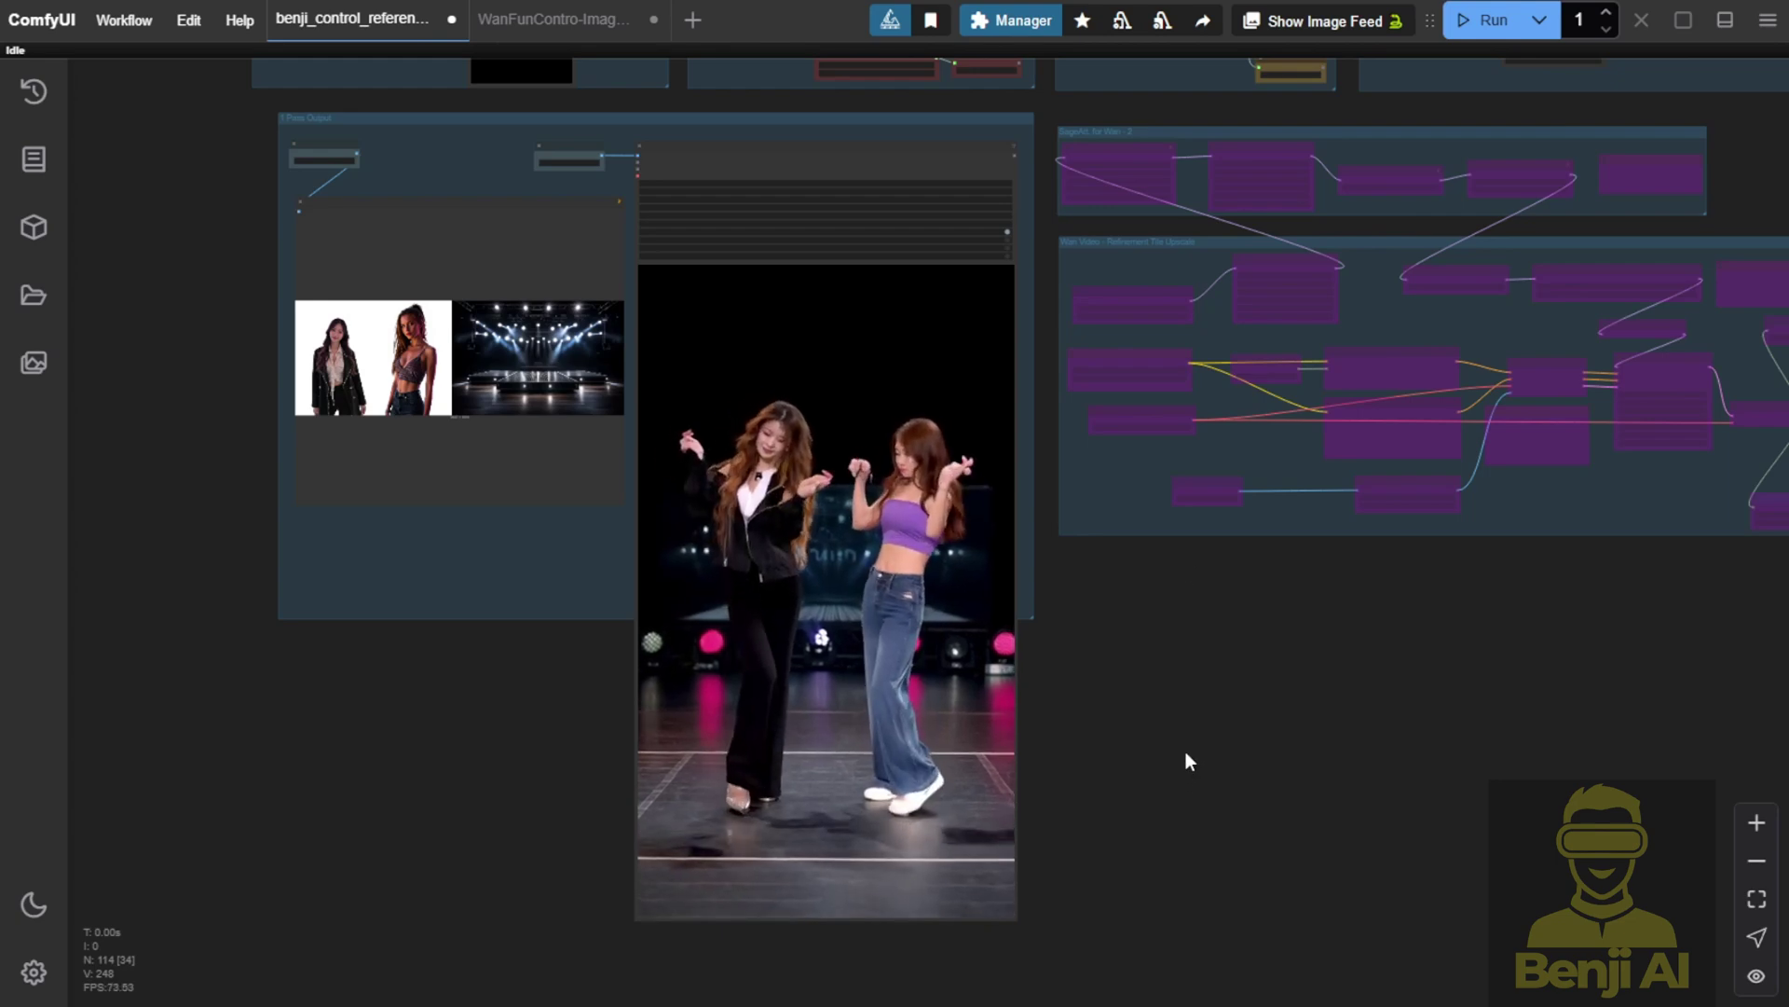
{"action": "scroll", "coordinate": [786, 932], "scroll_direction": "down", "scroll_amount": 2}
{"action": "scroll", "coordinate": [787, 927], "scroll_direction": "up", "scroll_amount": 10}
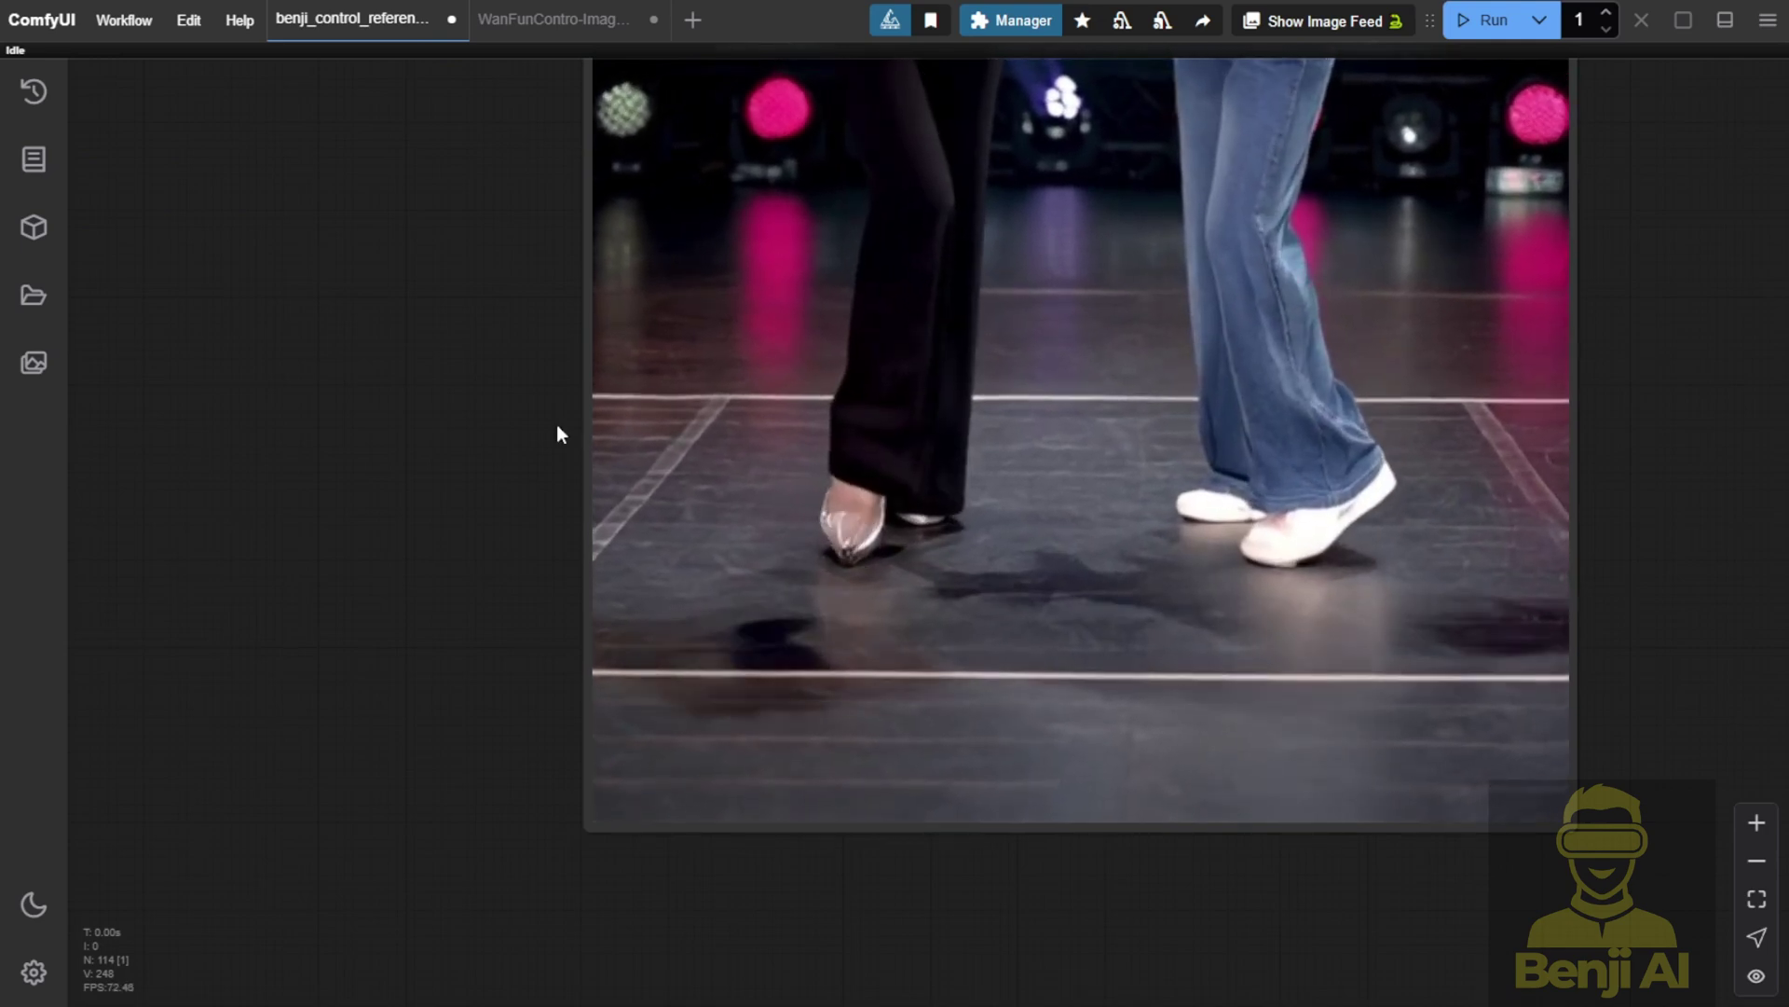
{"action": "scroll", "coordinate": [604, 462], "scroll_direction": "down", "scroll_amount": 2}
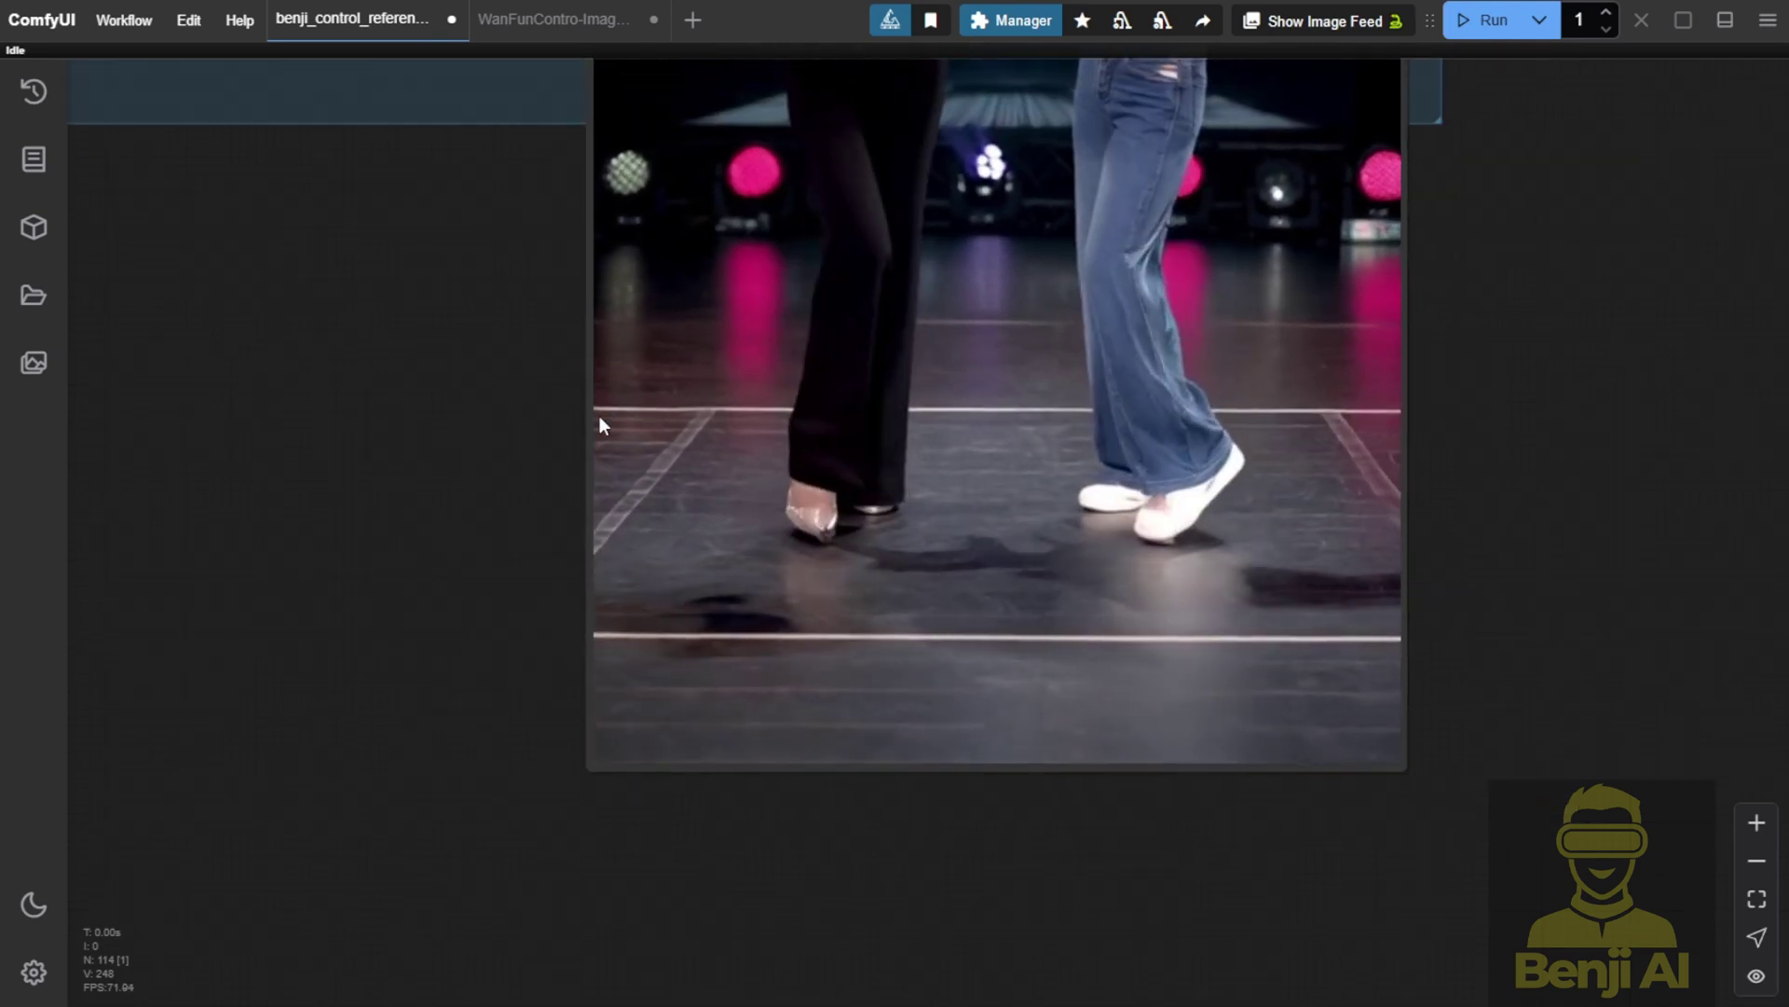
{"action": "scroll", "coordinate": [598, 447], "scroll_direction": "down", "scroll_amount": 2}
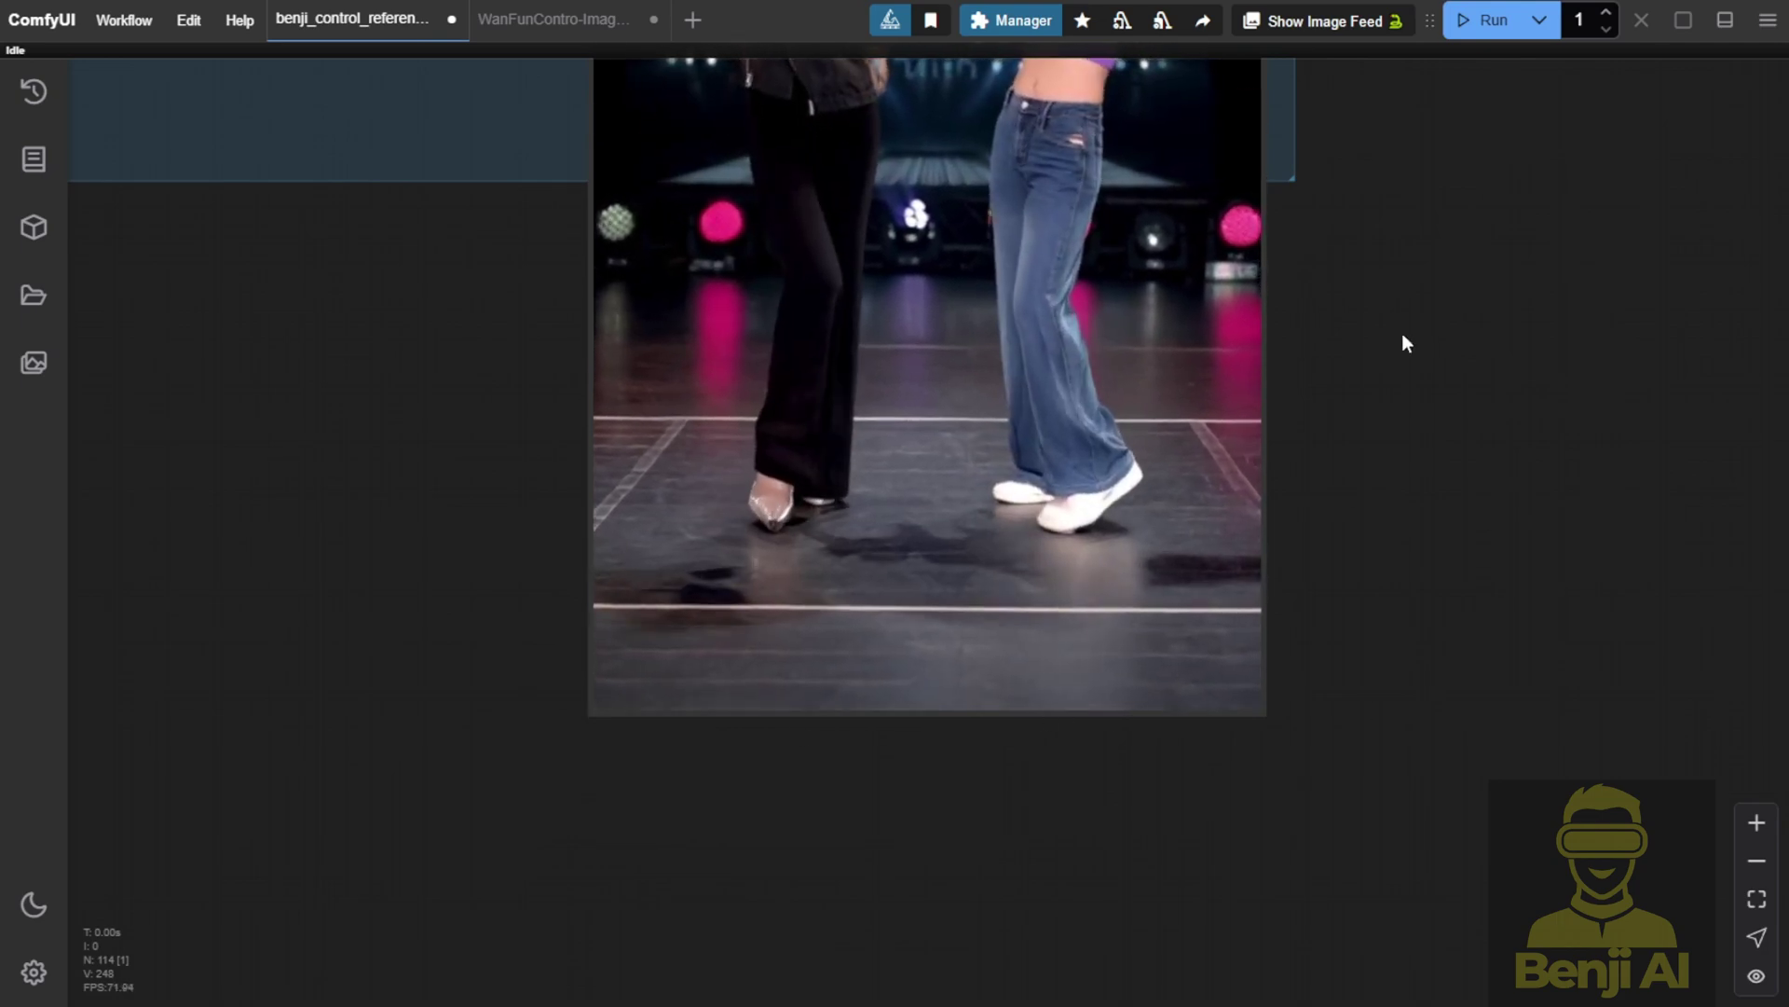
{"action": "left_click_drag", "start_coordinate": [1450, 609], "coordinate": [1446, 786]}
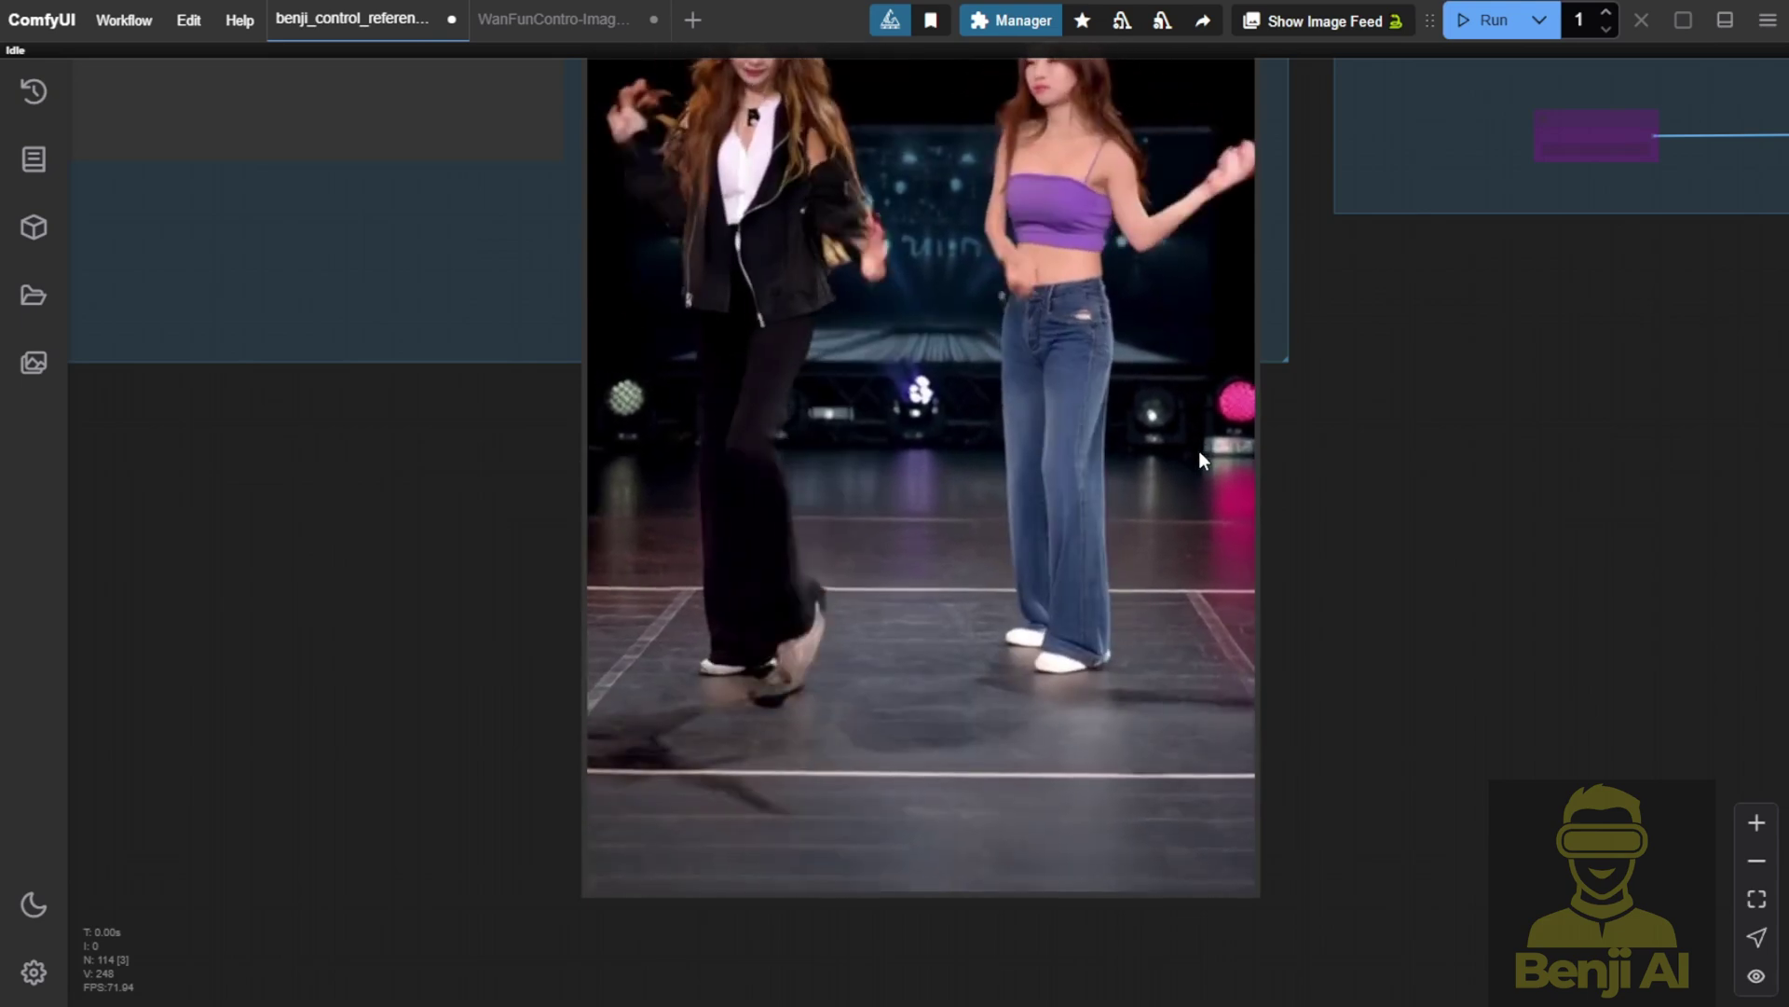
{"action": "scroll", "coordinate": [1245, 795], "scroll_direction": "down", "scroll_amount": 5}
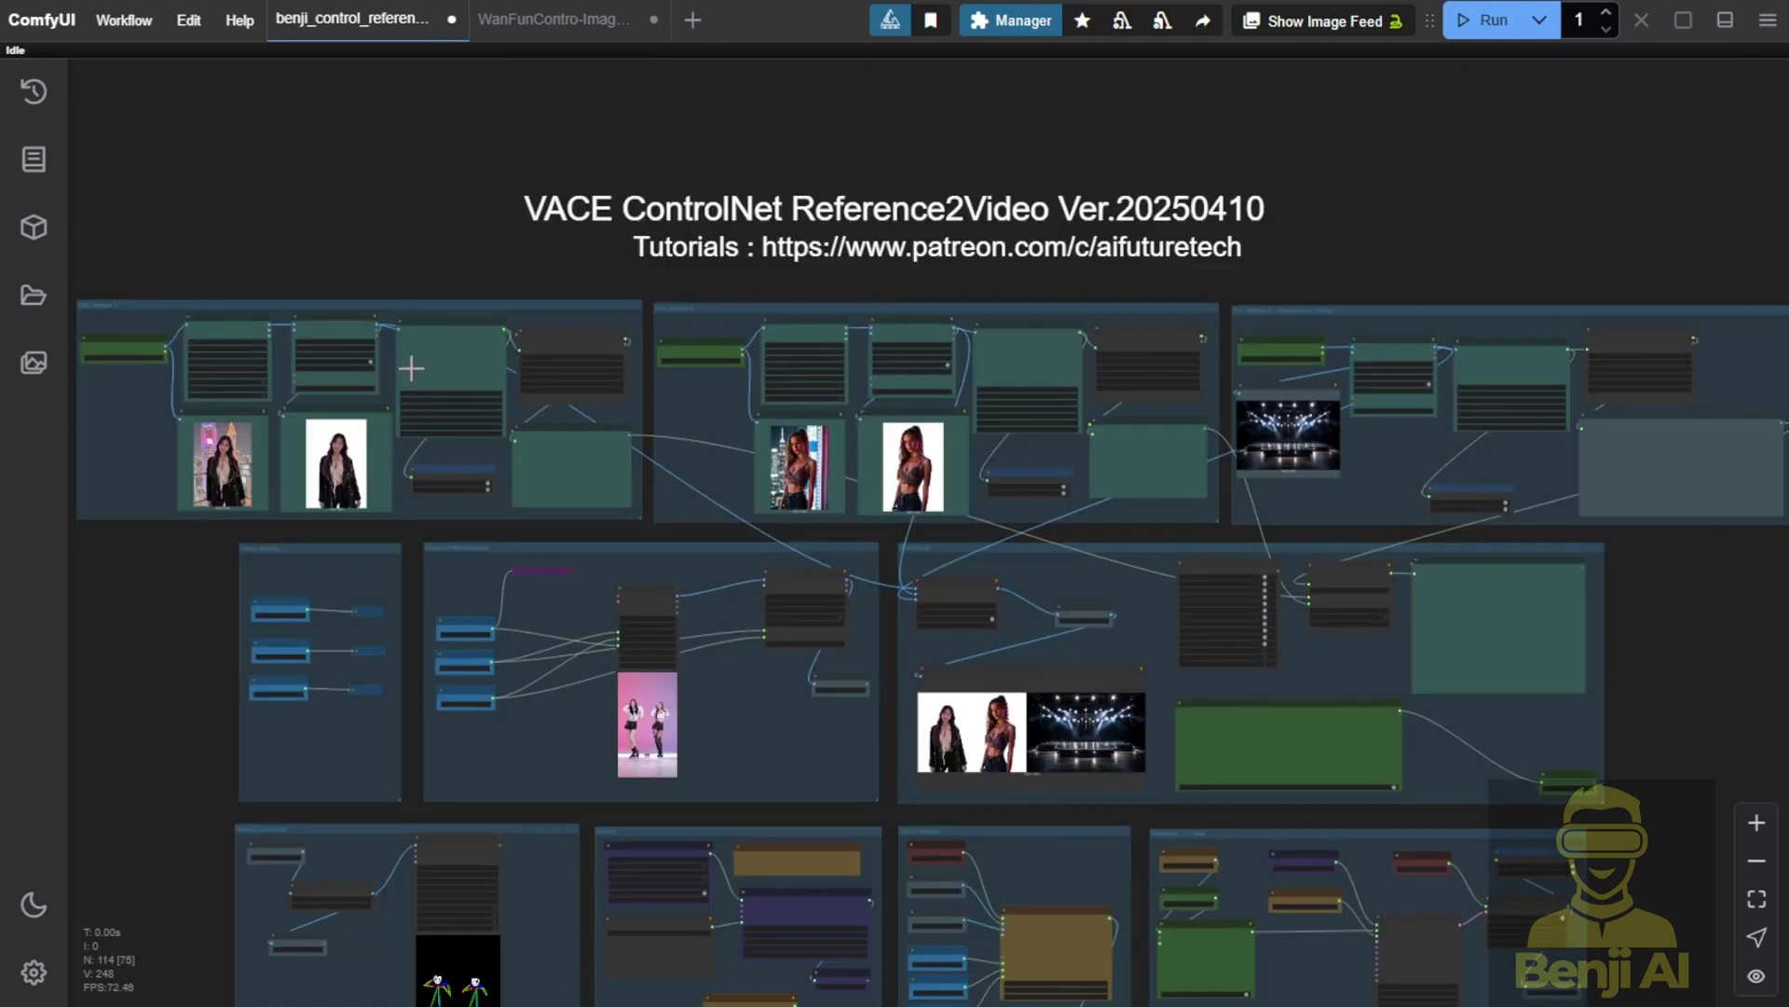
Step: Zoom onto the Preview Image holding the 2837 × 1024 combined reference of both women and stage
{"action": "scroll", "coordinate": [404, 430], "scroll_direction": "up", "scroll_amount": 2}
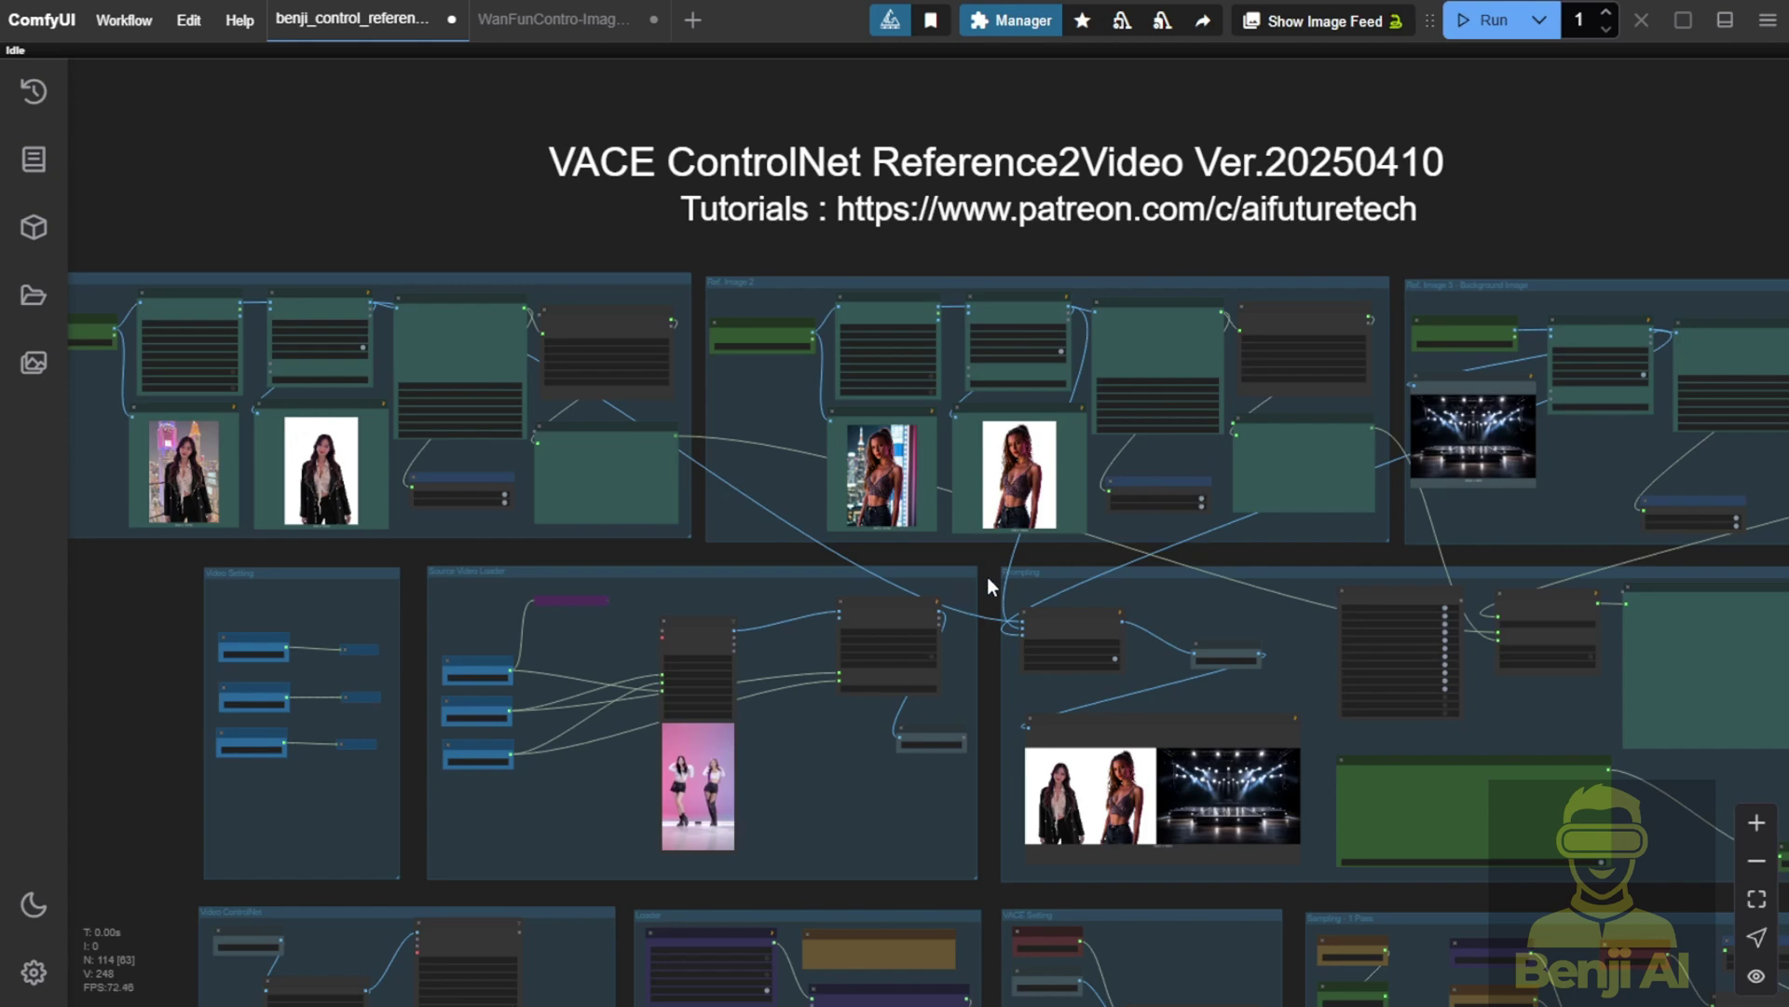
{"action": "left_click_drag", "start_coordinate": [987, 585], "coordinate": [980, 400]}
{"action": "scroll", "coordinate": [980, 400], "scroll_direction": "up", "scroll_amount": 10}
{"action": "left_click_drag", "start_coordinate": [1156, 522], "coordinate": [1121, 459]}
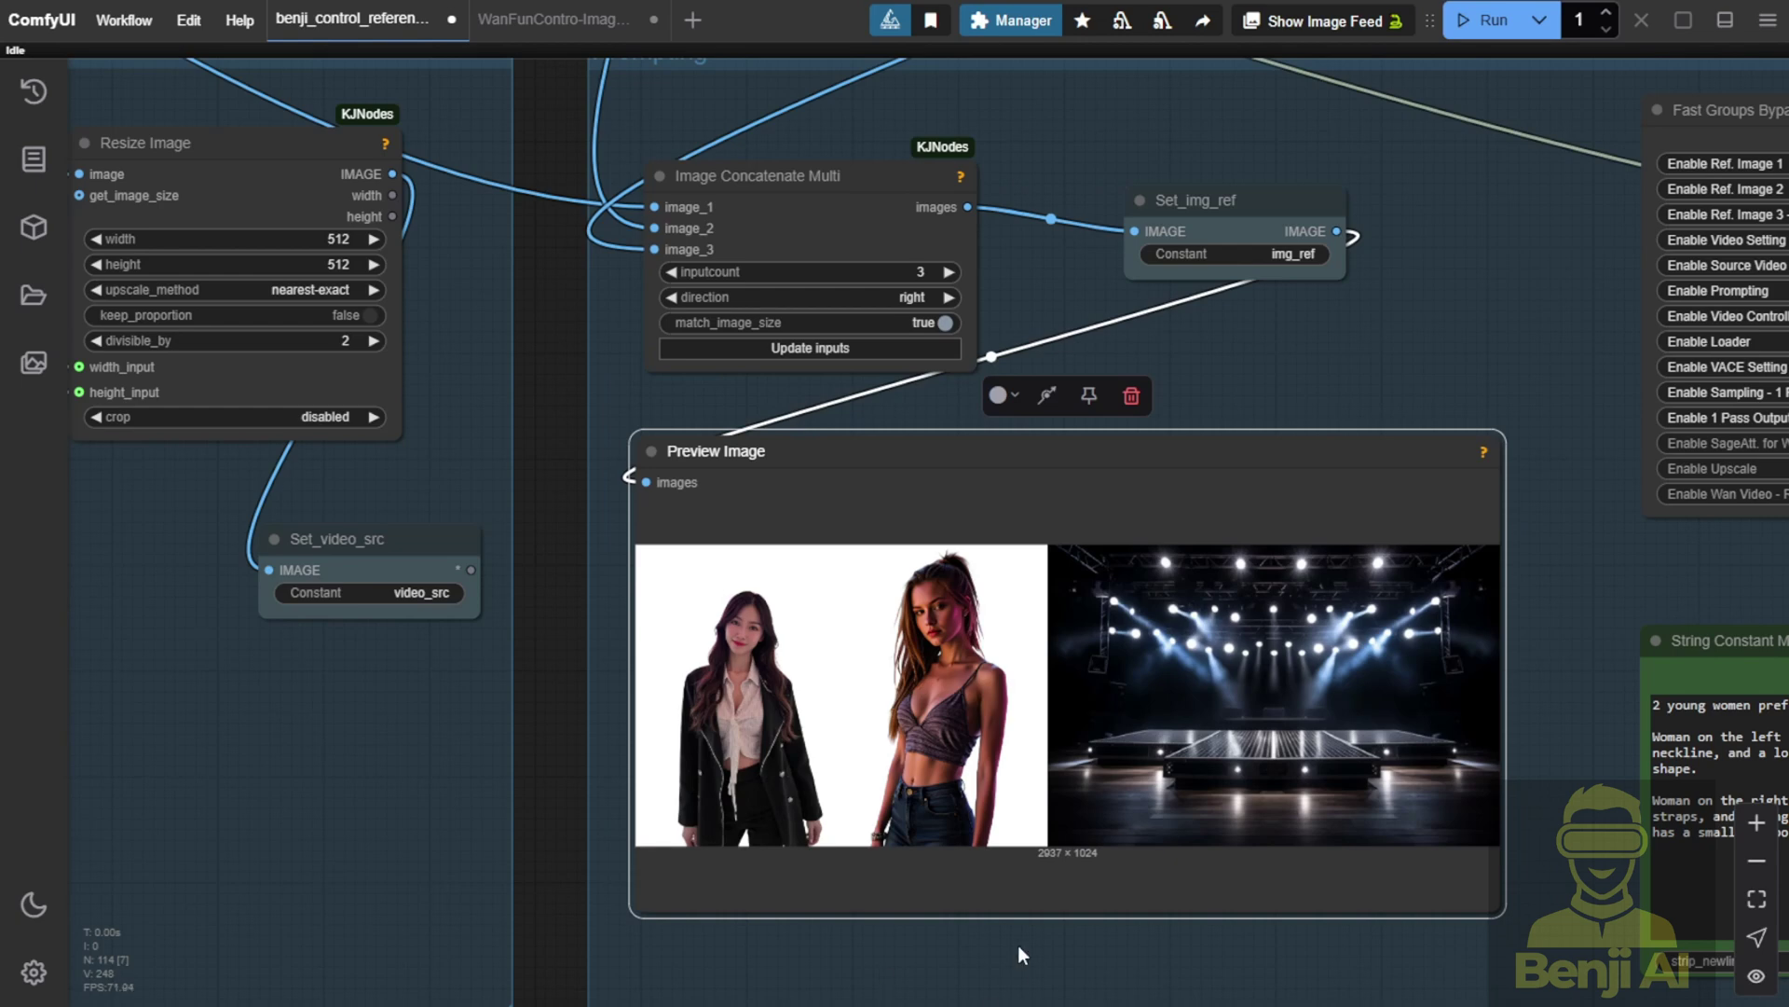
Step: Read the prompt about two women dancing in a black jacket and purple crop top, then zoom out
{"action": "left_click_drag", "start_coordinate": [1567, 840], "coordinate": [693, 636]}
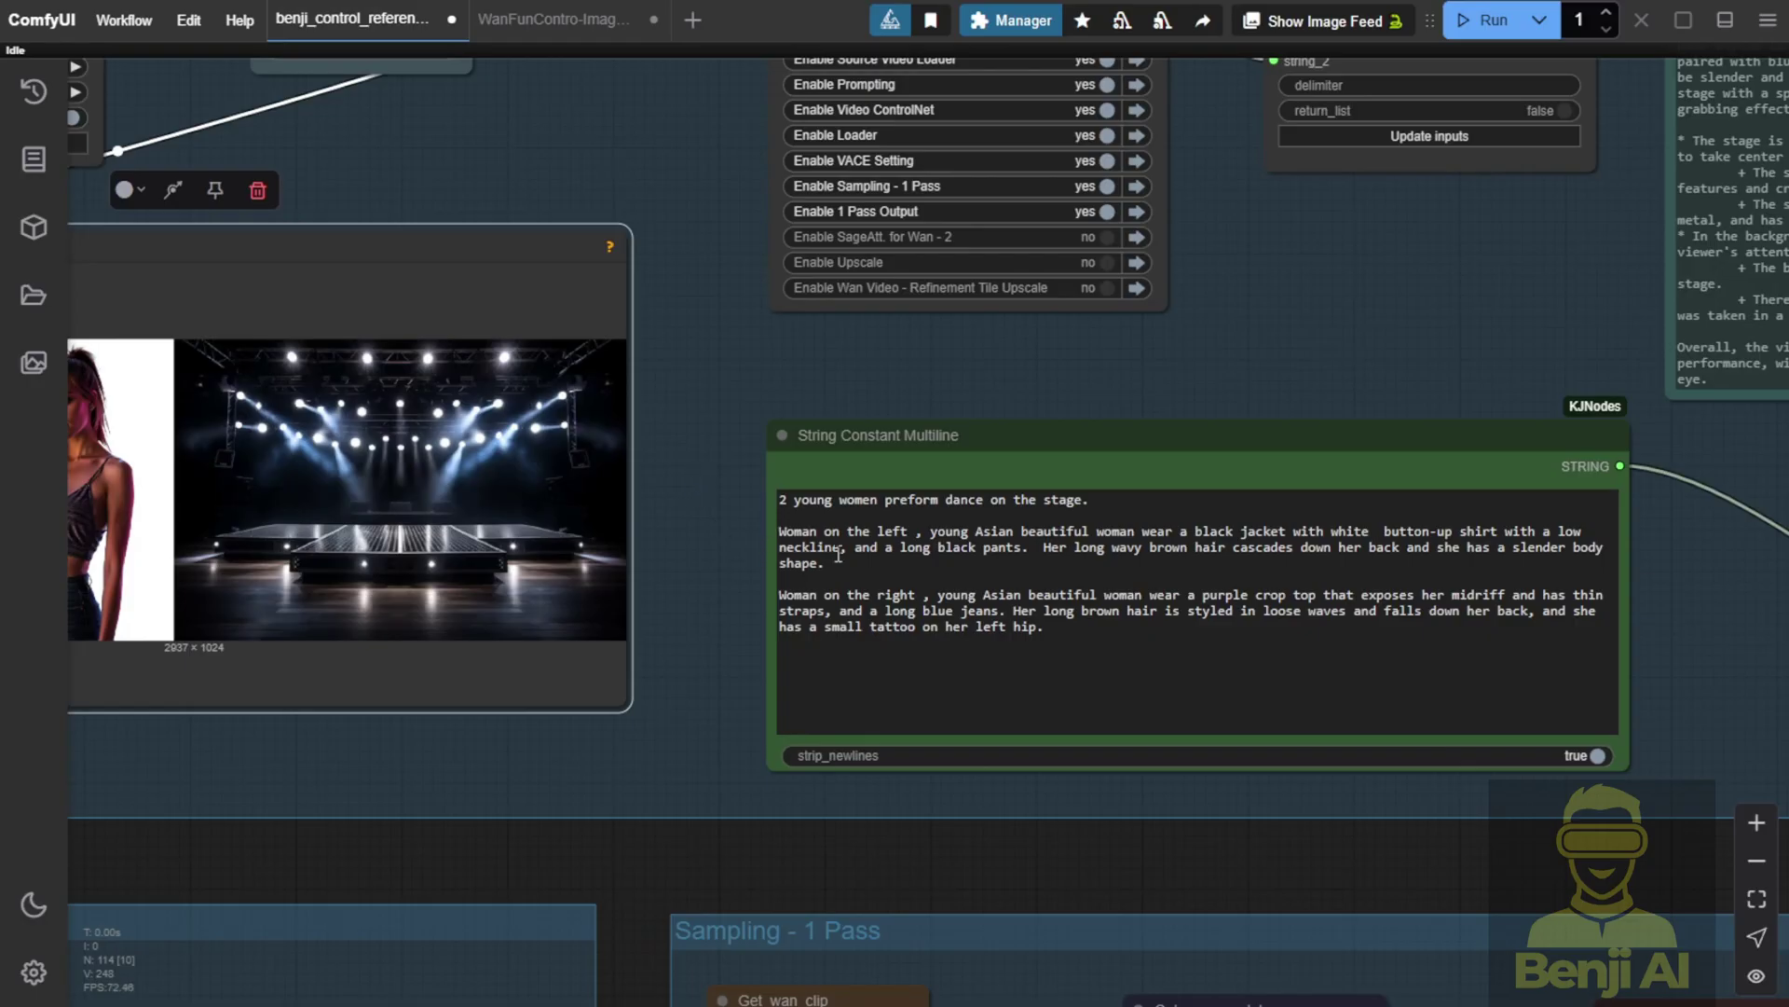
{"action": "left_click_drag", "start_coordinate": [729, 551], "coordinate": [661, 515]}
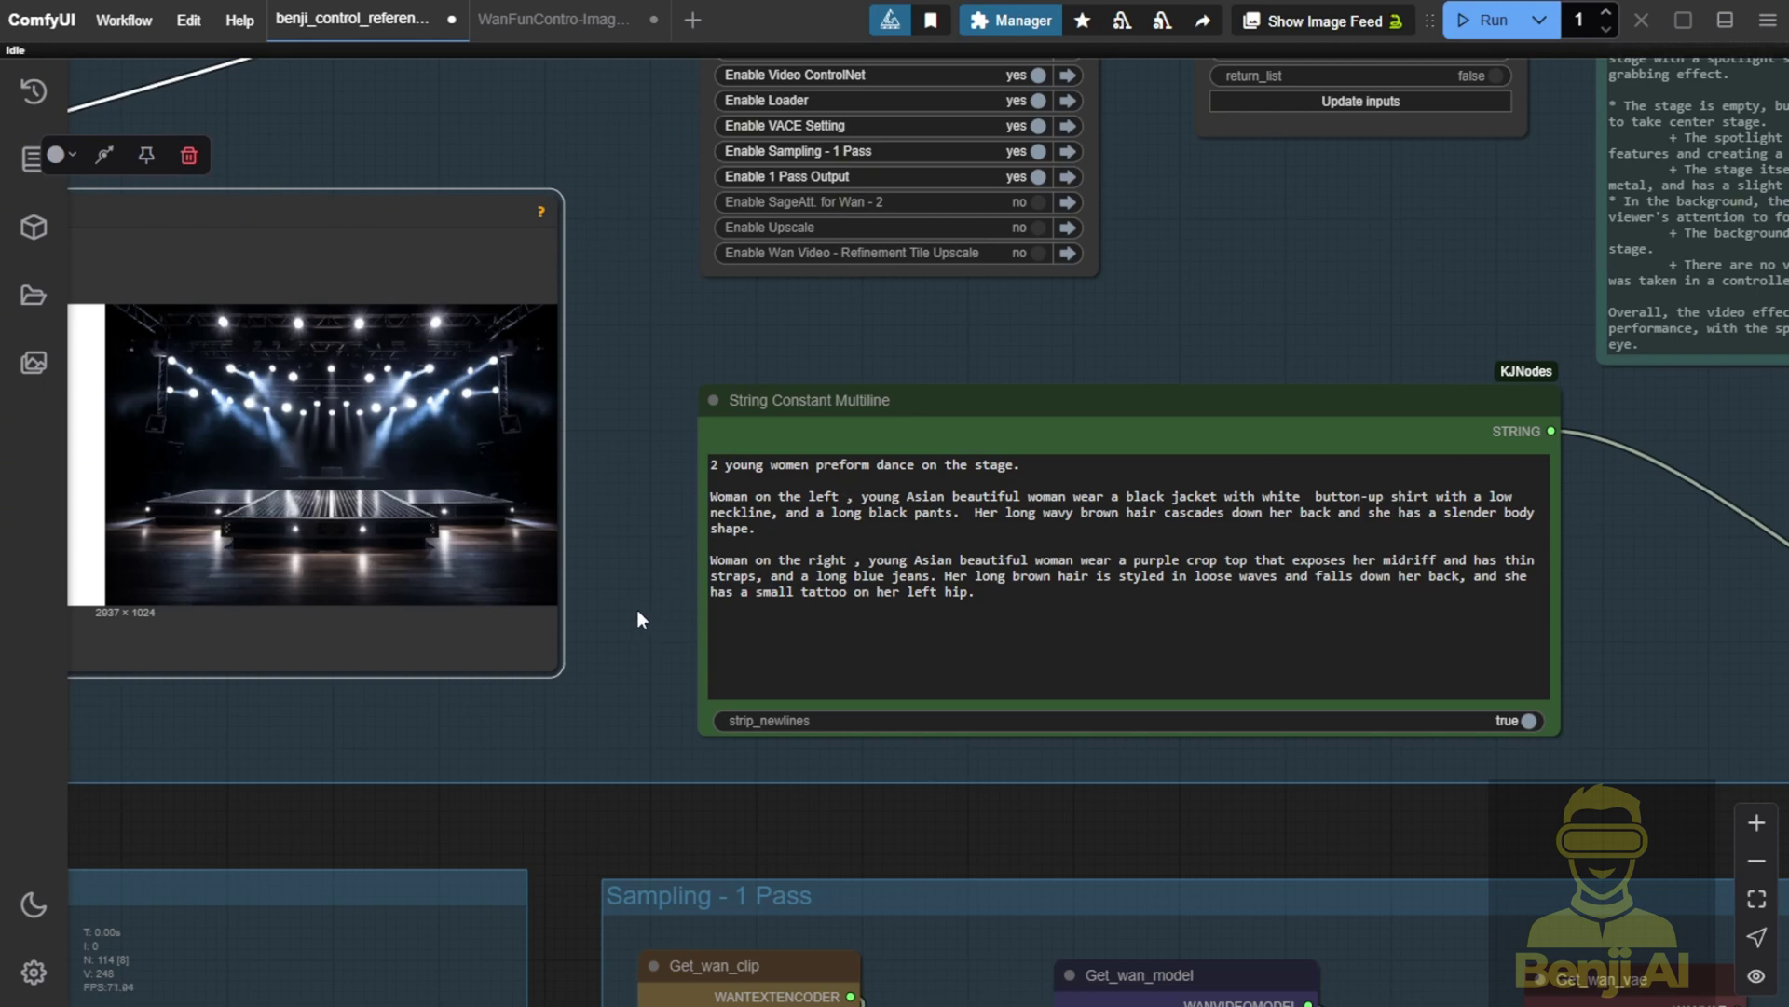
{"action": "left_click_drag", "start_coordinate": [638, 611], "coordinate": [887, 625]}
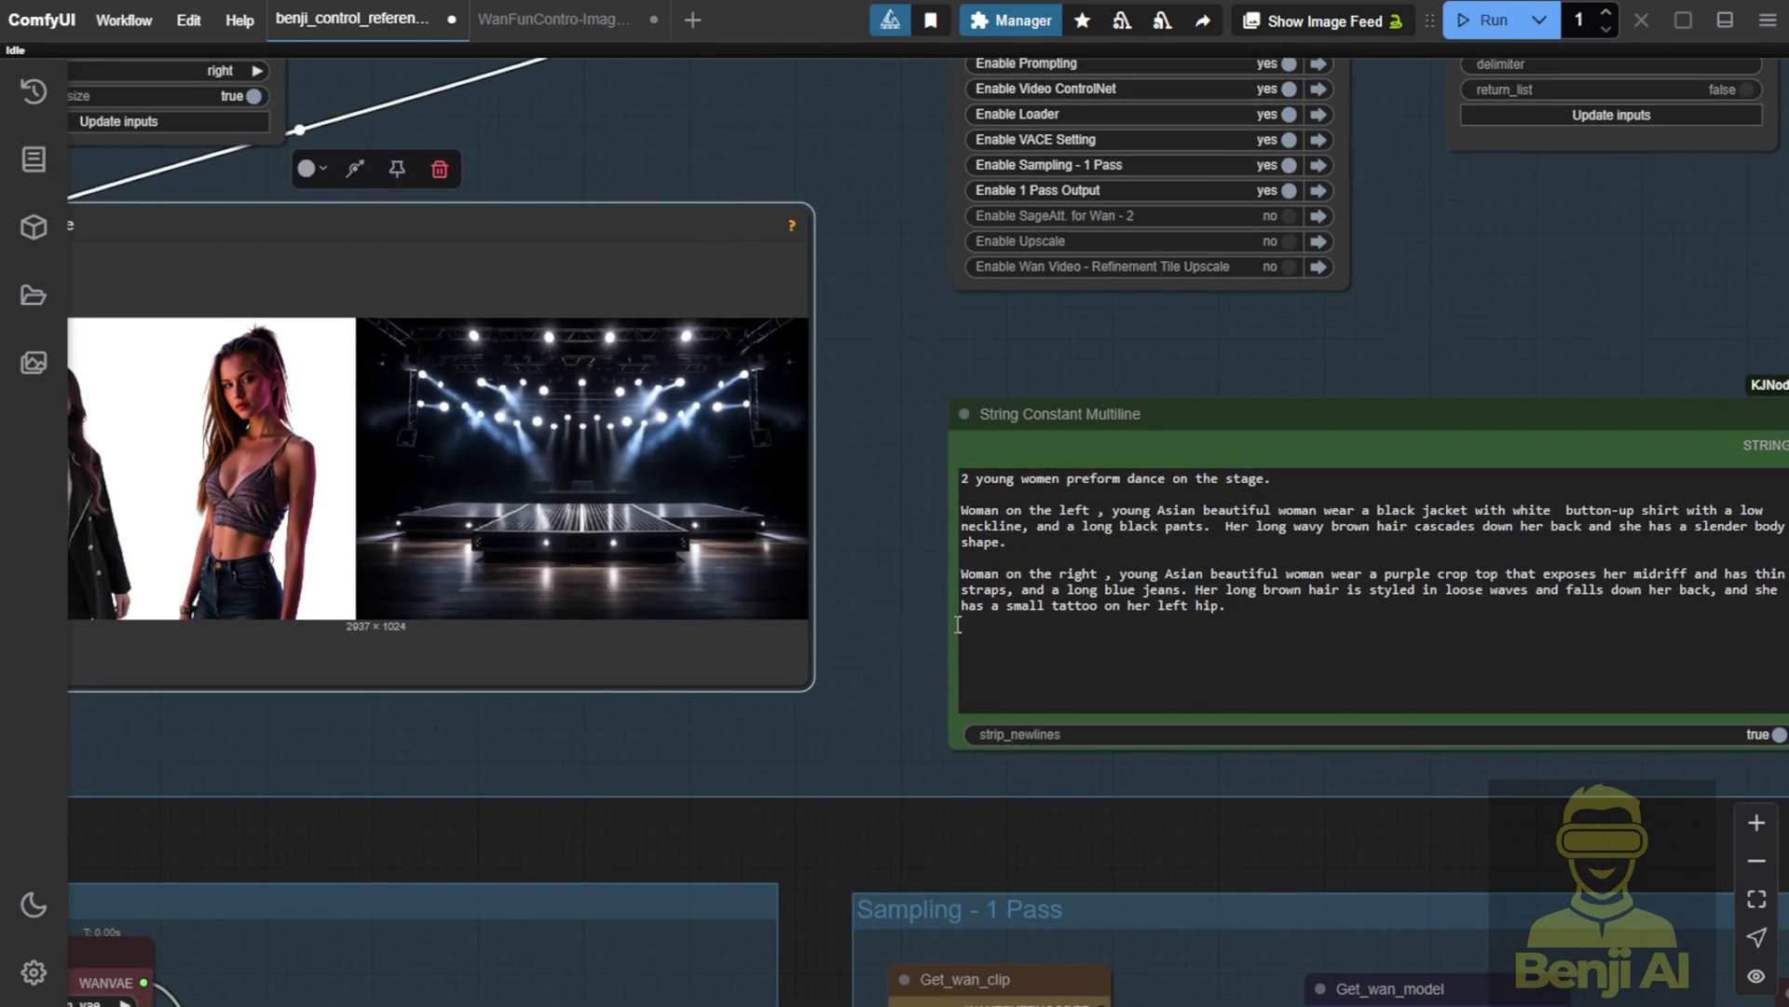
{"action": "scroll", "coordinate": [836, 709], "scroll_direction": "down", "scroll_amount": 8}
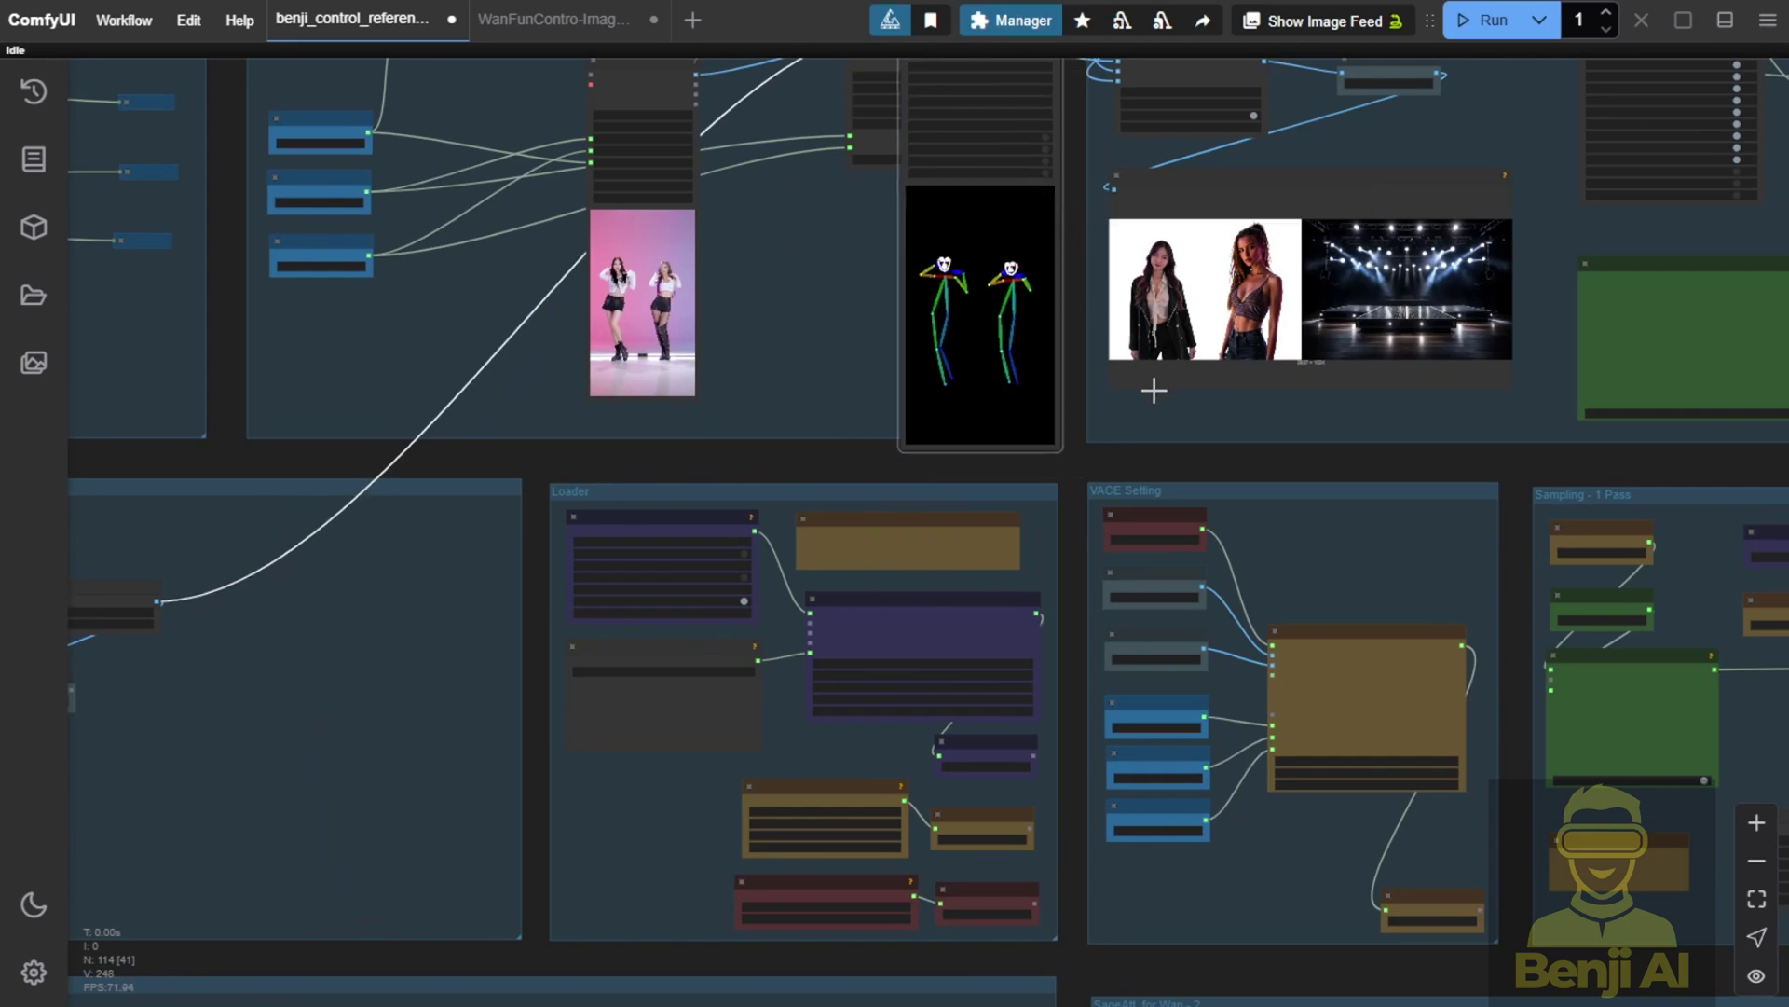
Step: Zoom in to compare the pose skeleton video against the reference images
{"action": "scroll", "coordinate": [1174, 438], "scroll_direction": "up", "scroll_amount": 4}
{"action": "scroll", "coordinate": [1178, 436], "scroll_direction": "up", "scroll_amount": 2}
{"action": "left_click_drag", "start_coordinate": [1187, 428], "coordinate": [828, 667]}
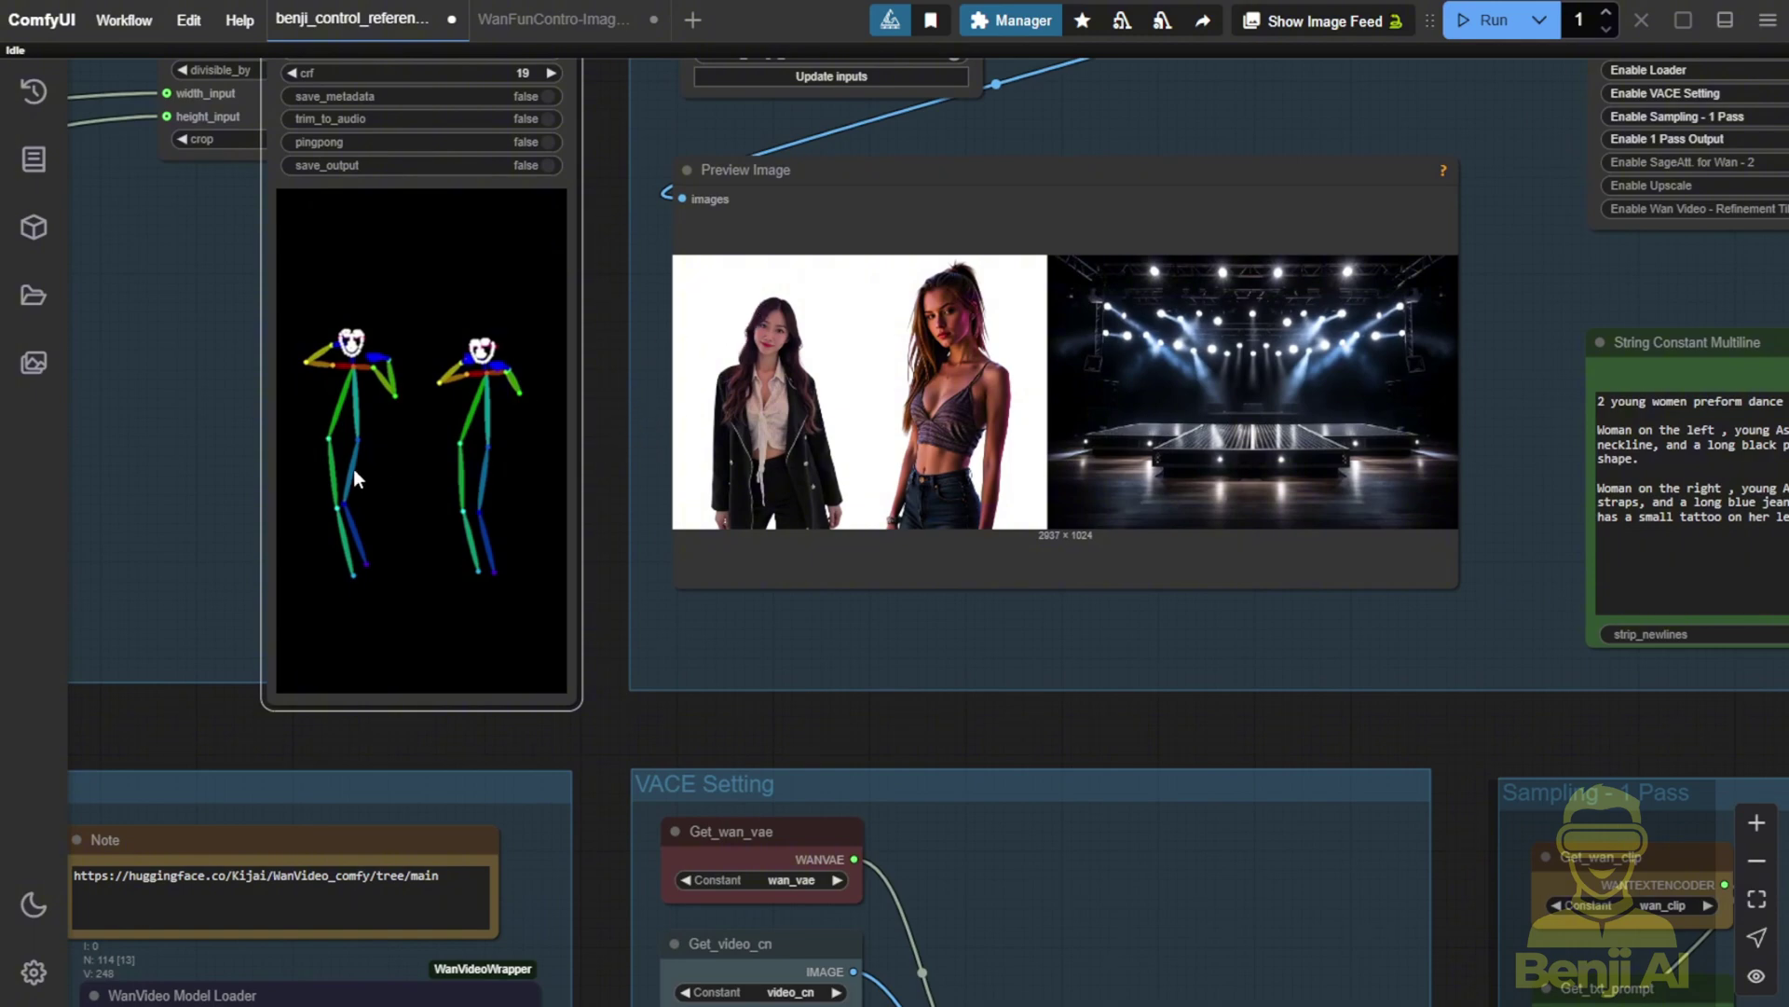
{"action": "left_click_drag", "start_coordinate": [179, 415], "coordinate": [315, 448]}
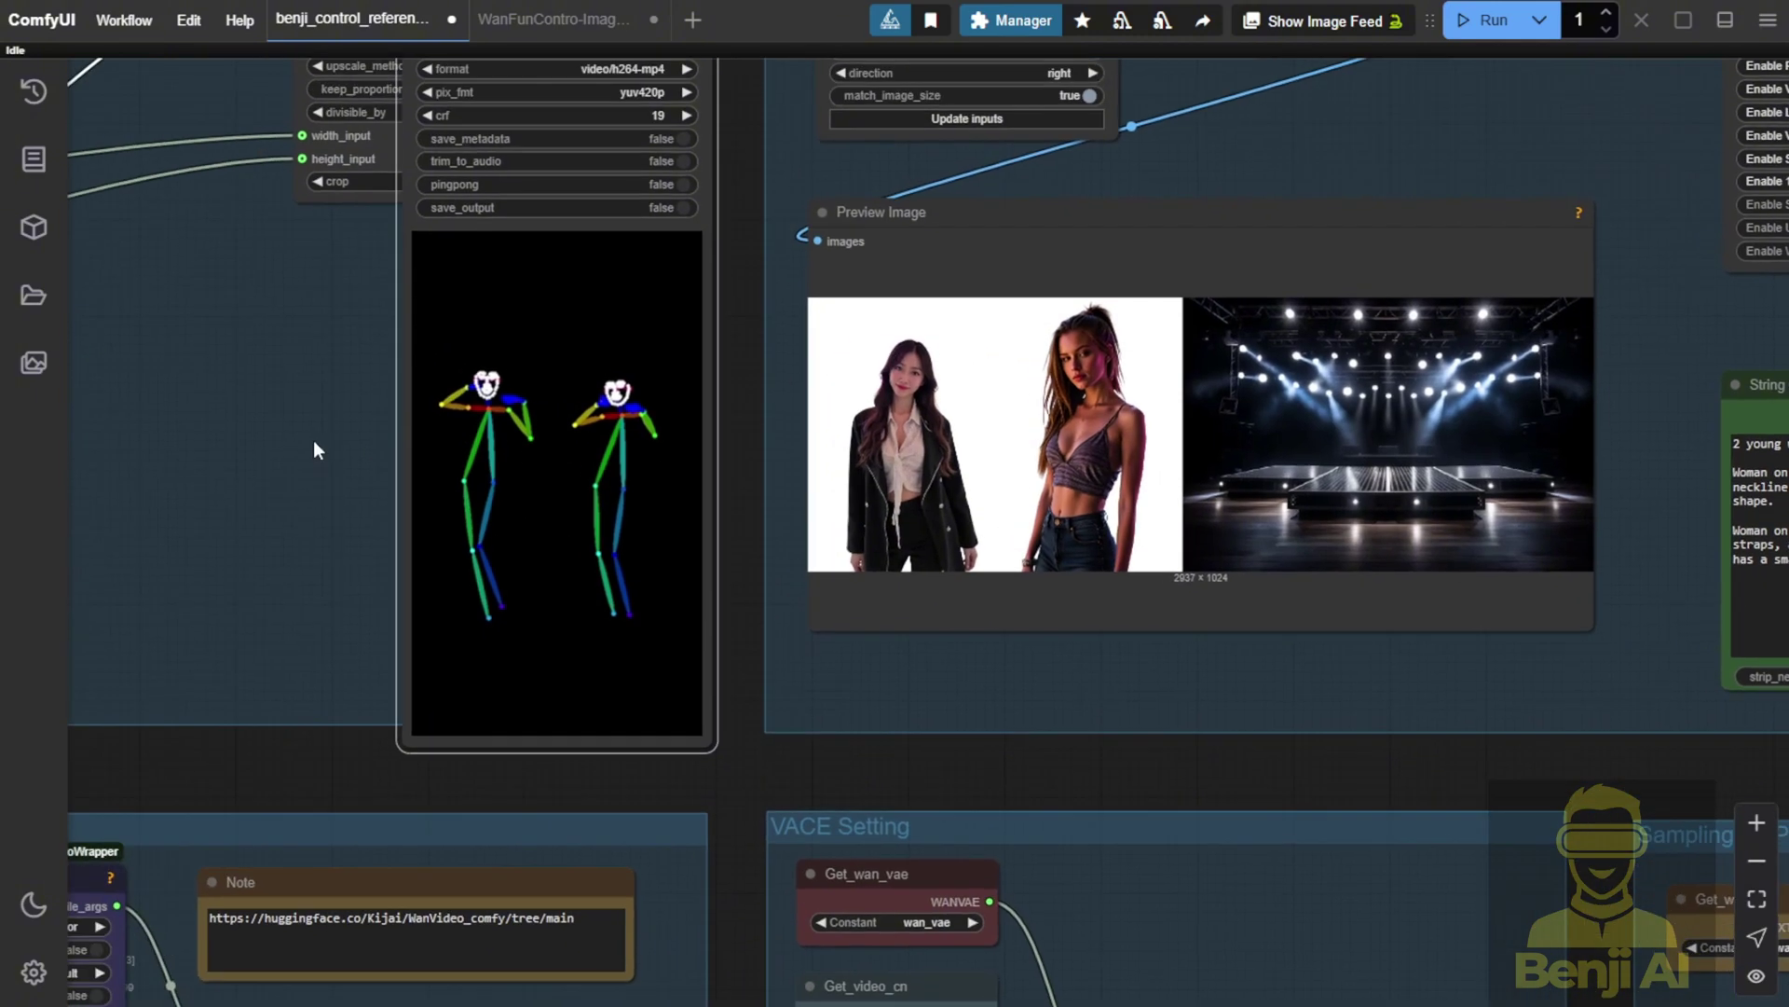
{"action": "scroll", "coordinate": [315, 447], "scroll_direction": "up", "scroll_amount": 2}
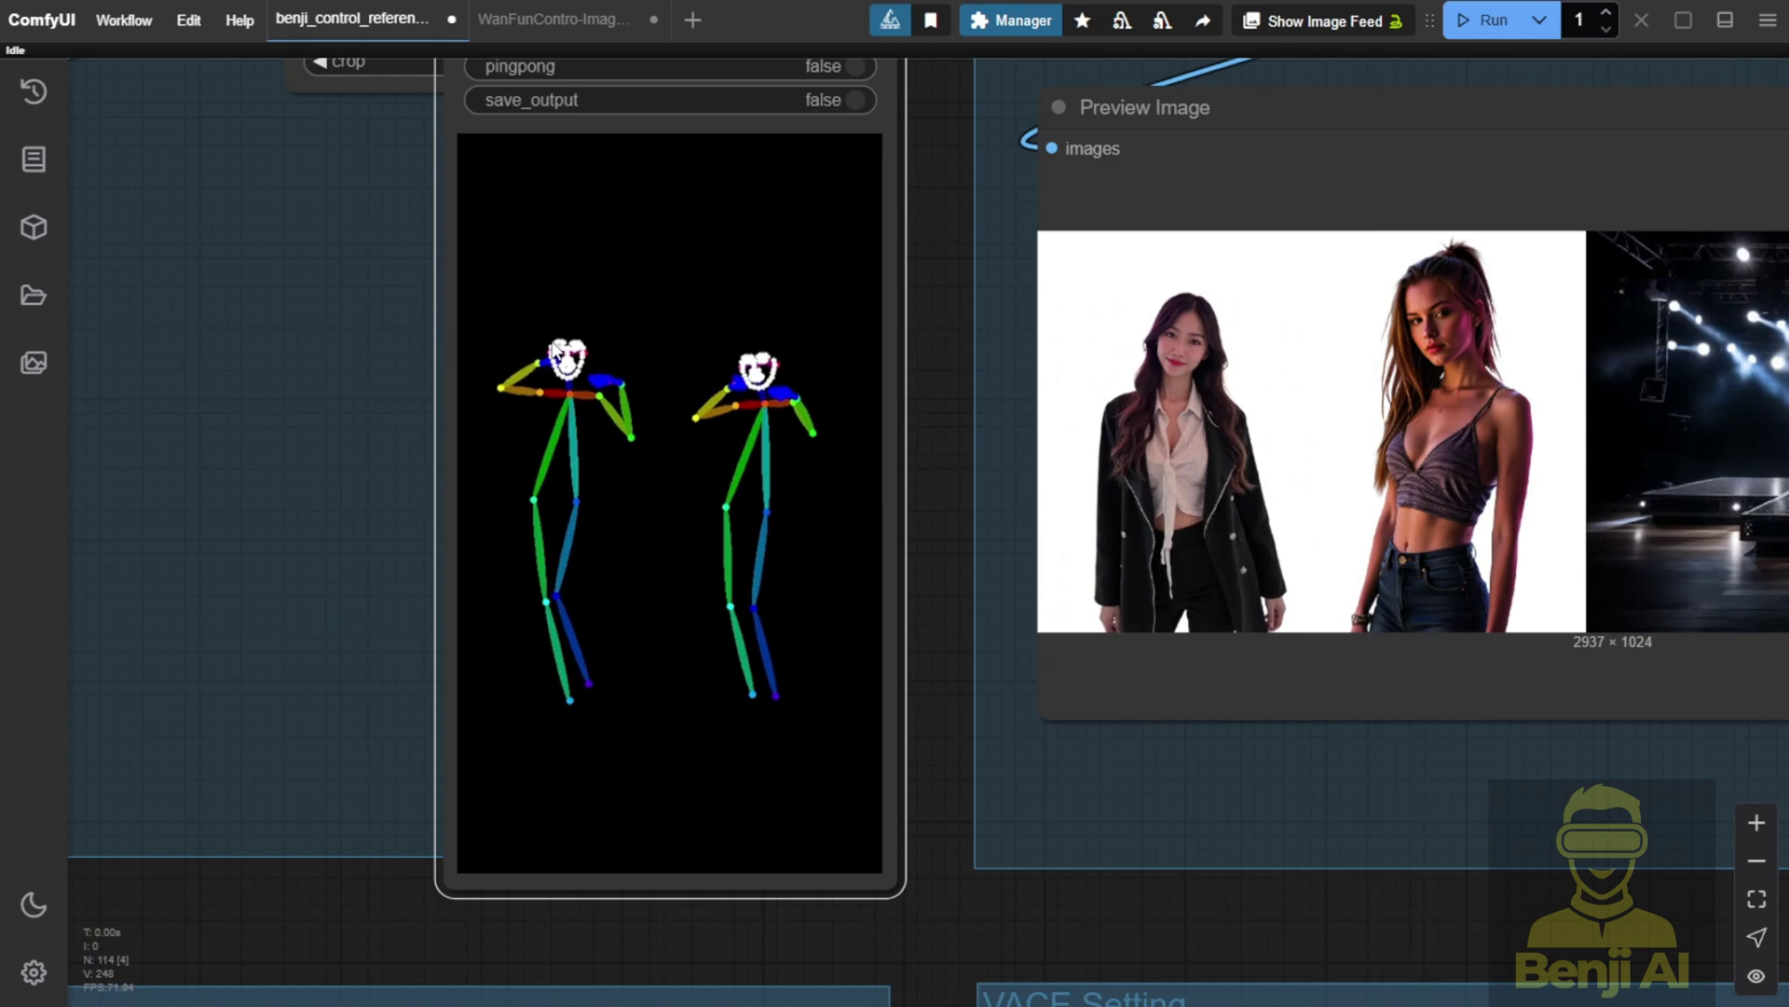
{"action": "scroll", "coordinate": [867, 511], "scroll_direction": "right", "scroll_amount": 3}
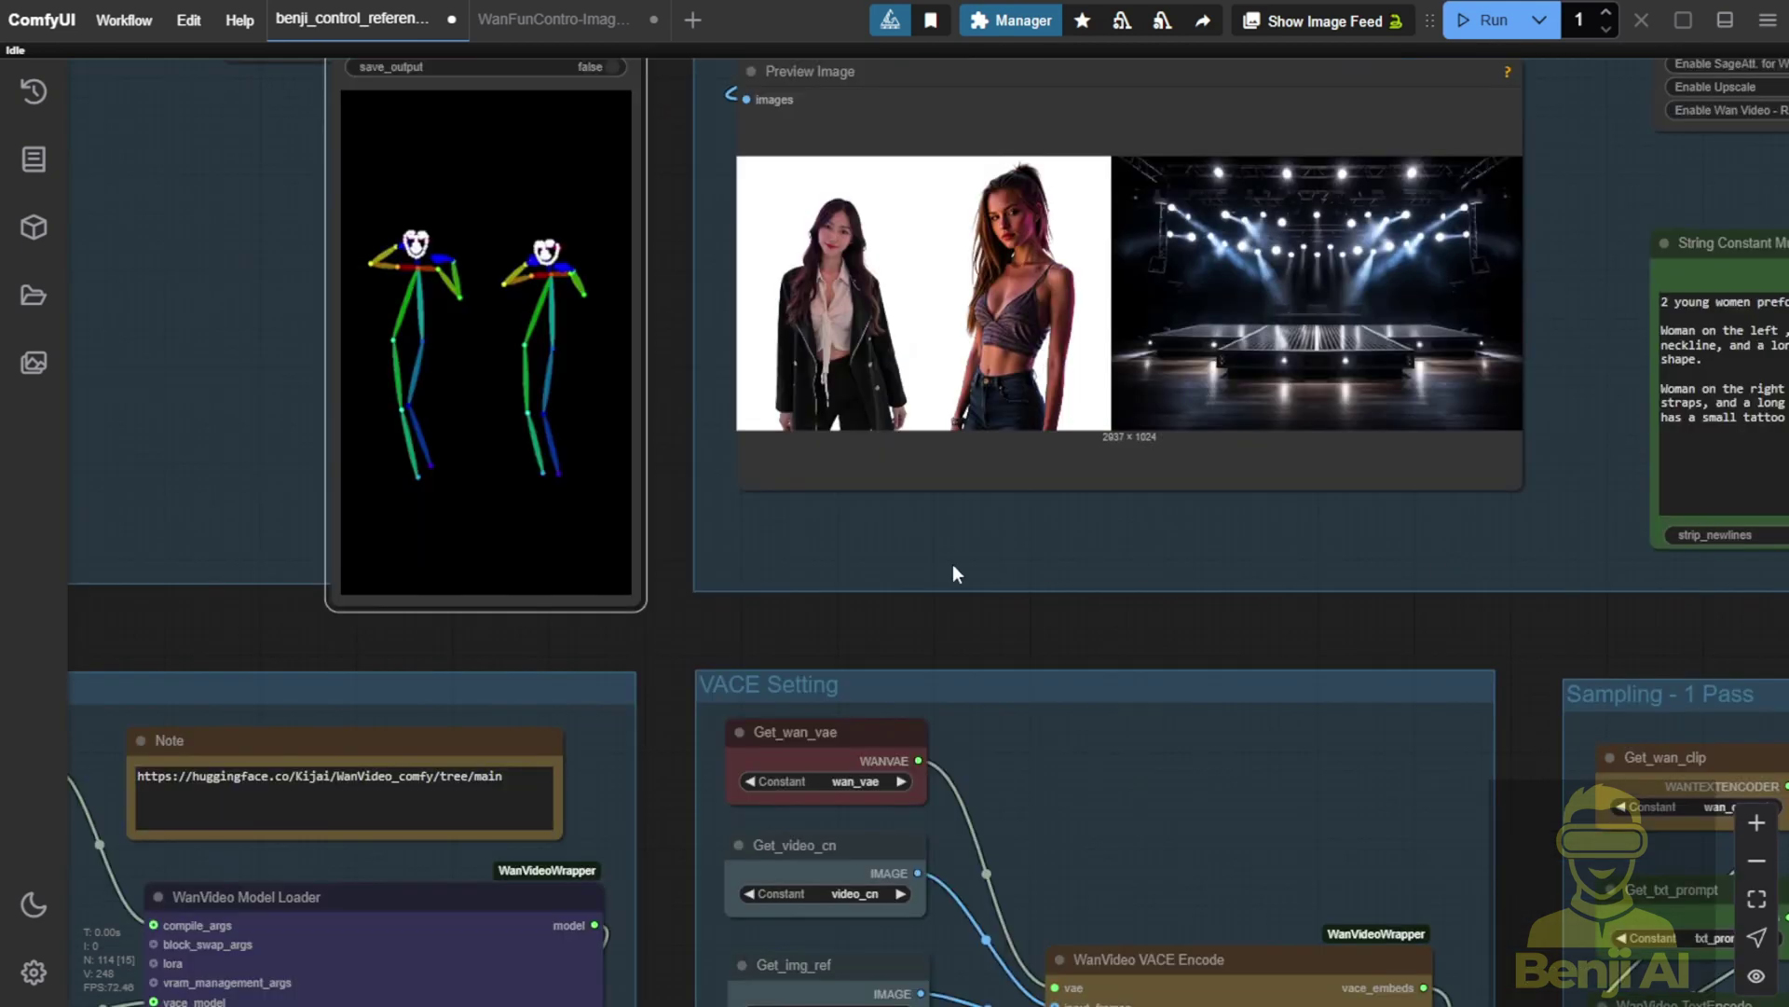
{"action": "scroll", "coordinate": [953, 562], "scroll_direction": "left", "scroll_amount": 3}
{"action": "scroll", "coordinate": [938, 646], "scroll_direction": "up", "scroll_amount": 5}
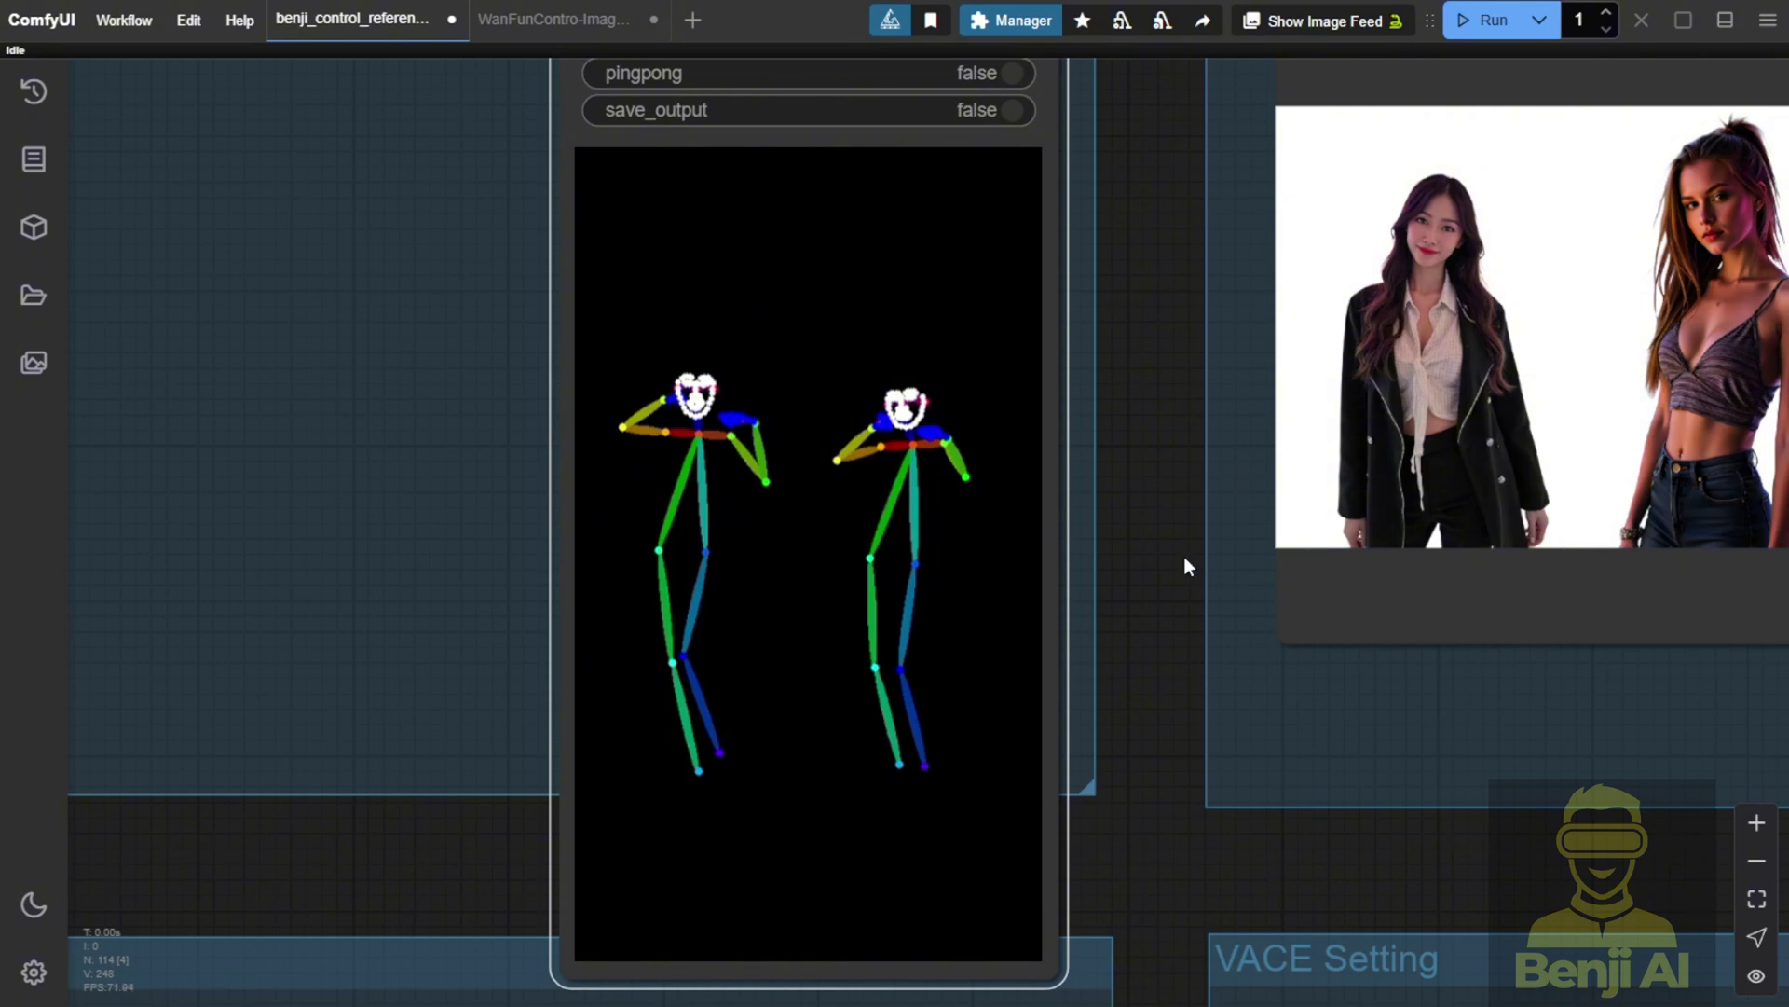
{"action": "scroll", "coordinate": [1279, 578], "scroll_direction": "right", "scroll_amount": 5}
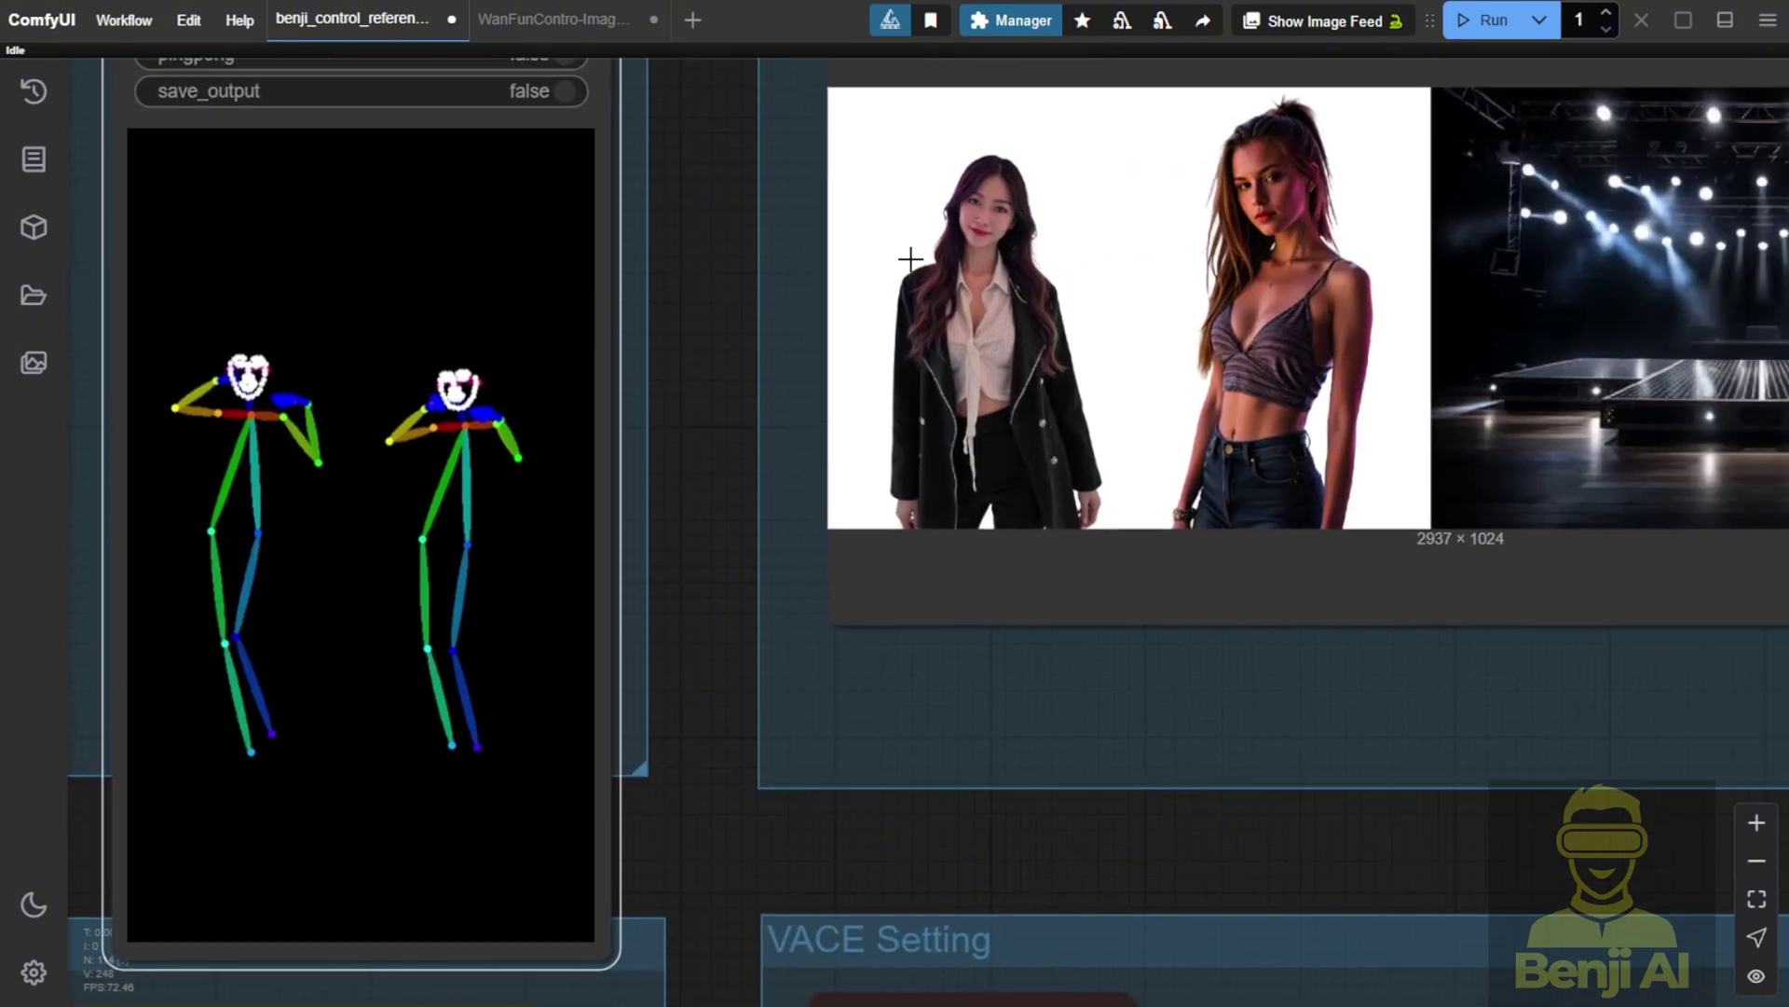
{"action": "scroll", "coordinate": [1044, 695], "scroll_direction": "down", "scroll_amount": 10}
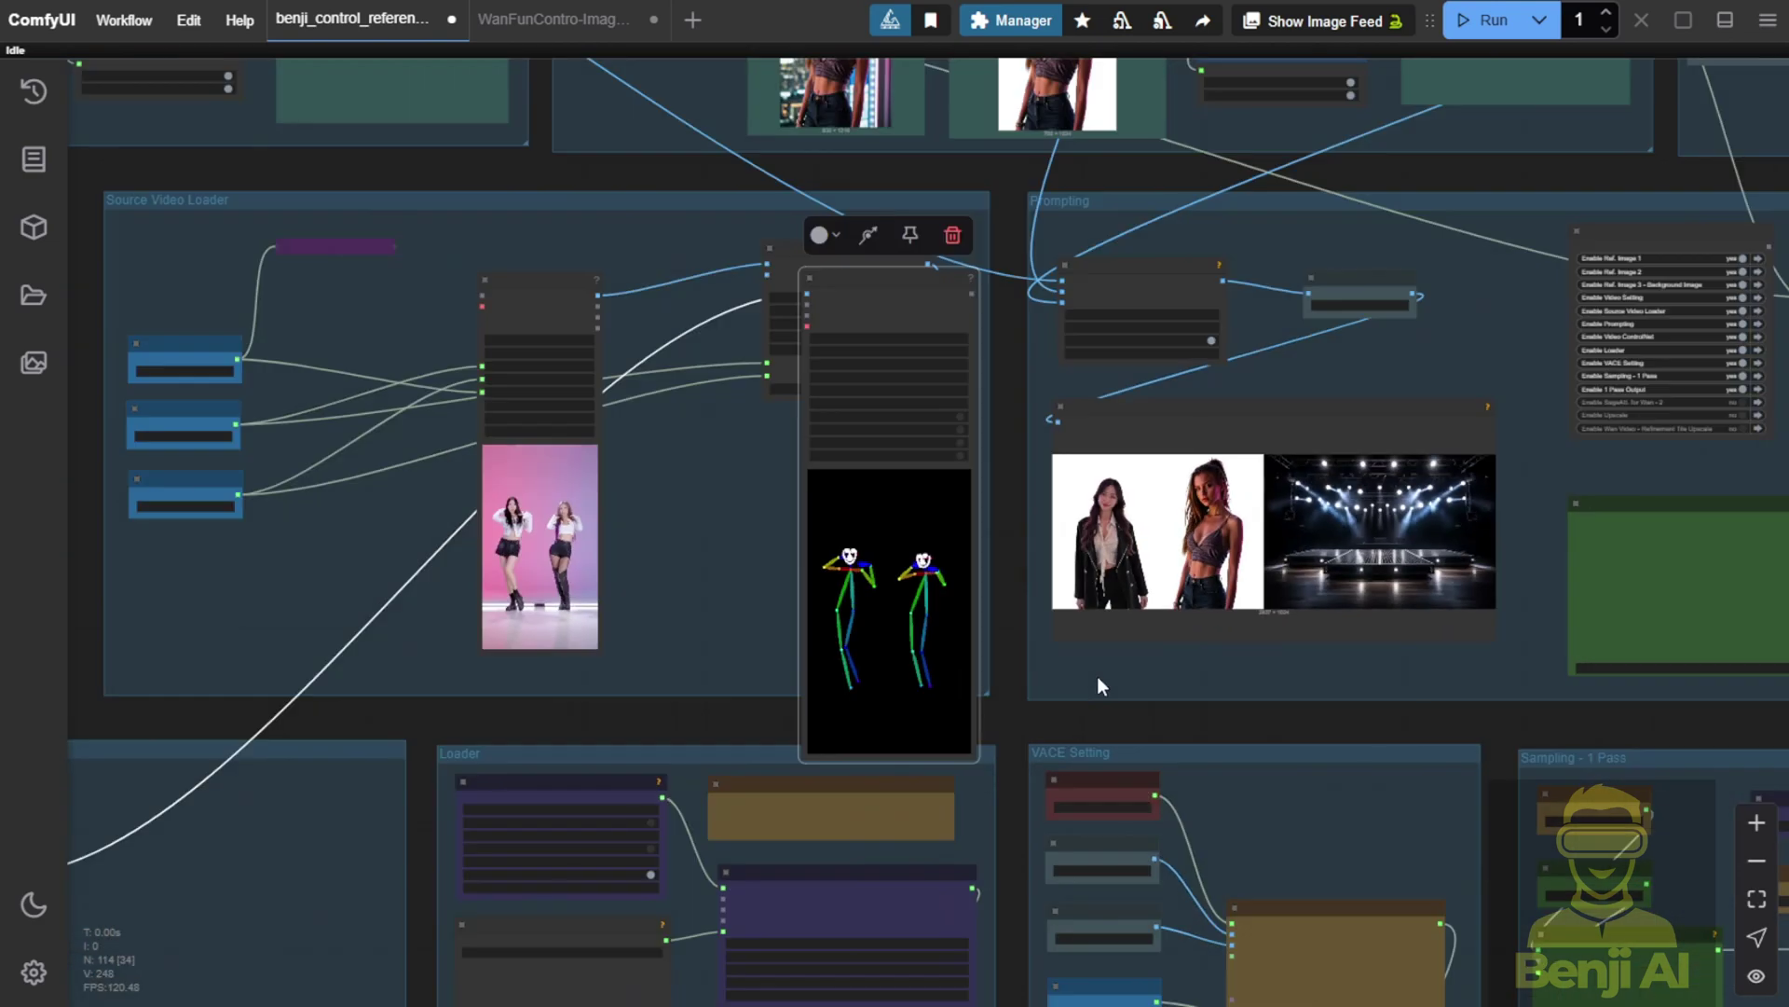
Step: Move the pose-skeleton Video Combine preview into the Video ControlNet group below the source loader
{"action": "left_click_drag", "start_coordinate": [1097, 686], "coordinate": [1302, 523]}
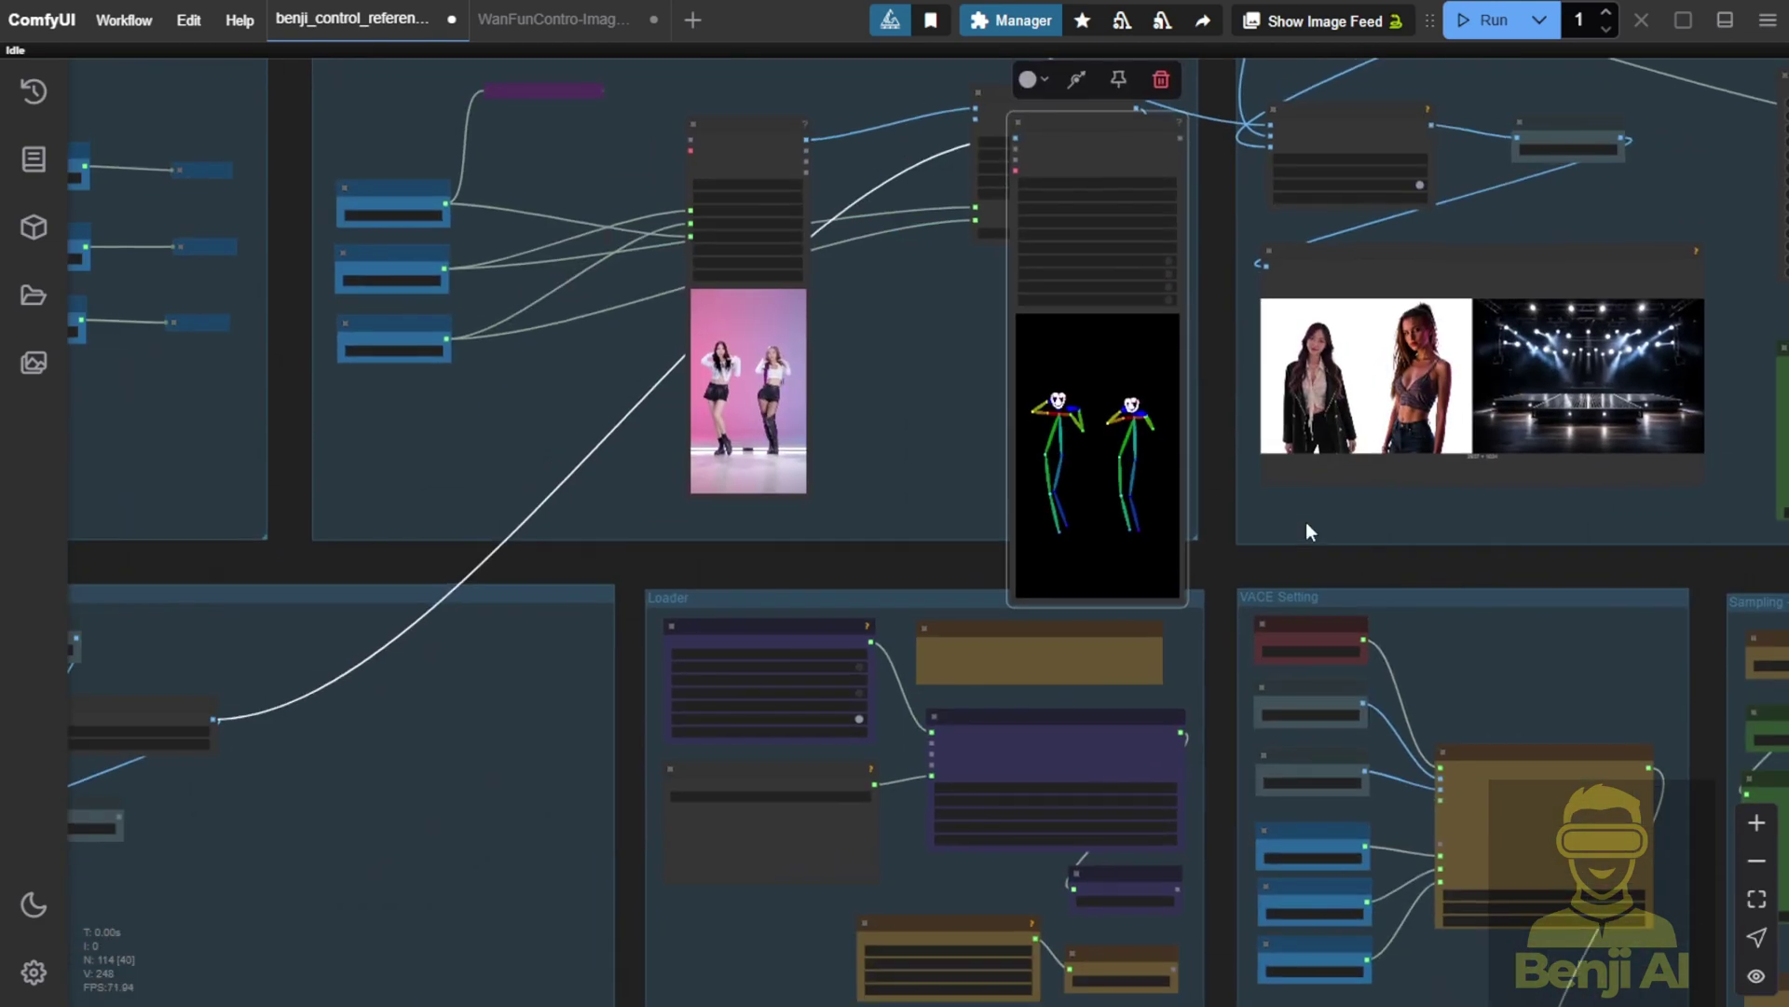
{"action": "scroll", "coordinate": [1302, 523], "scroll_direction": "down", "scroll_amount": 2}
{"action": "left_click_drag", "start_coordinate": [1132, 196], "coordinate": [541, 607]}
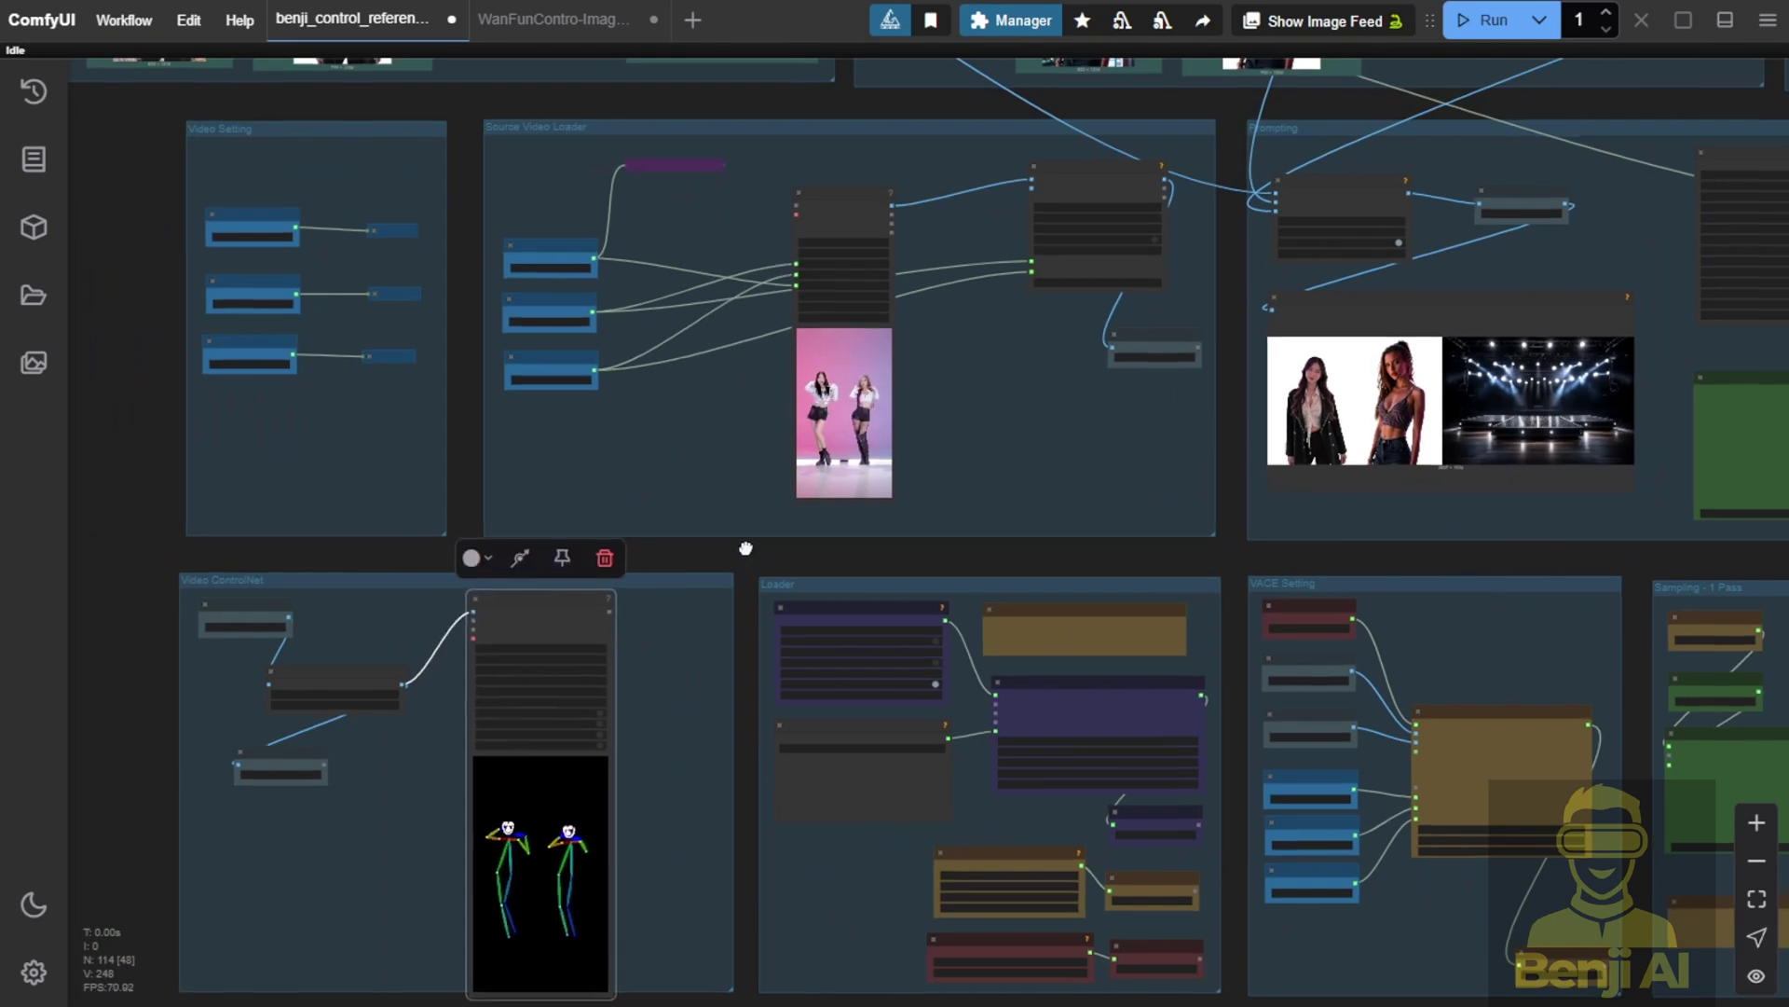
{"action": "left_click_drag", "start_coordinate": [750, 541], "coordinate": [670, 319]}
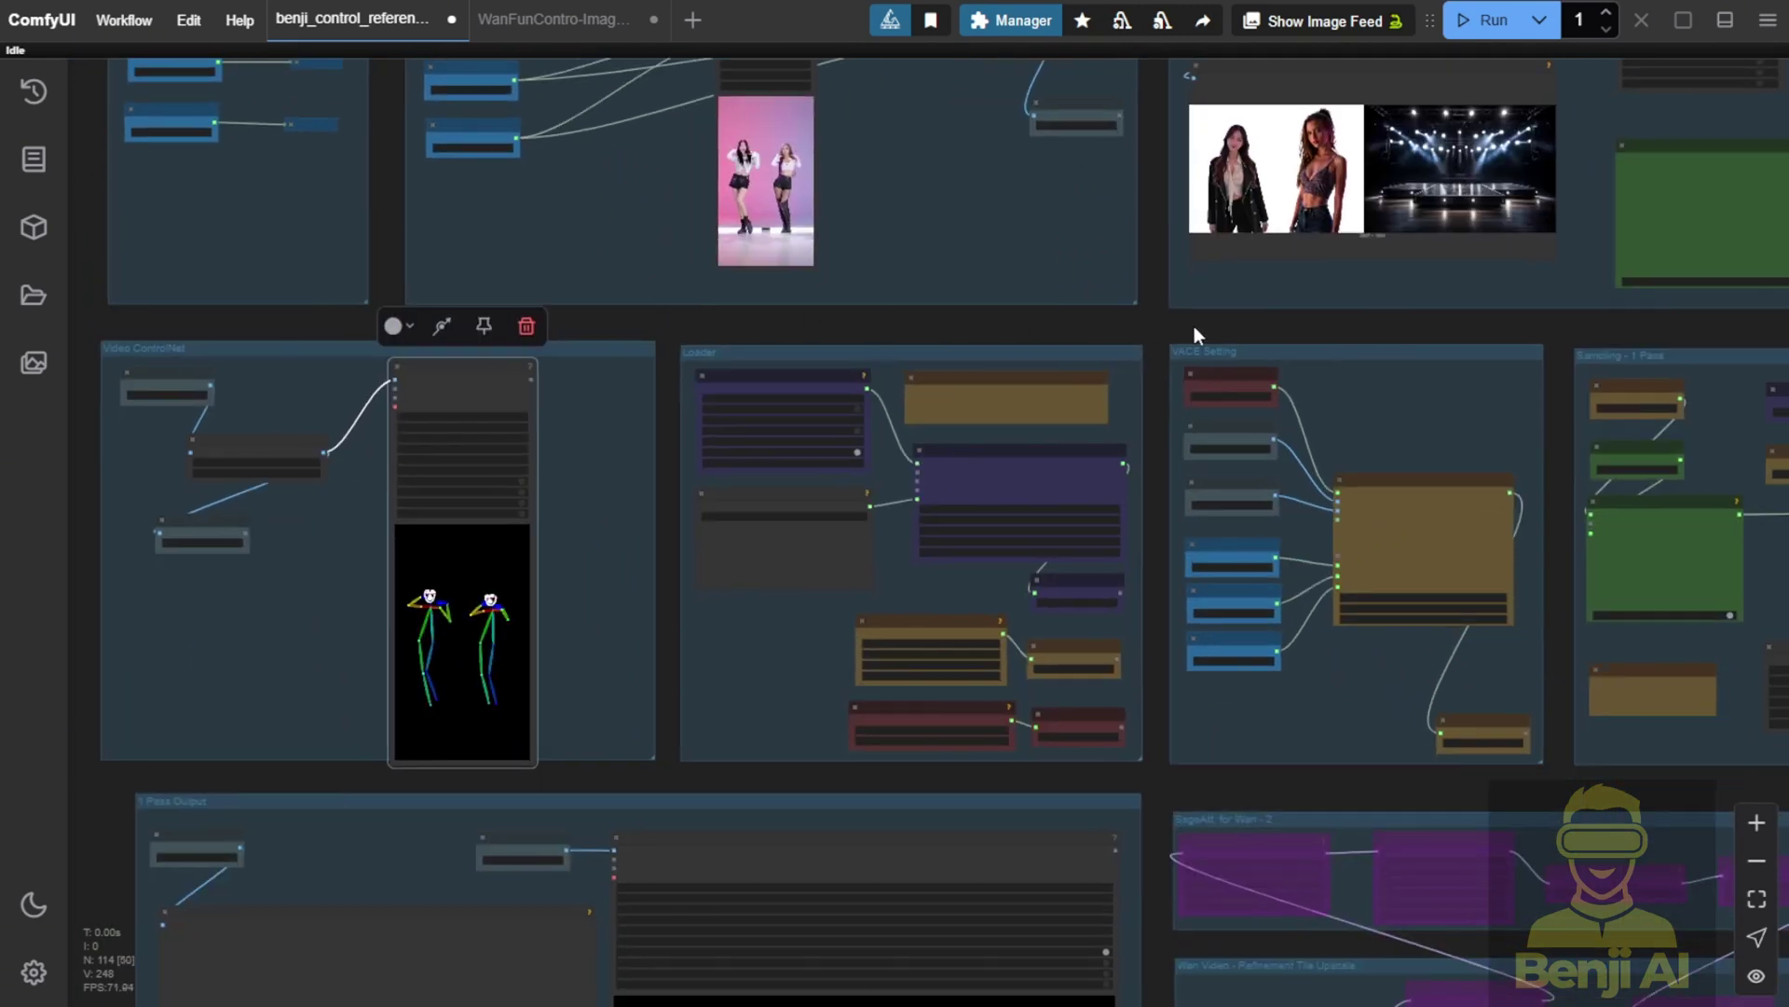
{"action": "left_click_drag", "start_coordinate": [1193, 326], "coordinate": [745, 619]}
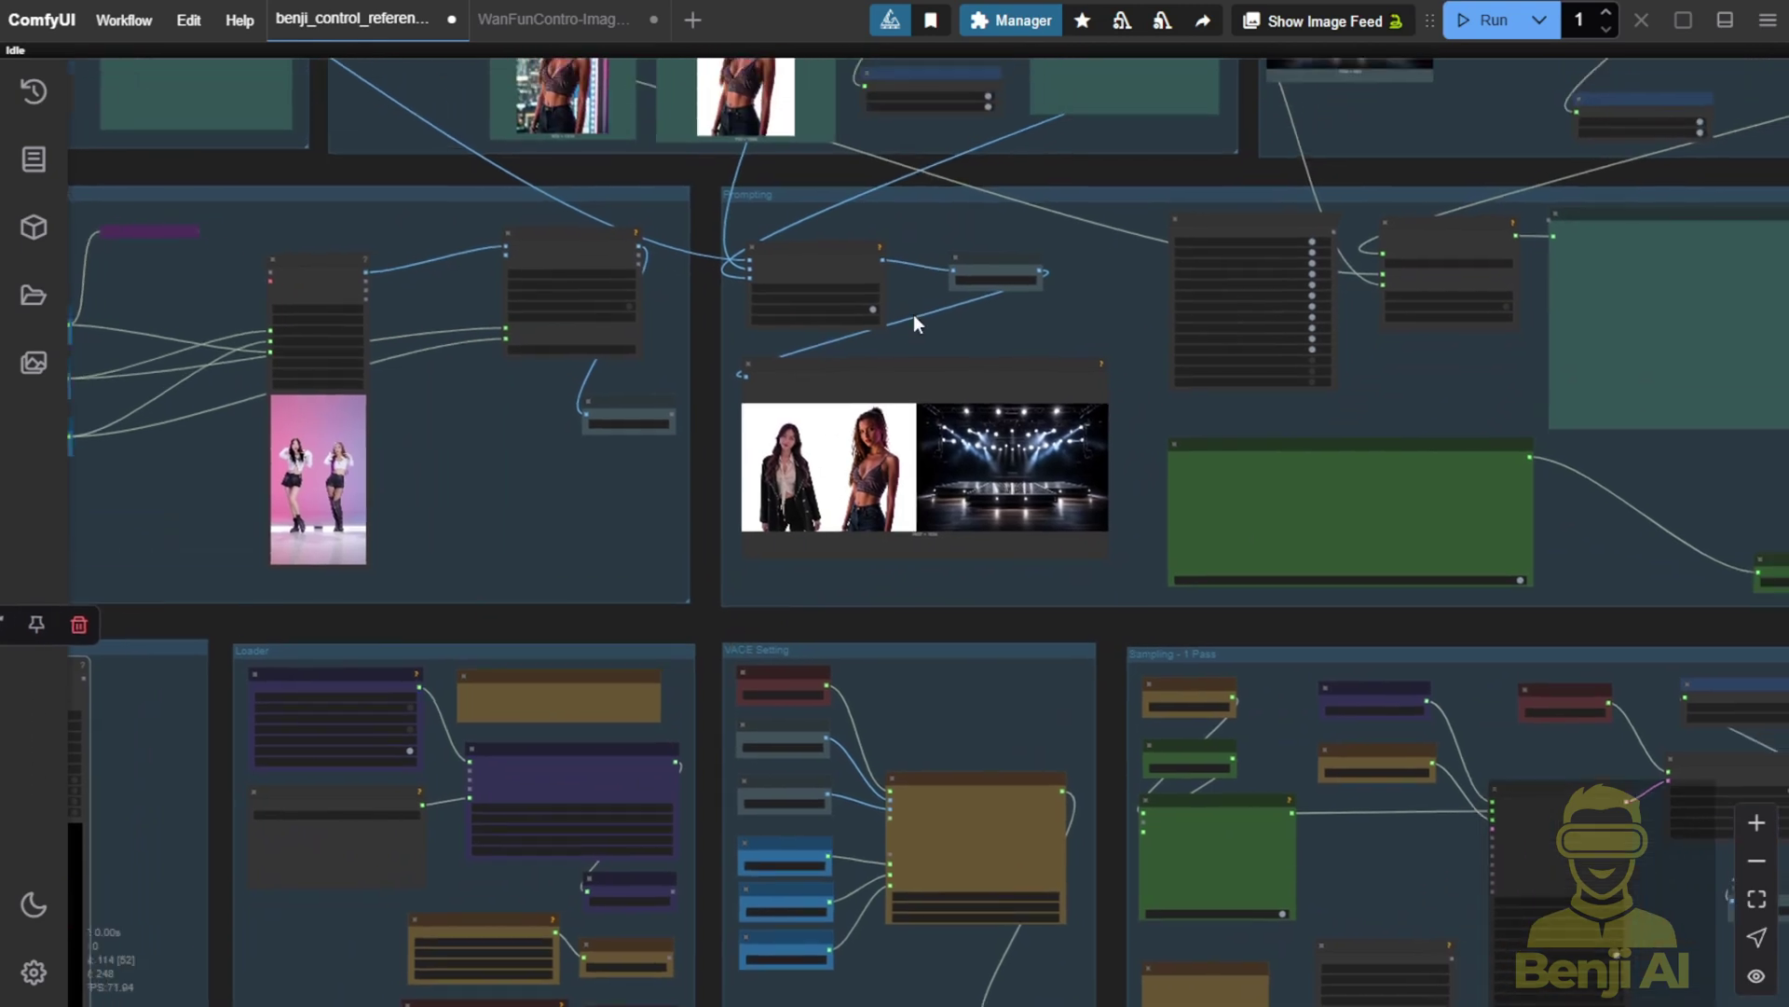
{"action": "scroll", "coordinate": [858, 408], "scroll_direction": "up", "scroll_amount": 6}
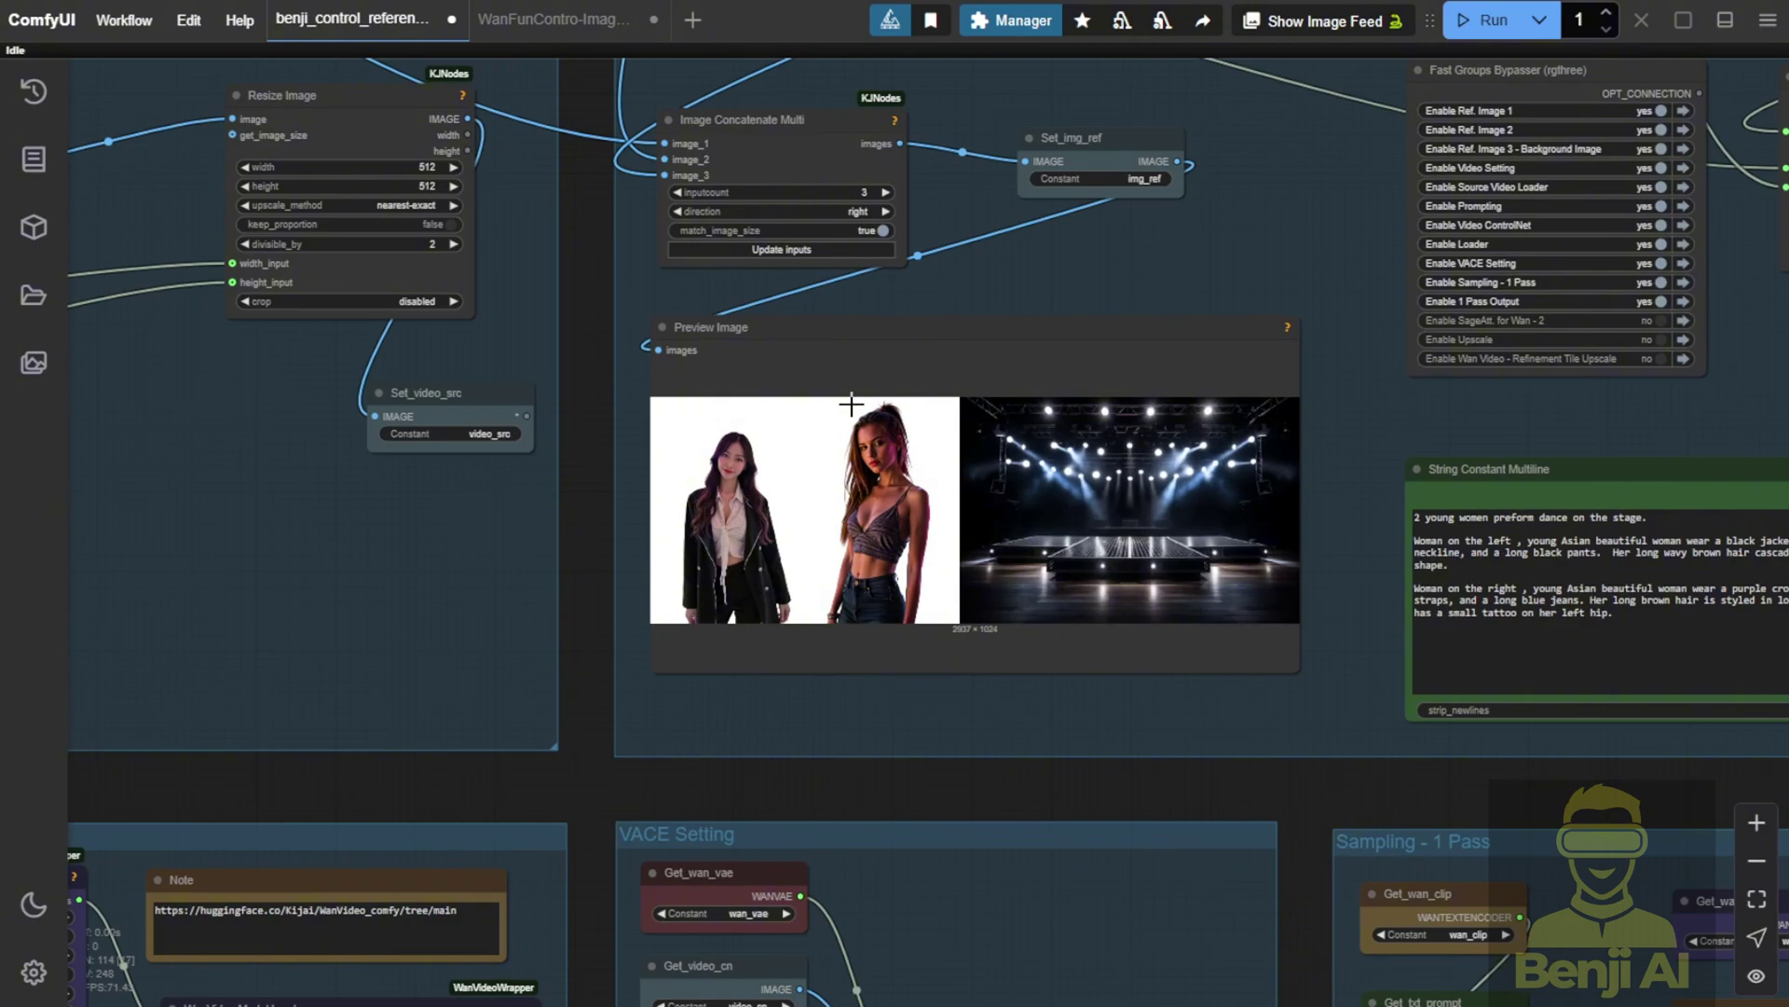
Step: Zoom to the Ollama Vision node and select its generated outfit description text
{"action": "scroll", "coordinate": [1042, 272], "scroll_direction": "down", "scroll_amount": 5}
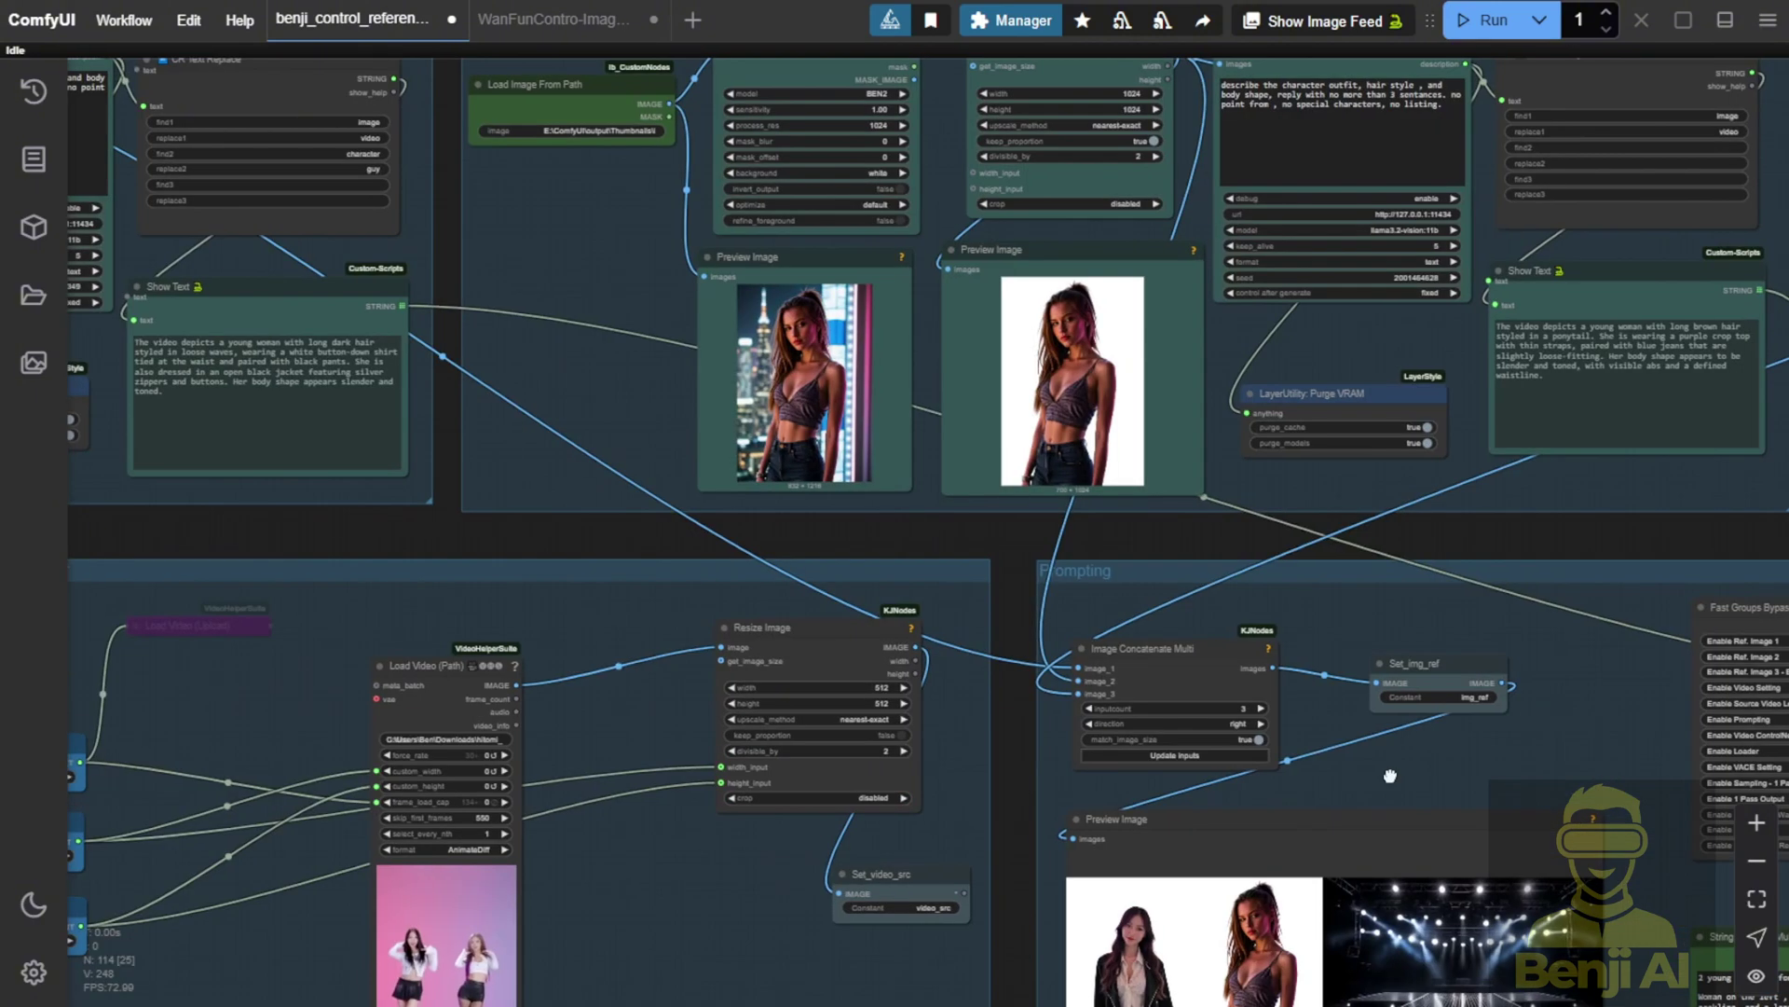
{"action": "left_click_drag", "start_coordinate": [145, 345], "coordinate": [741, 478]}
{"action": "scroll", "coordinate": [681, 454], "scroll_direction": "up", "scroll_amount": 4}
{"action": "scroll", "coordinate": [681, 454], "scroll_direction": "up", "scroll_amount": 2}
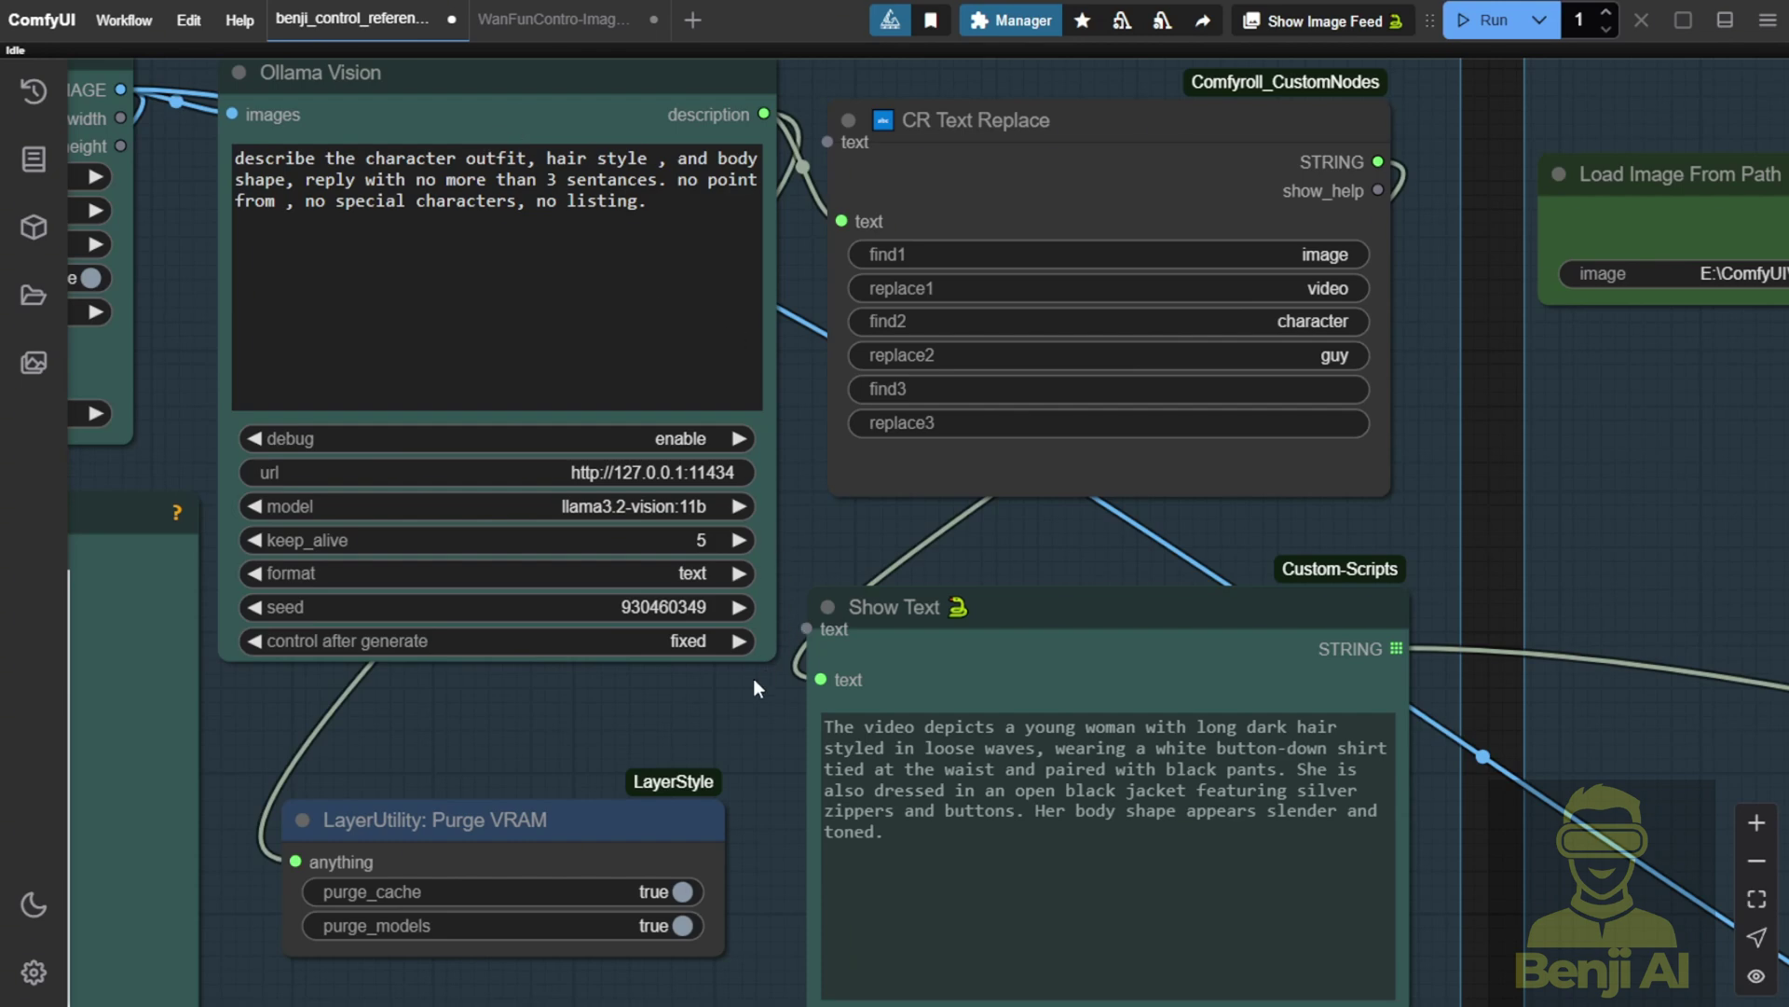
{"action": "left_click_drag", "start_coordinate": [733, 712], "coordinate": [497, 352]}
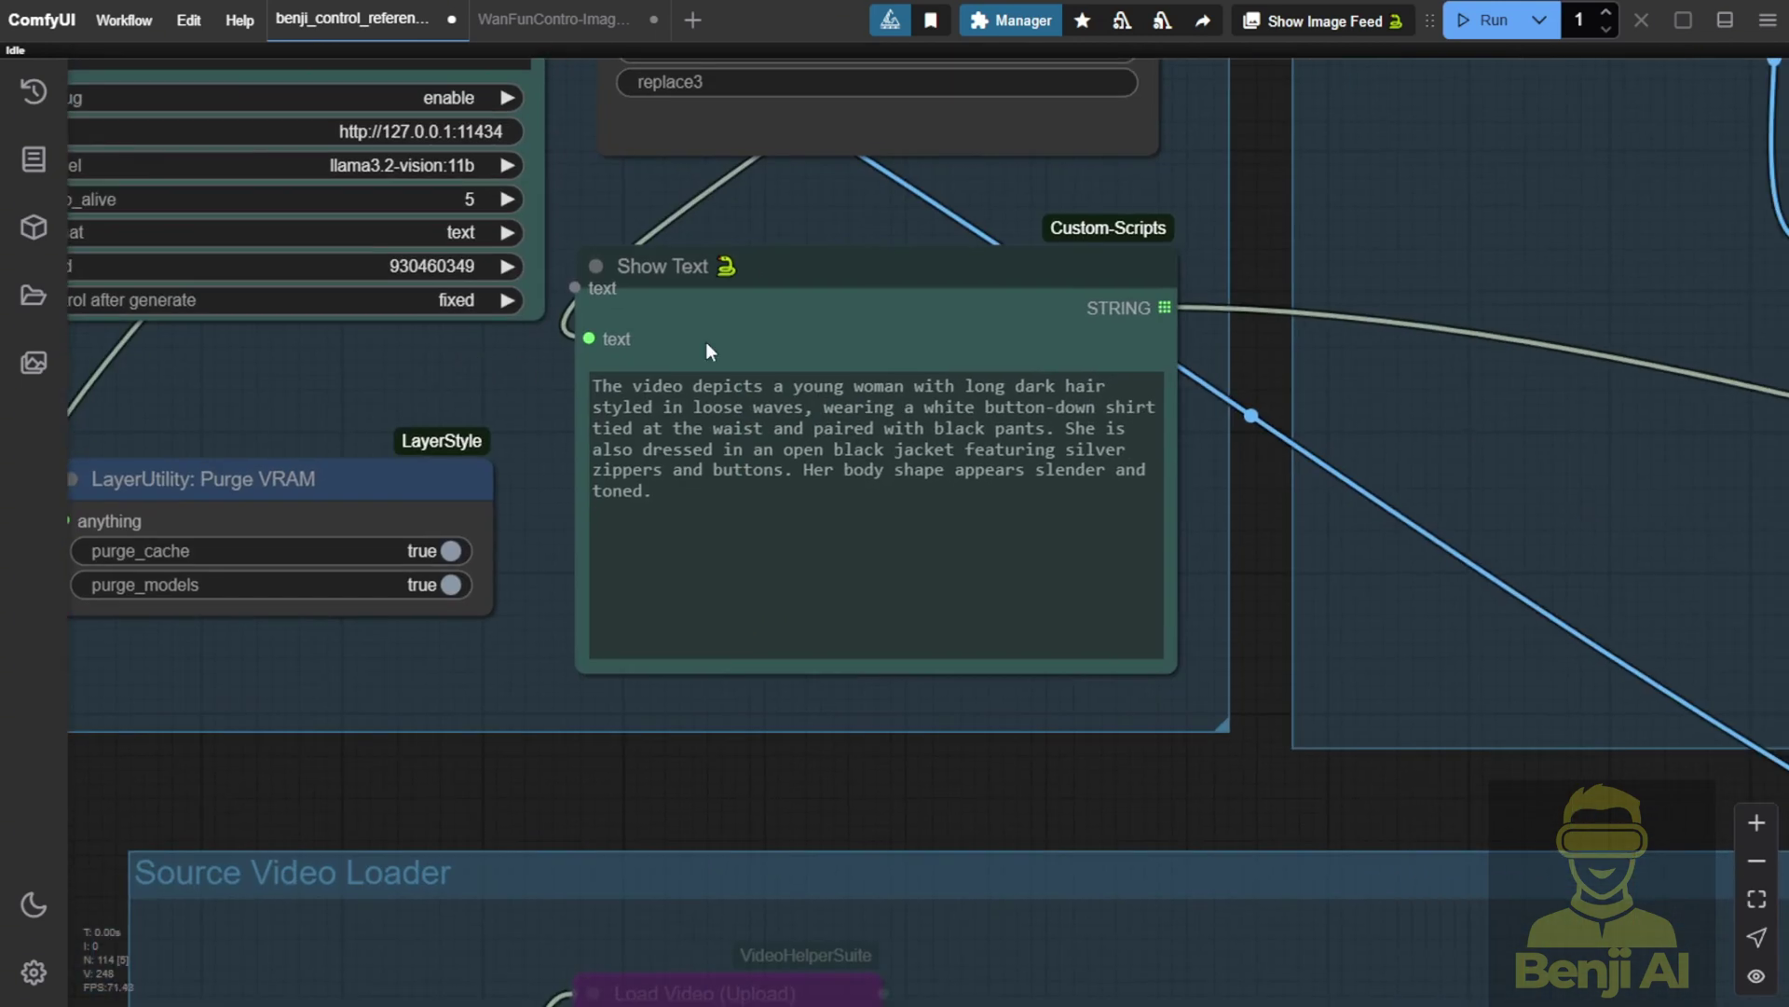
{"action": "left_click", "coordinate": [666, 466]}
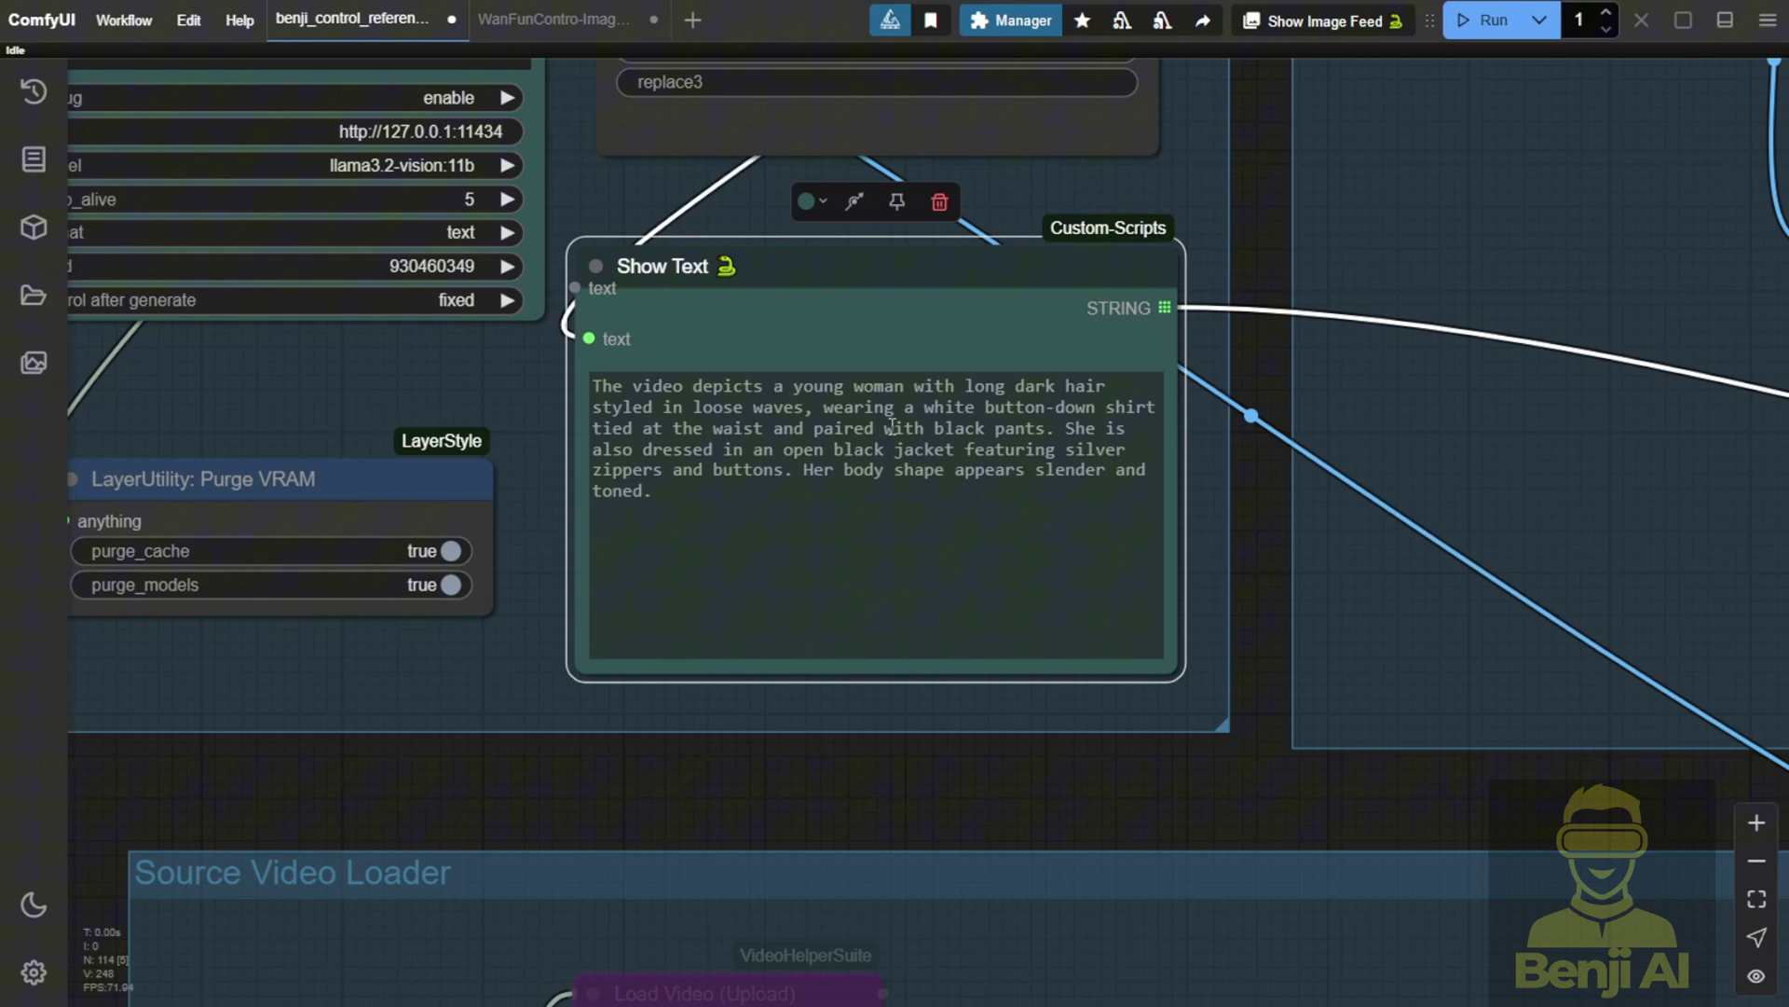
{"action": "left_click_drag", "start_coordinate": [953, 515], "coordinate": [749, 370]}
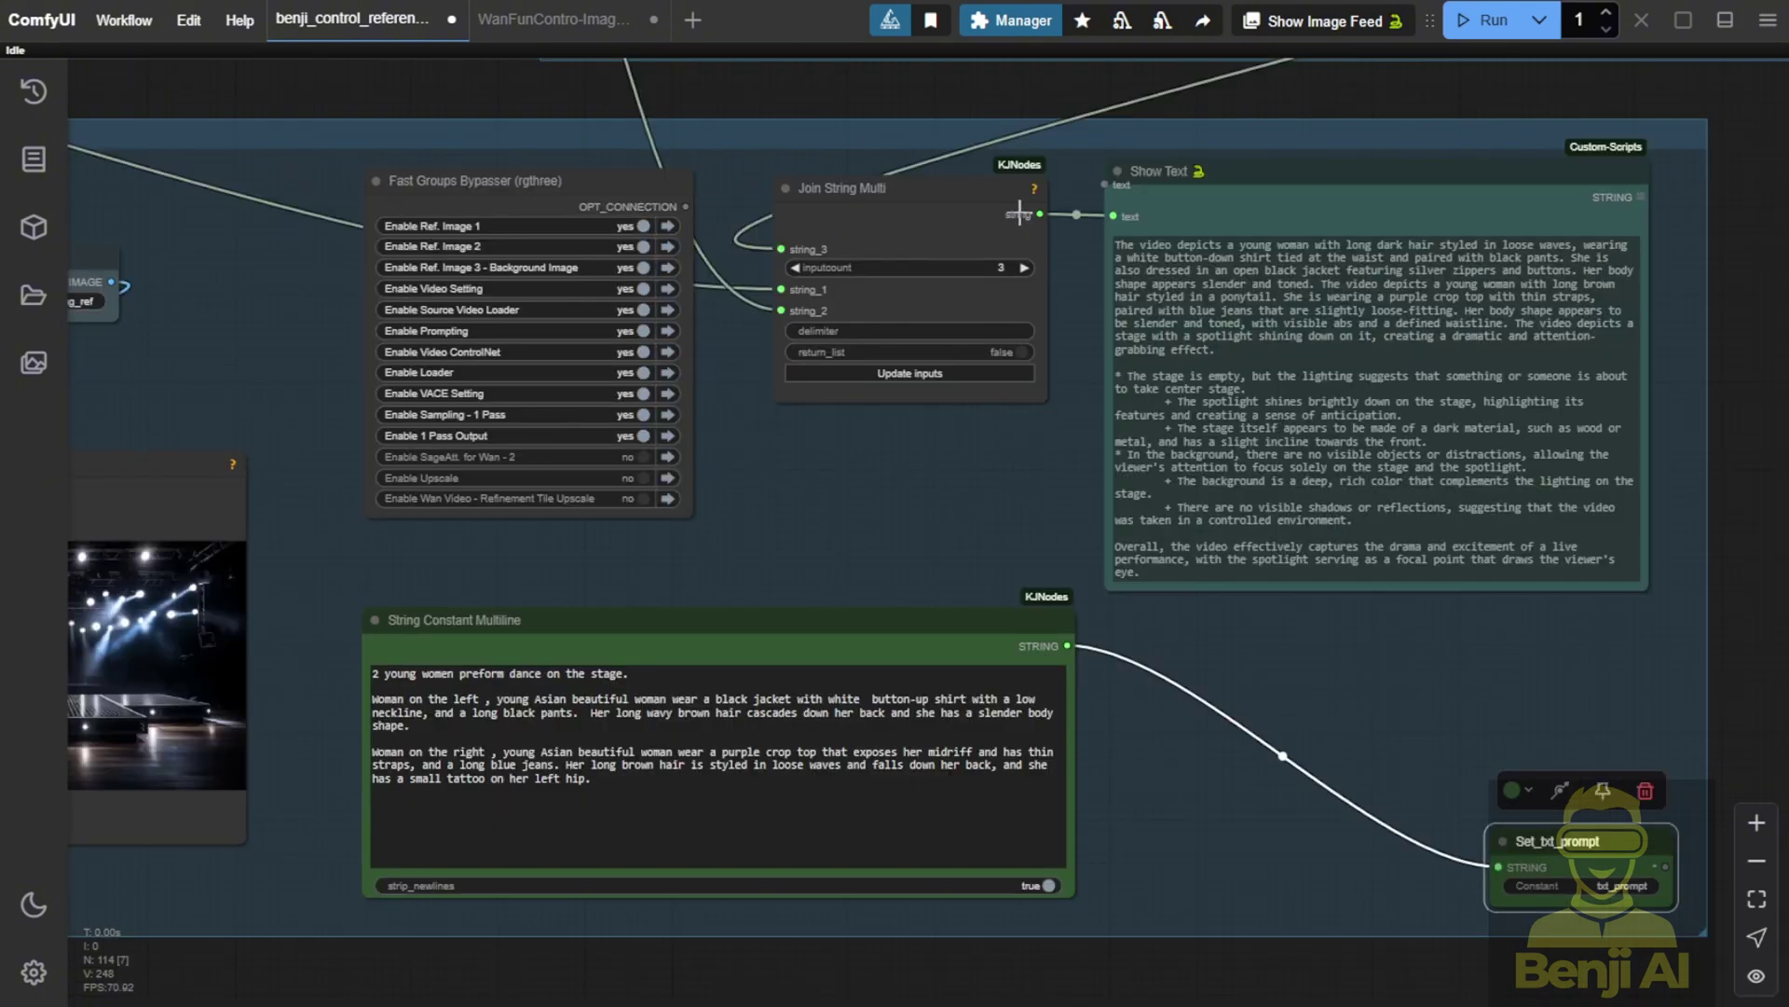
{"action": "left_click", "coordinate": [1226, 184]}
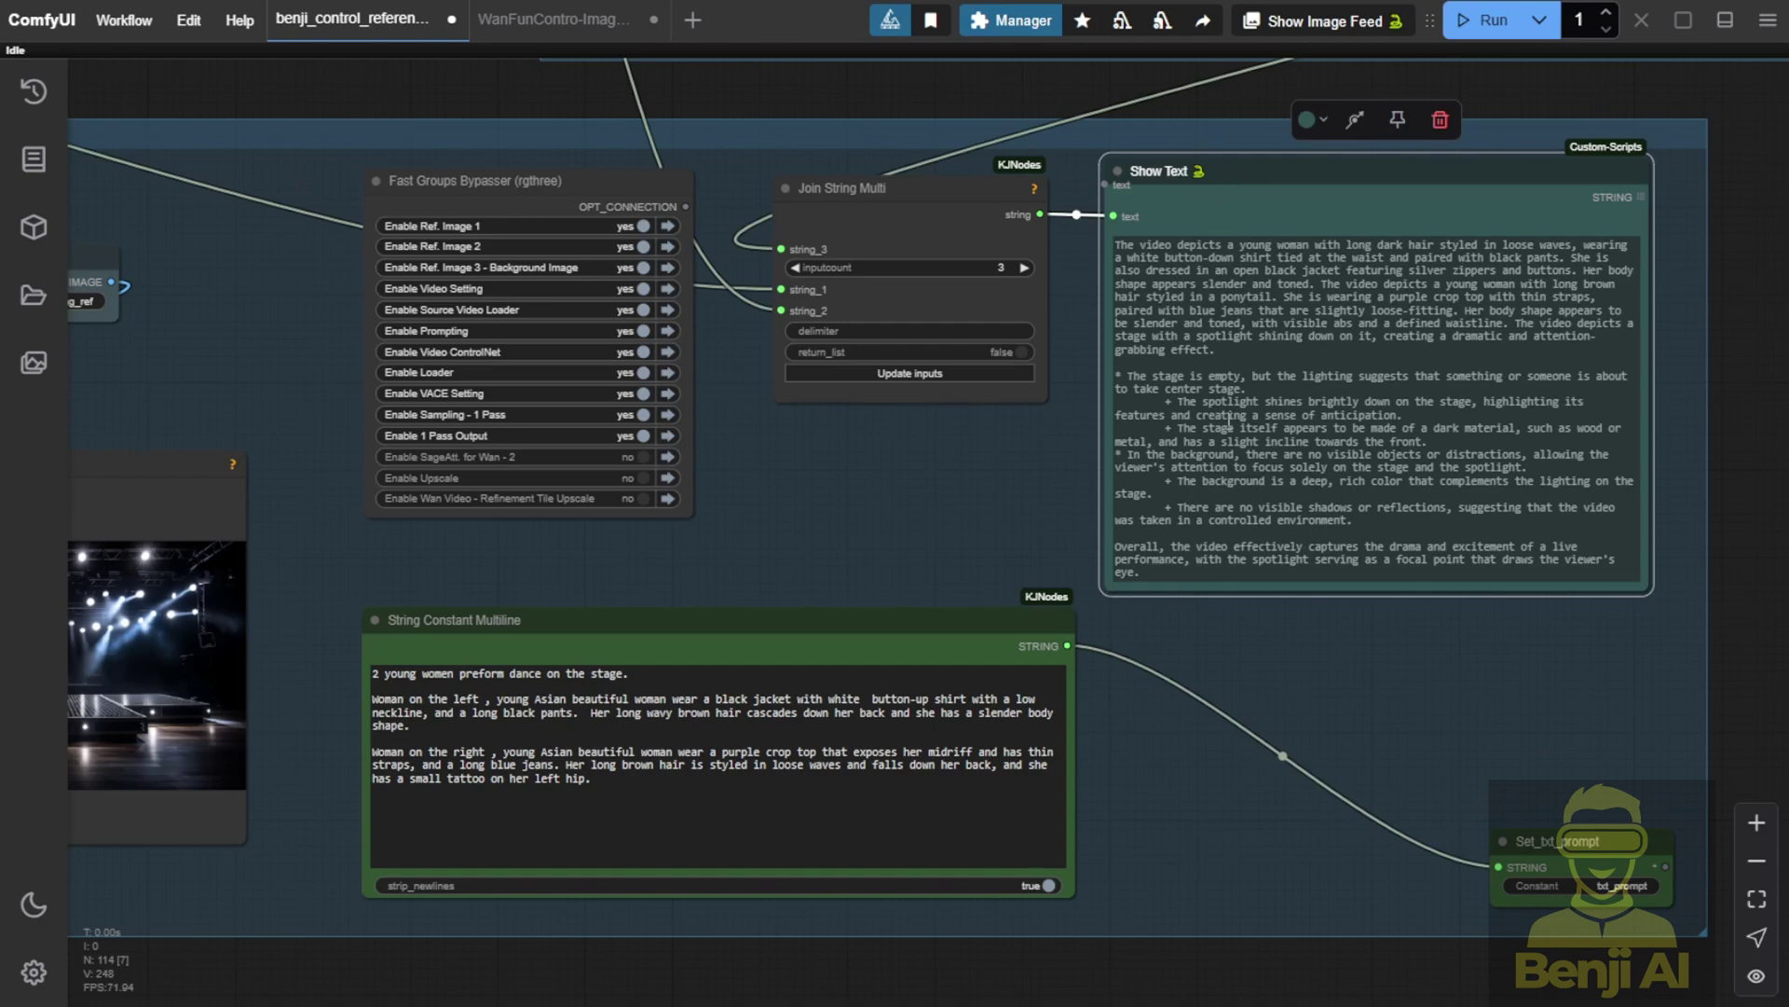
{"action": "scroll", "coordinate": [904, 434], "scroll_direction": "down", "scroll_amount": 2}
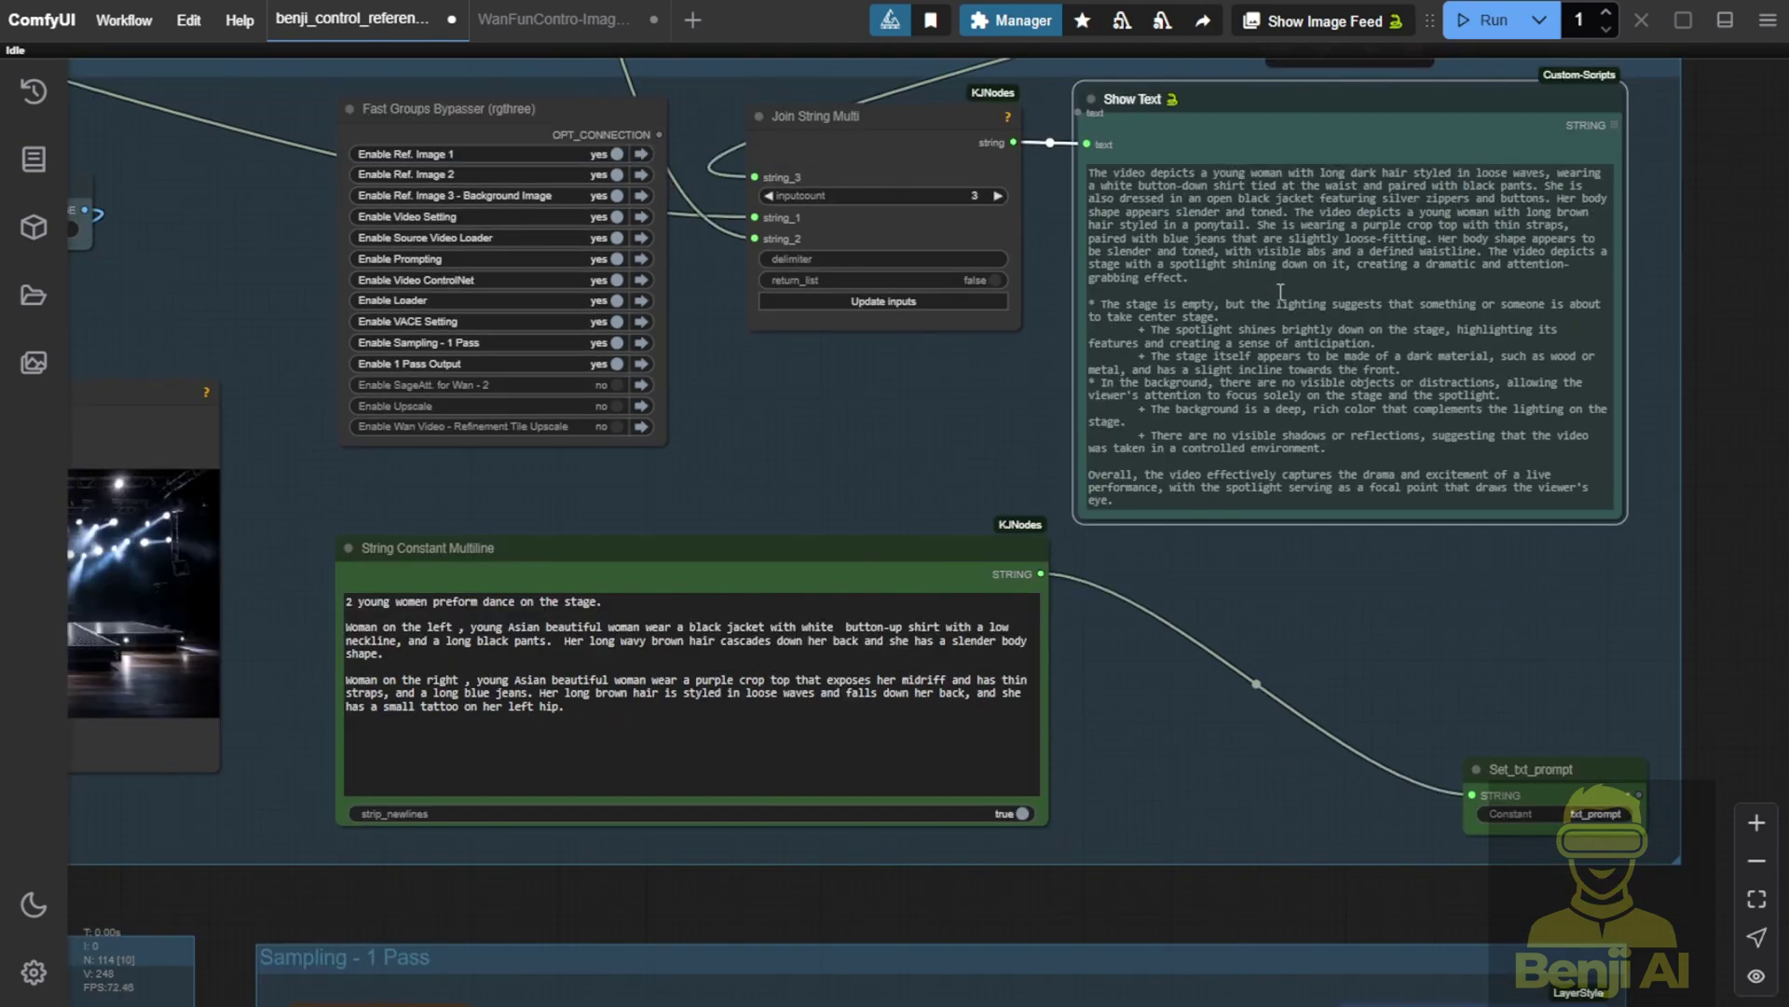
{"action": "scroll", "coordinate": [1370, 616], "scroll_direction": "up", "scroll_amount": 3}
{"action": "scroll", "coordinate": [1273, 507], "scroll_direction": "up", "scroll_amount": 5}
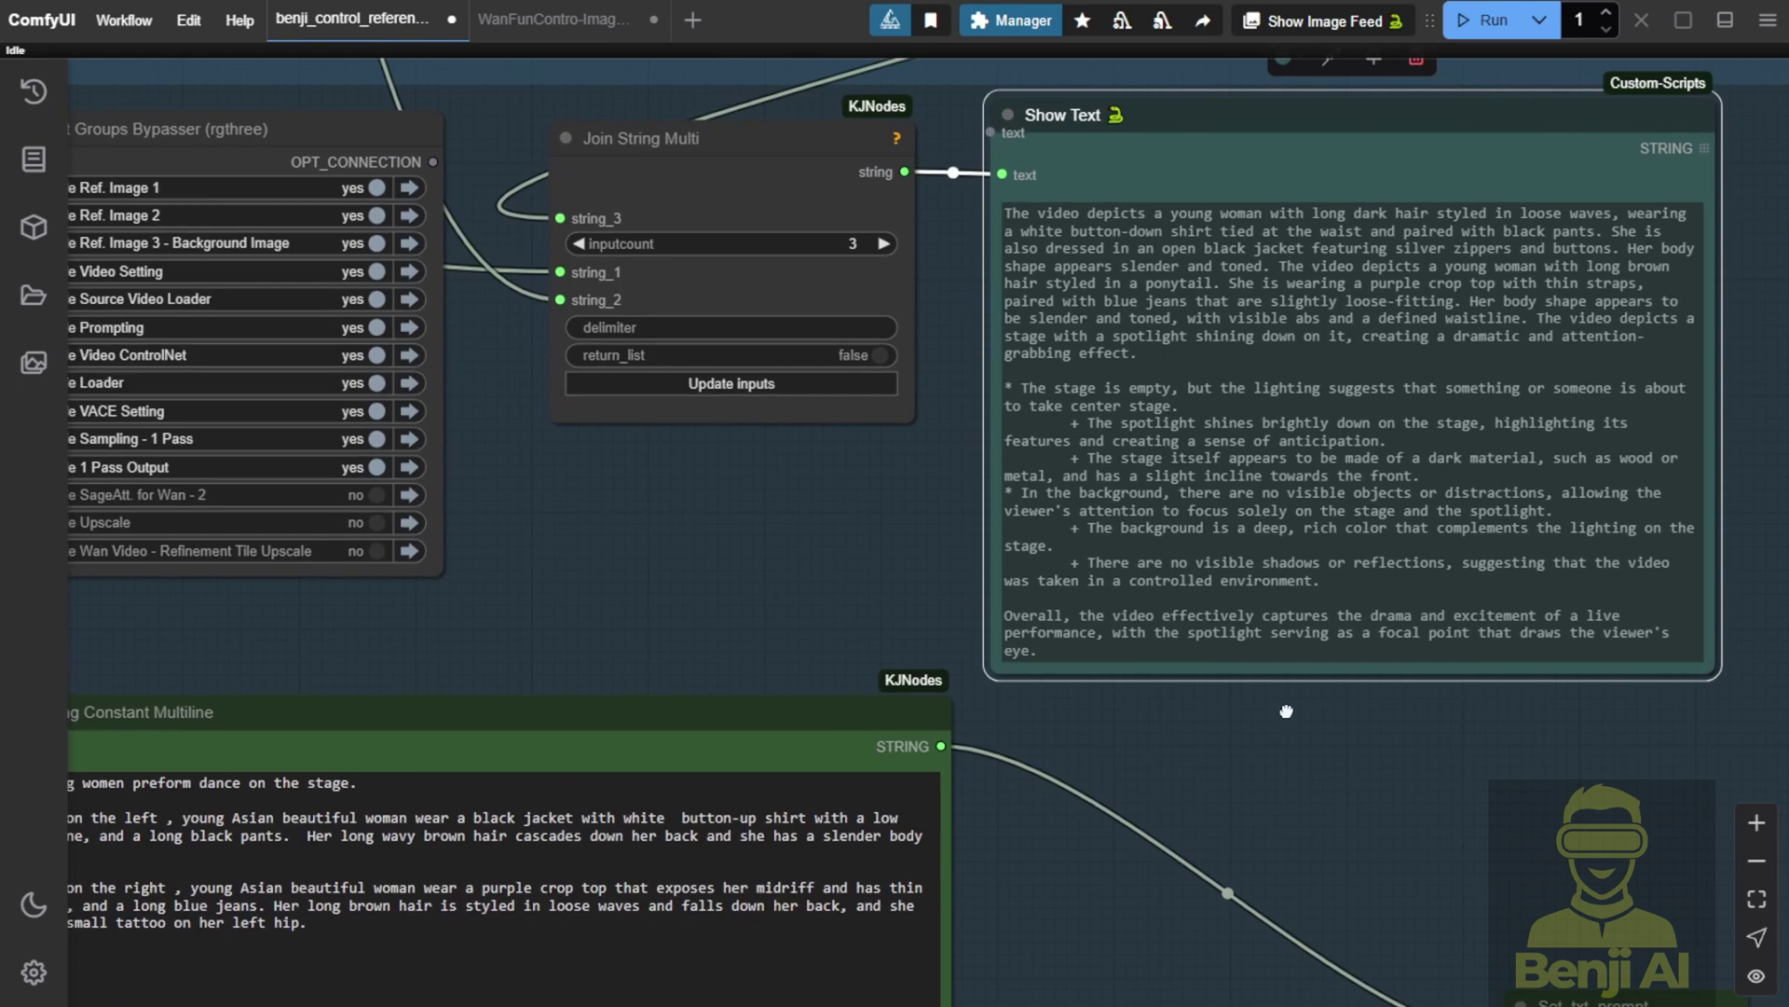
{"action": "scroll", "coordinate": [674, 263], "scroll_direction": "down", "scroll_amount": 10}
{"action": "scroll", "coordinate": [675, 263], "scroll_direction": "left", "scroll_amount": 8}
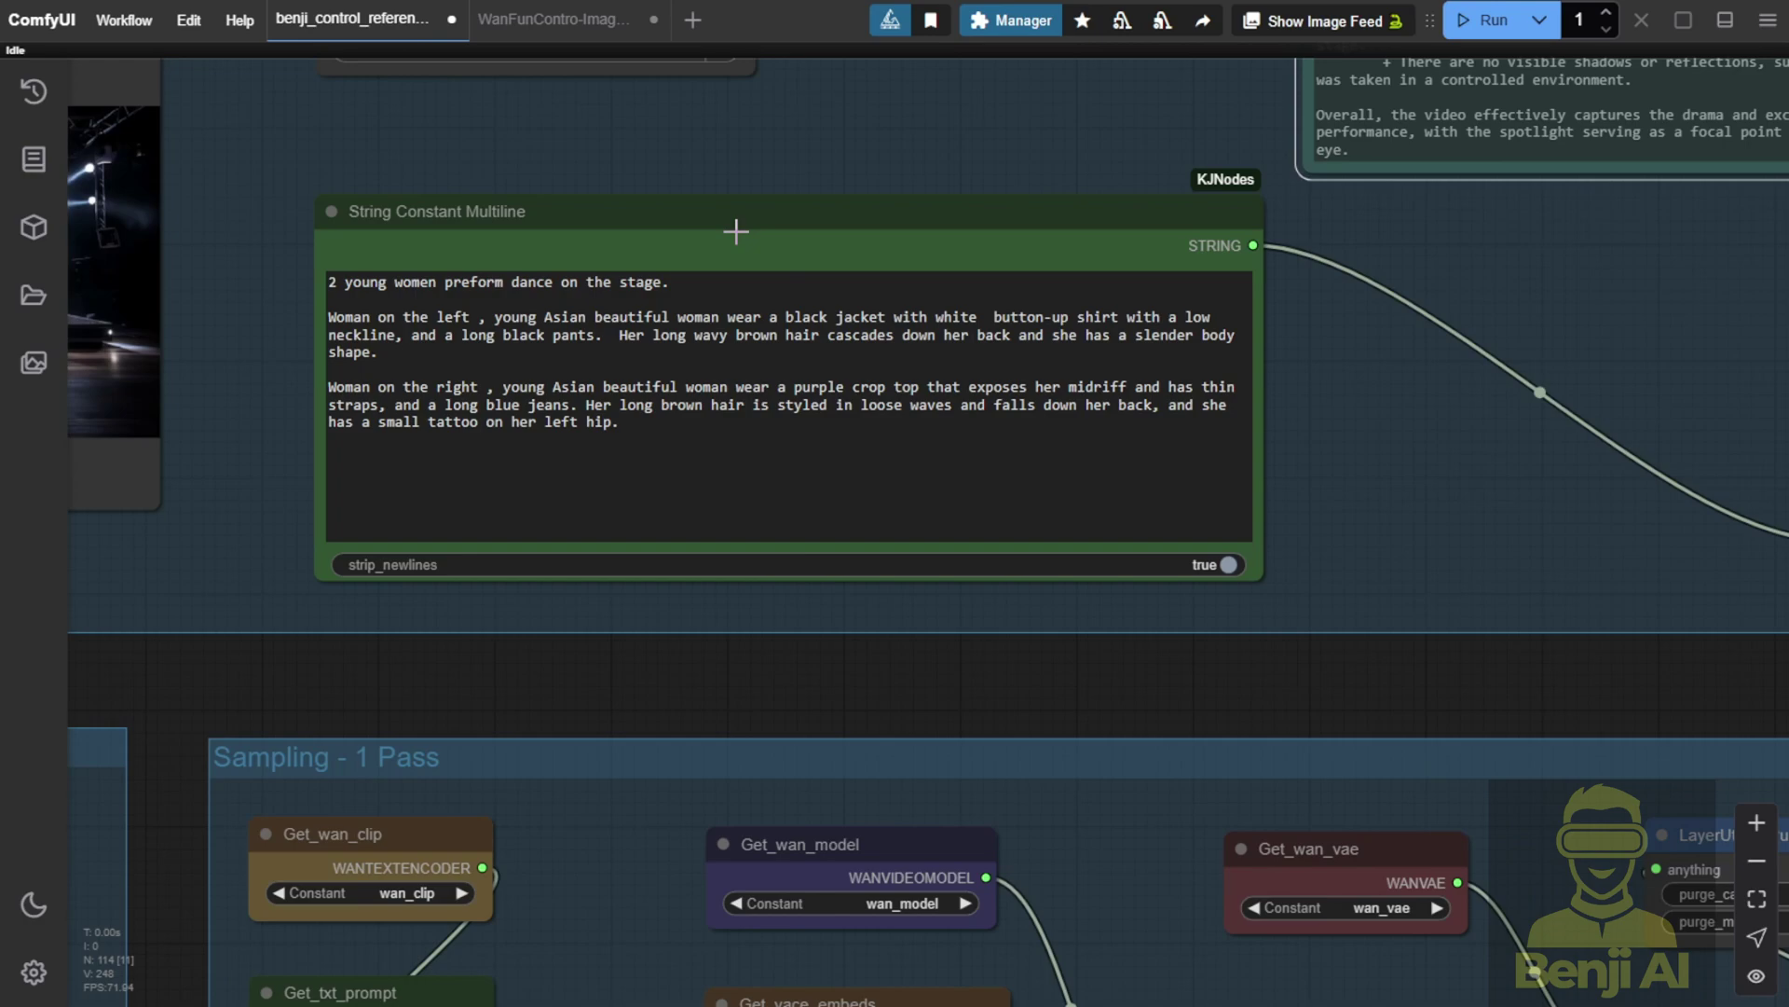
{"action": "scroll", "coordinate": [737, 232], "scroll_direction": "down", "scroll_amount": 3}
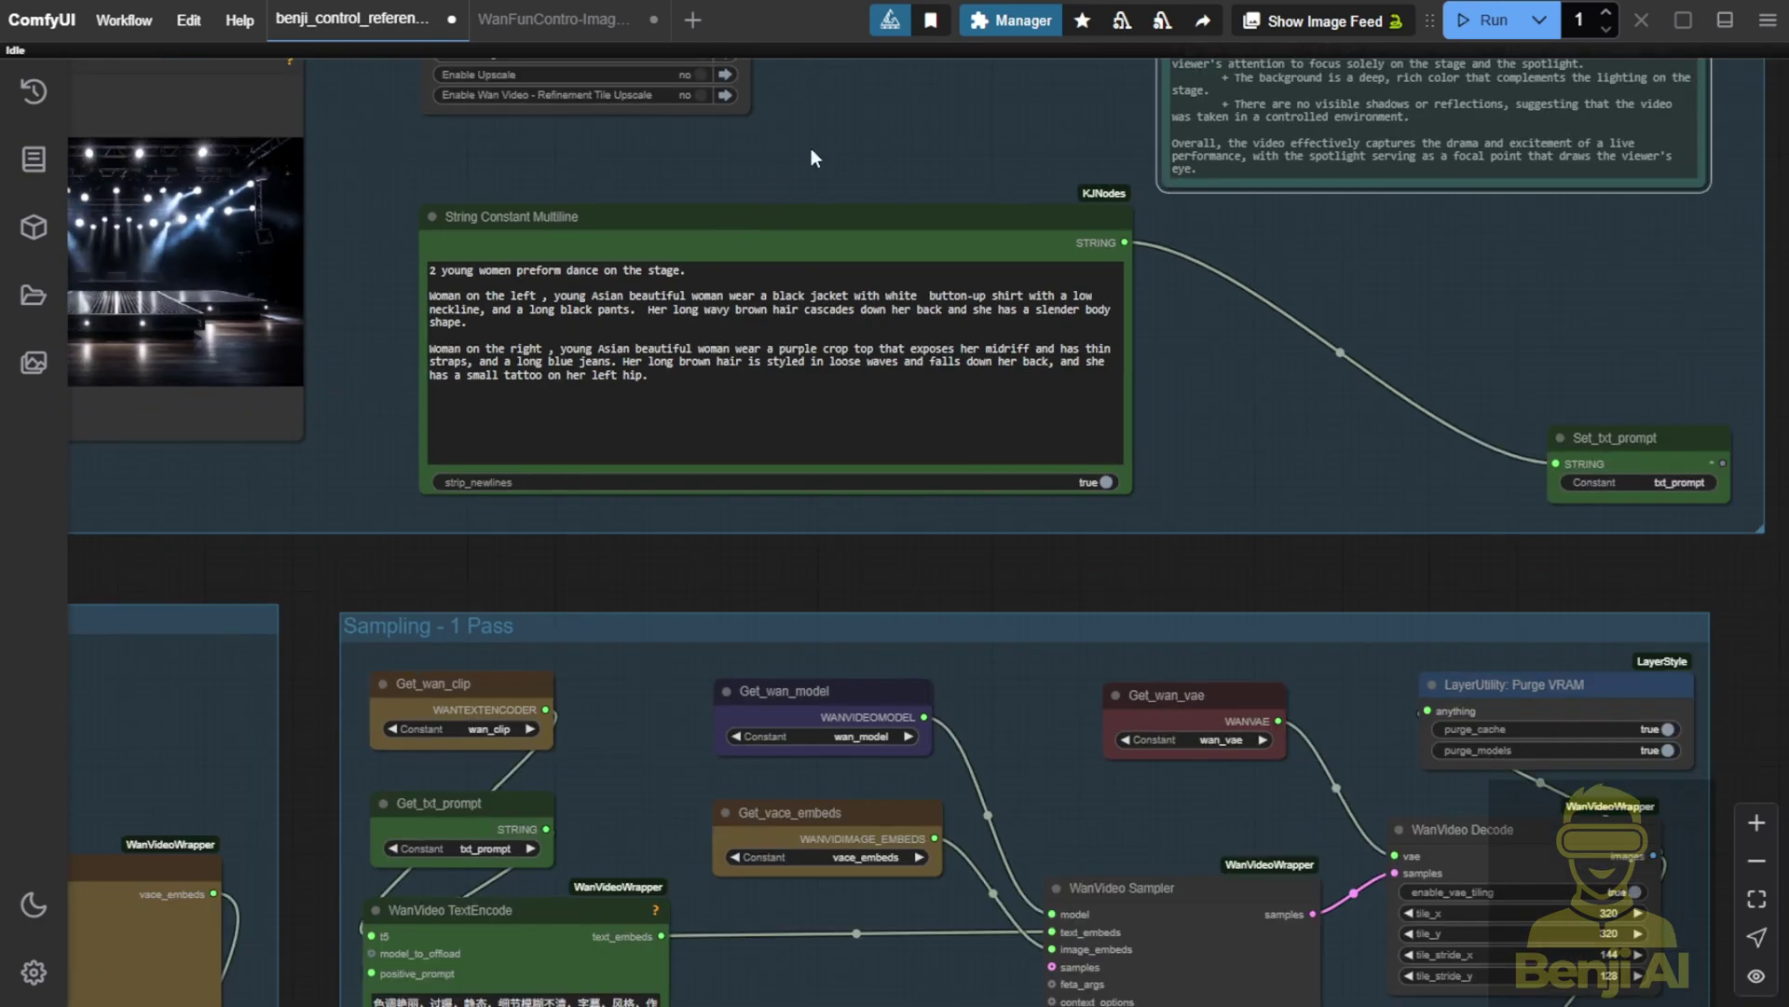
{"action": "left_click_drag", "start_coordinate": [811, 148], "coordinate": [766, 557]}
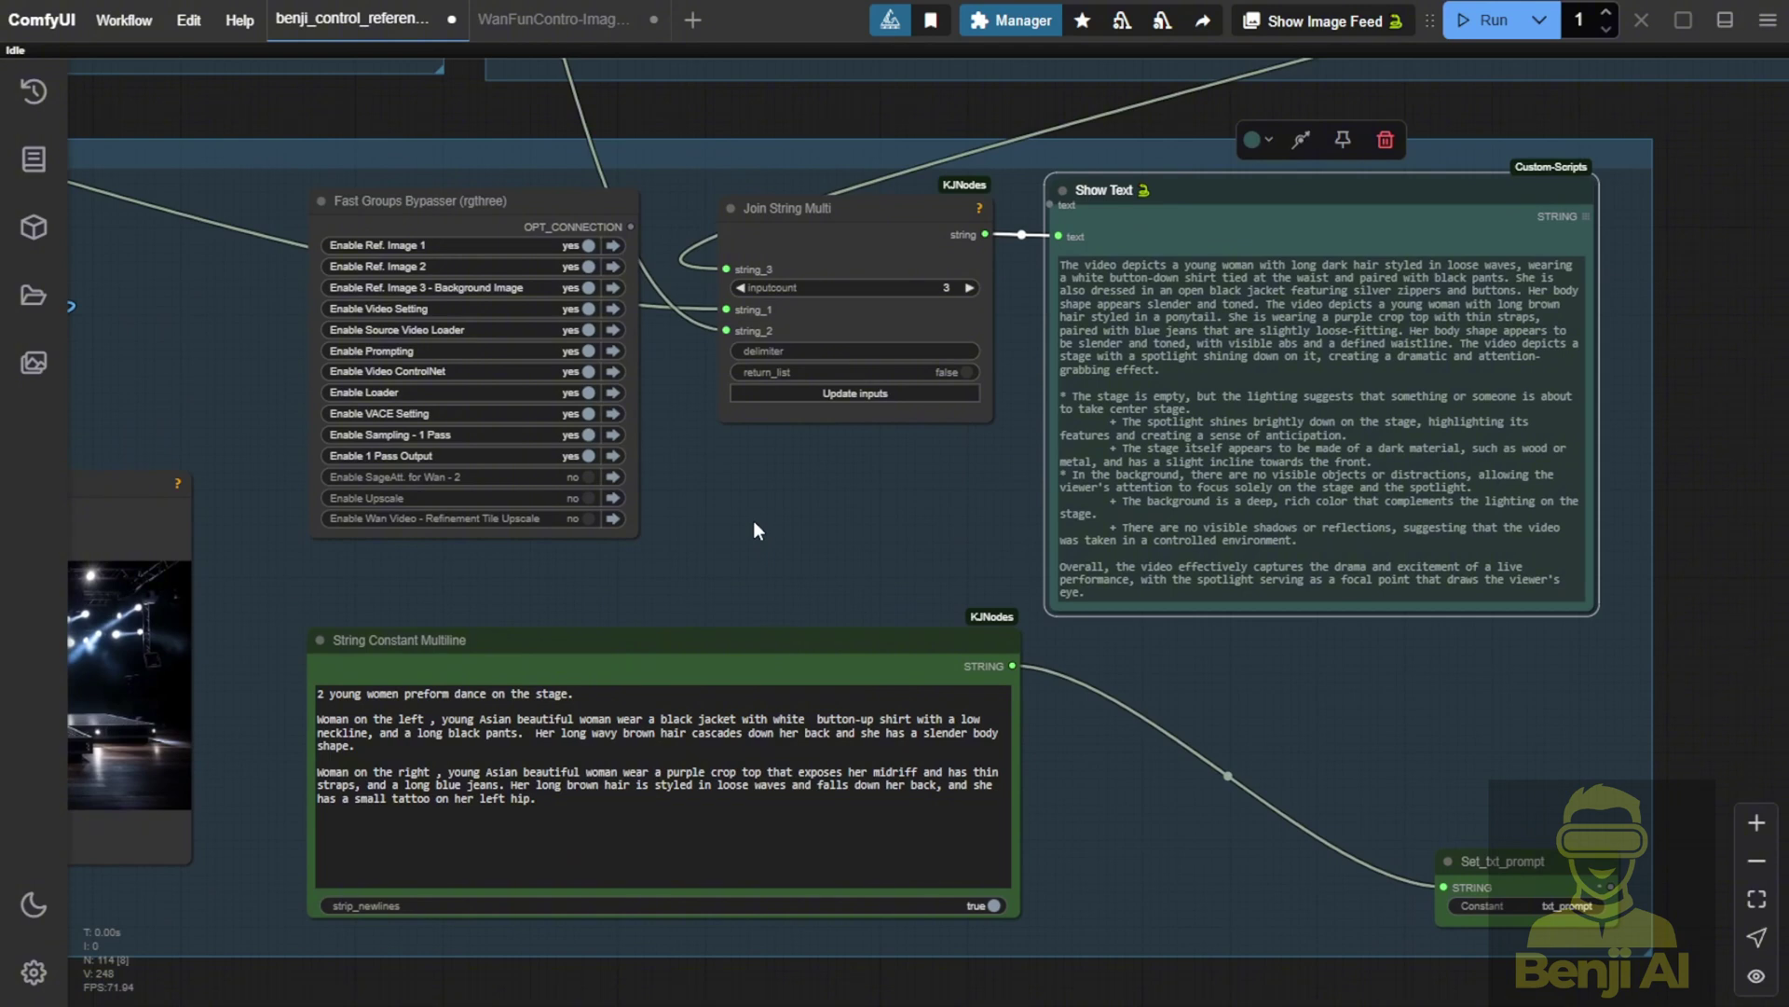
{"action": "scroll", "coordinate": [842, 489], "scroll_direction": "down", "scroll_amount": 2}
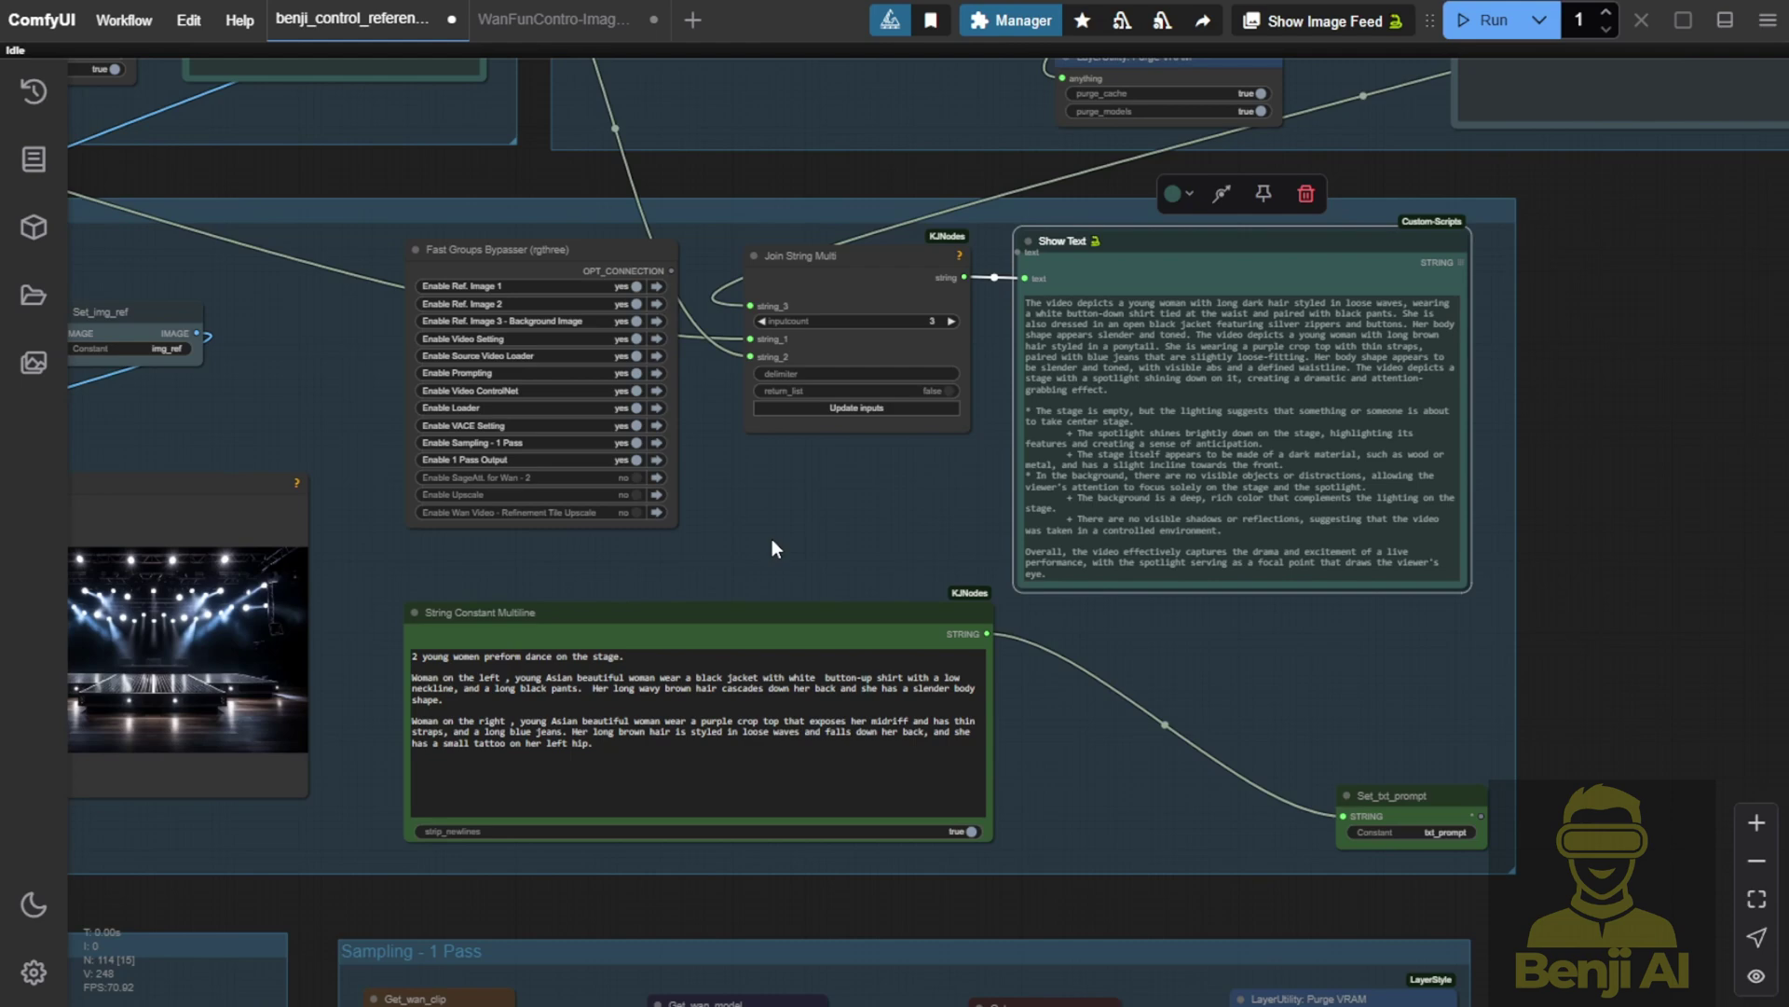
{"action": "scroll", "coordinate": [771, 540], "scroll_direction": "down", "scroll_amount": 2}
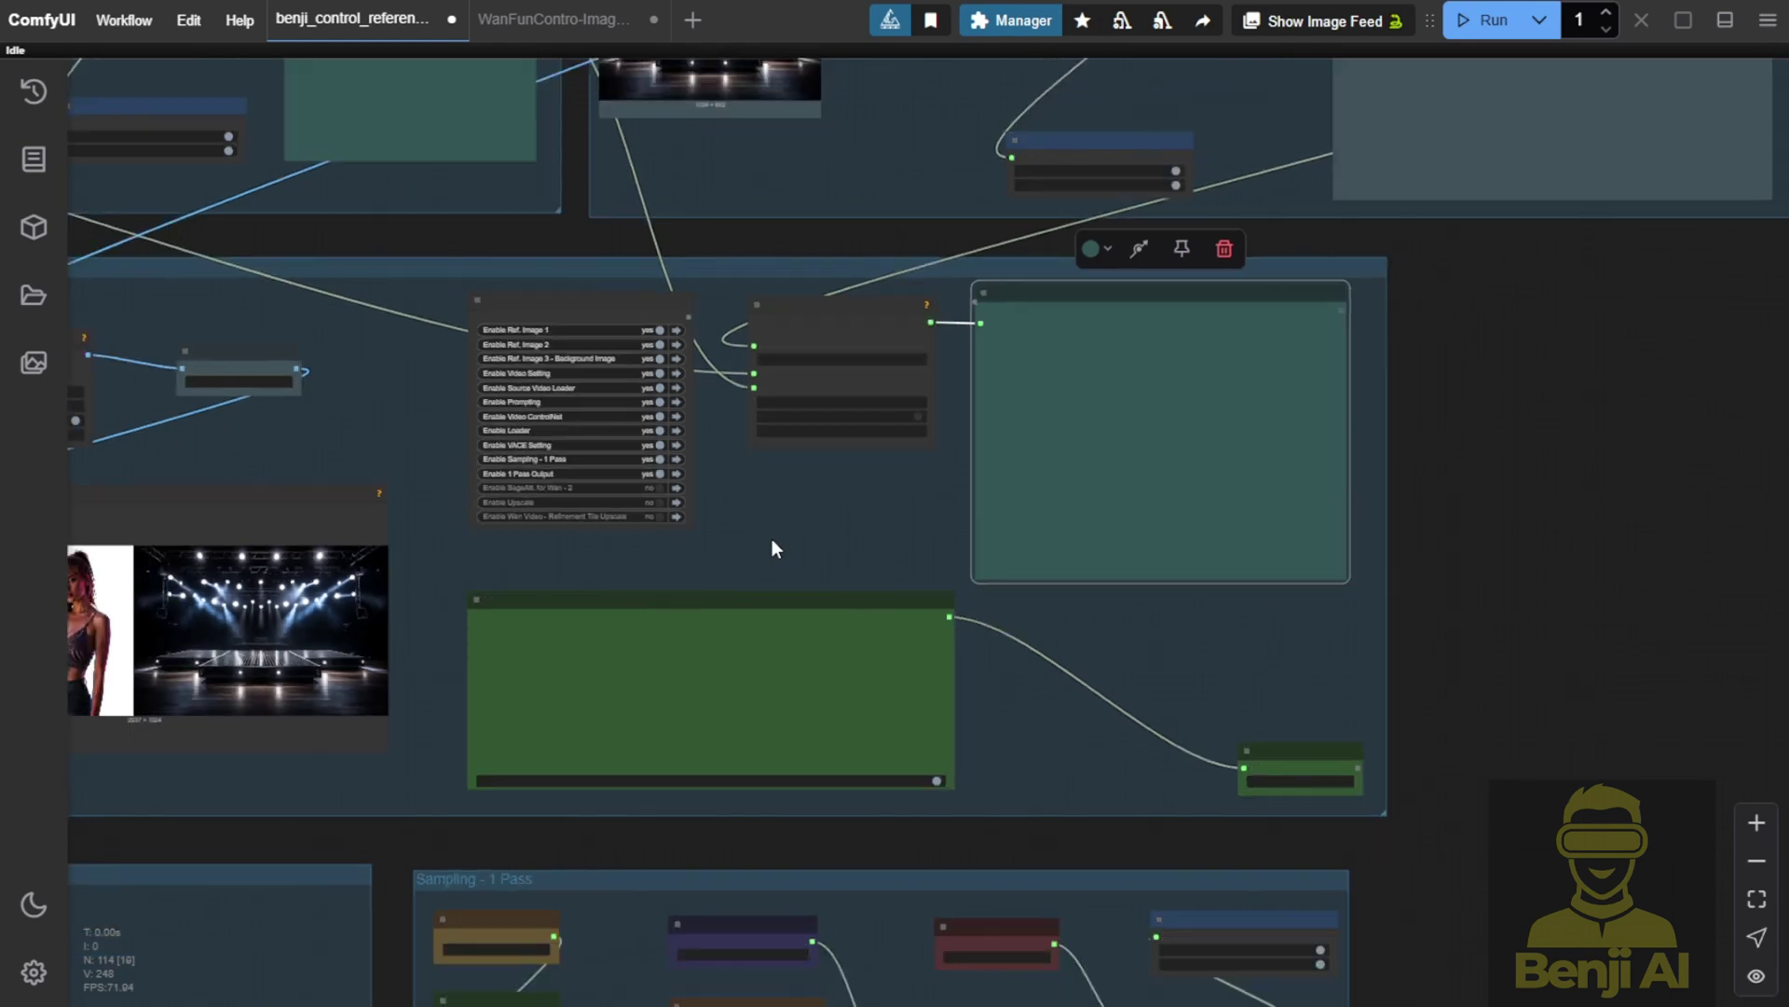
{"action": "scroll", "coordinate": [774, 533], "scroll_direction": "up", "scroll_amount": 2}
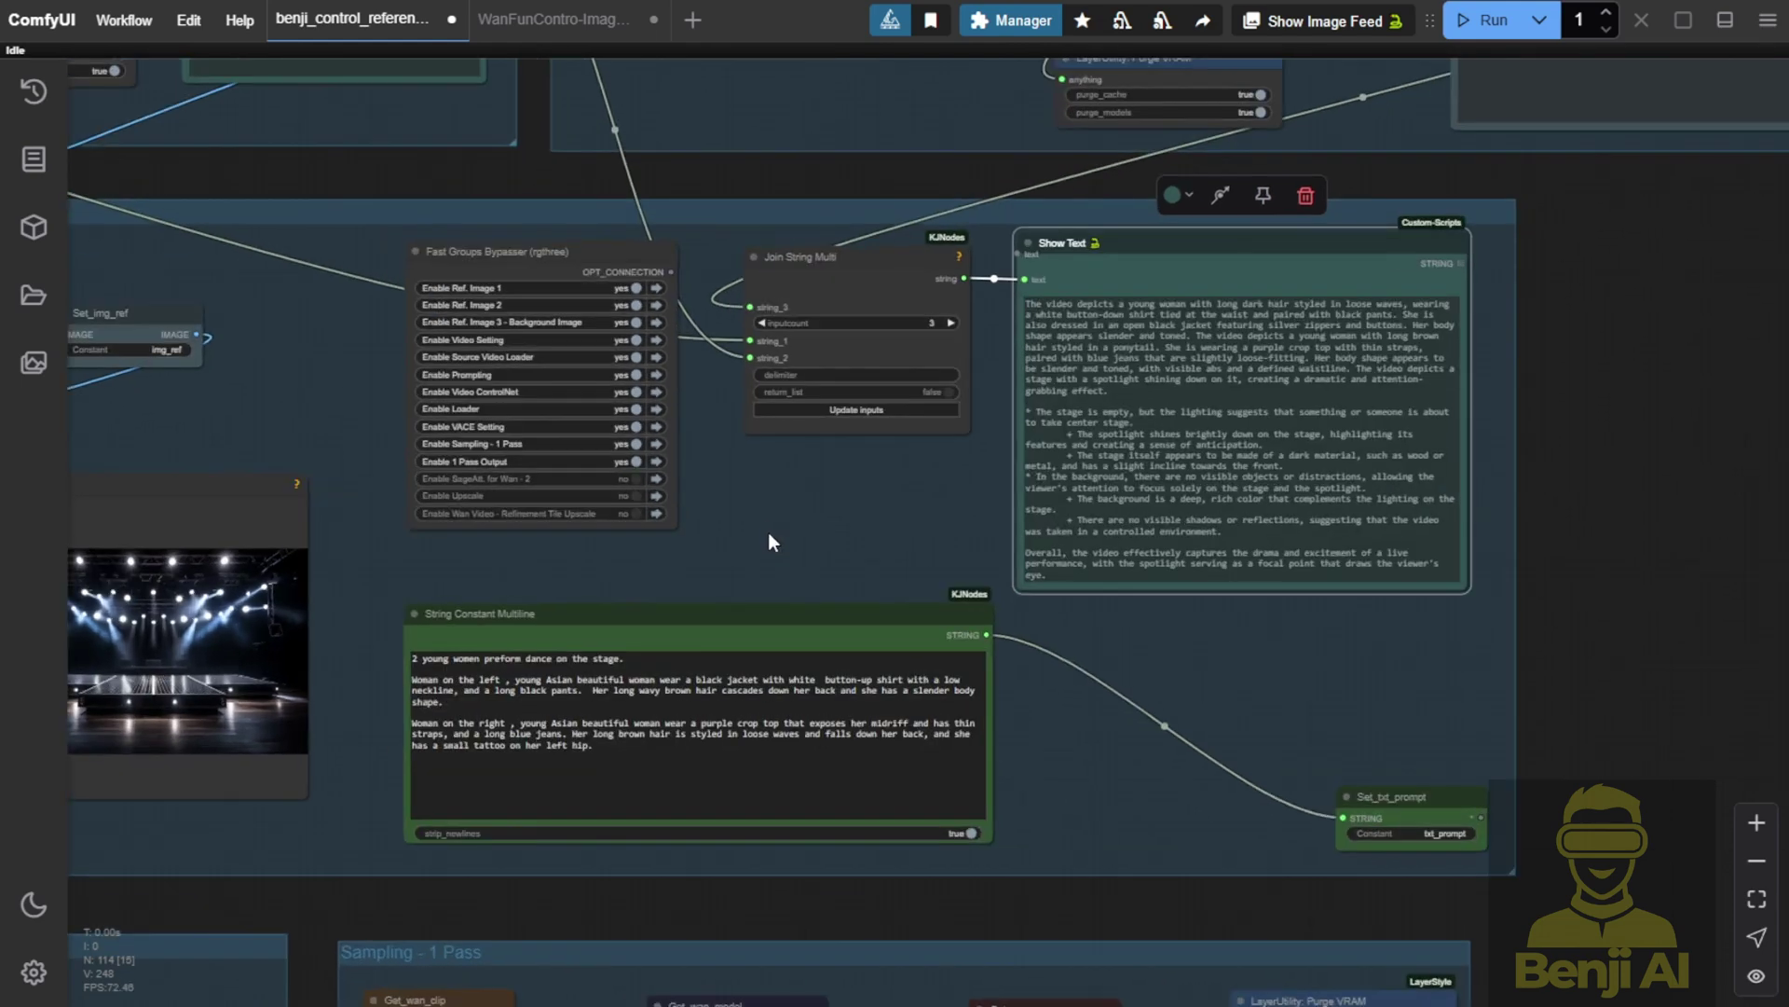
{"action": "scroll", "coordinate": [766, 533], "scroll_direction": "up", "scroll_amount": 1}
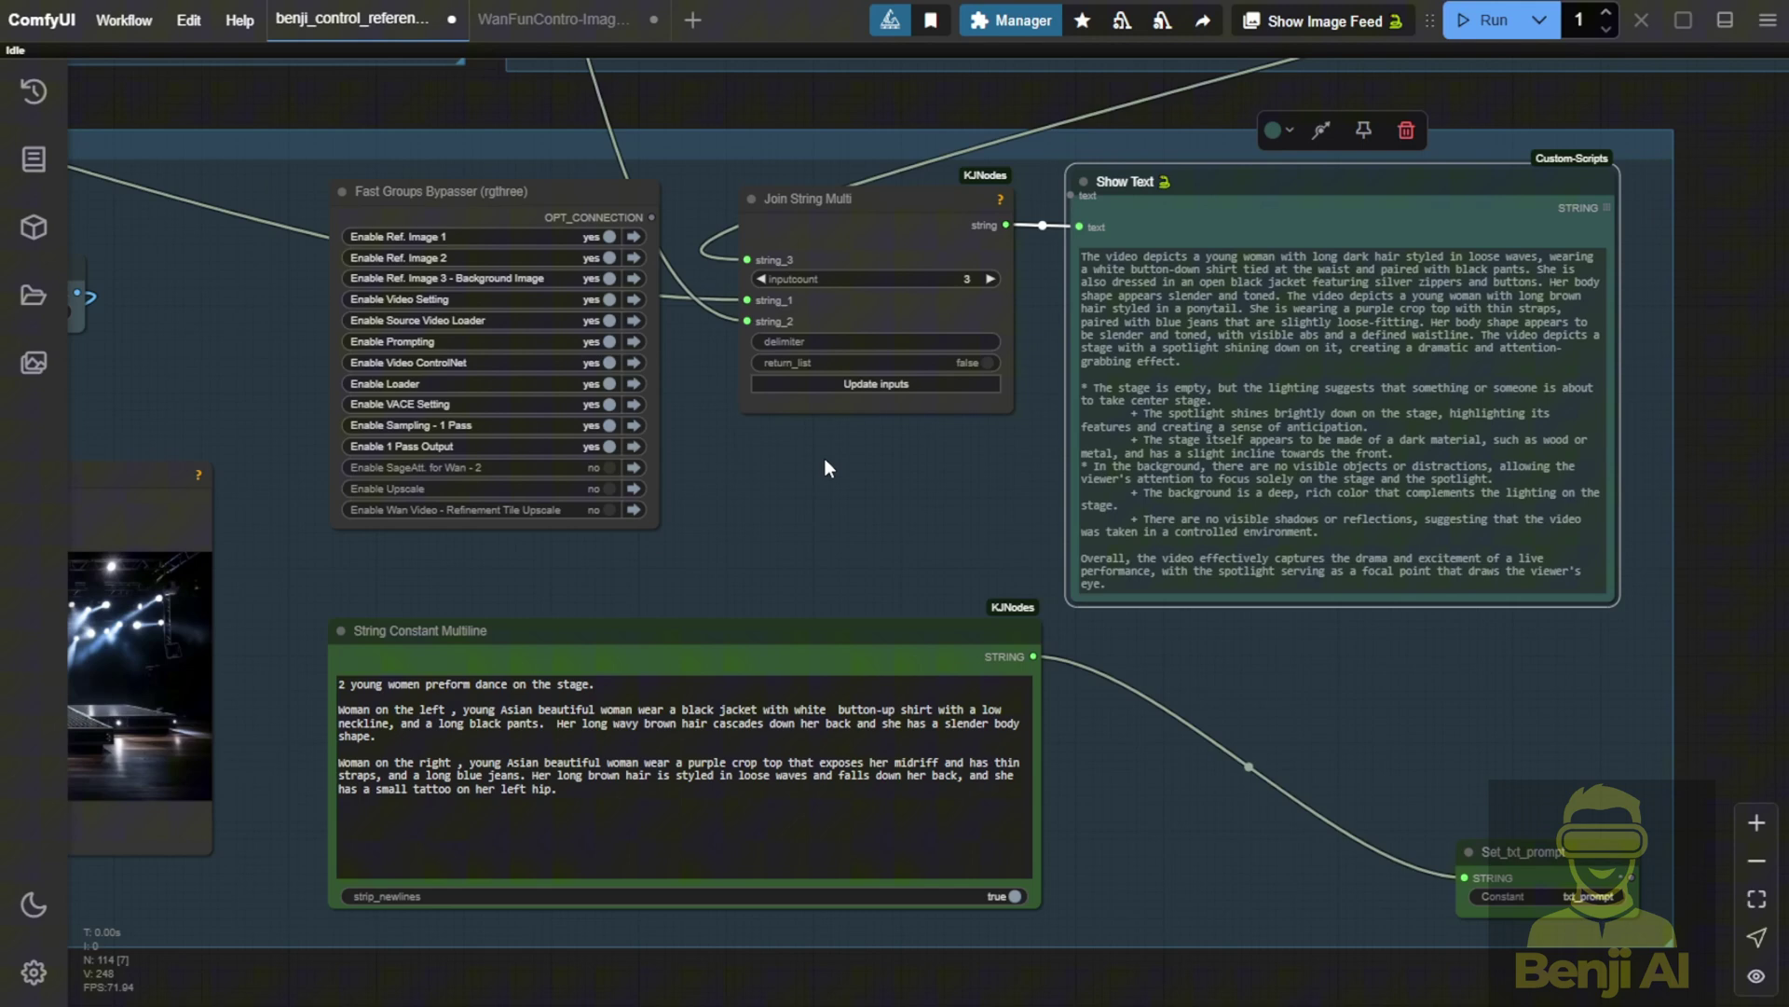
{"action": "left_click_drag", "start_coordinate": [807, 508], "coordinate": [969, 609]}
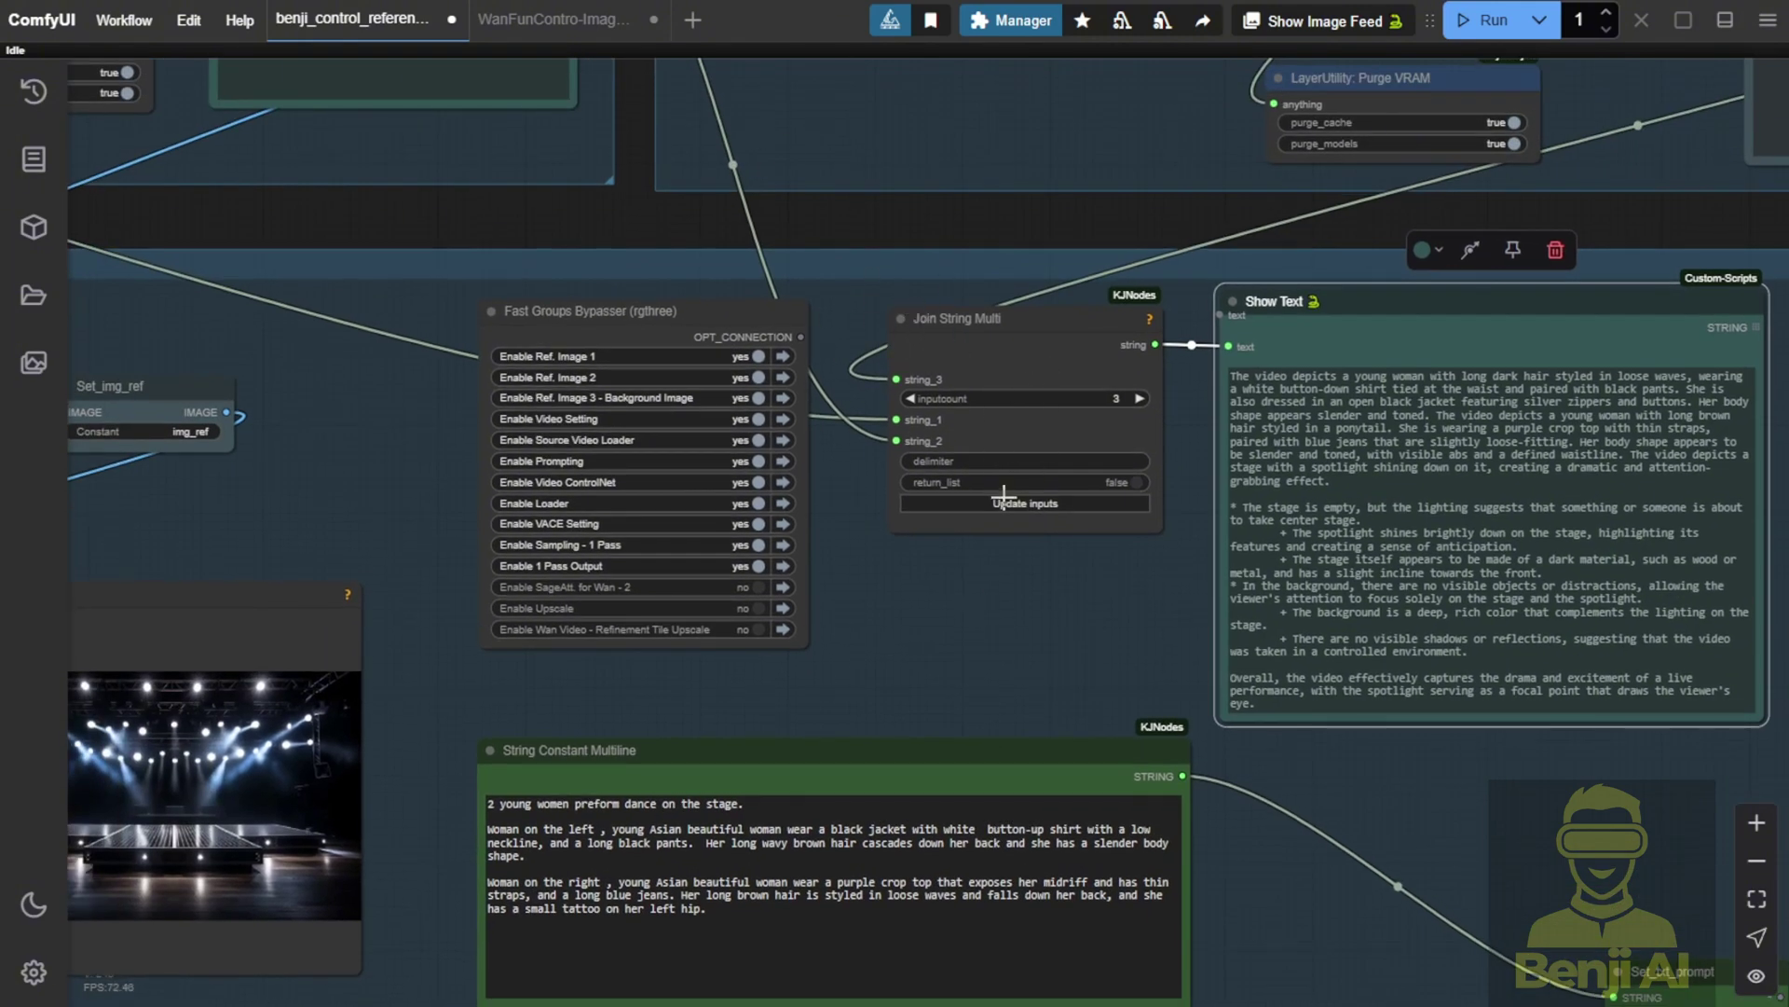
{"action": "left_click_drag", "start_coordinate": [1622, 891], "coordinate": [1370, 834]}
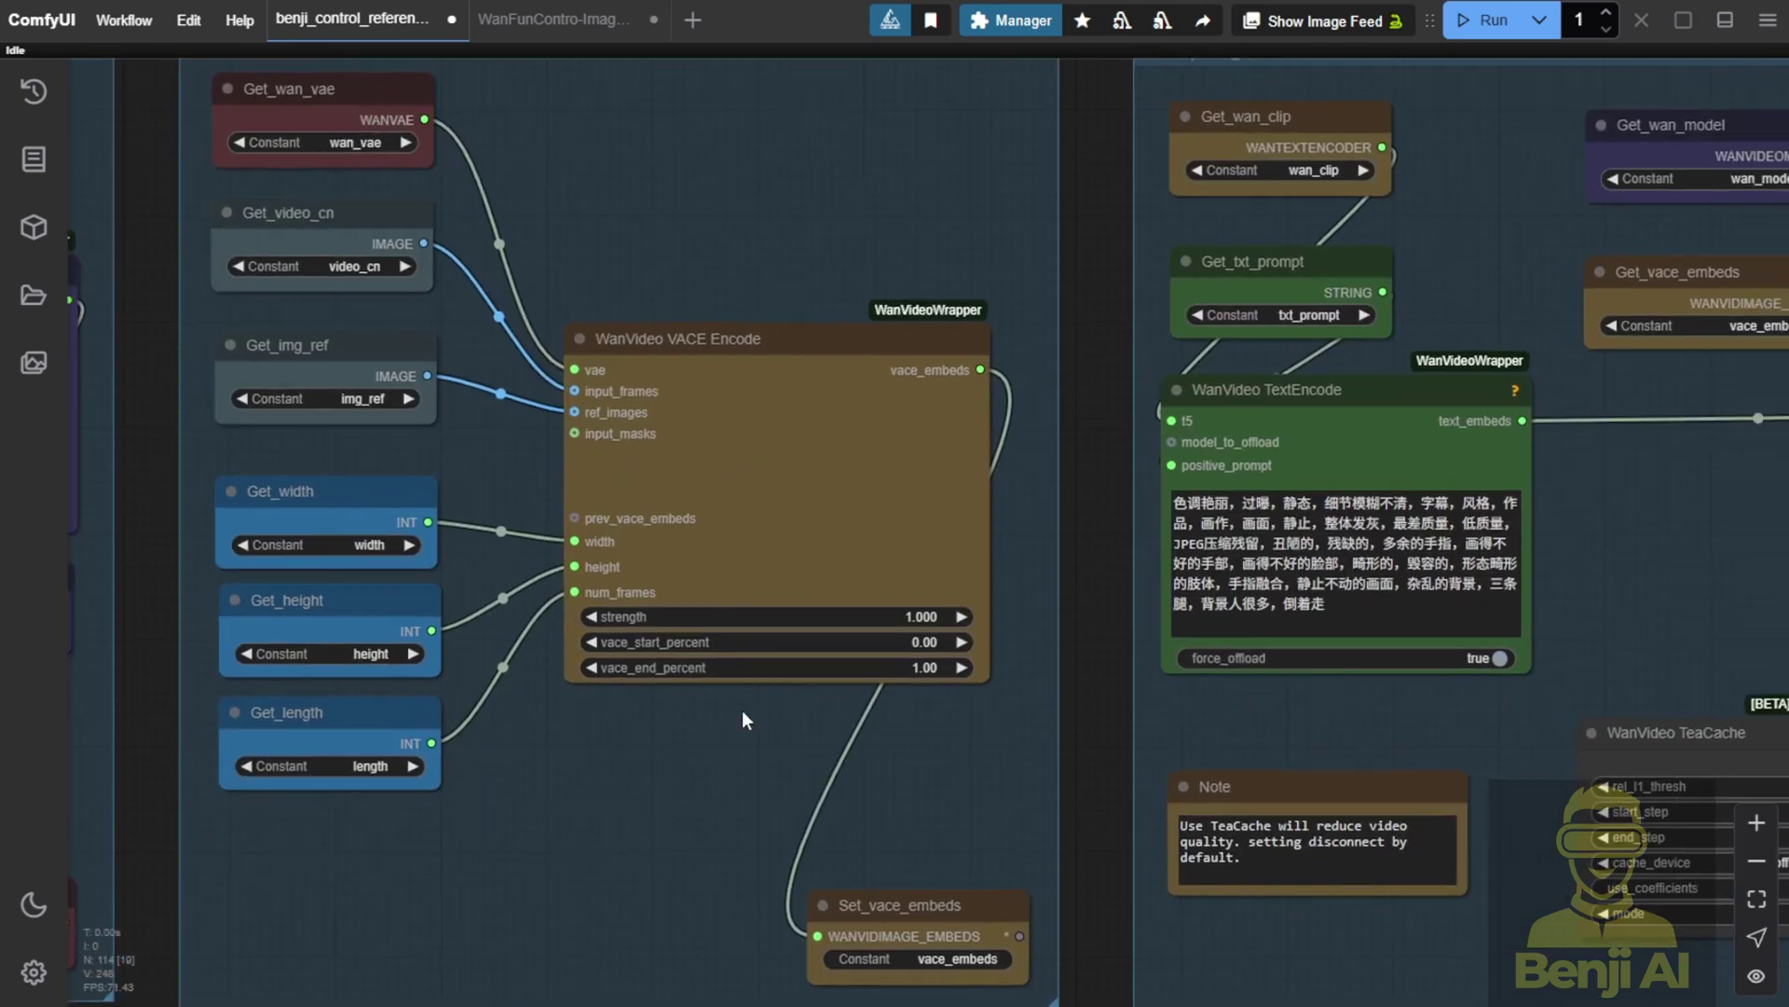
{"action": "scroll", "coordinate": [742, 718], "scroll_direction": "up", "scroll_amount": 3}
{"action": "left_click", "coordinate": [745, 448]}
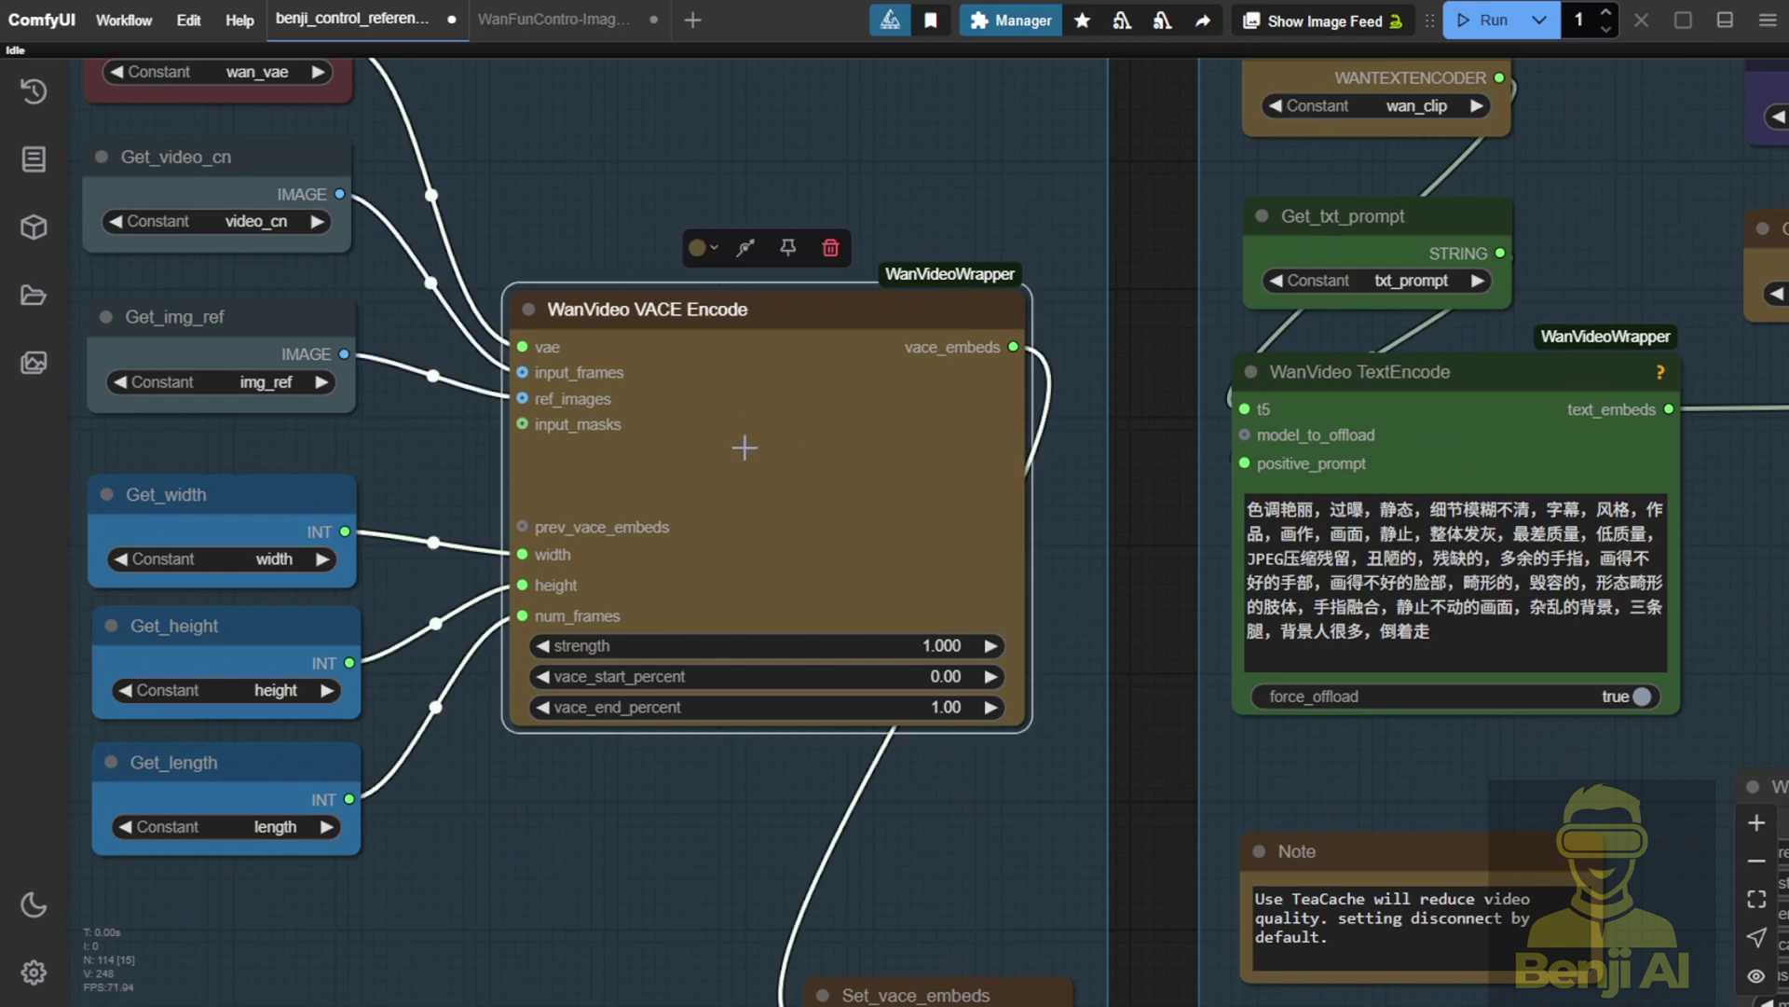
{"action": "scroll", "coordinate": [769, 436], "scroll_direction": "down", "scroll_amount": 4}
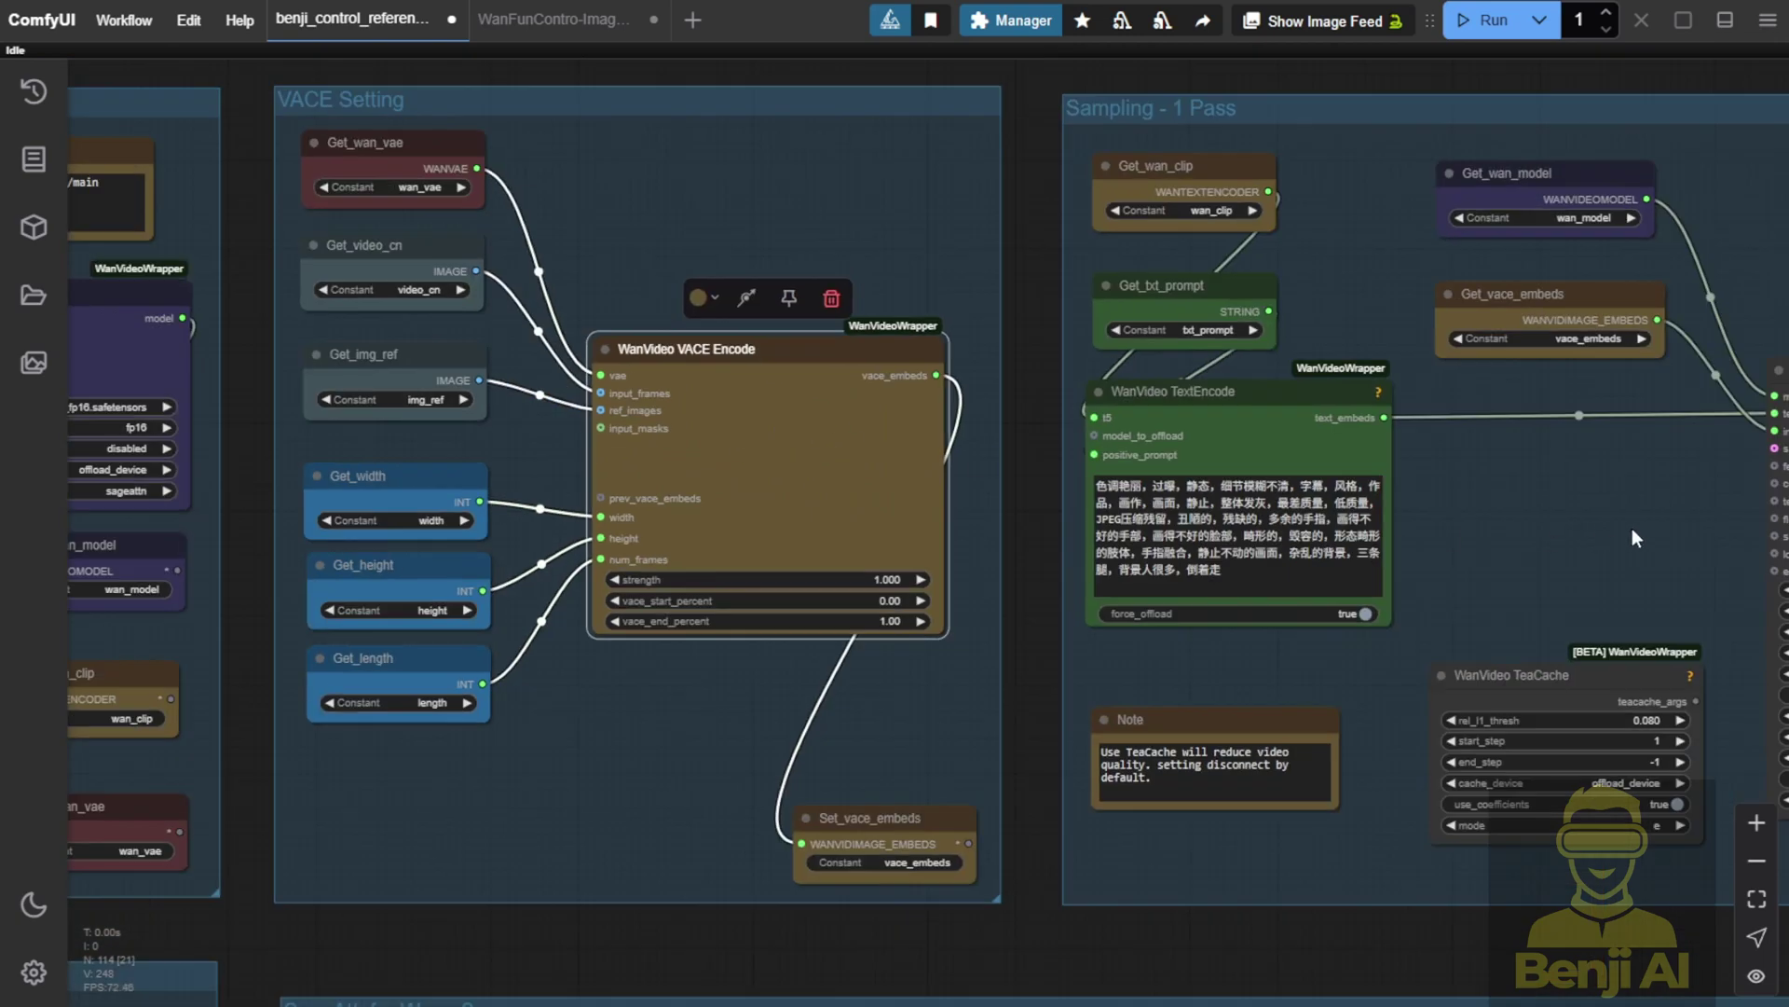
{"action": "left_click_drag", "start_coordinate": [1632, 537], "coordinate": [840, 534]}
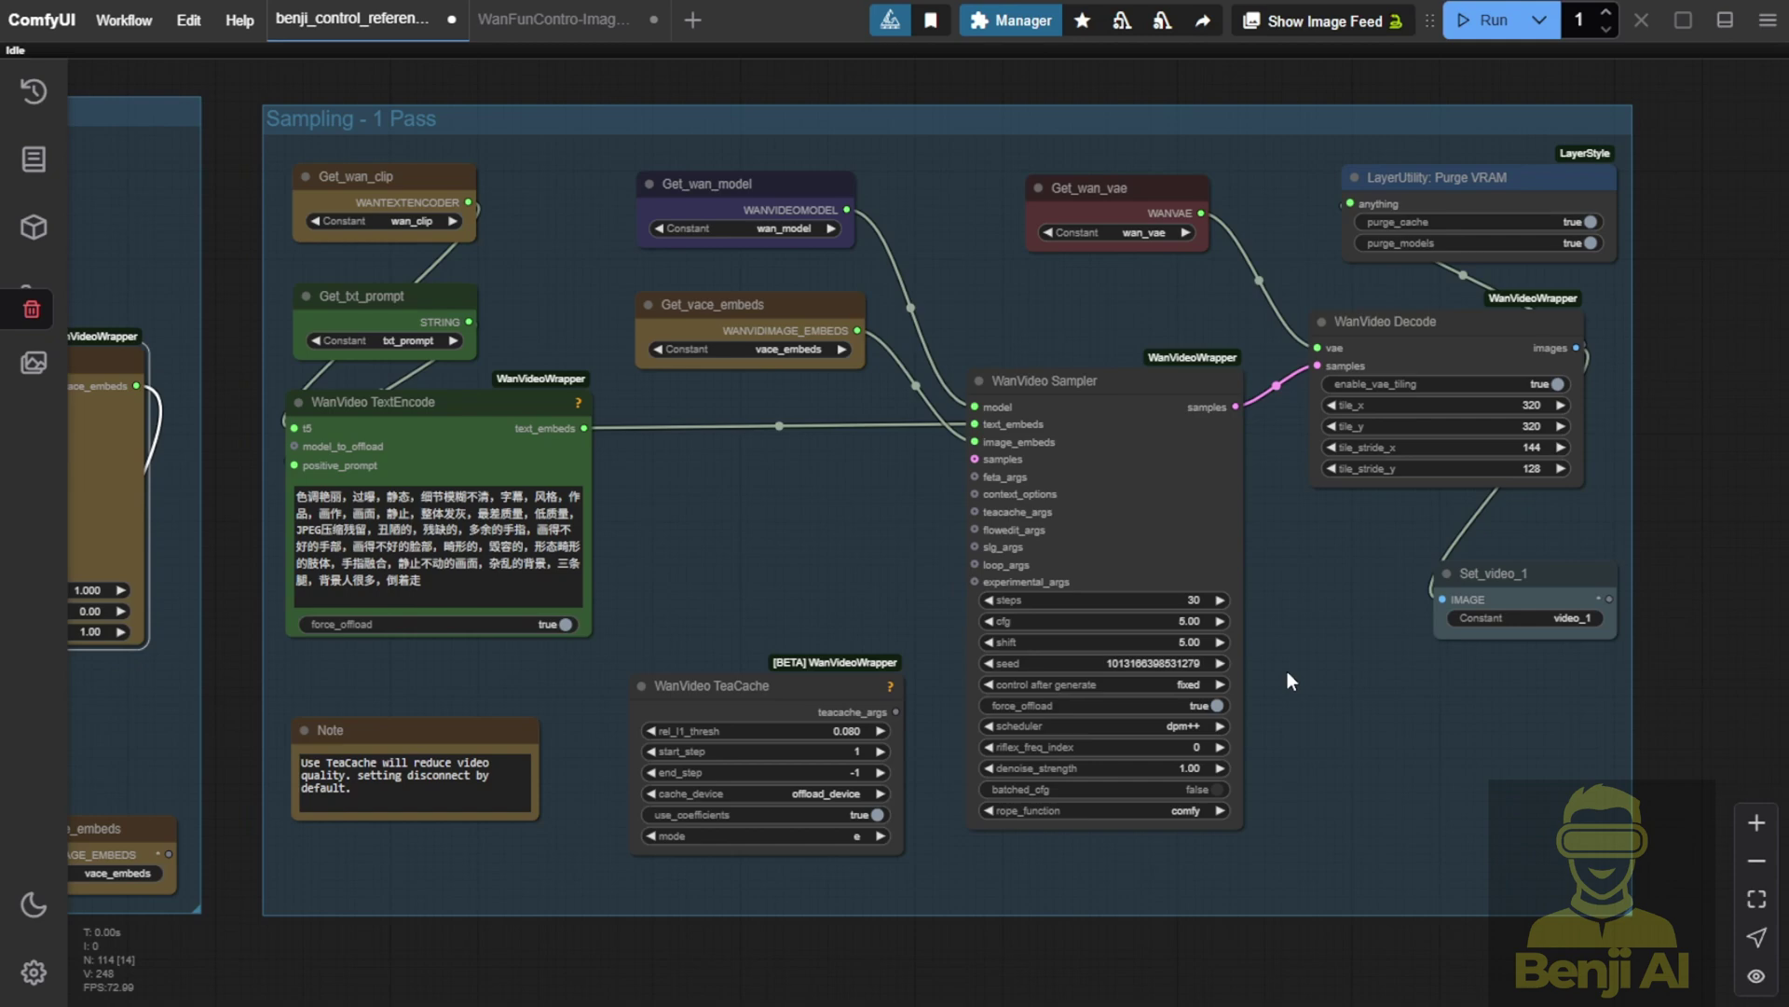
{"action": "mouse_move", "coordinate": [1288, 671]}
{"action": "left_mouse_down"}
{"action": "mouse_move", "coordinate": [1487, 335]}
{"action": "mouse_move", "coordinate": [1506, 271]}
{"action": "mouse_move", "coordinate": [1479, 266]}
{"action": "left_mouse_up"}
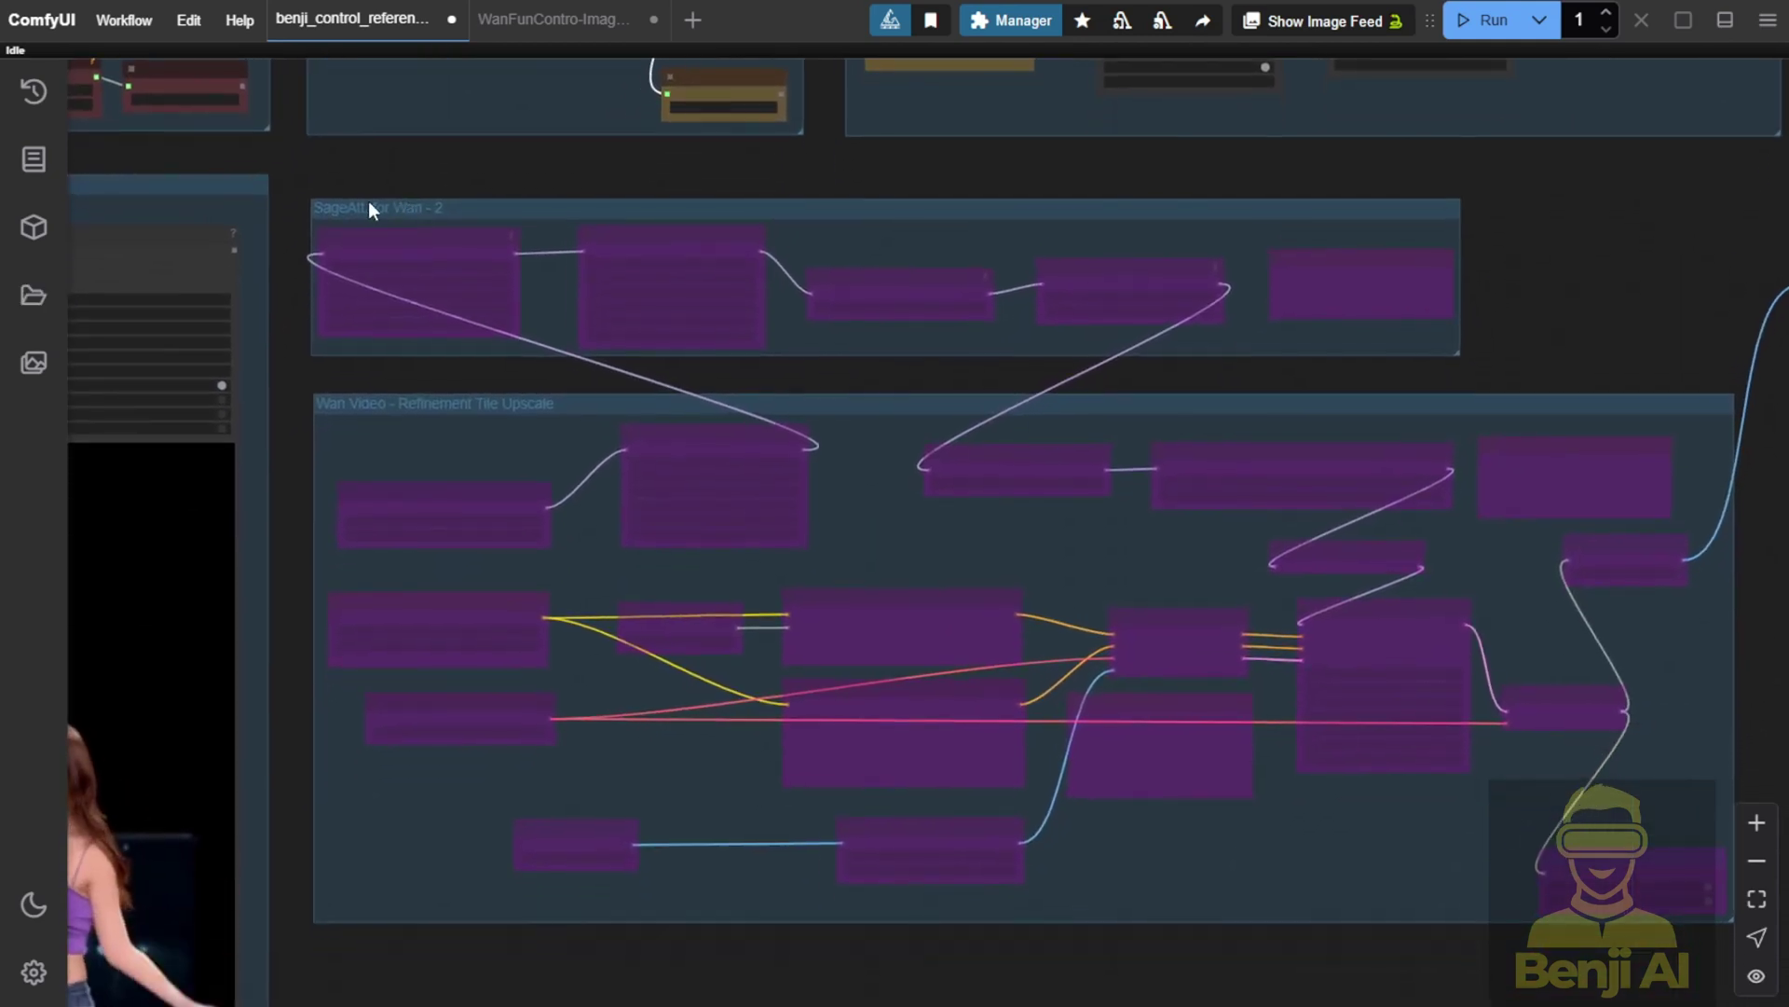
{"action": "scroll", "coordinate": [382, 422], "scroll_direction": "up", "scroll_amount": 2}
{"action": "right_click", "coordinate": [969, 306]}
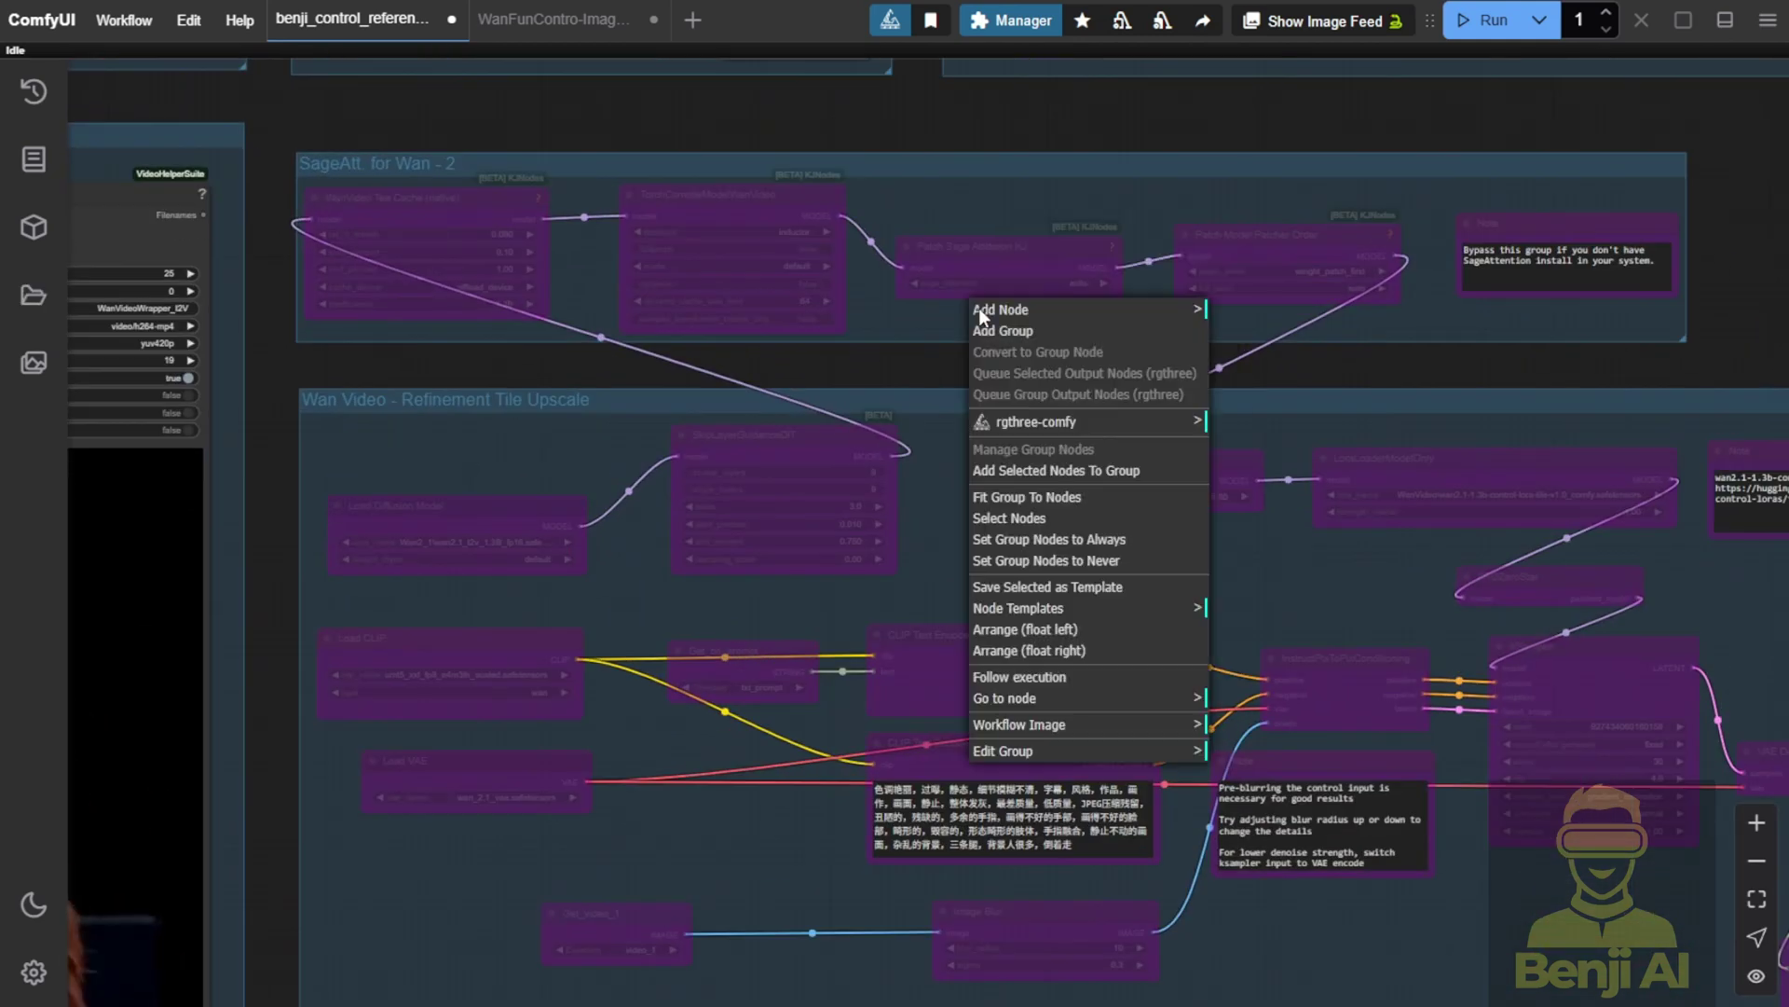
{"action": "left_click_drag", "start_coordinate": [963, 475], "coordinate": [865, 186]}
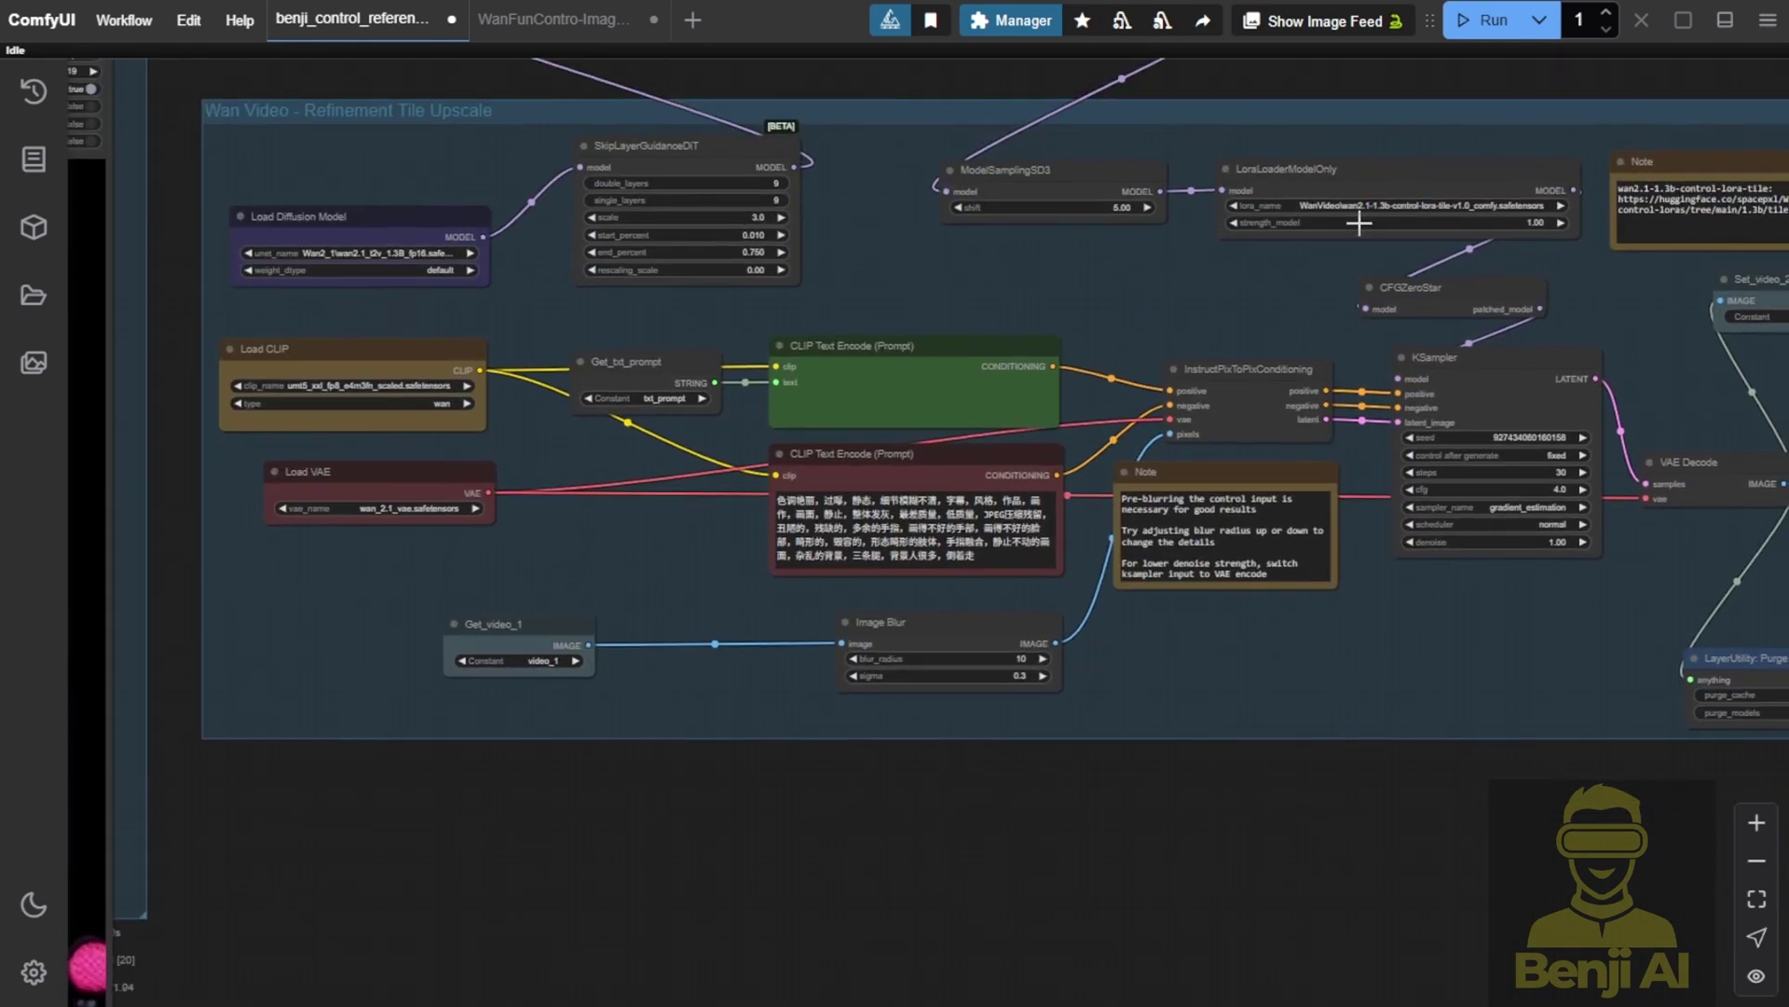
{"action": "scroll", "coordinate": [964, 326], "scroll_direction": "down", "scroll_amount": 2}
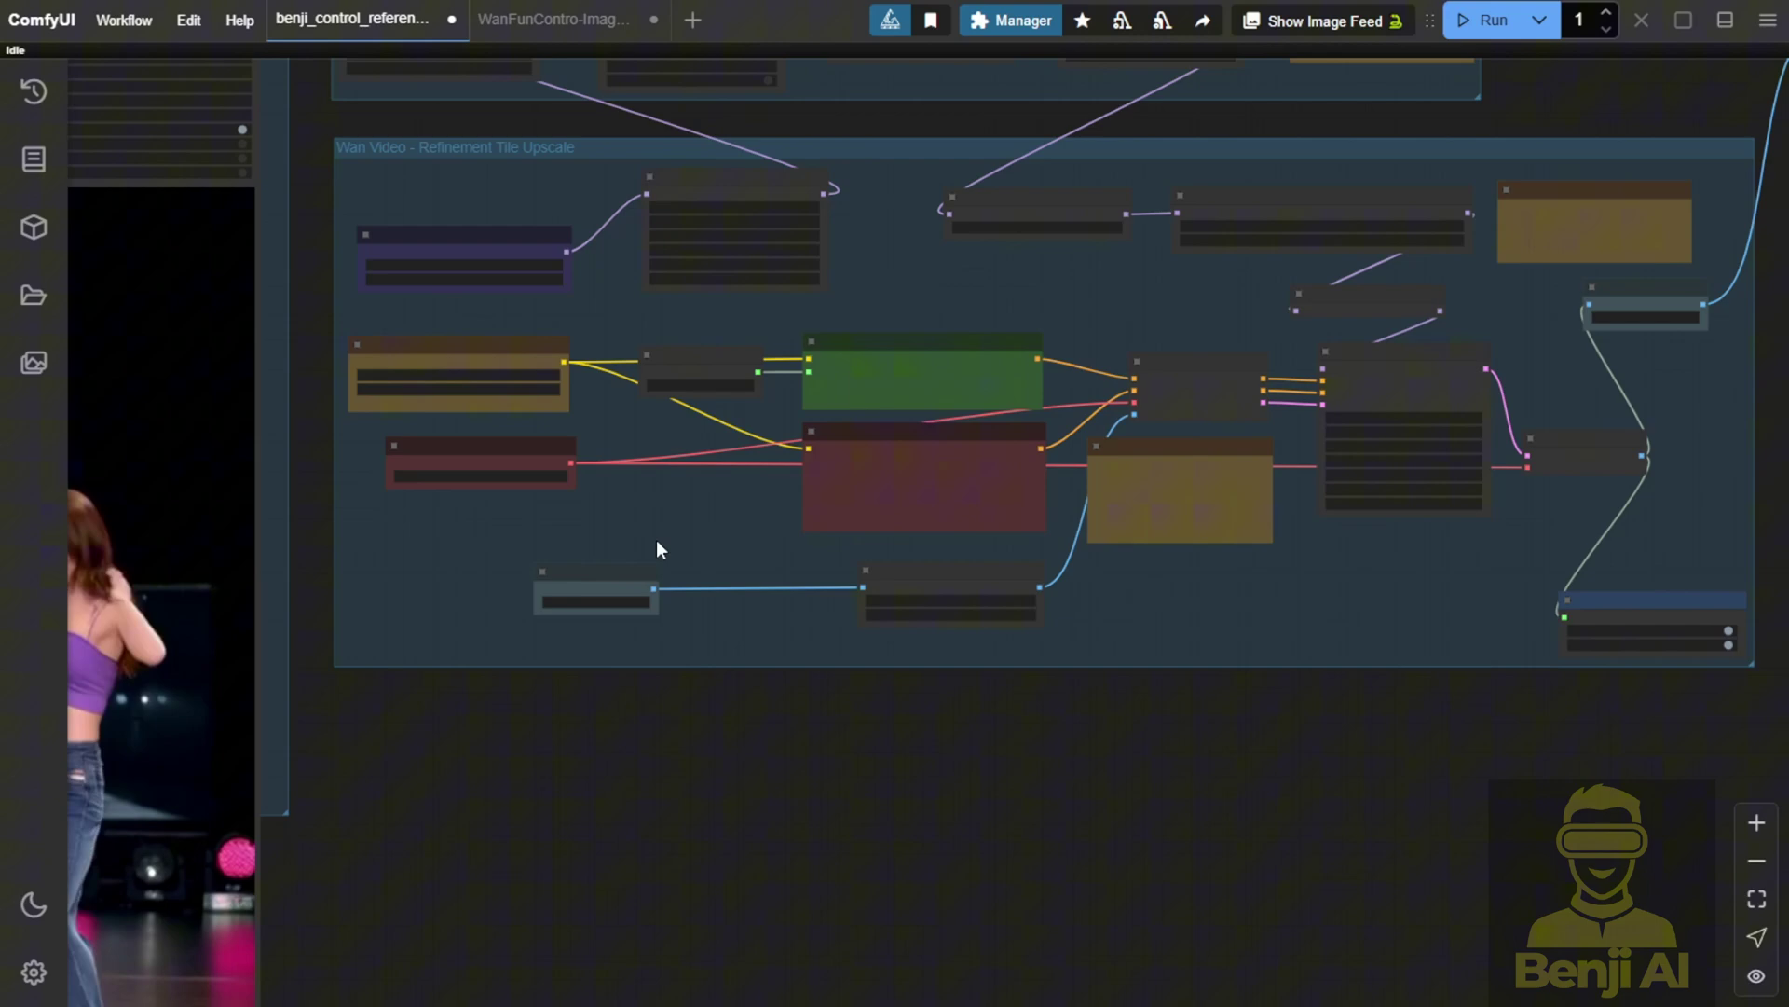
{"action": "left_click_drag", "start_coordinate": [655, 547], "coordinate": [867, 493]}
{"action": "scroll", "coordinate": [867, 493], "scroll_direction": "up", "scroll_amount": 6}
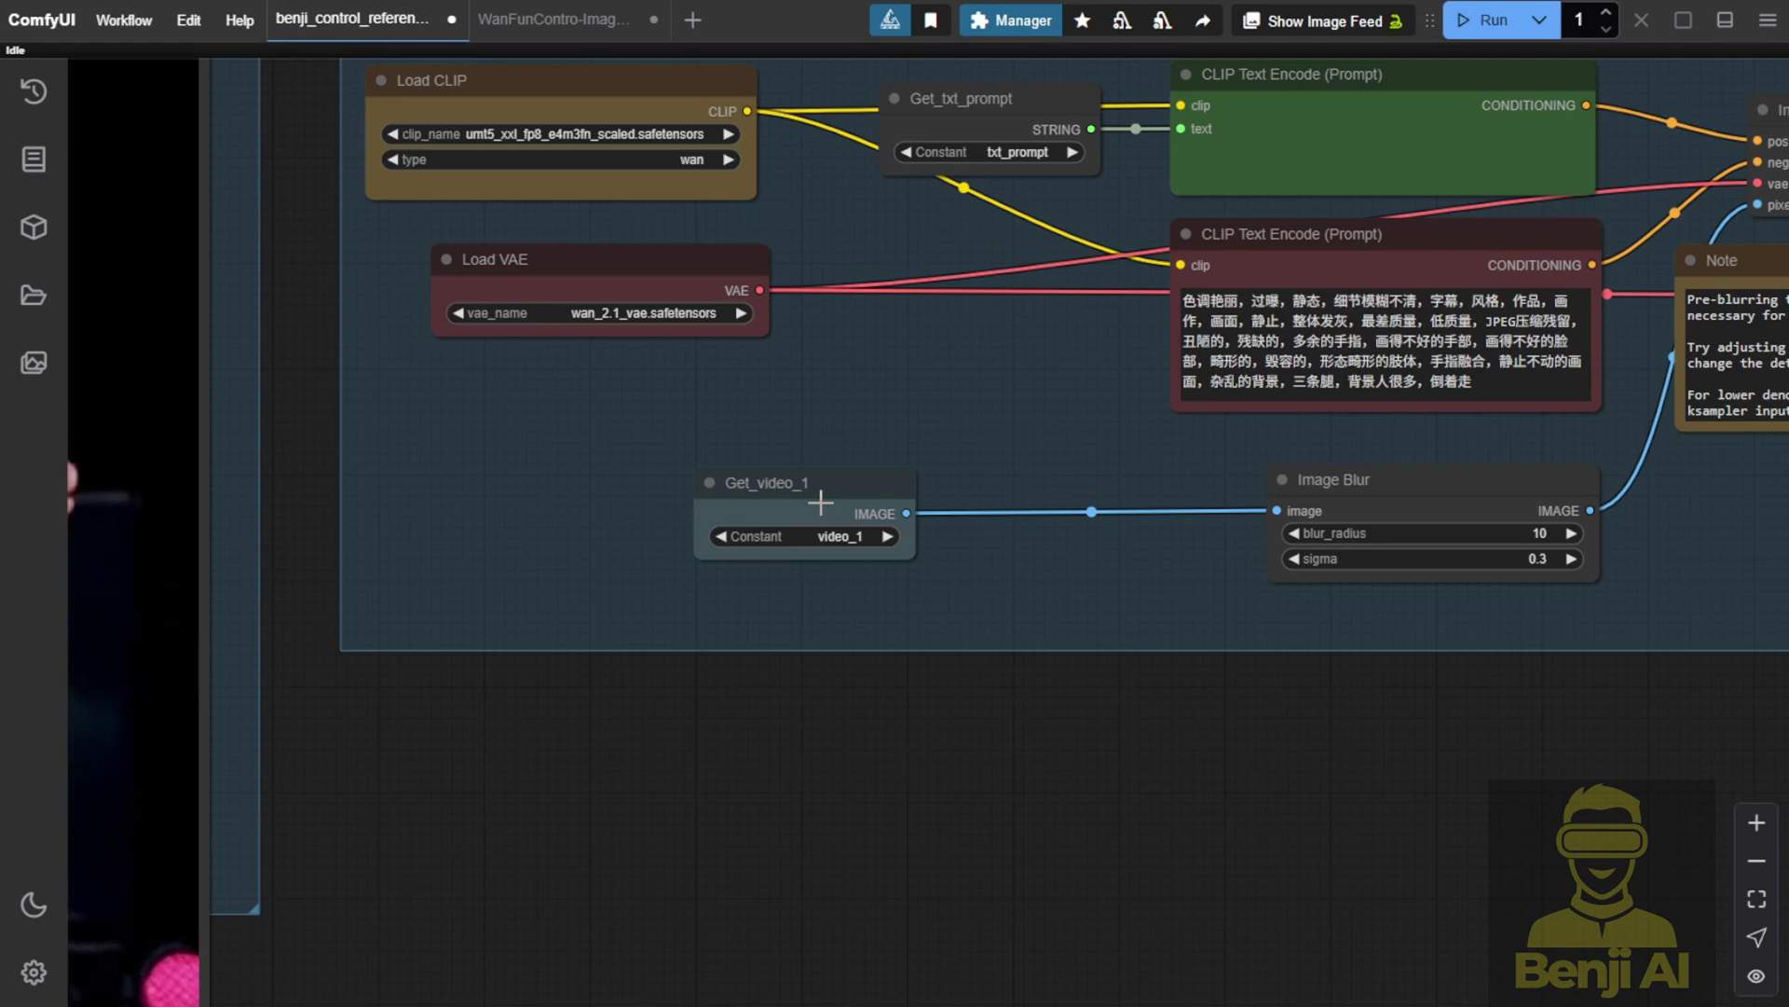
Step: Add an Upscale Image By node between Get_video_1 and Image Blur with scale_by 2.00
{"action": "double_click", "coordinate": [1016, 556]}
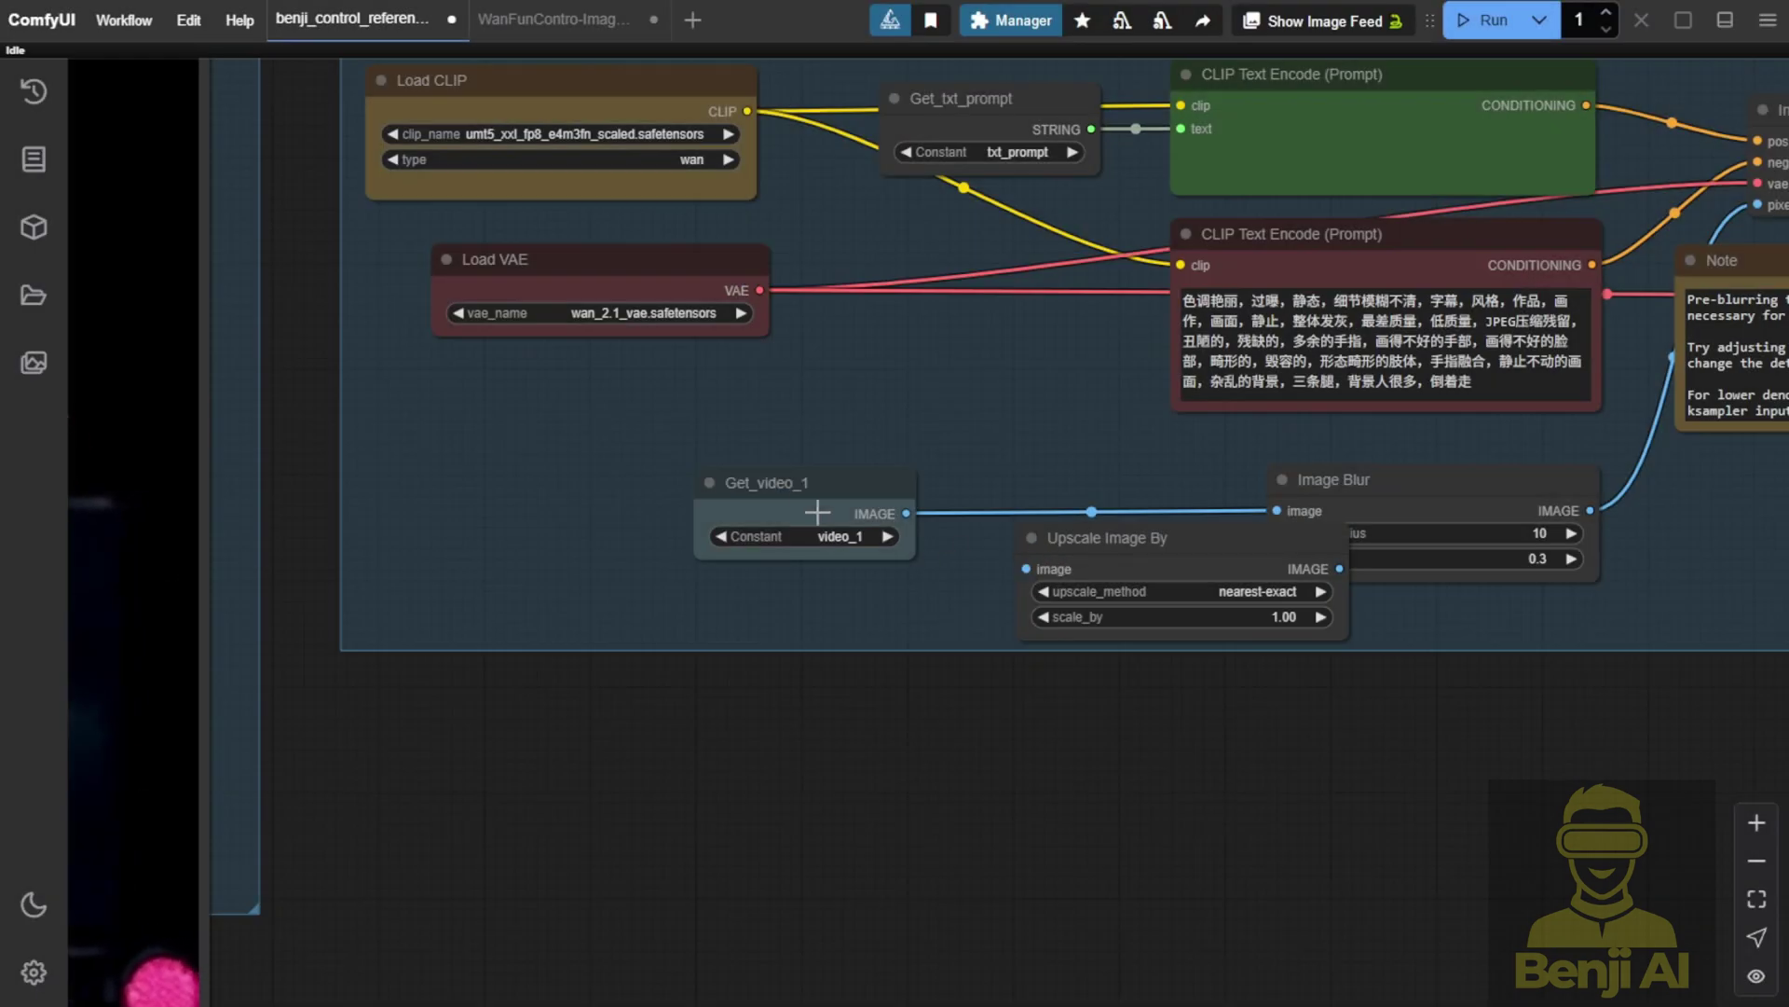
{"action": "left_click", "coordinate": [818, 512]}
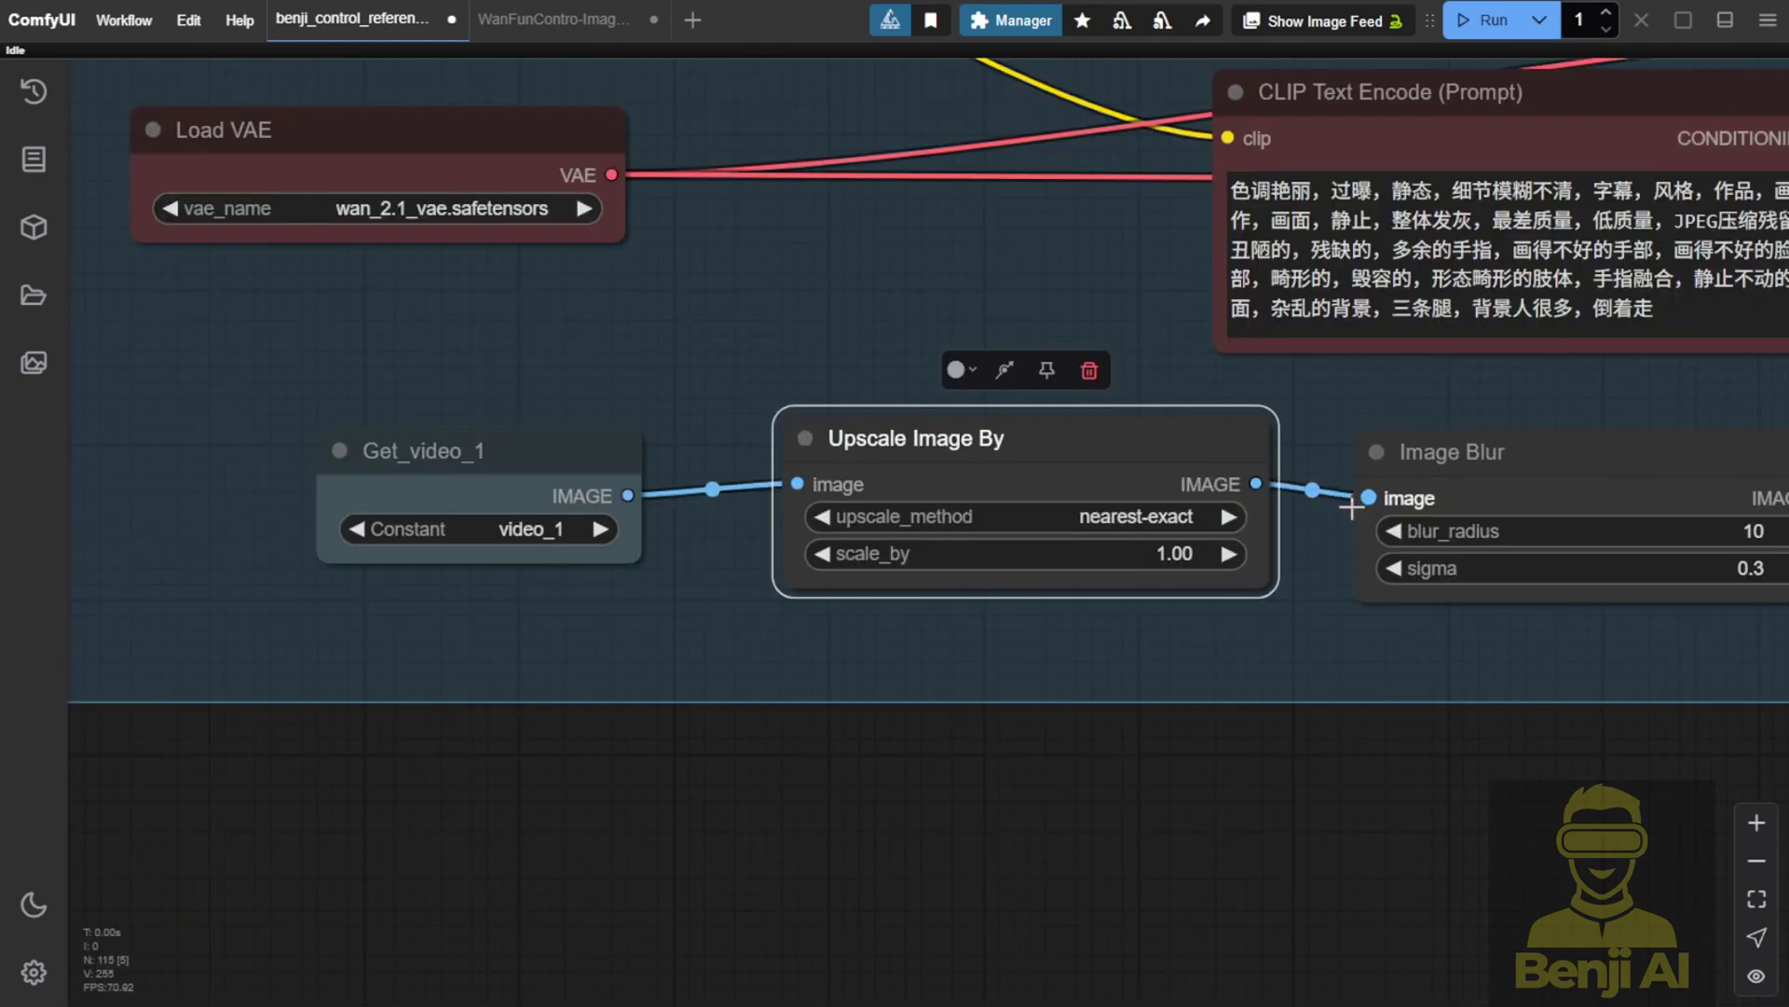
{"action": "left_click", "coordinate": [1147, 555]}
{"action": "type", "text": "1.5"}
{"action": "key", "text": "BackSpace"}
{"action": "key", "text": "BackSpace"}
{"action": "key", "text": "BackSpace"}
{"action": "type", "text": "2"}
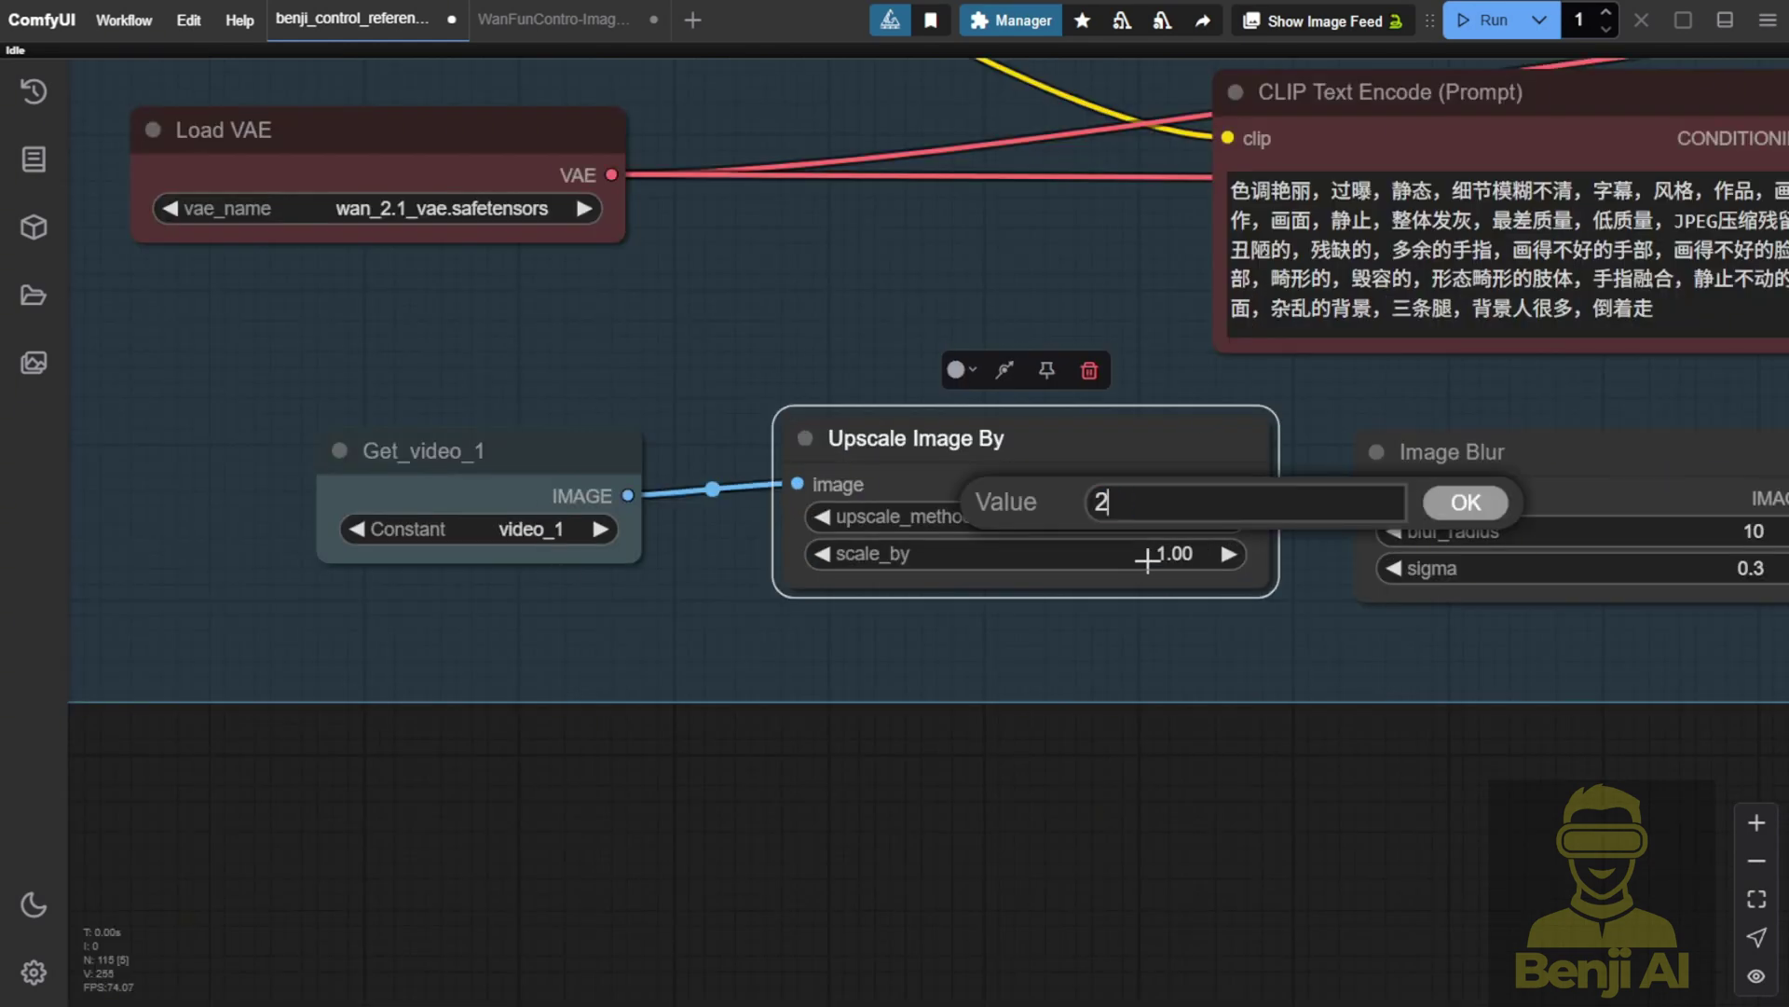
{"action": "key", "text": "Return"}
{"action": "scroll", "coordinate": [836, 678], "scroll_direction": "down", "scroll_amount": 2}
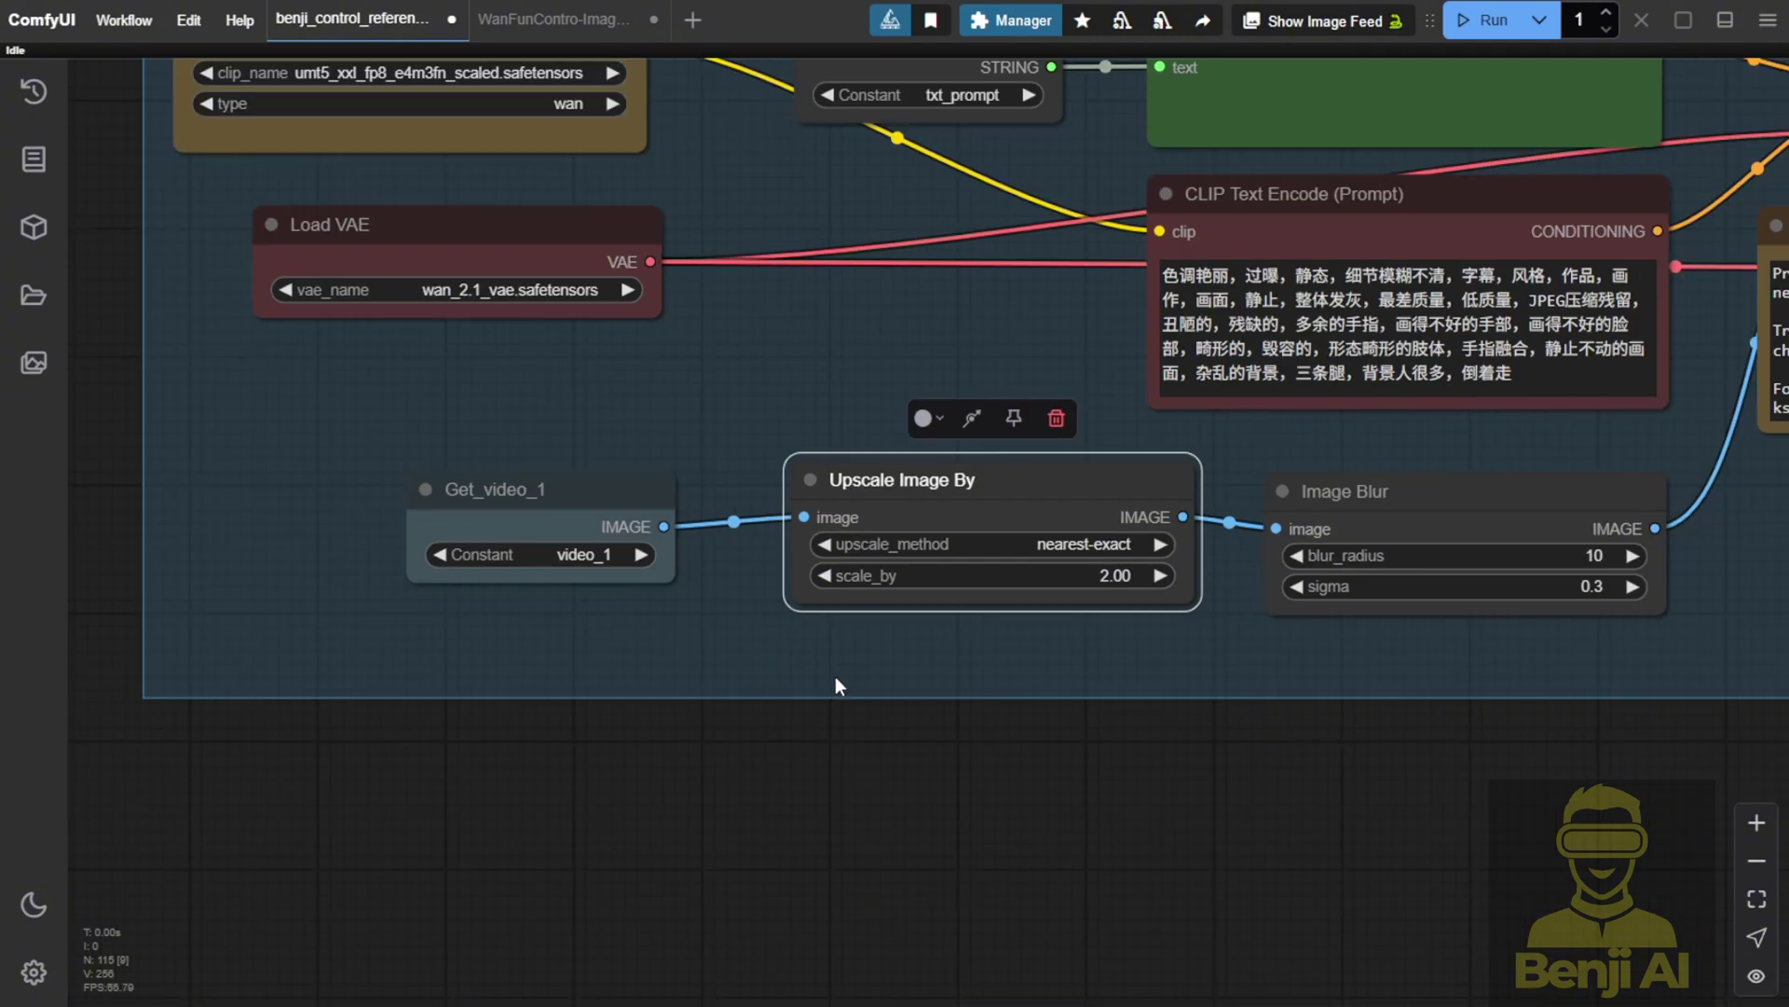
{"action": "left_click_drag", "start_coordinate": [1564, 671], "coordinate": [968, 793]}
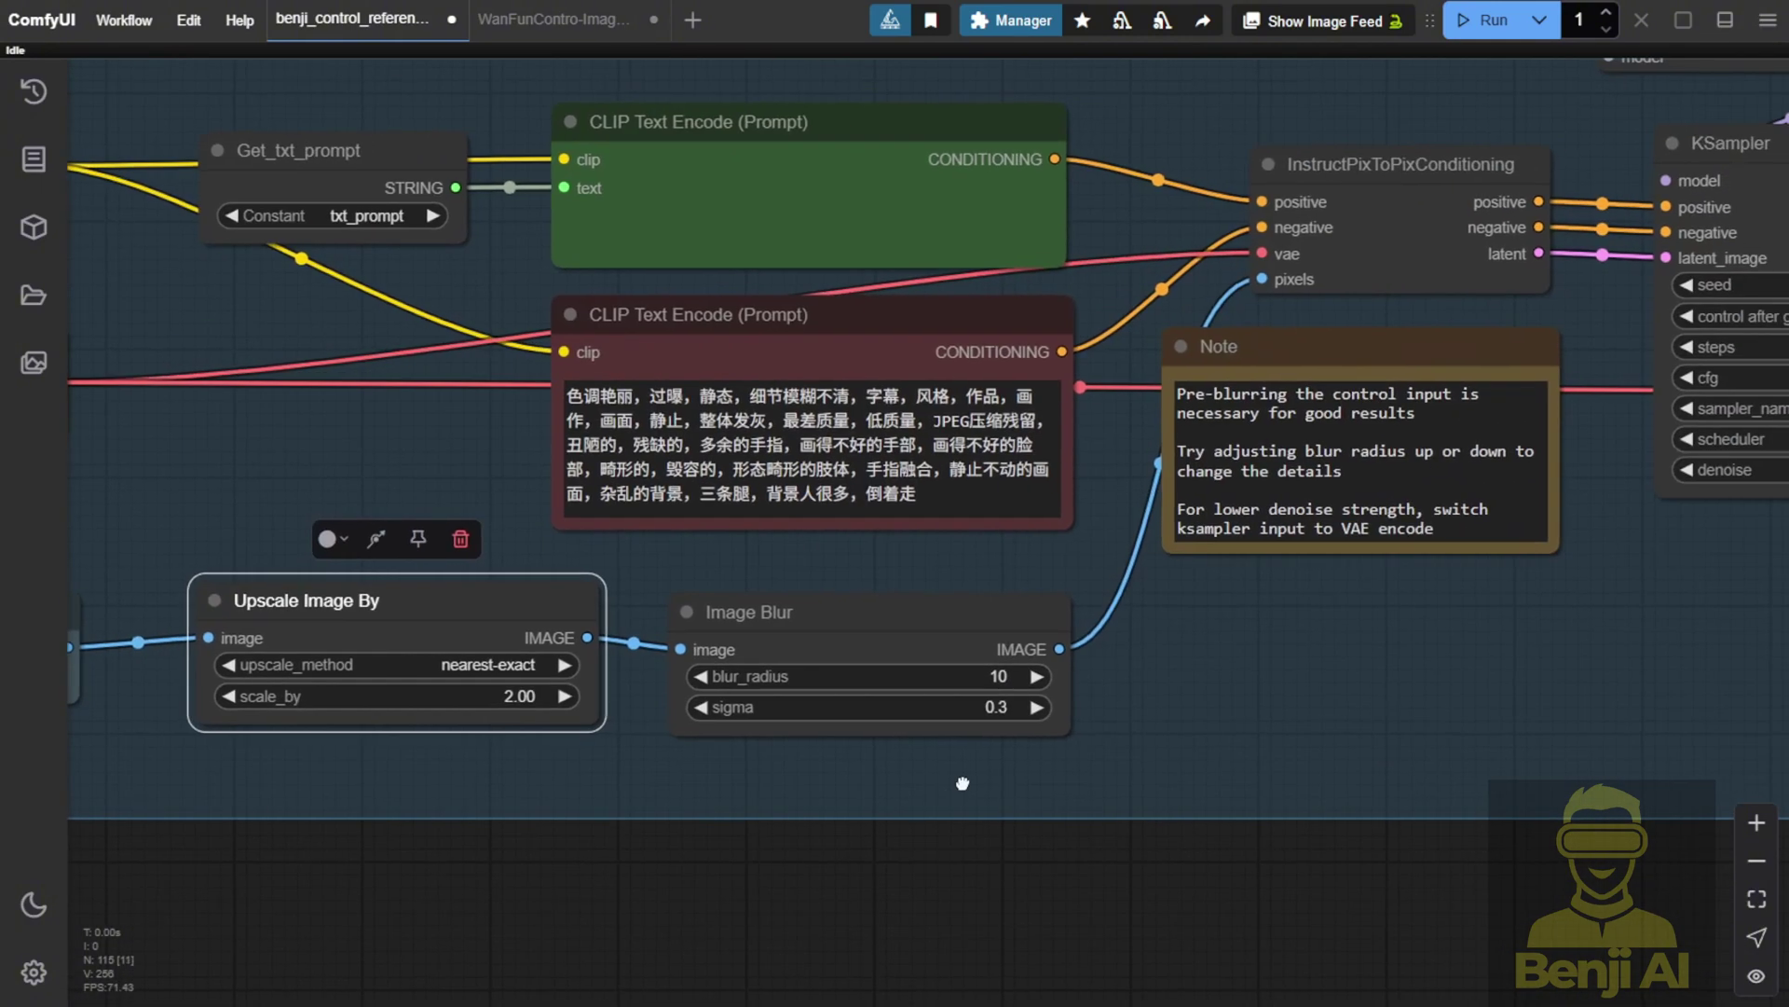
{"action": "left_click", "coordinate": [811, 622]}
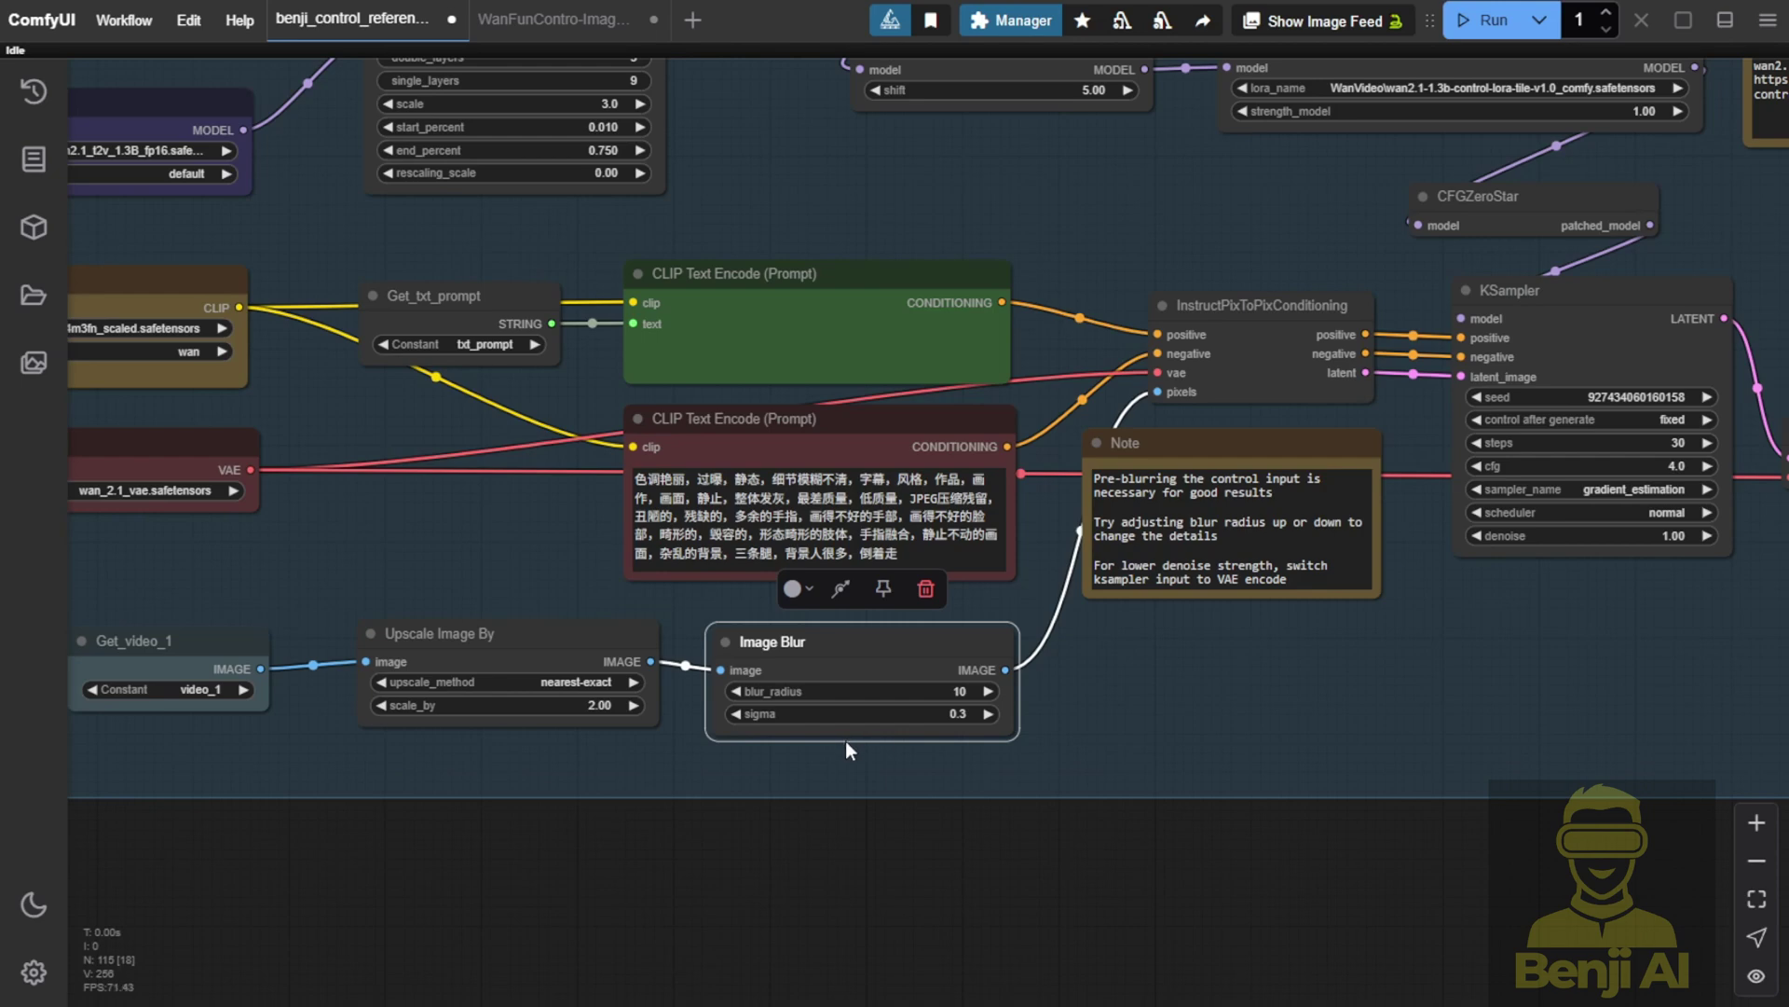
{"action": "scroll", "coordinate": [881, 449], "scroll_direction": "down", "scroll_amount": 5}
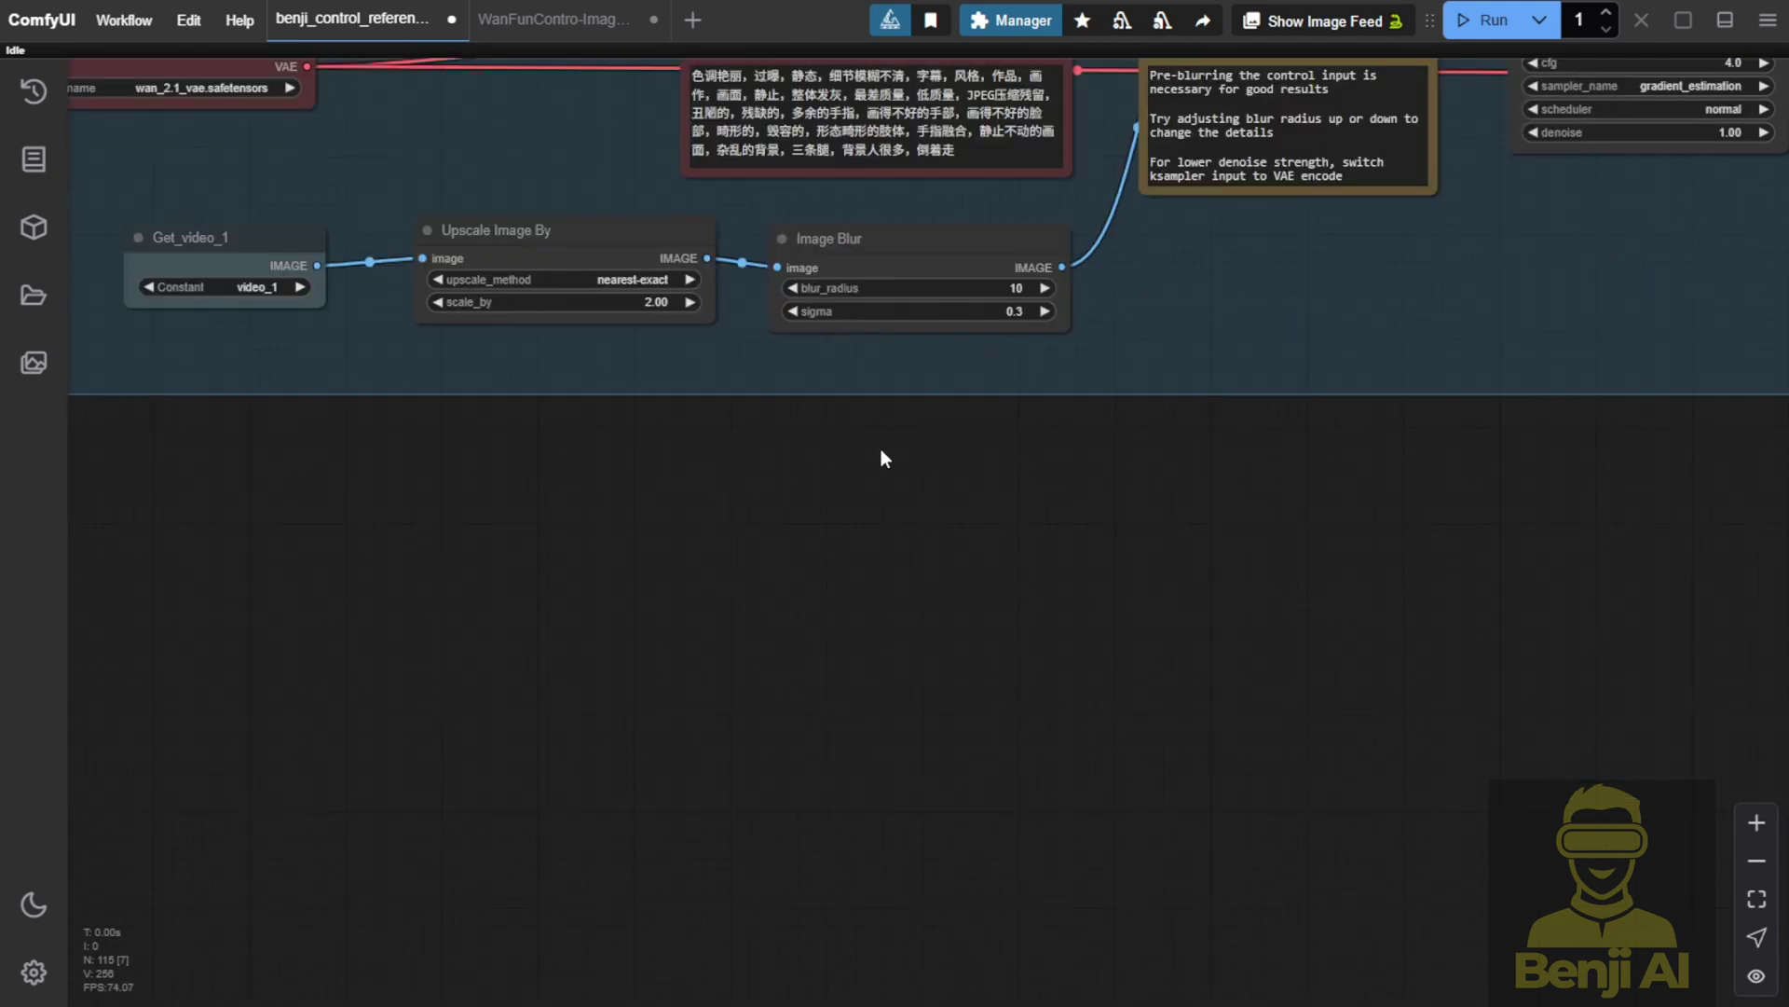
{"action": "left_click_drag", "start_coordinate": [923, 484], "coordinate": [853, 619]}
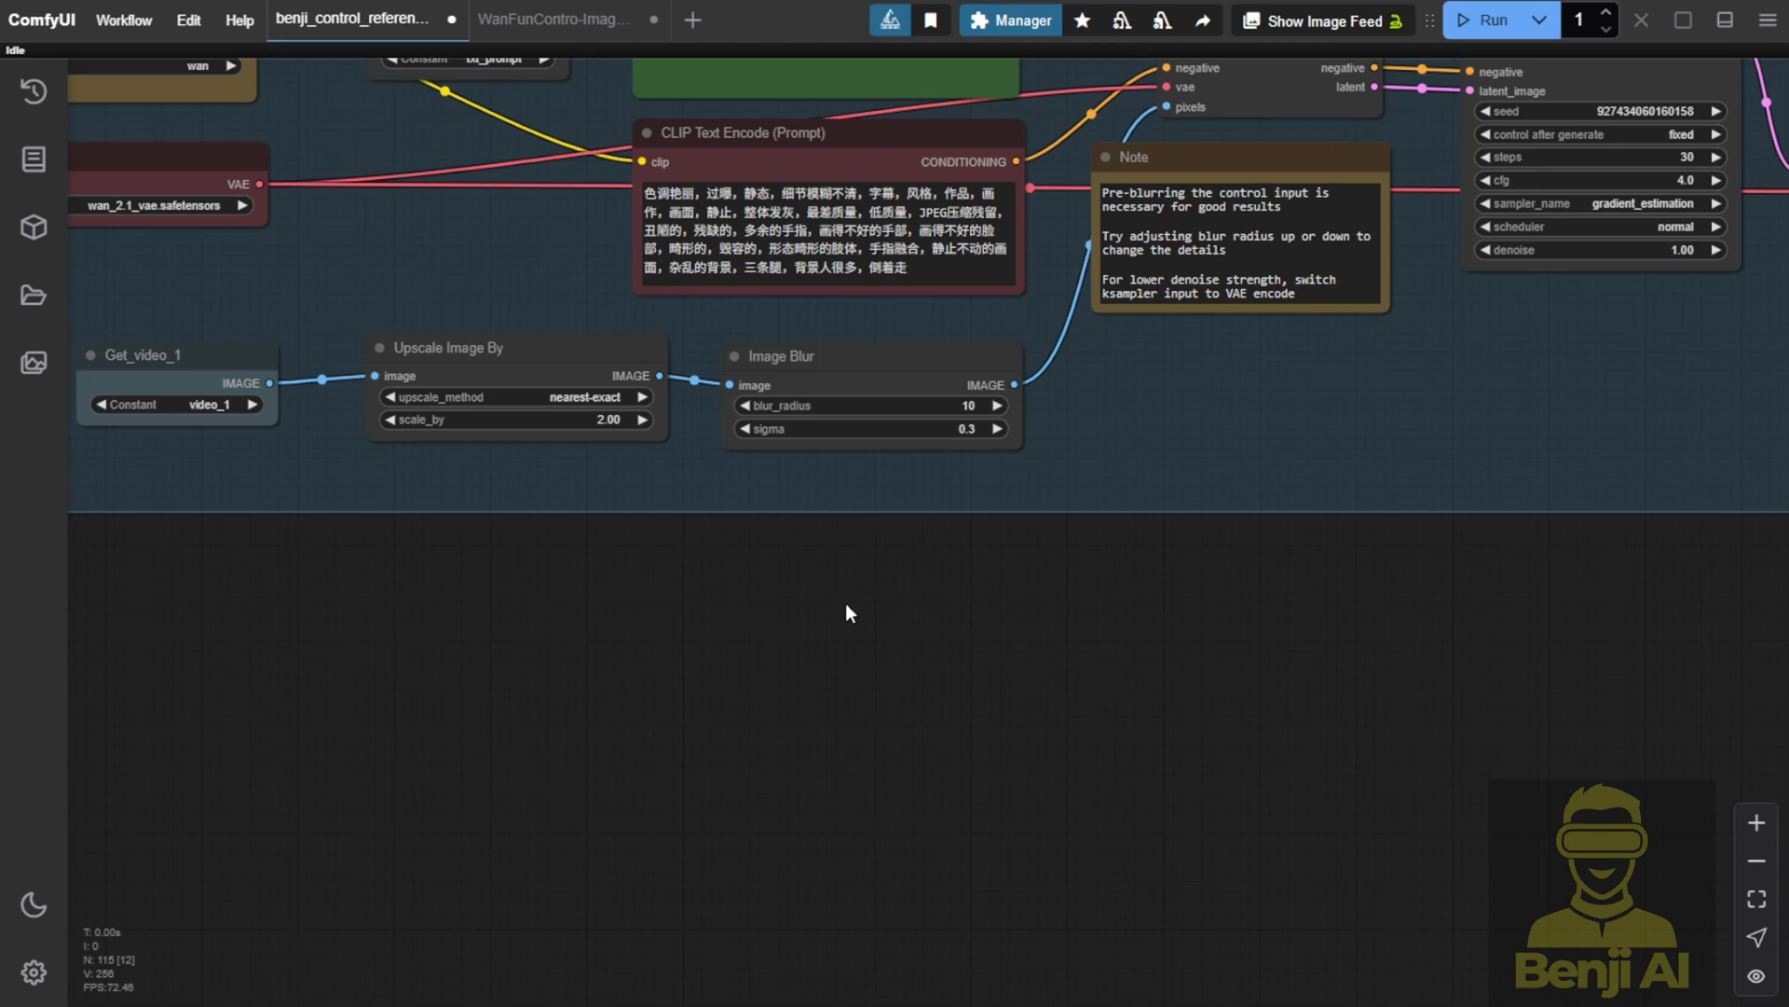
{"action": "scroll", "coordinate": [845, 602], "scroll_direction": "down", "scroll_amount": 5}
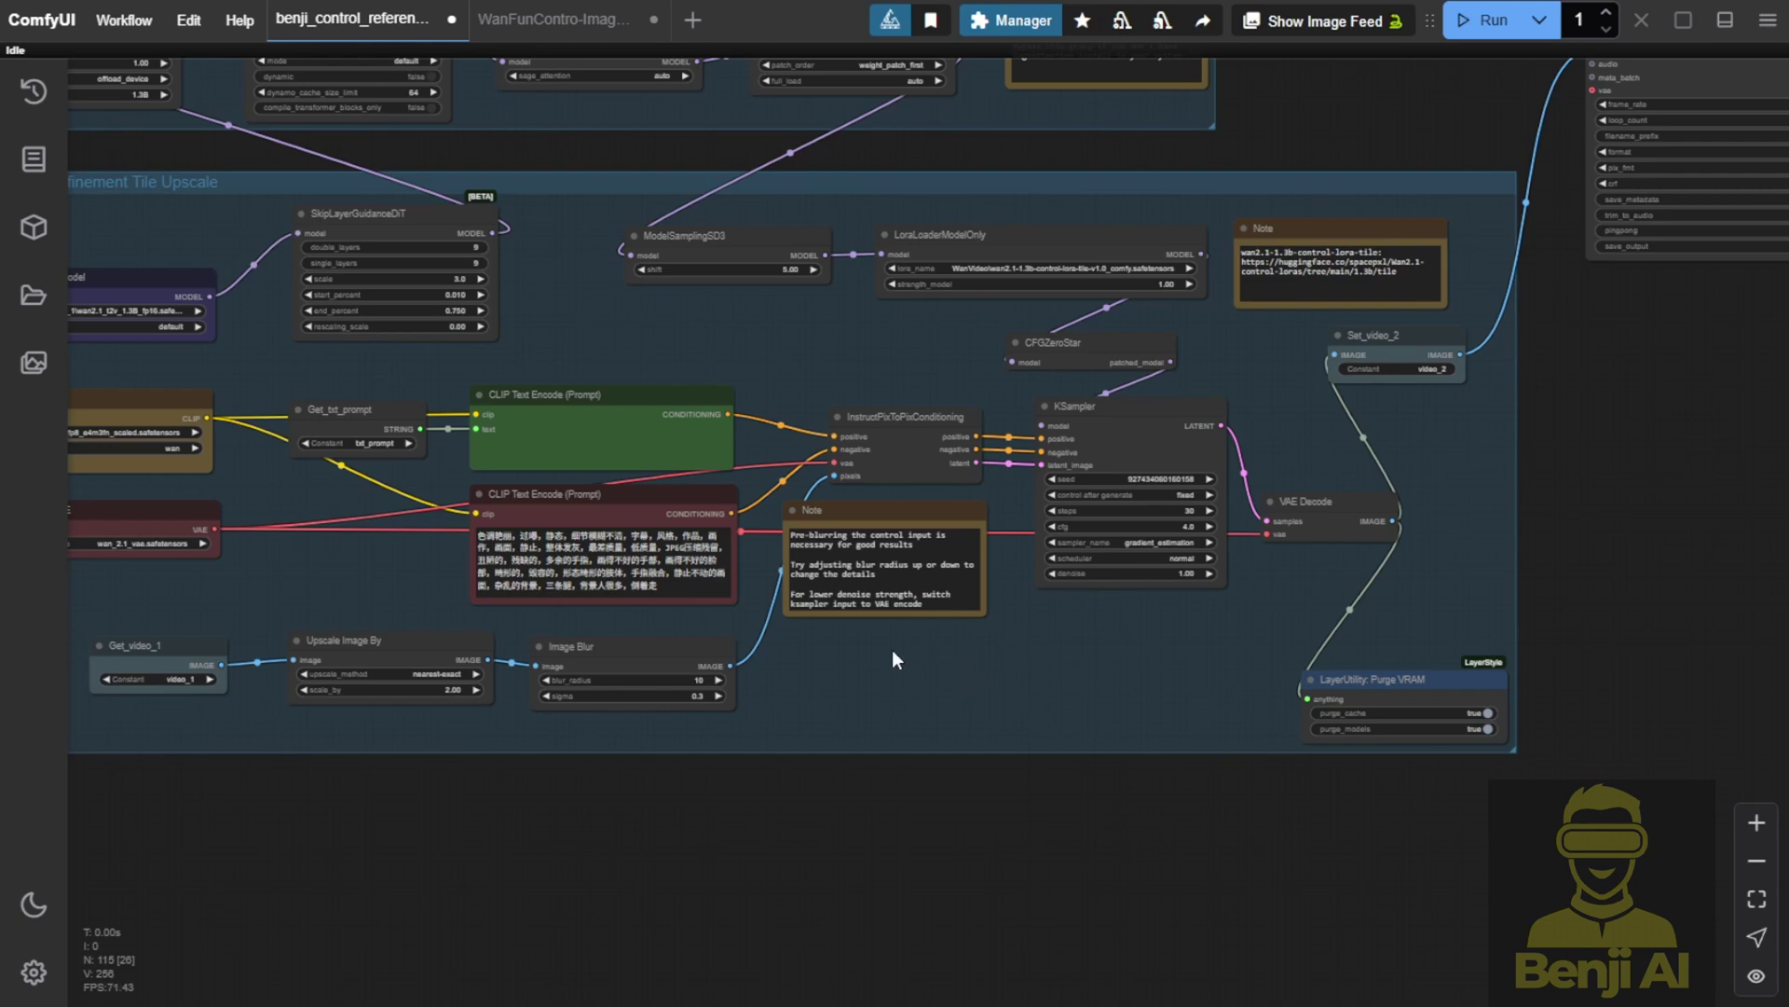
{"action": "scroll", "coordinate": [1076, 504], "scroll_direction": "up", "scroll_amount": 3}
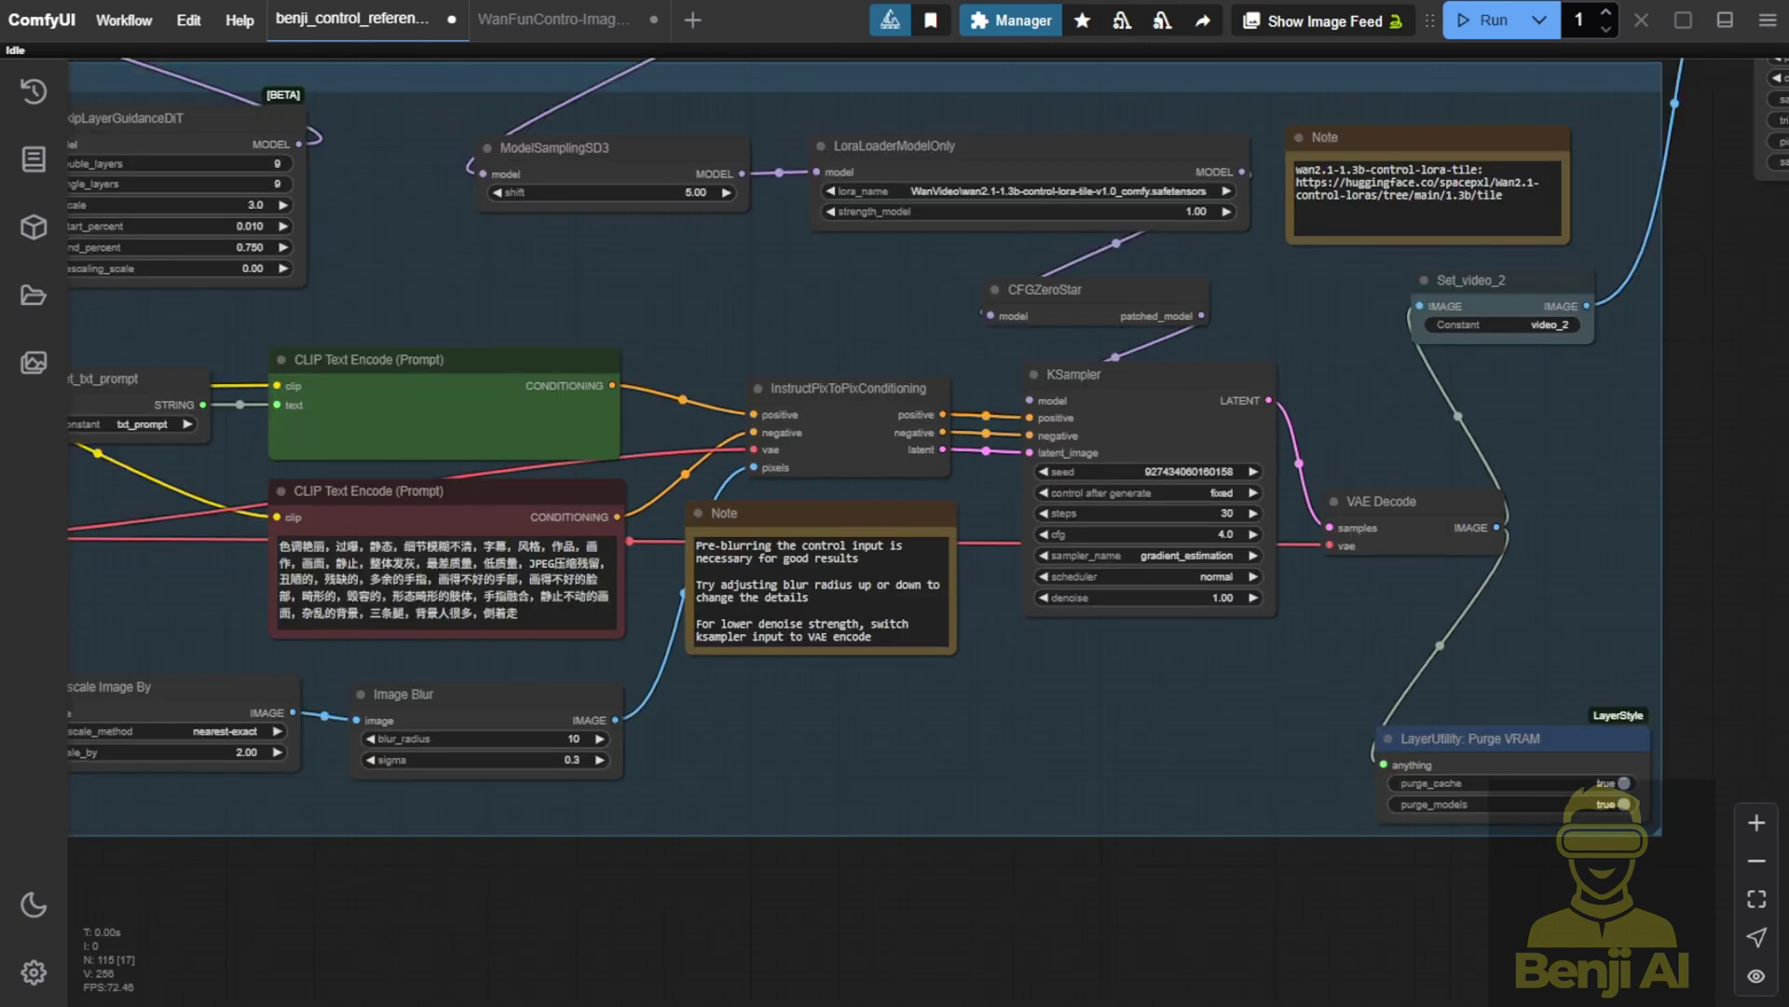
{"action": "scroll", "coordinate": [1078, 288], "scroll_direction": "up", "scroll_amount": 3}
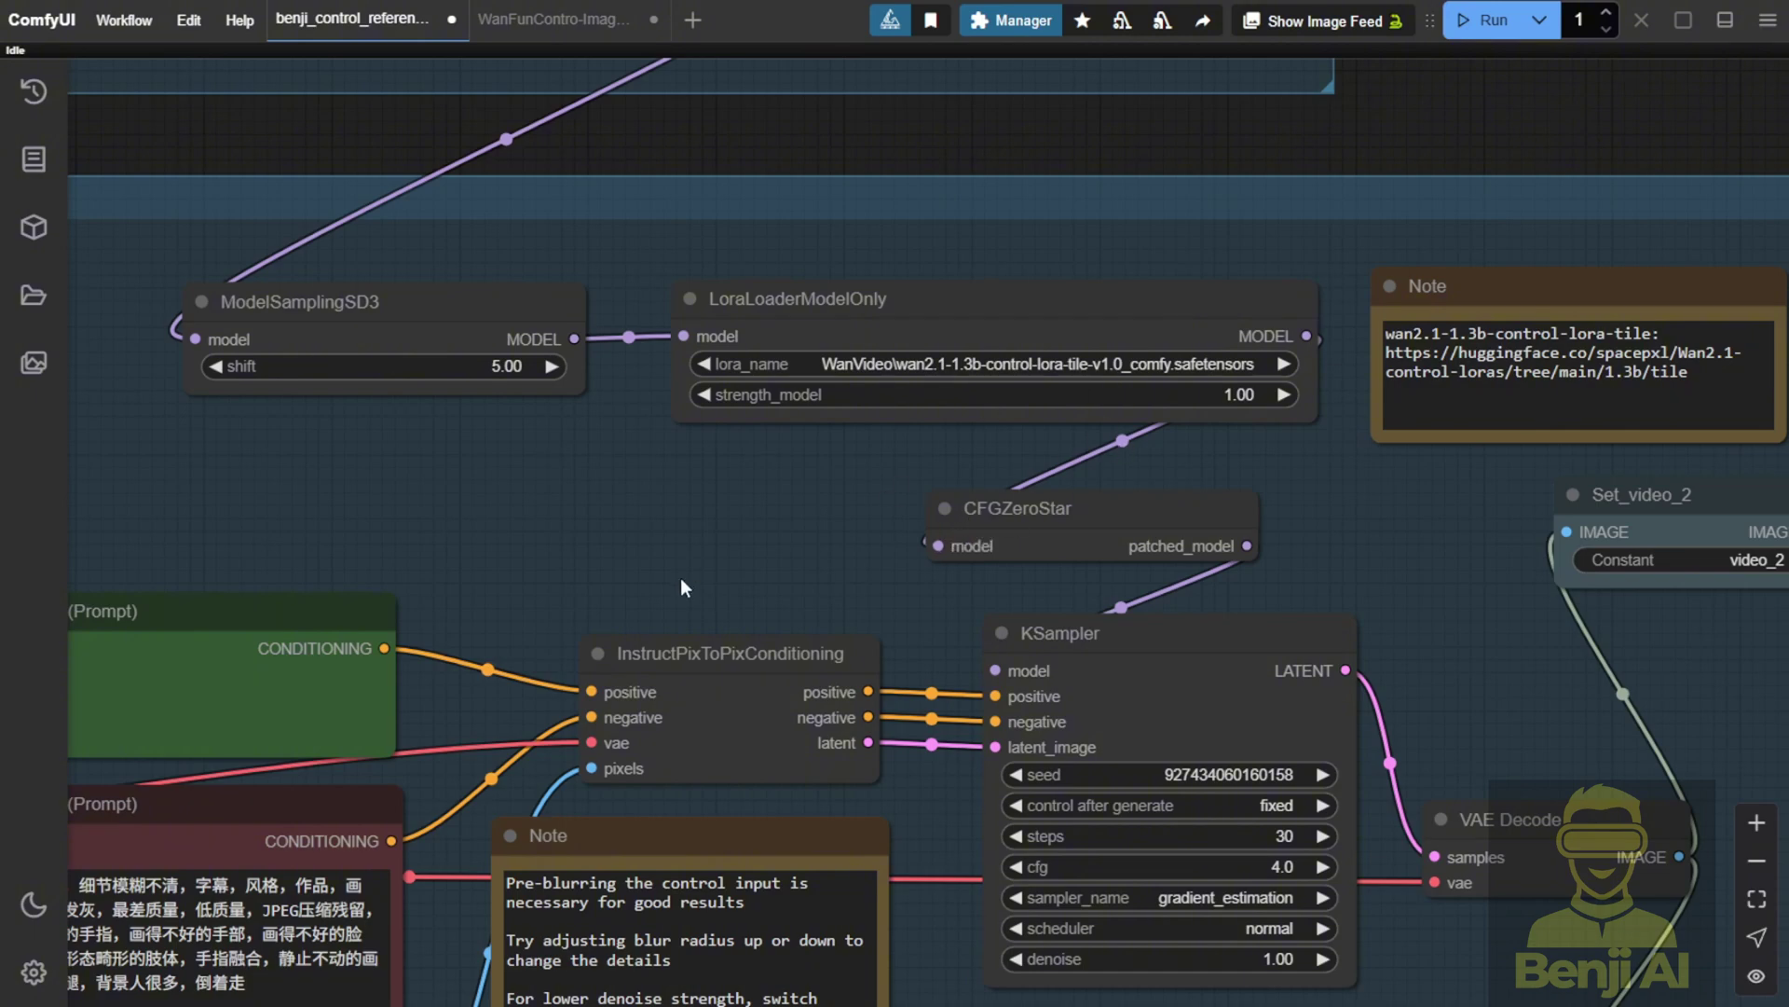
{"action": "scroll", "coordinate": [690, 567], "scroll_direction": "down", "scroll_amount": 2}
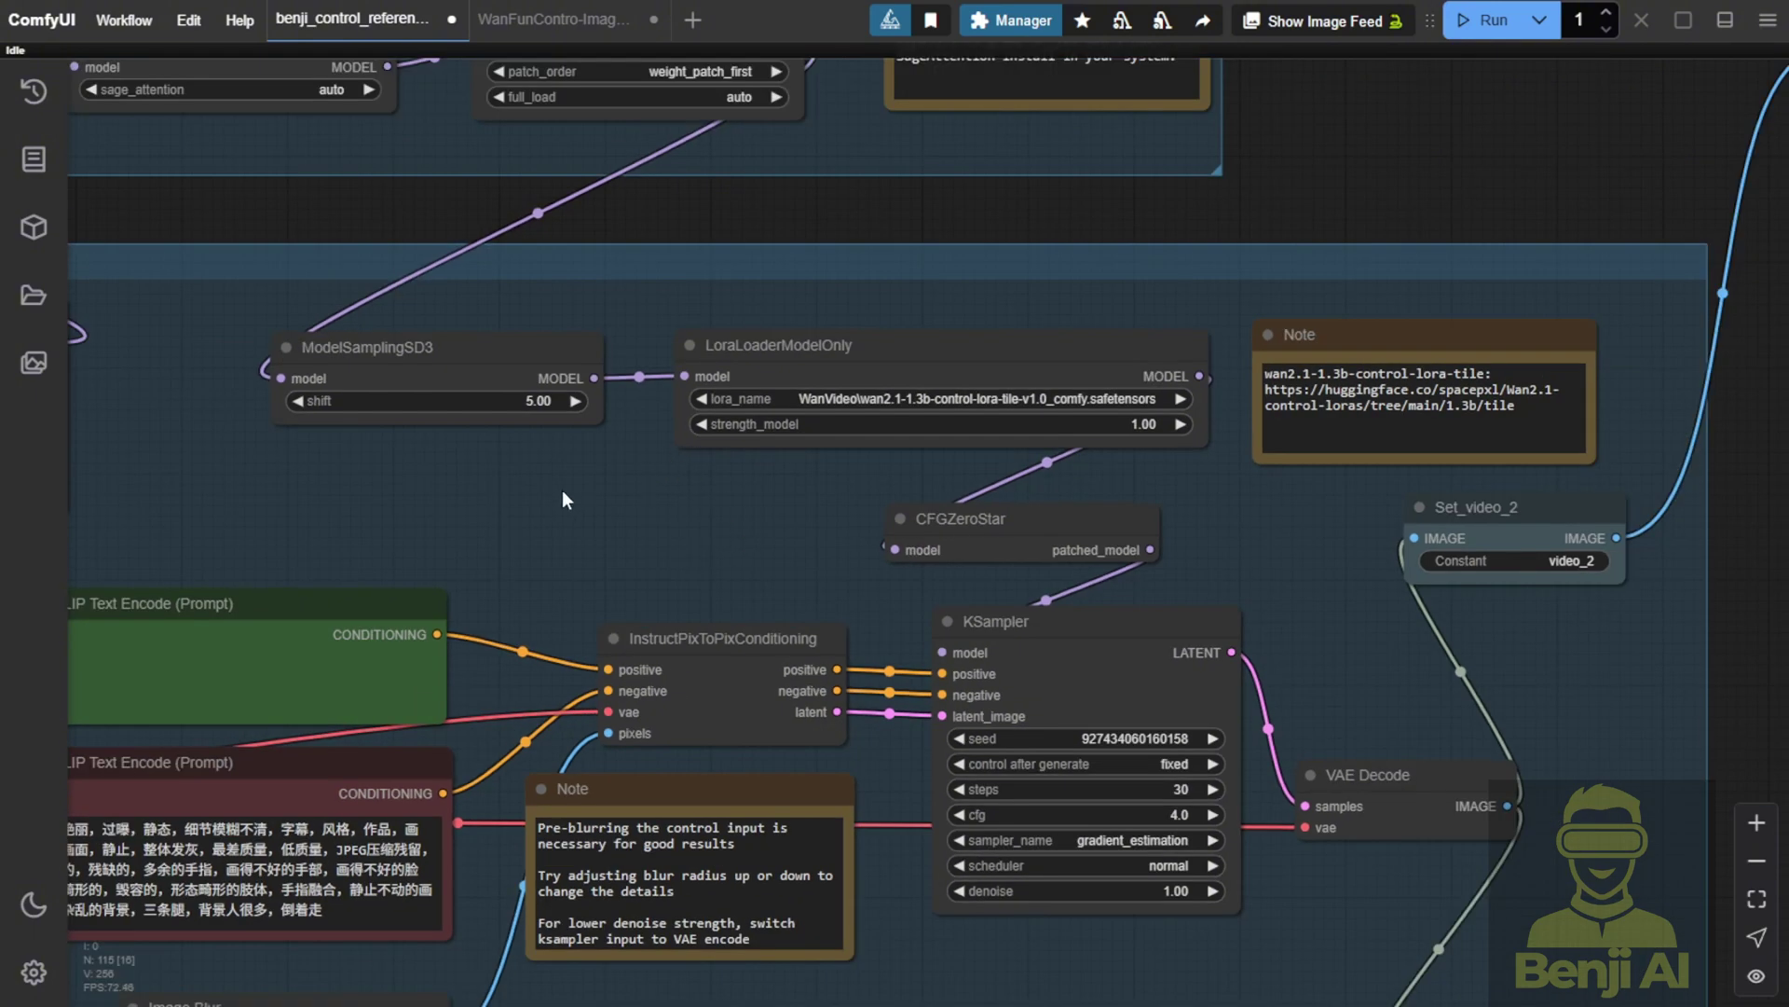
Step: Zoom out to the graph overview, then in on the Video Setting group (480 × 832, length 81)
{"action": "scroll", "coordinate": [562, 489], "scroll_direction": "down", "scroll_amount": 2}
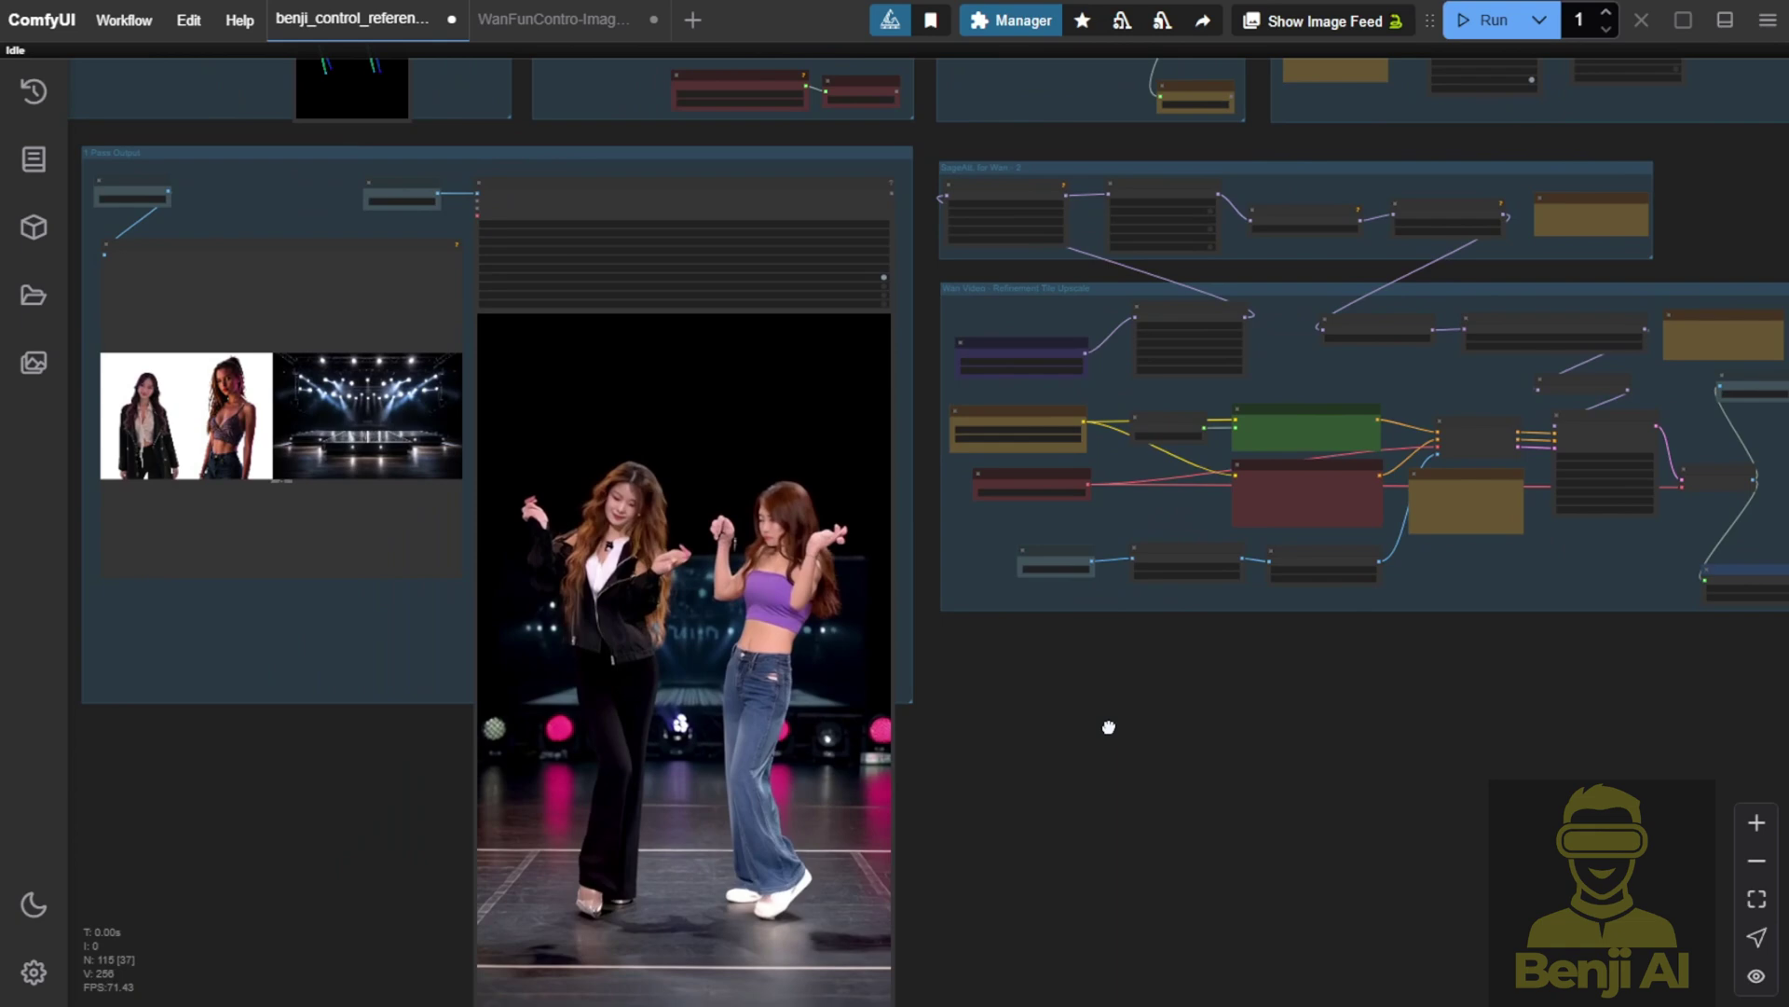
{"action": "scroll", "coordinate": [1155, 695], "scroll_direction": "down", "scroll_amount": 3}
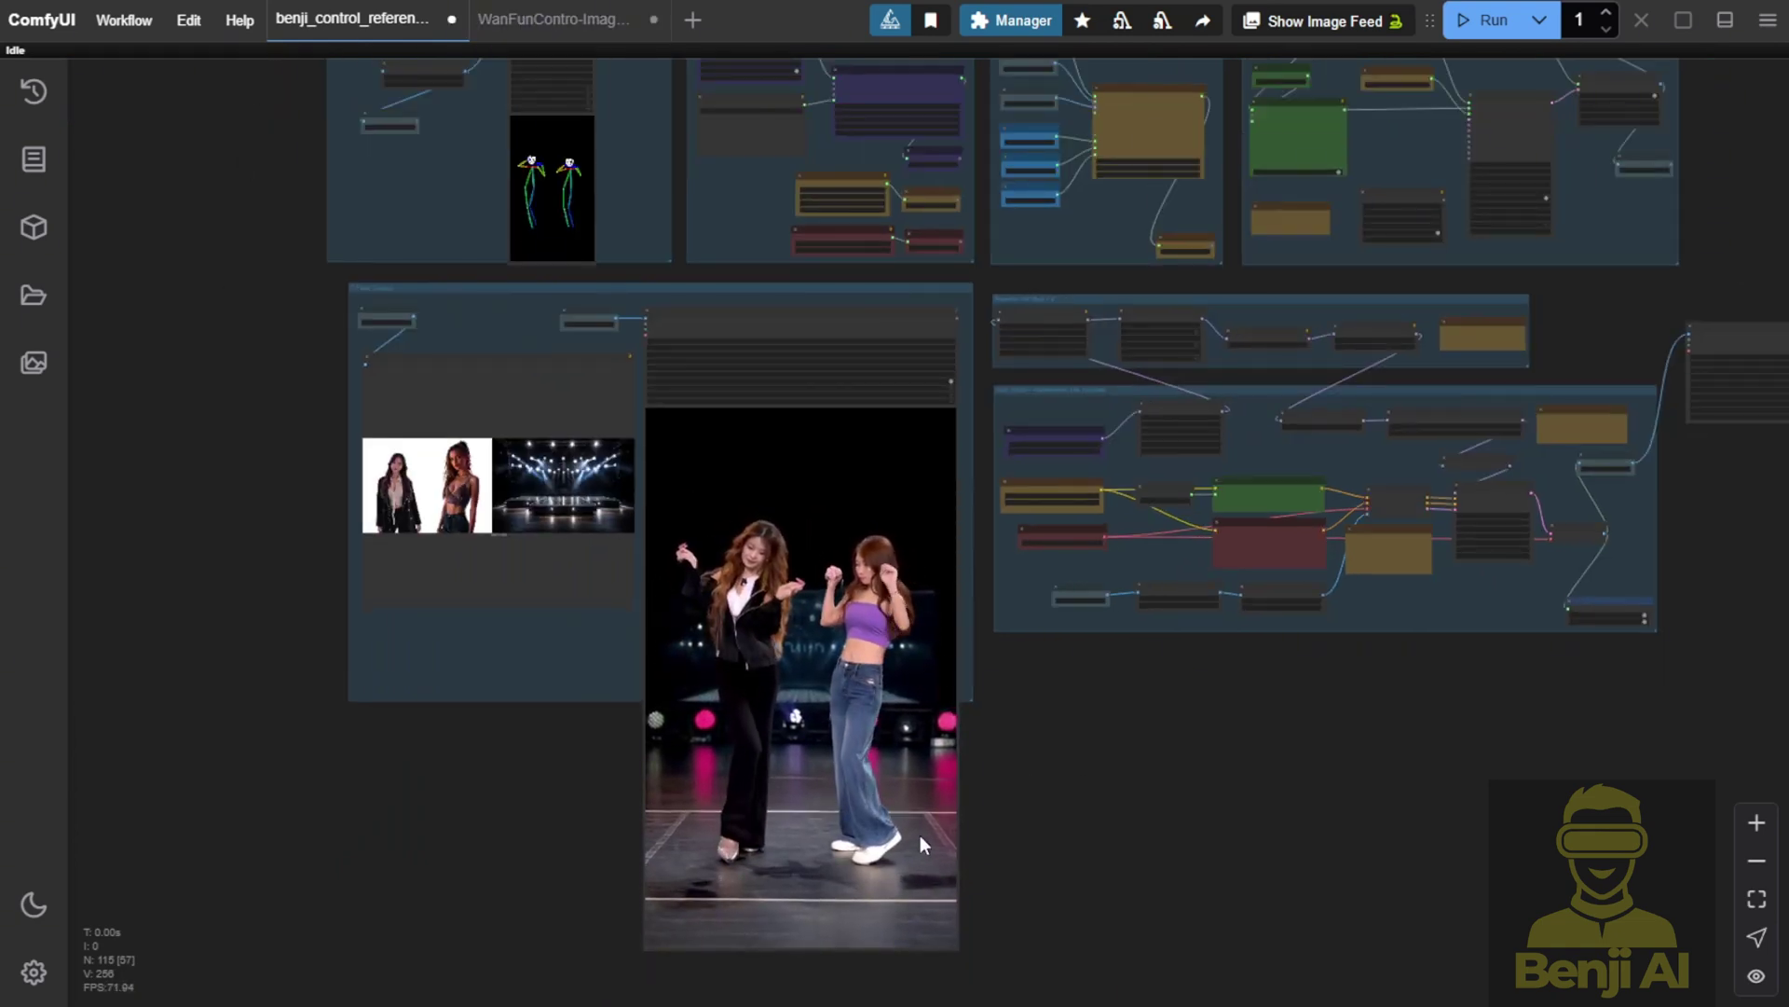
{"action": "scroll", "coordinate": [920, 835], "scroll_direction": "up", "scroll_amount": 2}
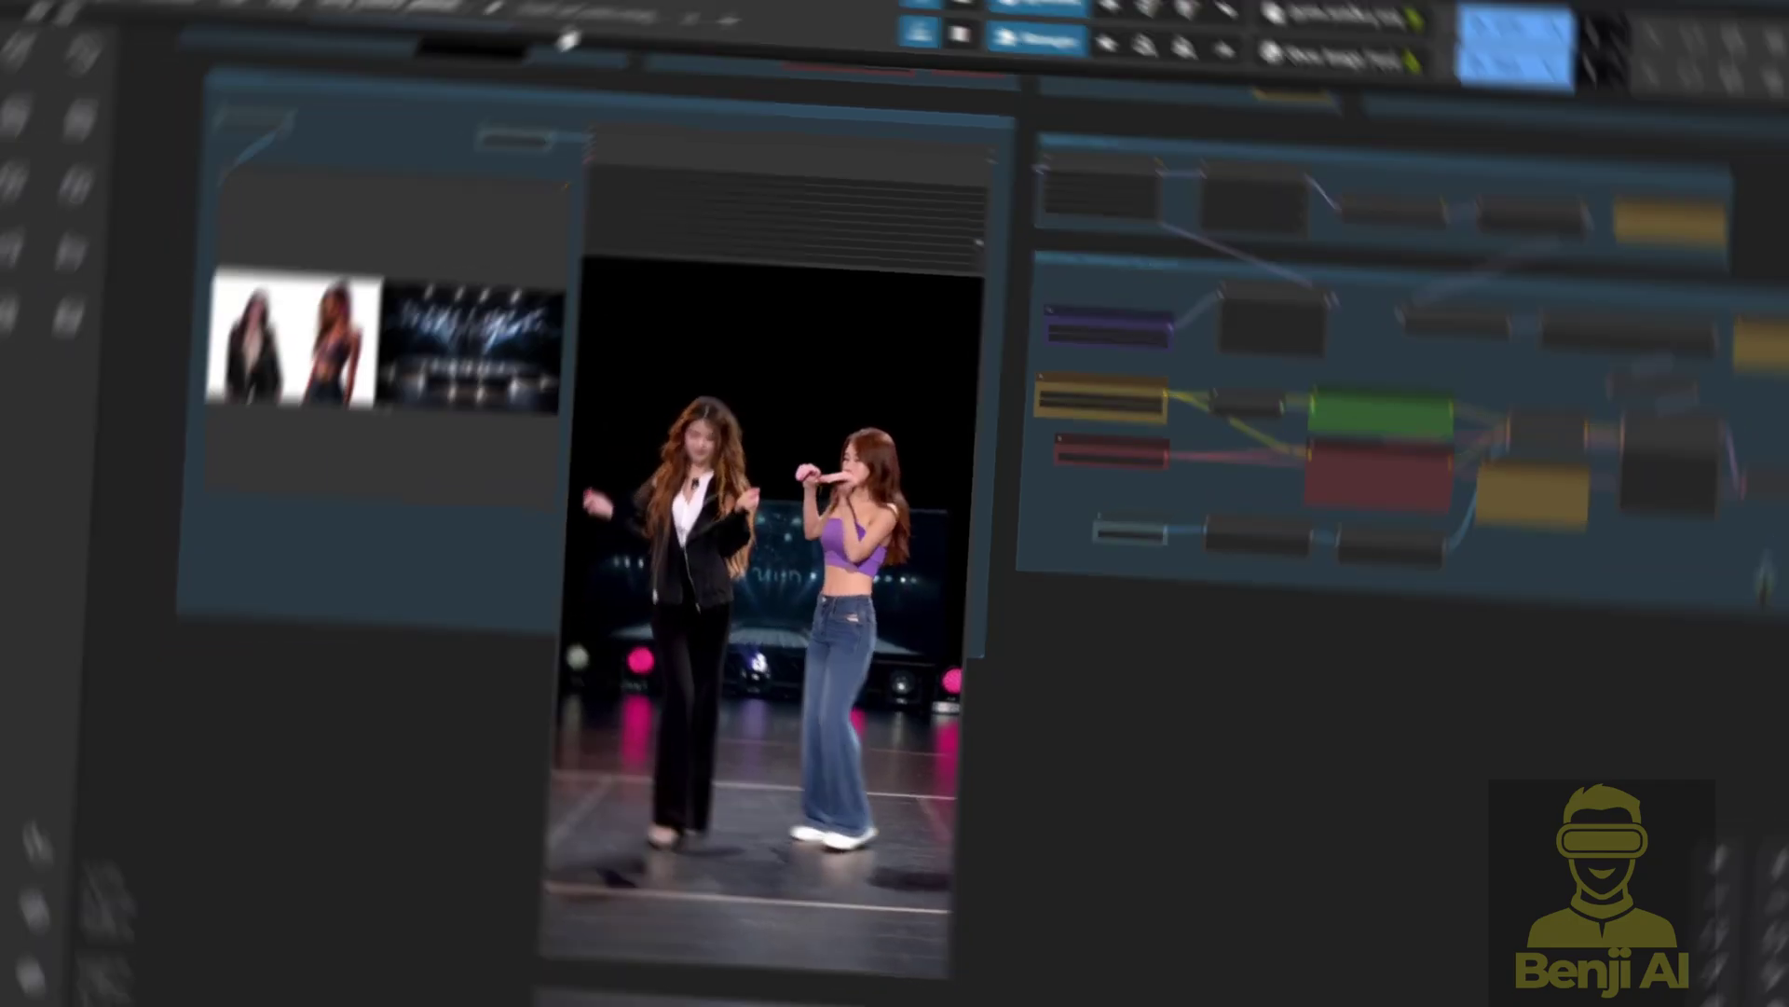
{"action": "scroll", "coordinate": [613, 340], "scroll_direction": "up", "scroll_amount": 2}
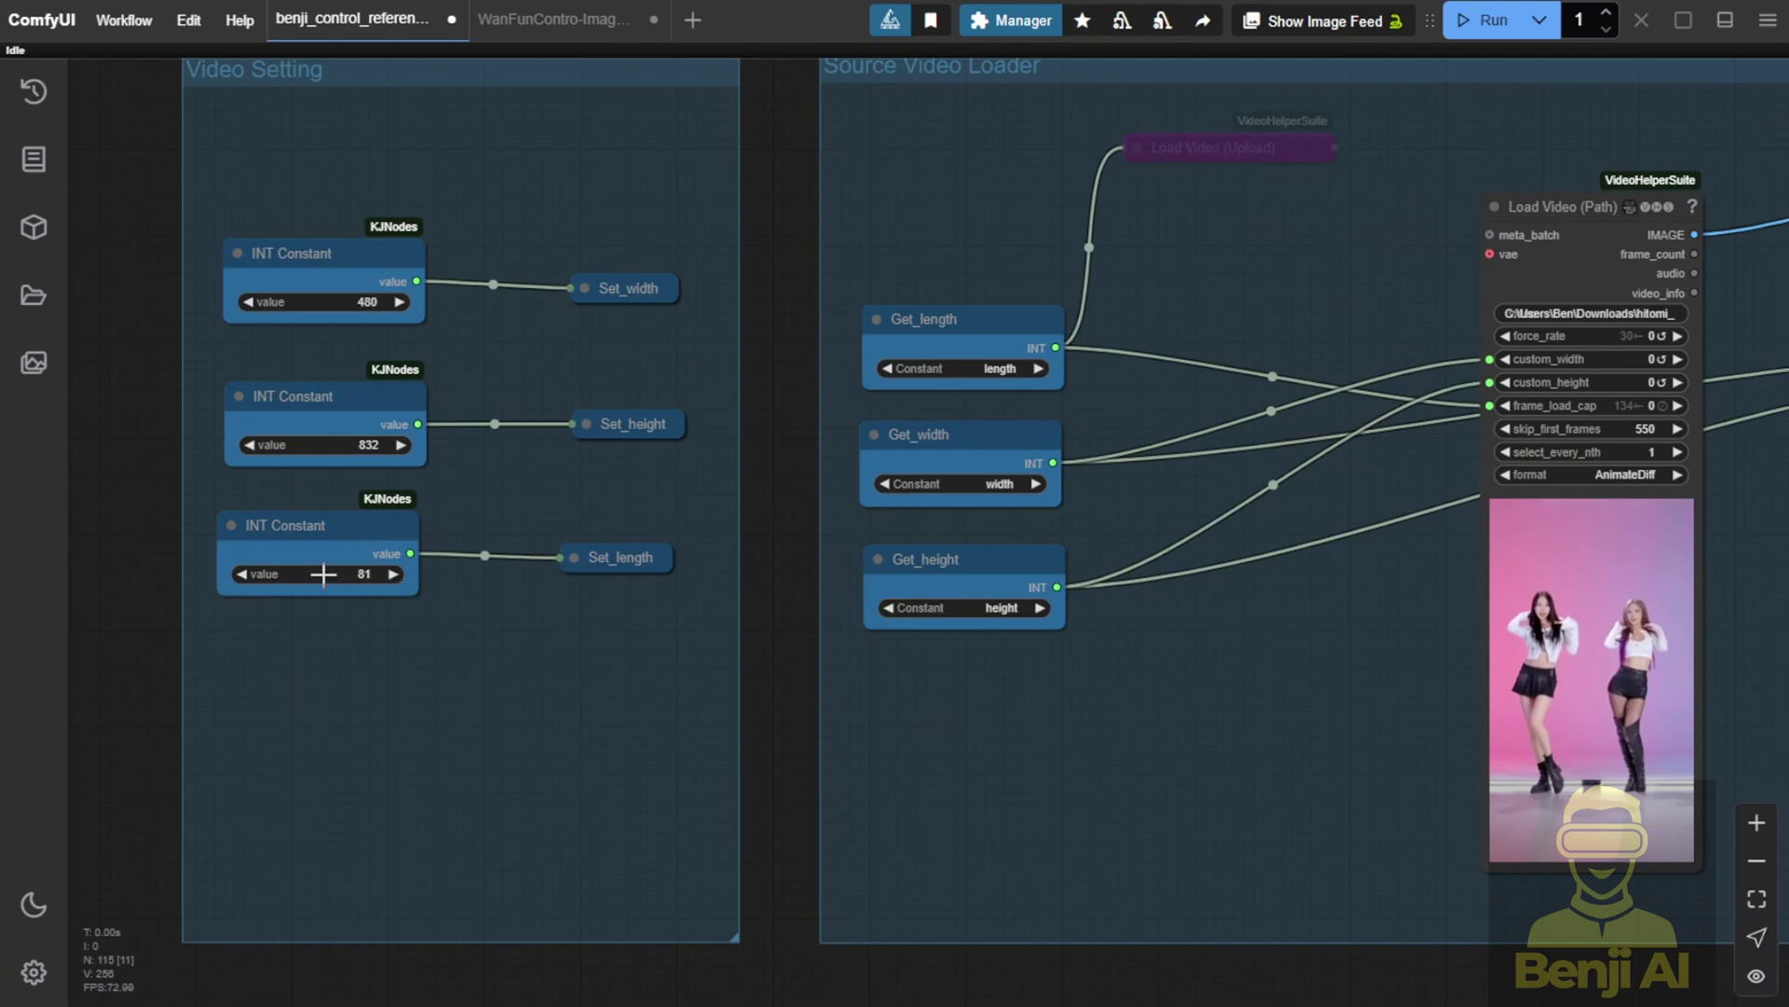
Step: Change Load Video (Path) skip_first_frames from 550 to 81, matching the 81-frame length constant
{"action": "scroll", "coordinate": [373, 597], "scroll_direction": "up", "scroll_amount": 3}
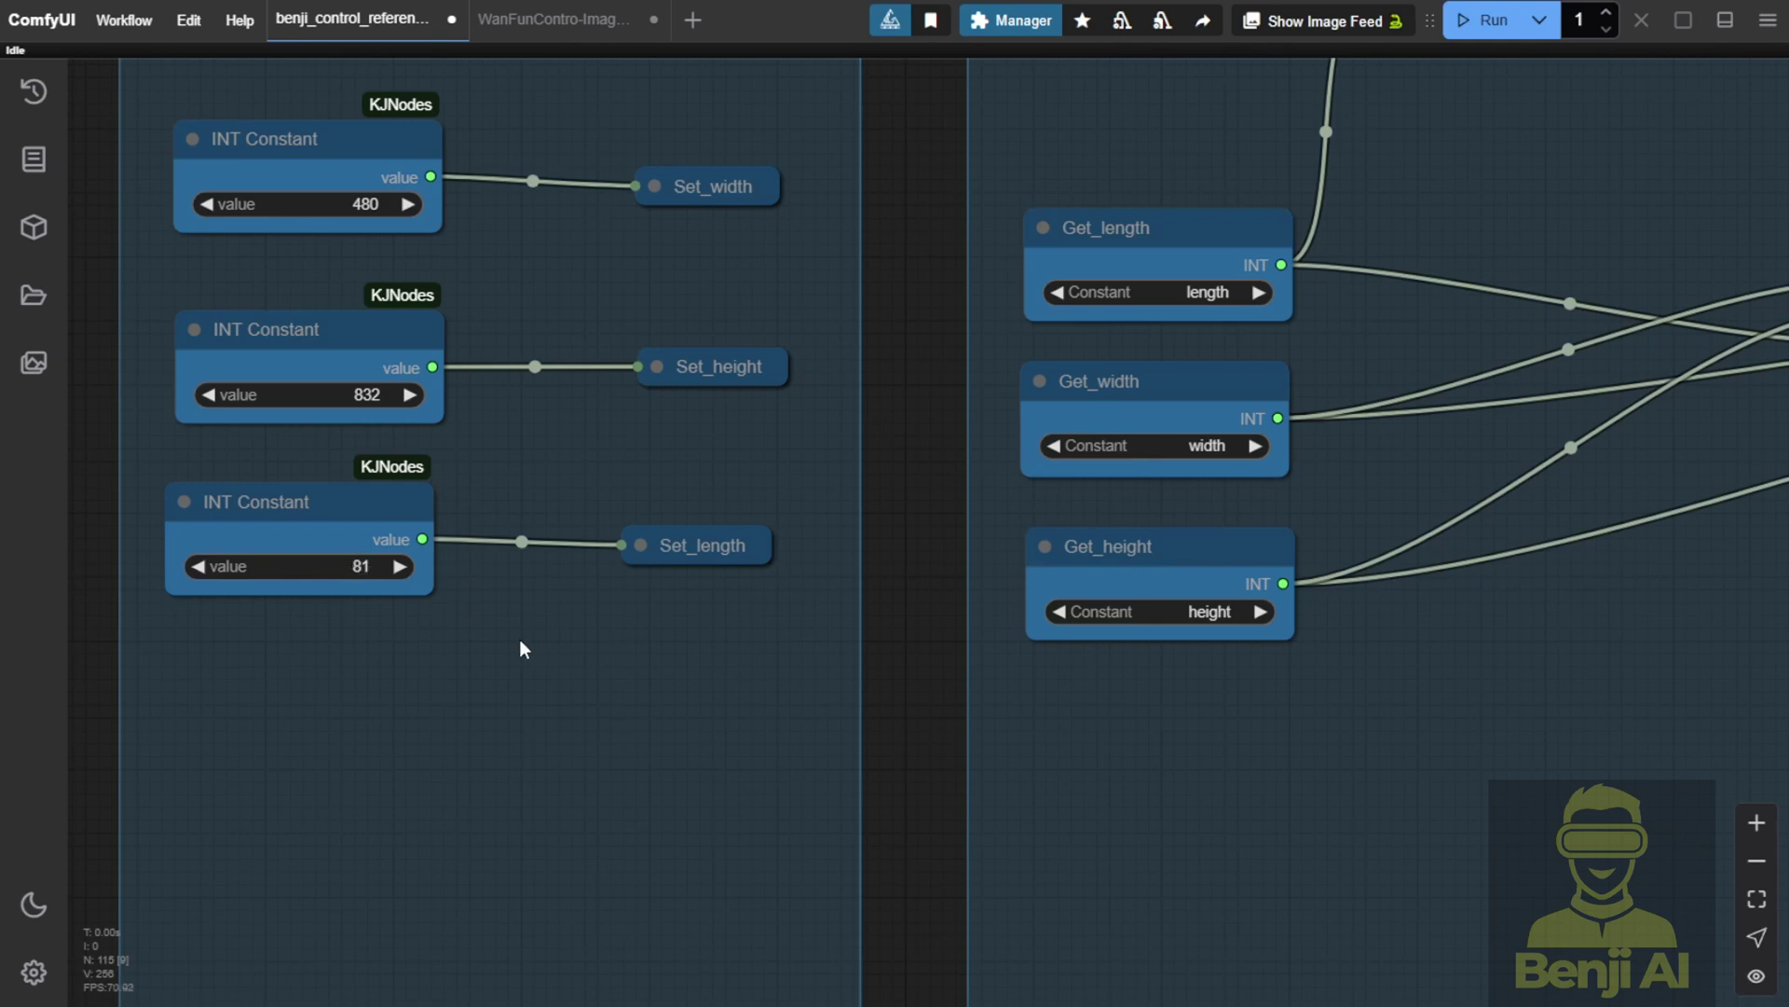
{"action": "left_click", "coordinate": [355, 539]}
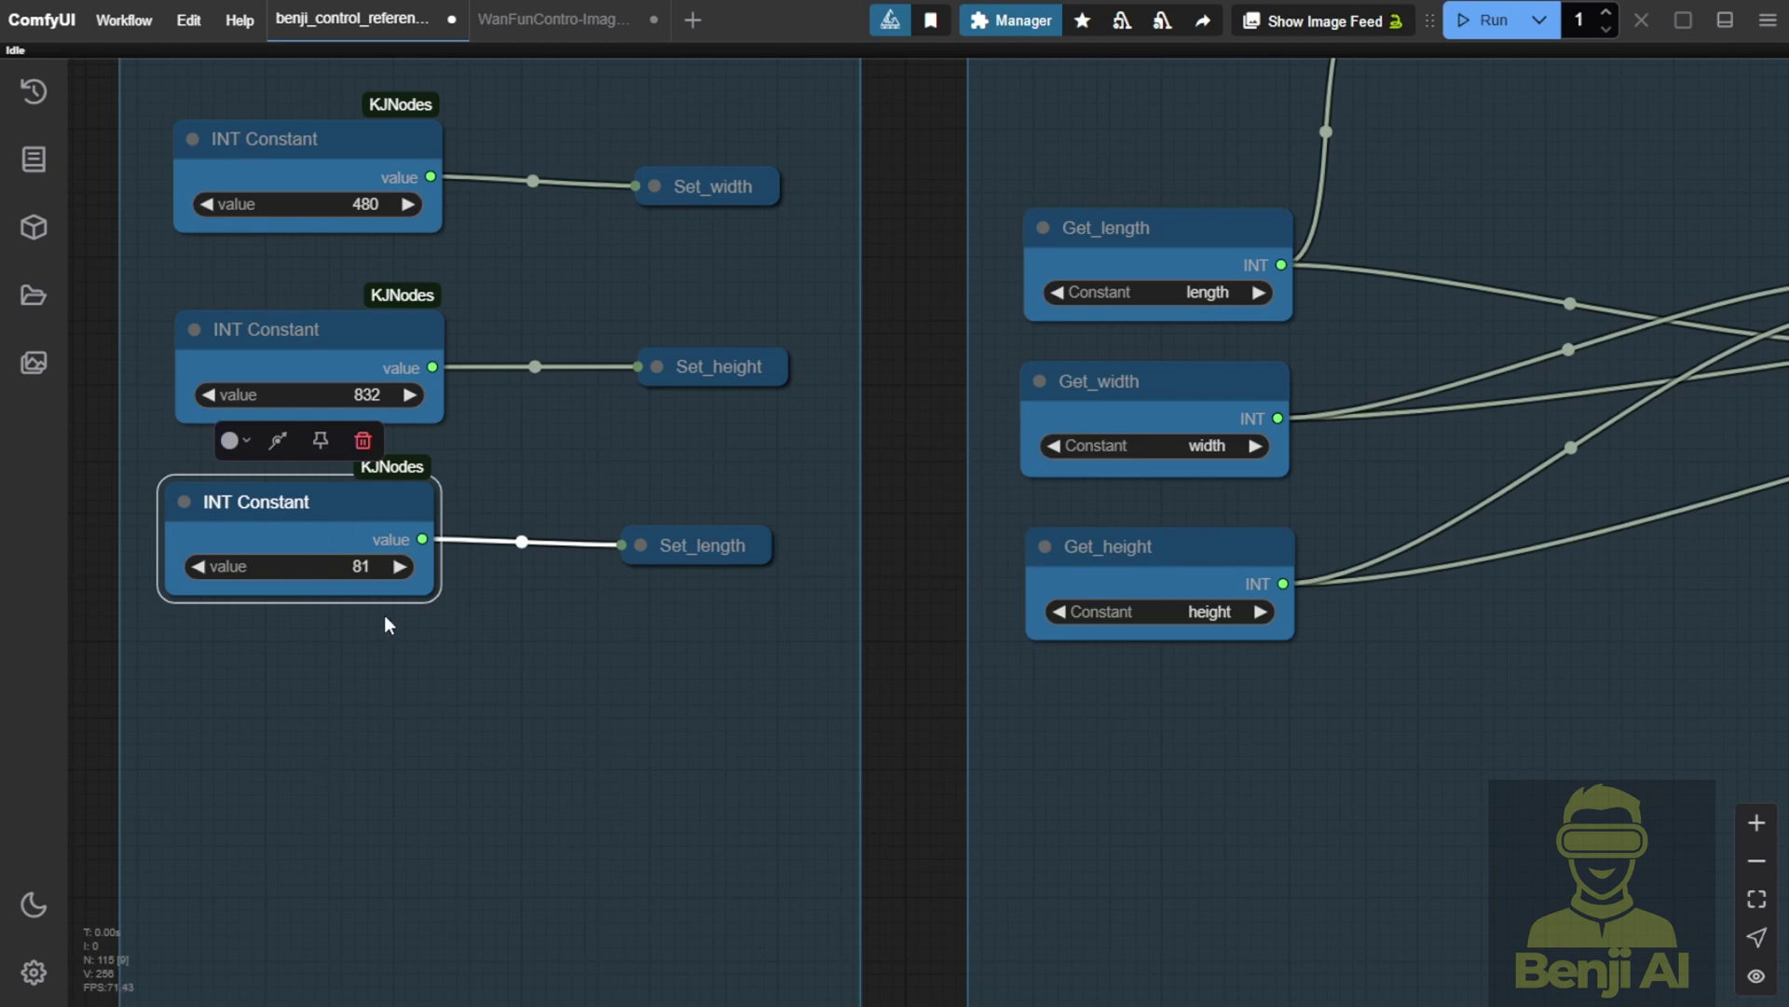
{"action": "scroll", "coordinate": [615, 542], "scroll_direction": "down", "scroll_amount": 2}
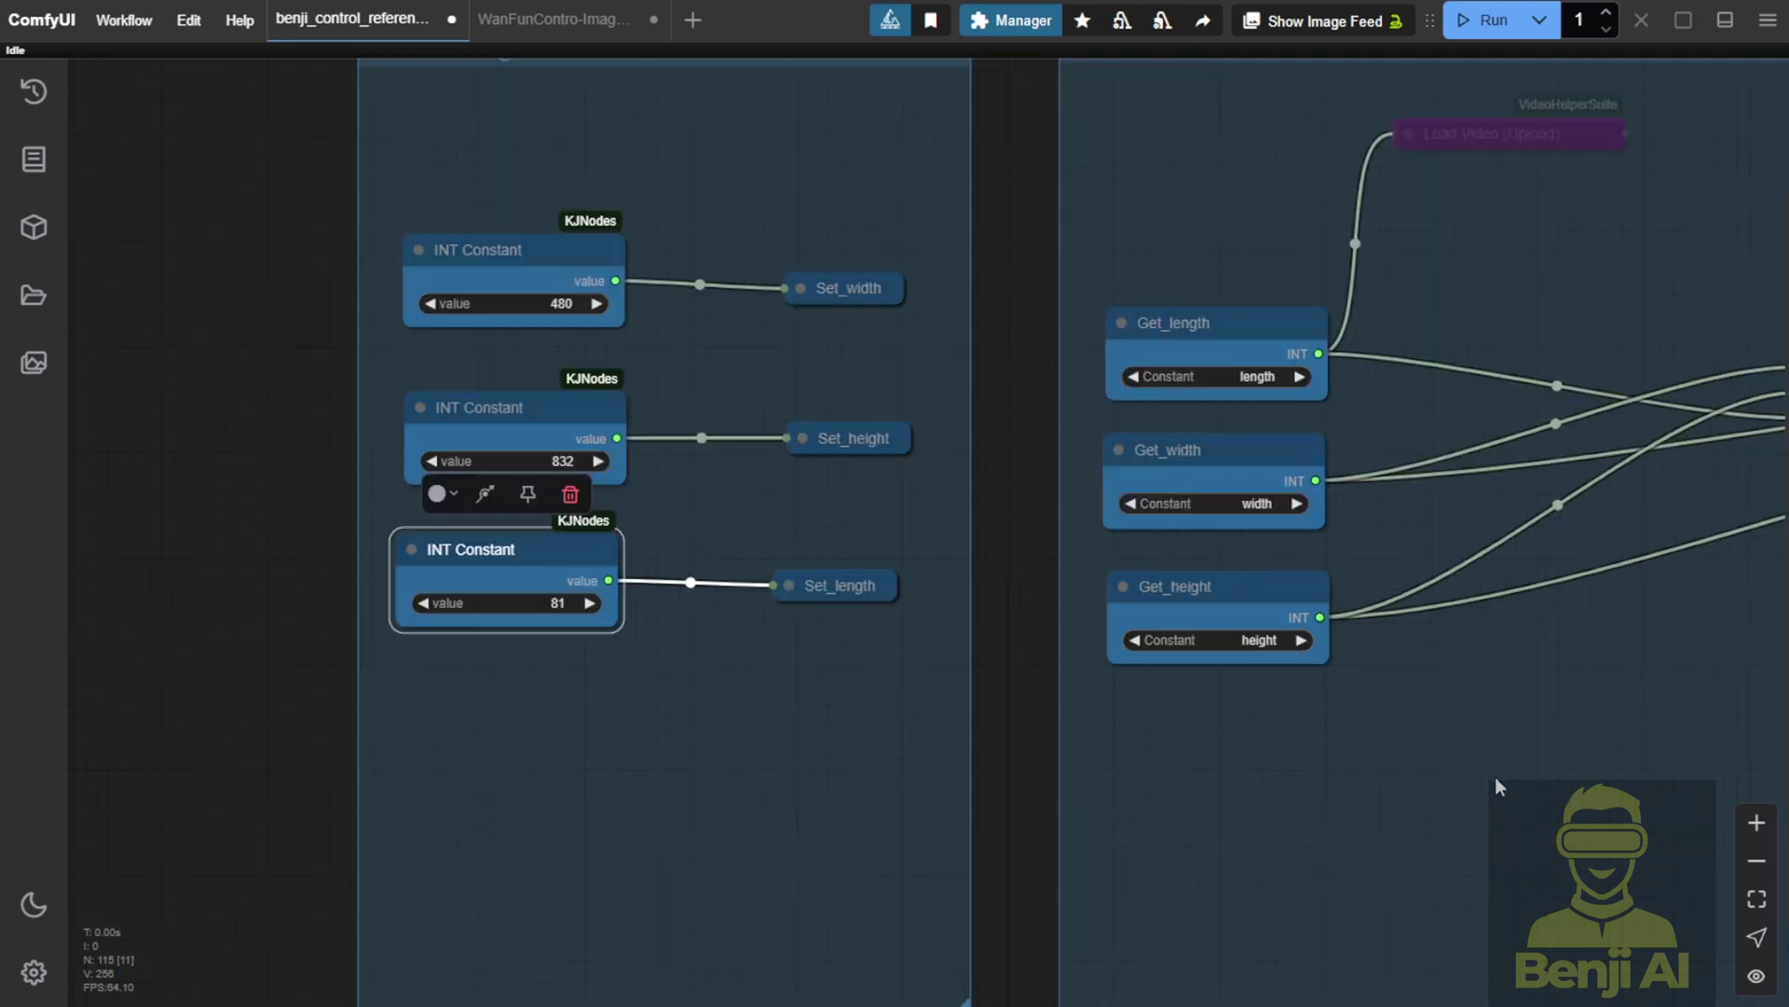
{"action": "left_click_drag", "start_coordinate": [1771, 478], "coordinate": [1096, 427]}
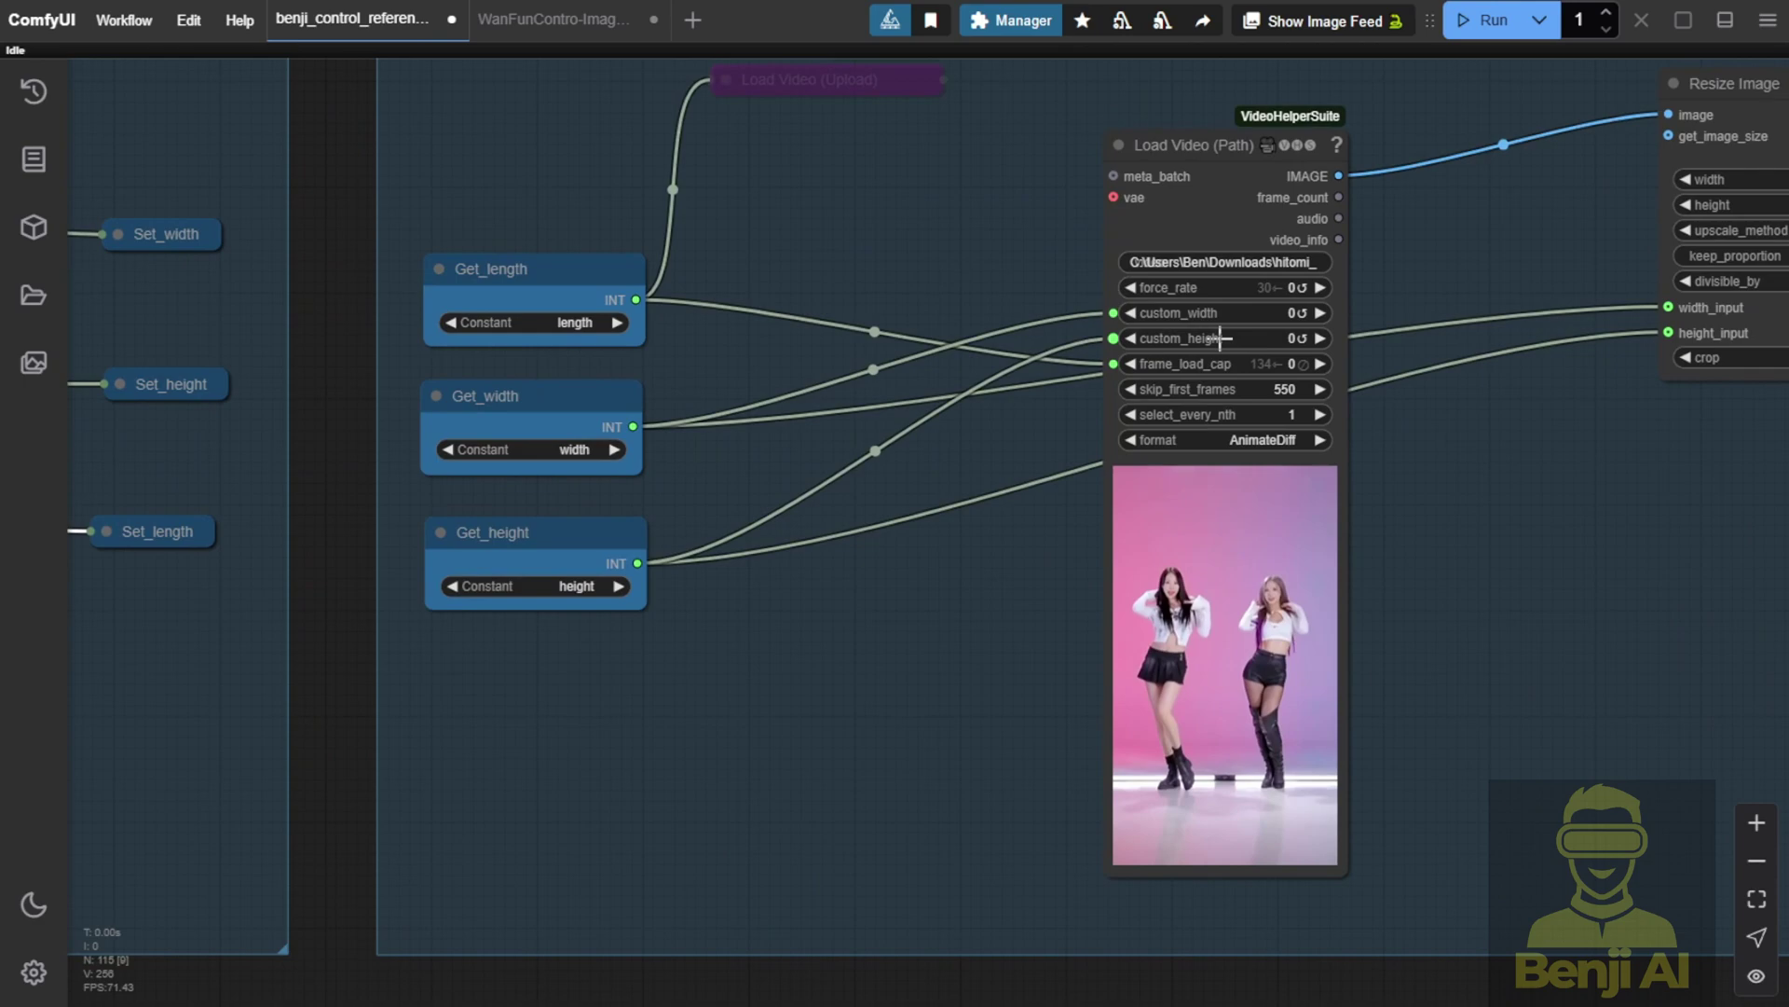
{"action": "scroll", "coordinate": [1216, 321], "scroll_direction": "up", "scroll_amount": 1}
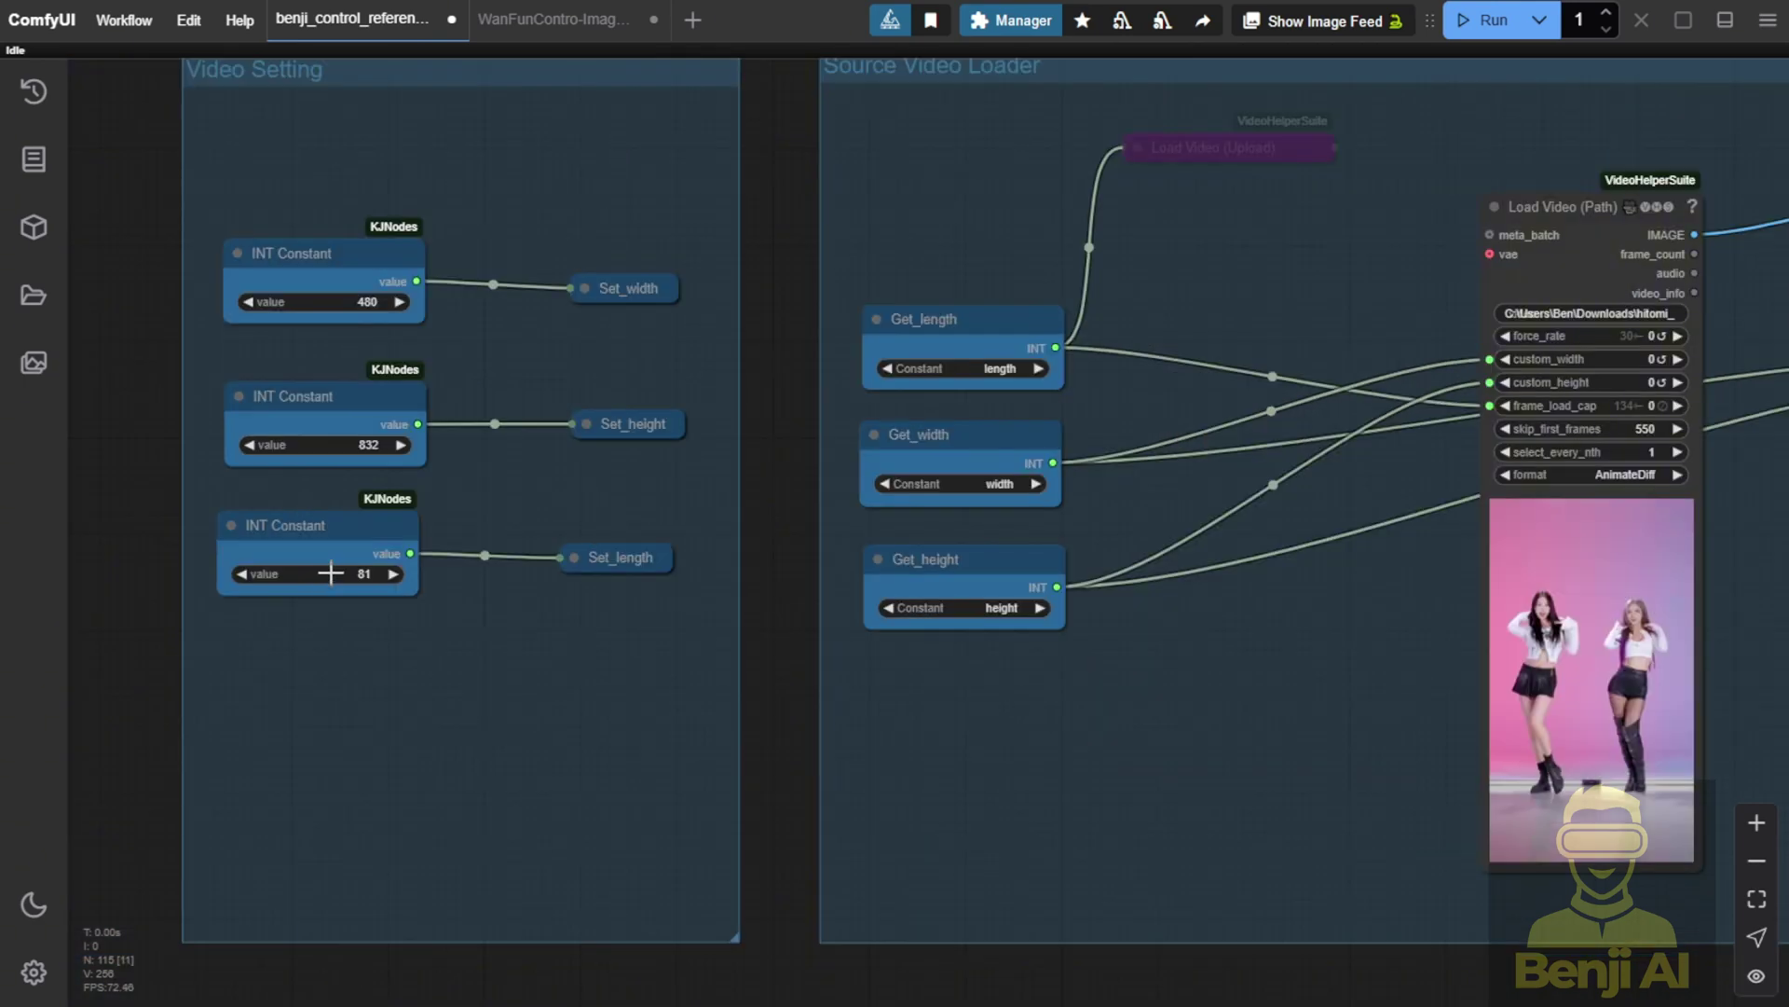
{"action": "scroll", "coordinate": [373, 596], "scroll_direction": "up", "scroll_amount": 3}
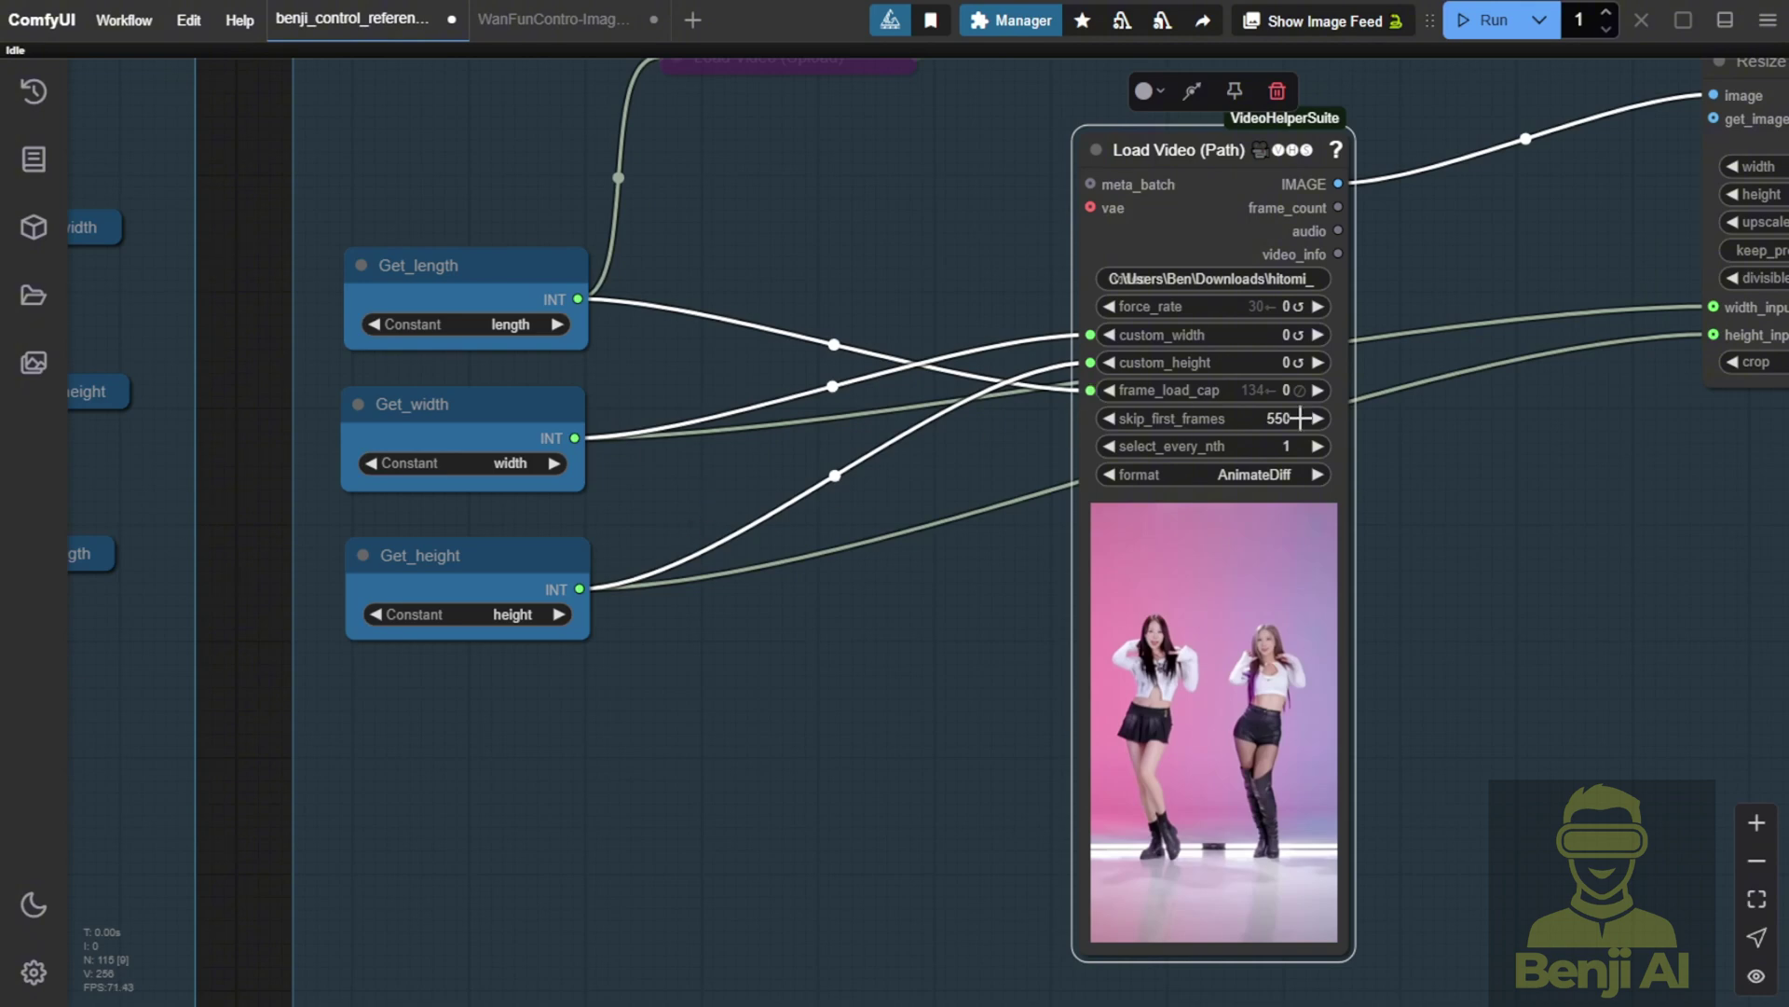
{"action": "left_click", "coordinate": [1312, 413]}
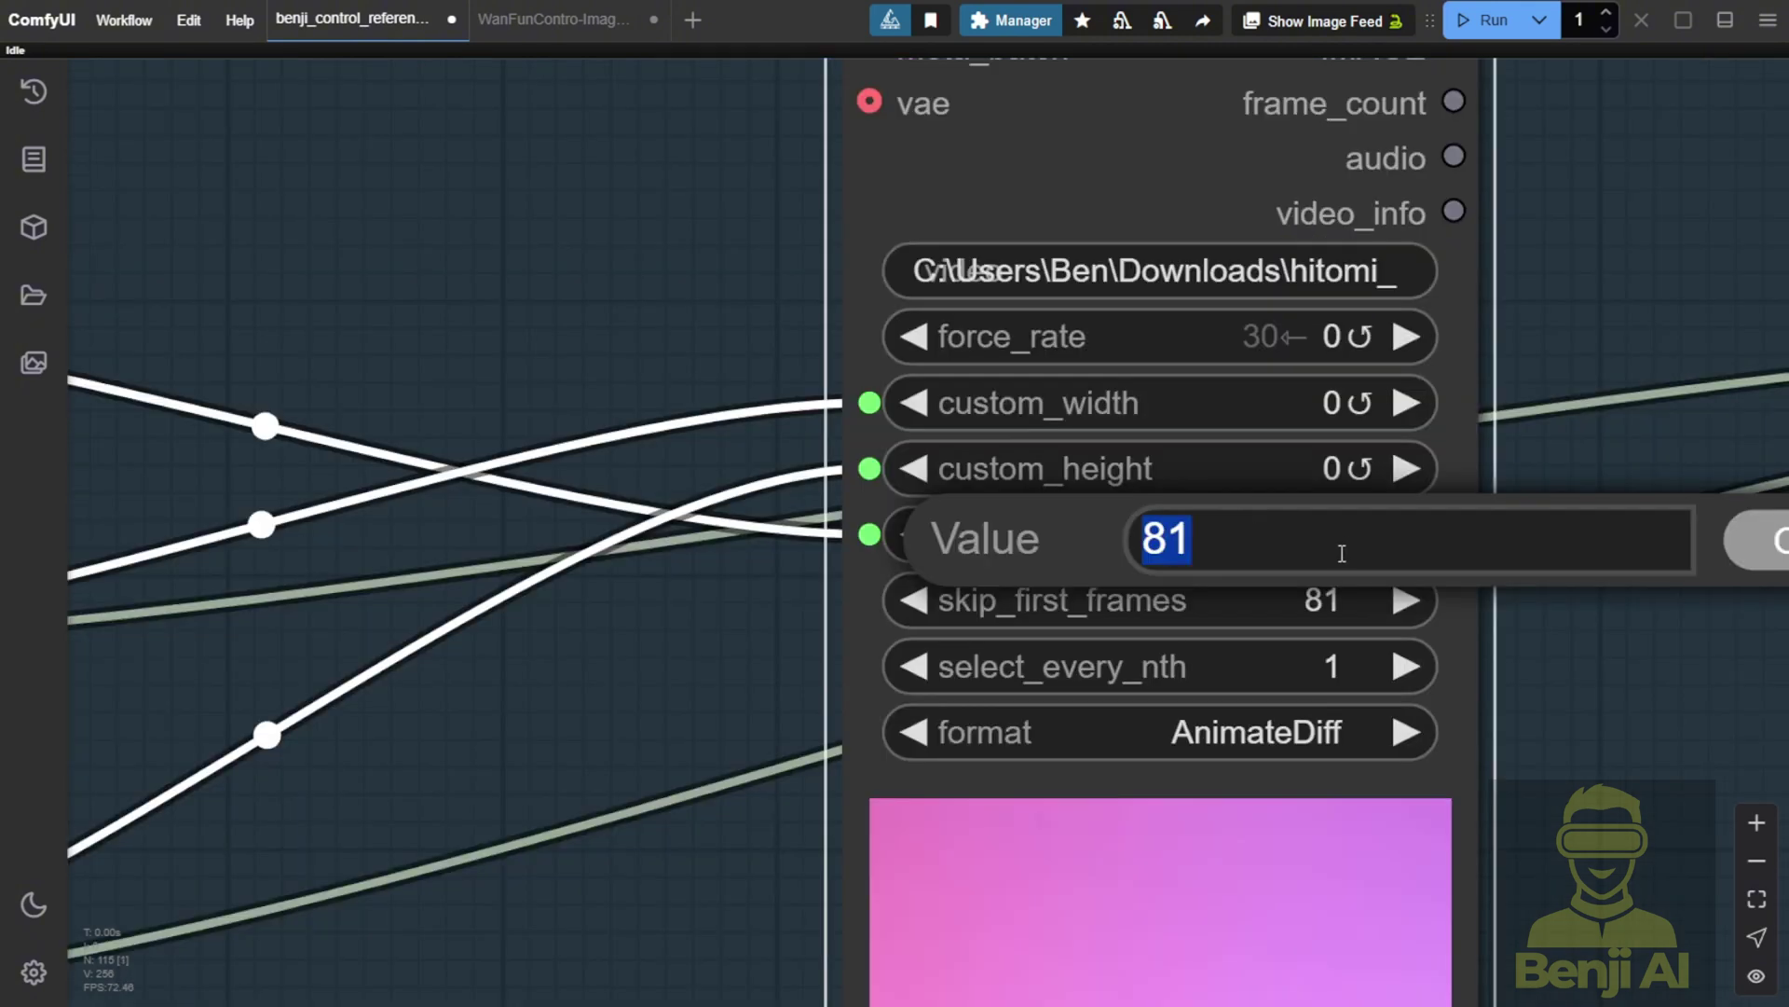
{"action": "left_click", "coordinate": [1749, 543]}
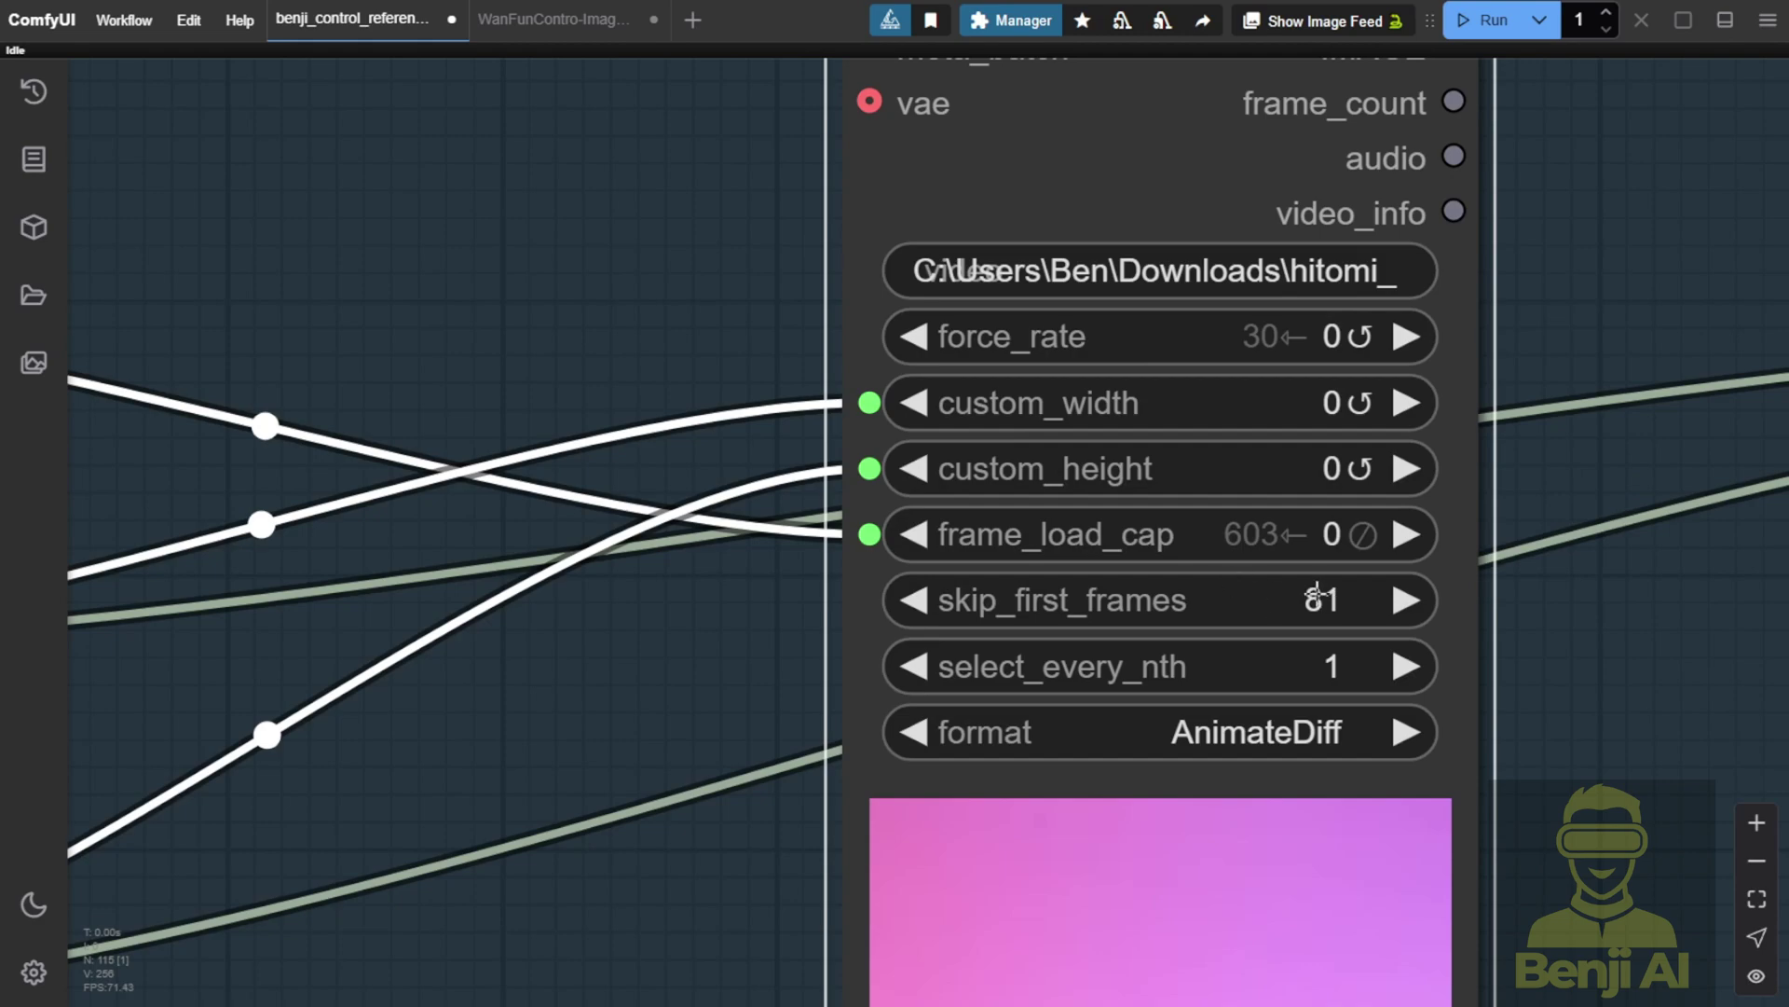
{"action": "scroll", "coordinate": [1317, 592], "scroll_direction": "down", "scroll_amount": 5}
{"action": "left_click_drag", "start_coordinate": [1458, 641], "coordinate": [640, 578]}
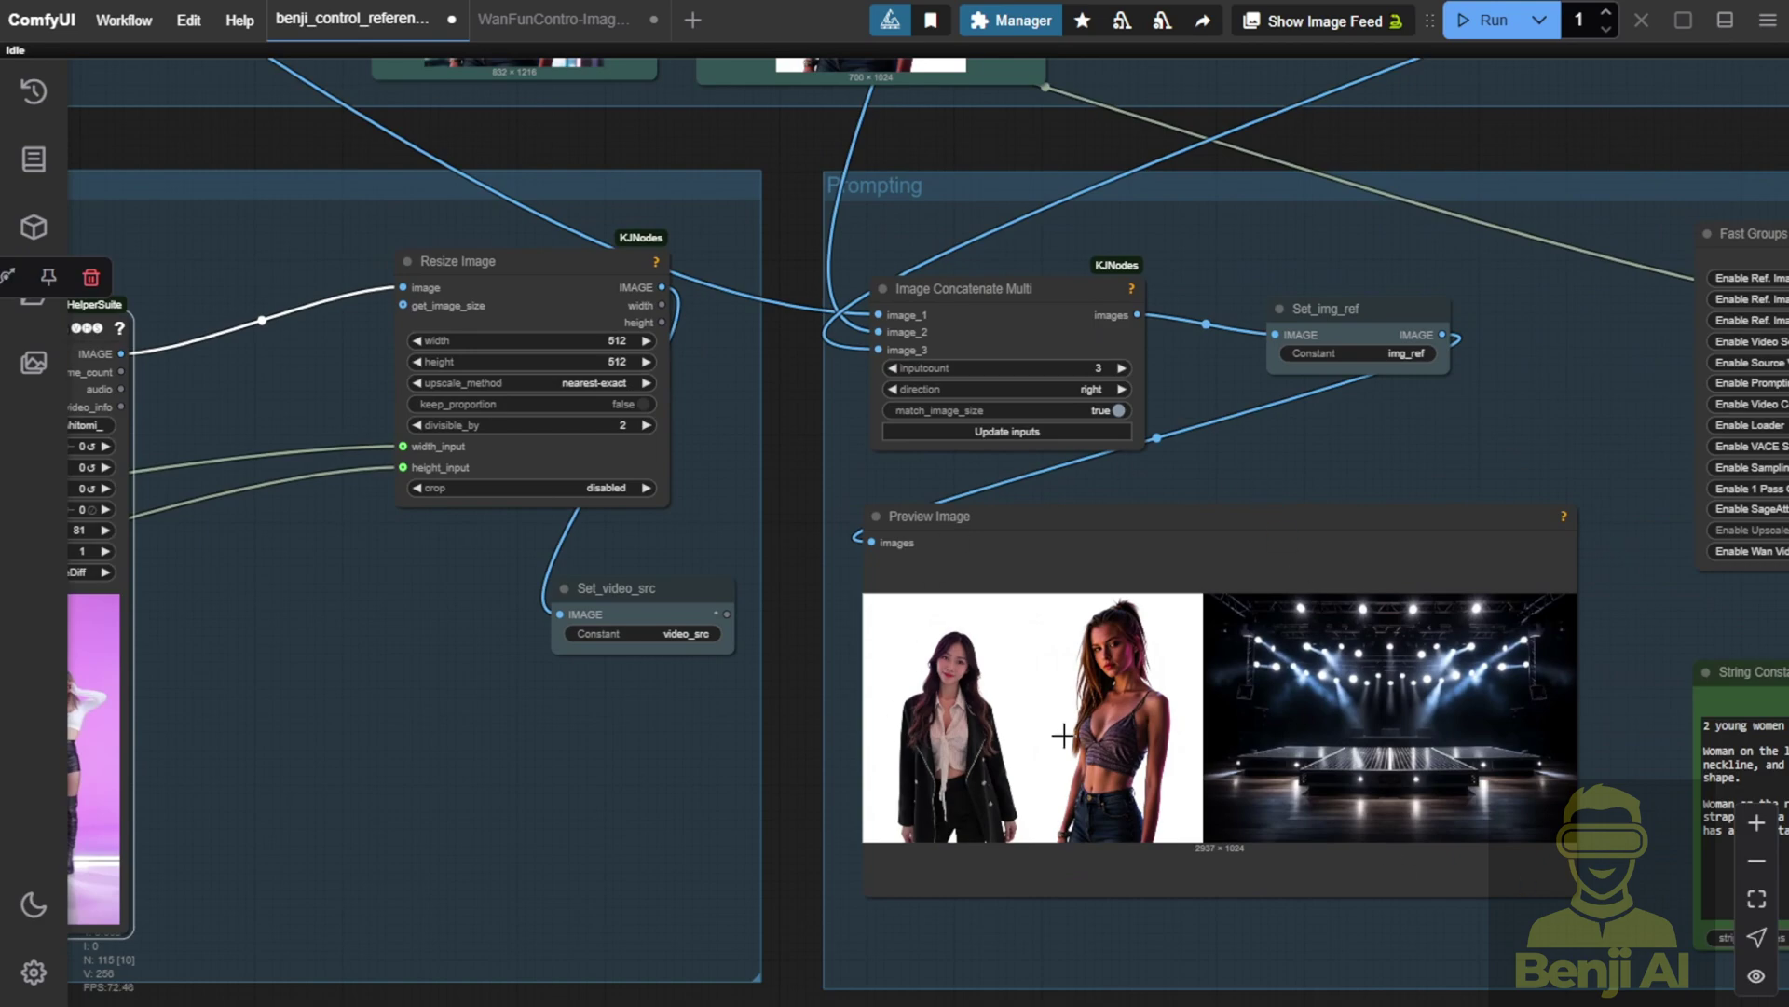
Step: Shift the reference Preview Image node slightly down-right in the Prompting group, then view the whole workflow
{"action": "left_click_drag", "start_coordinate": [1471, 438], "coordinate": [993, 335]}
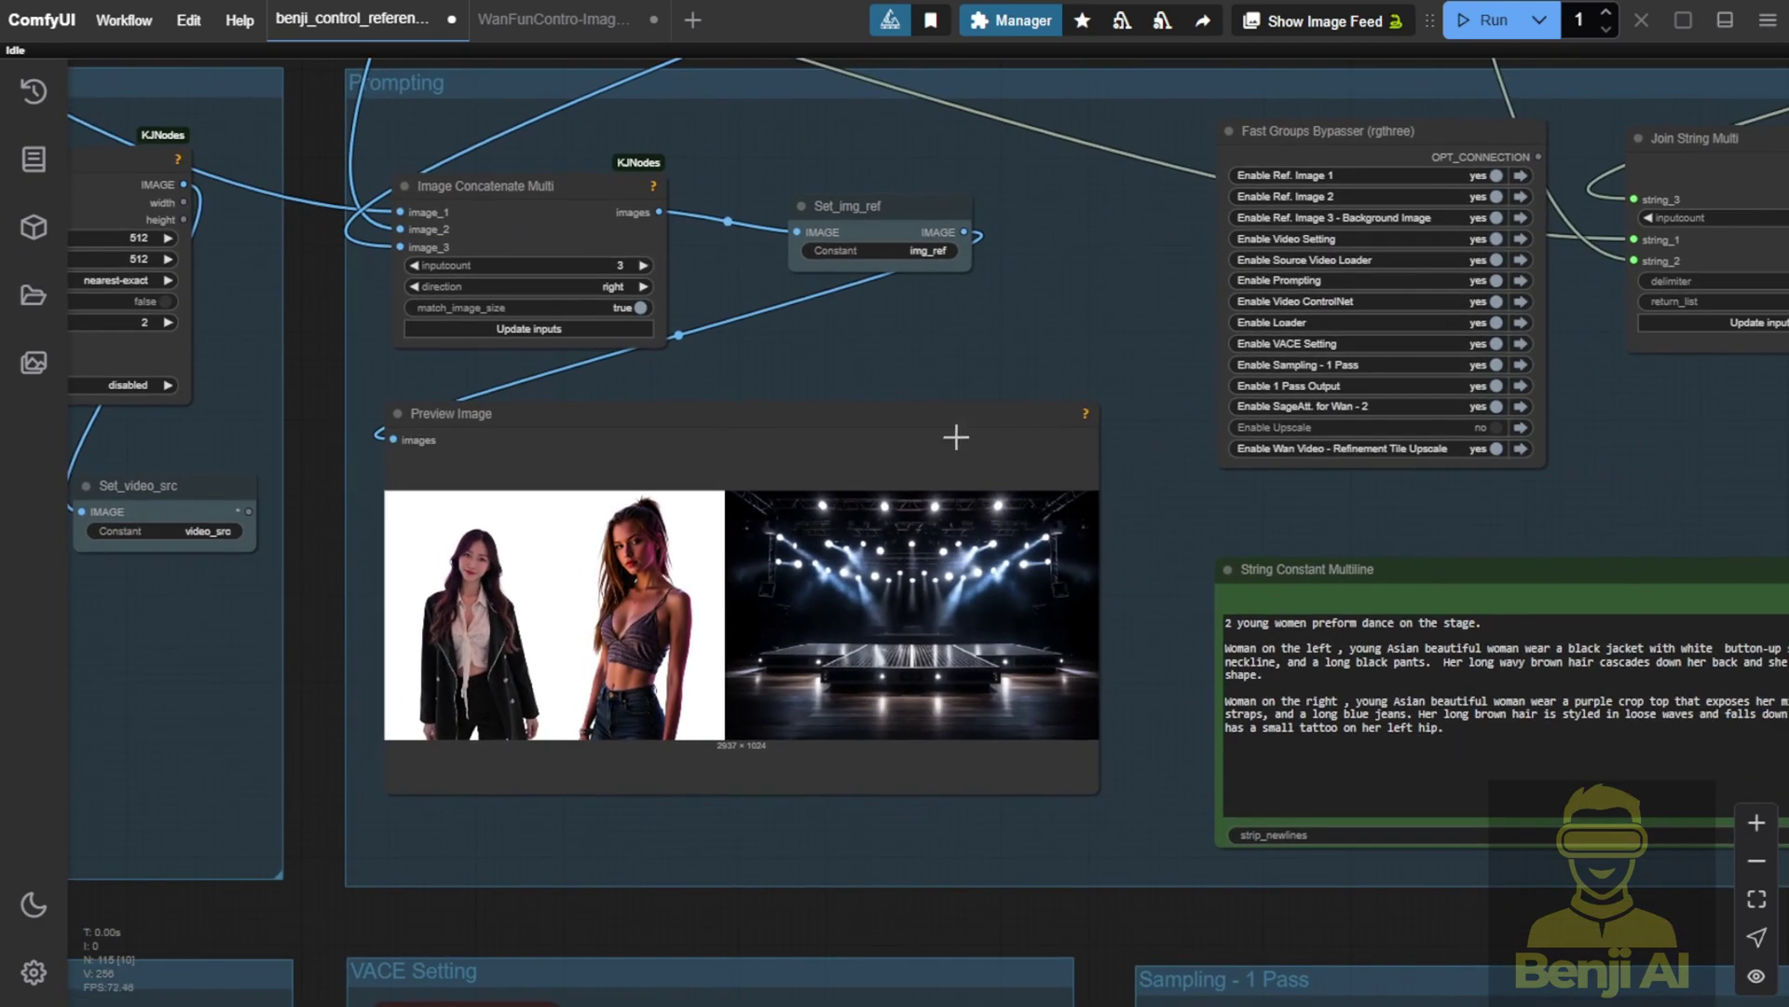
{"action": "left_click_drag", "start_coordinate": [1282, 524], "coordinate": [1121, 456]}
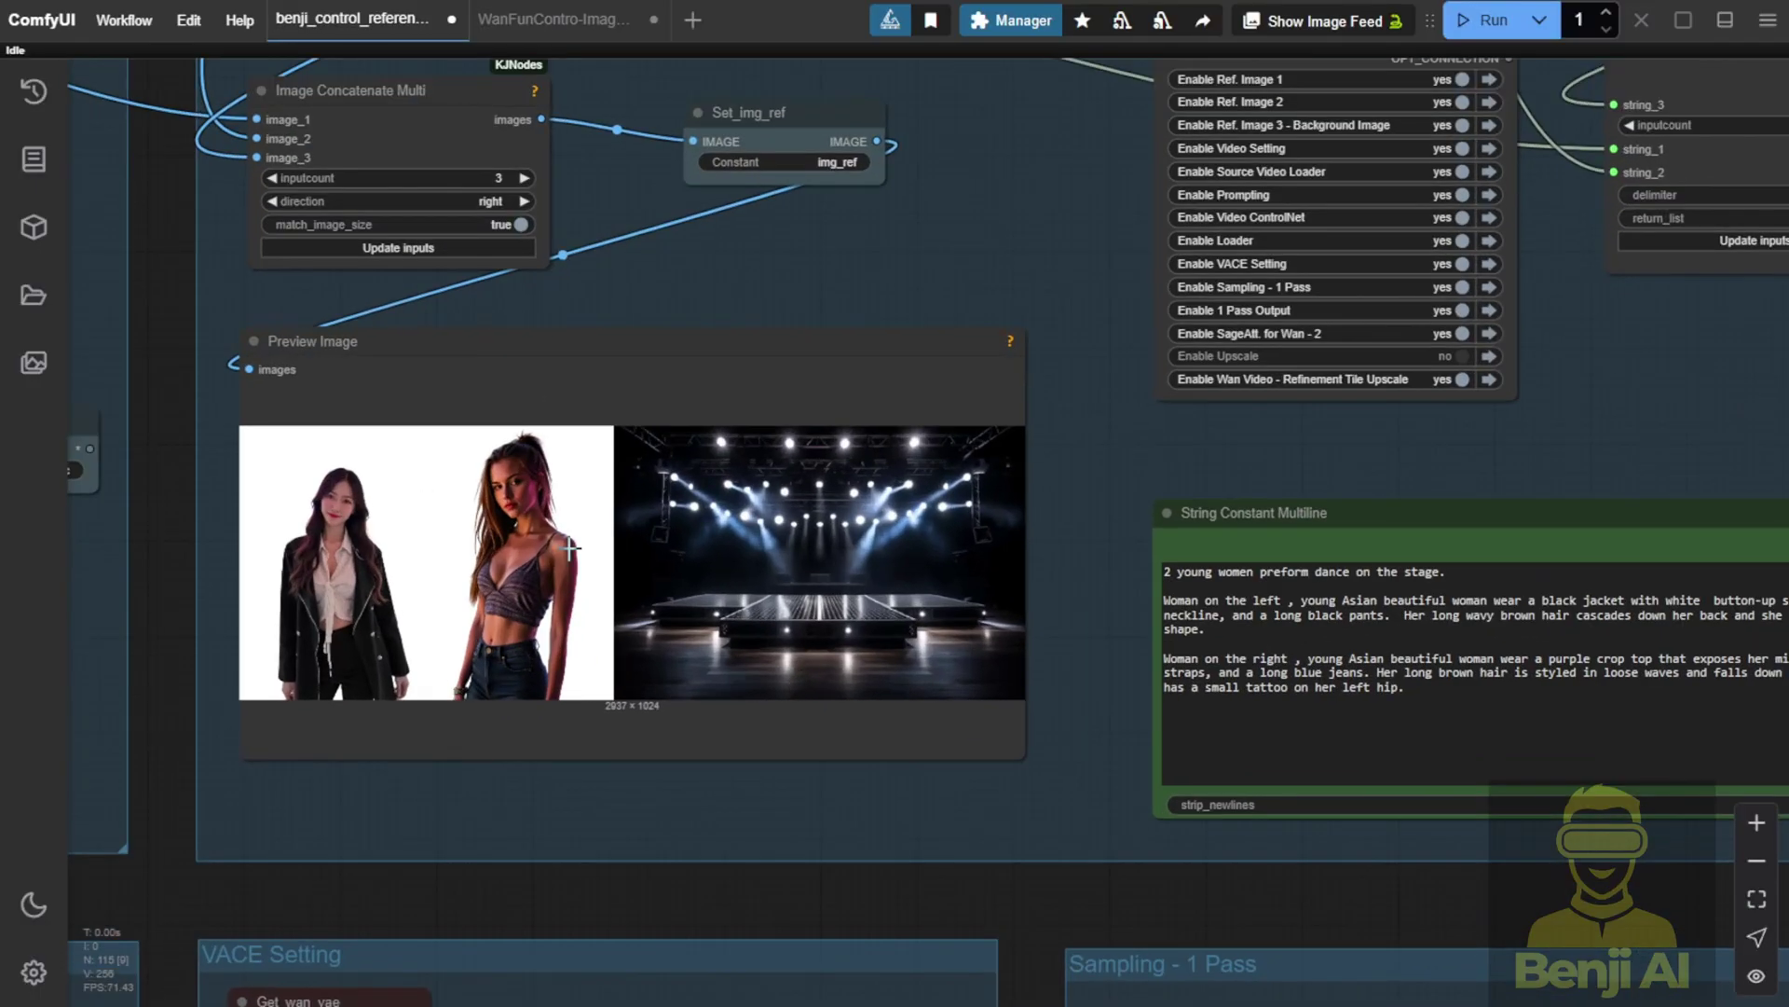
{"action": "left_click_drag", "start_coordinate": [412, 366], "coordinate": [471, 383]}
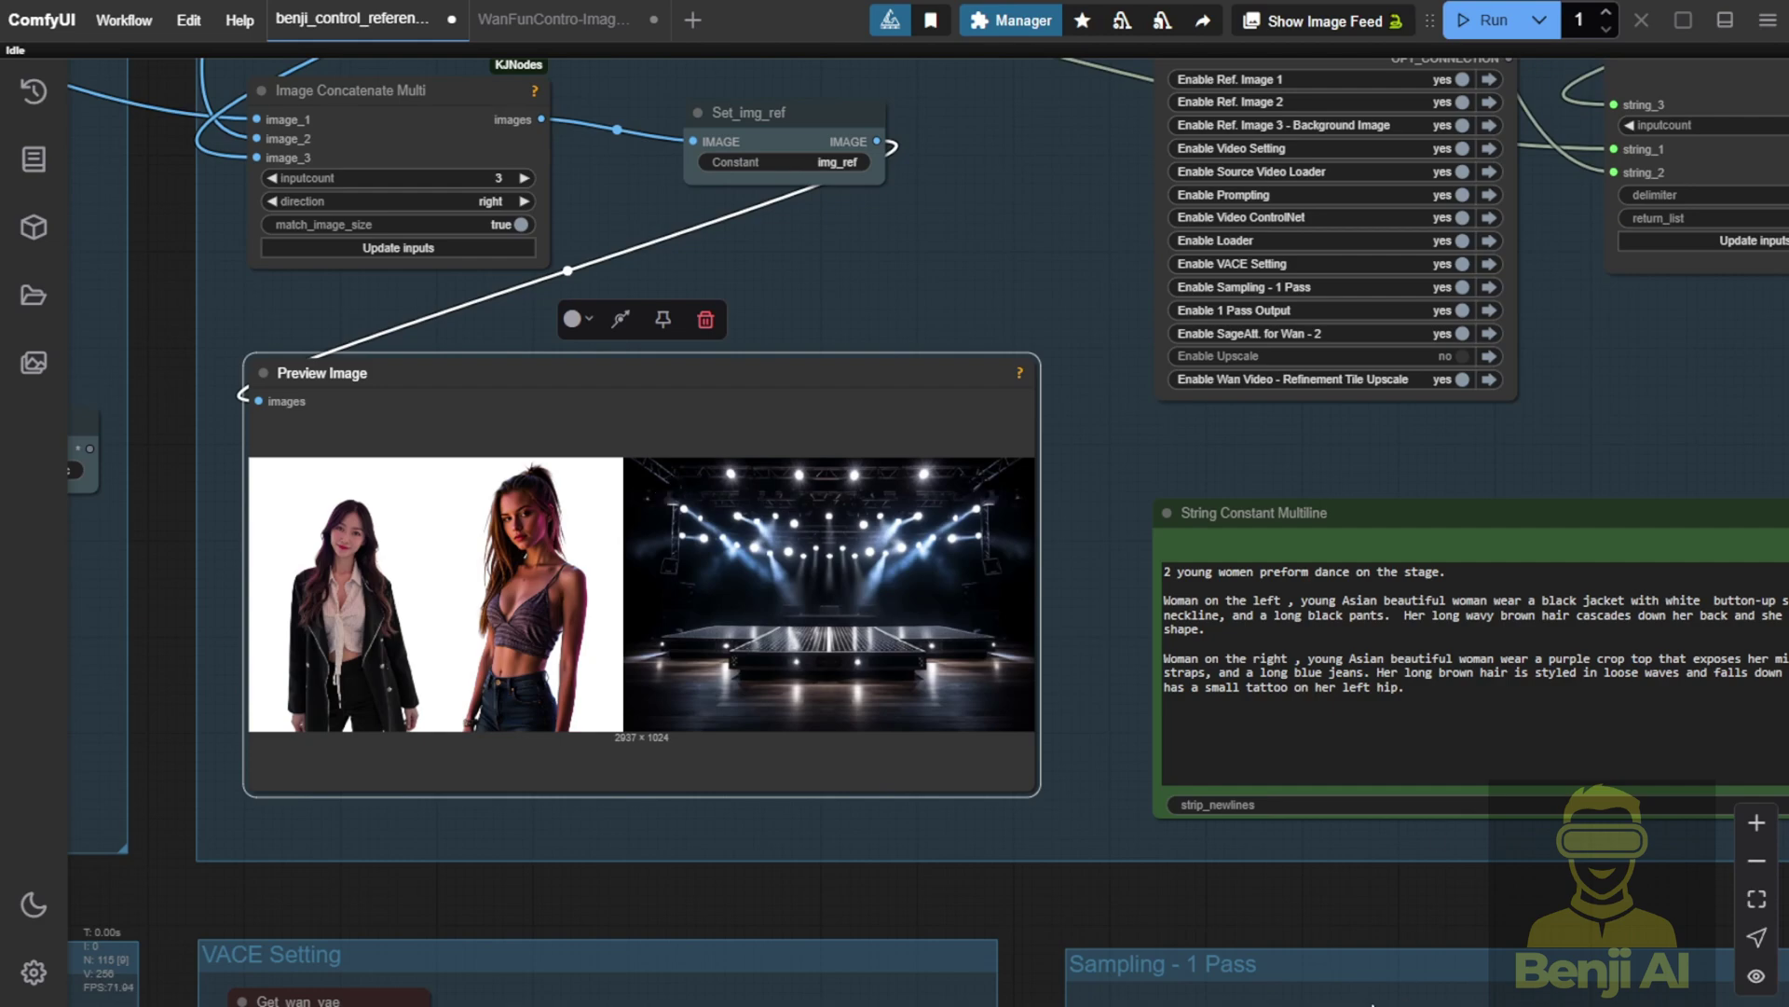
{"action": "left_click_drag", "start_coordinate": [1420, 920], "coordinate": [1005, 874]}
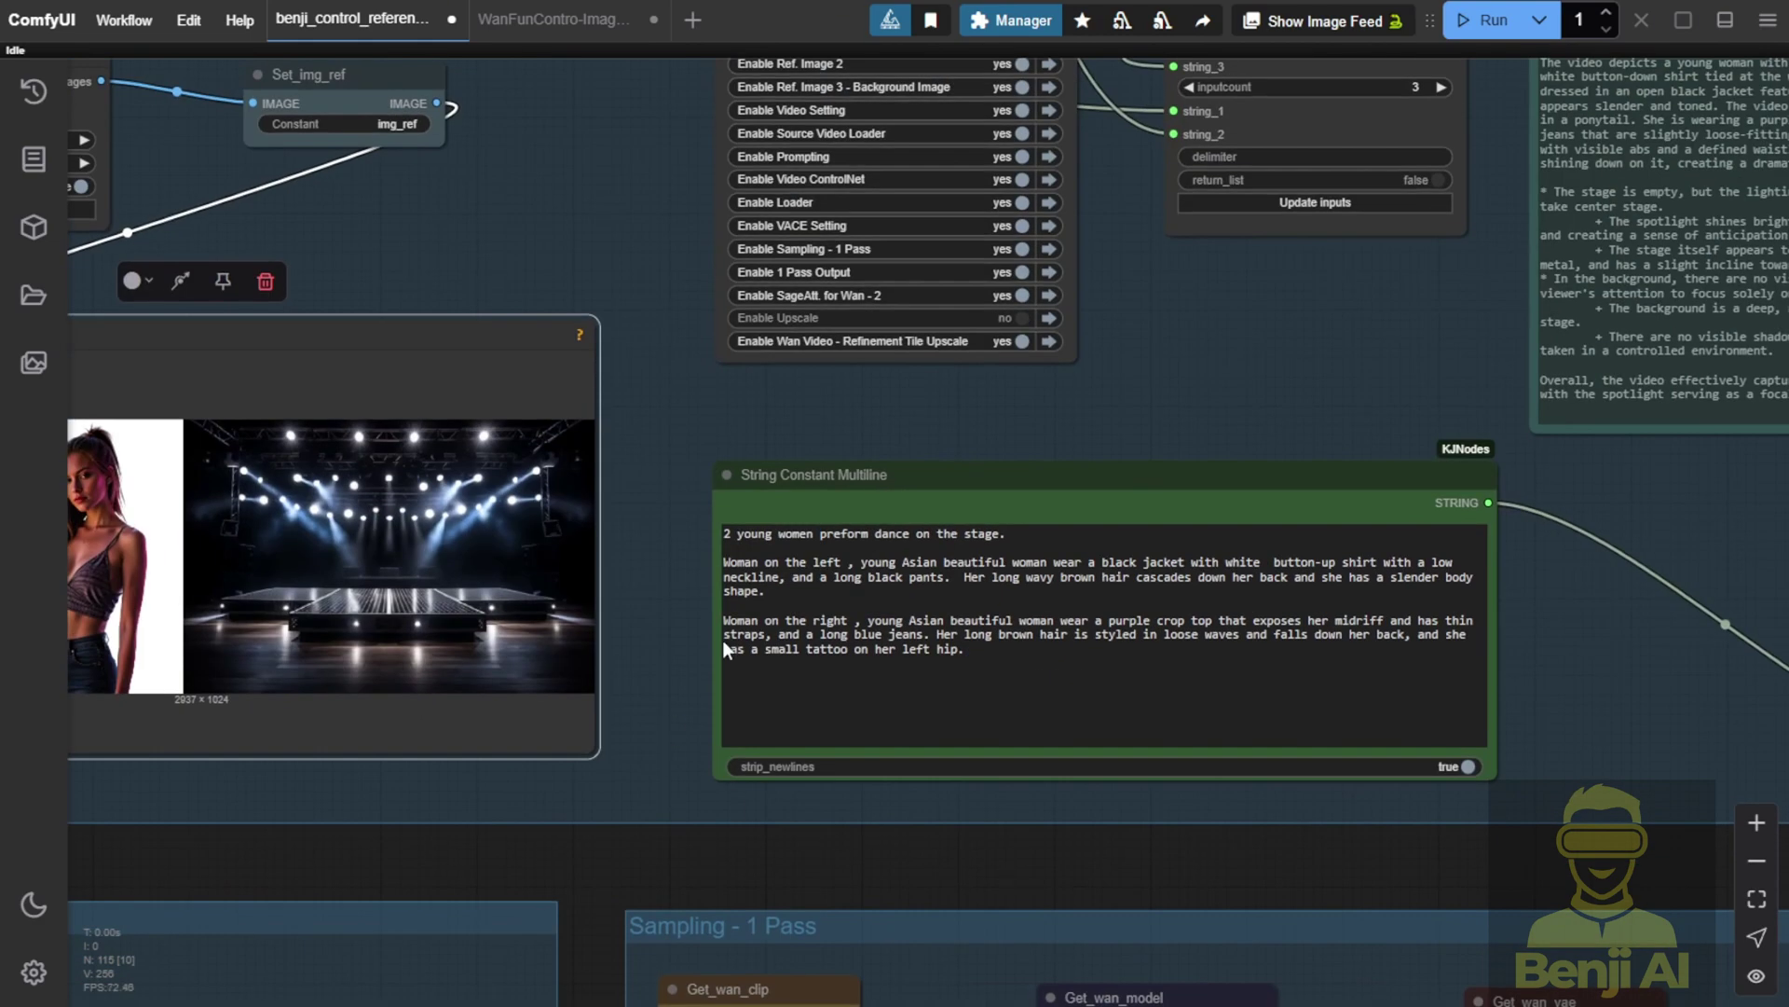
{"action": "scroll", "coordinate": [921, 637], "scroll_direction": "down", "scroll_amount": 2}
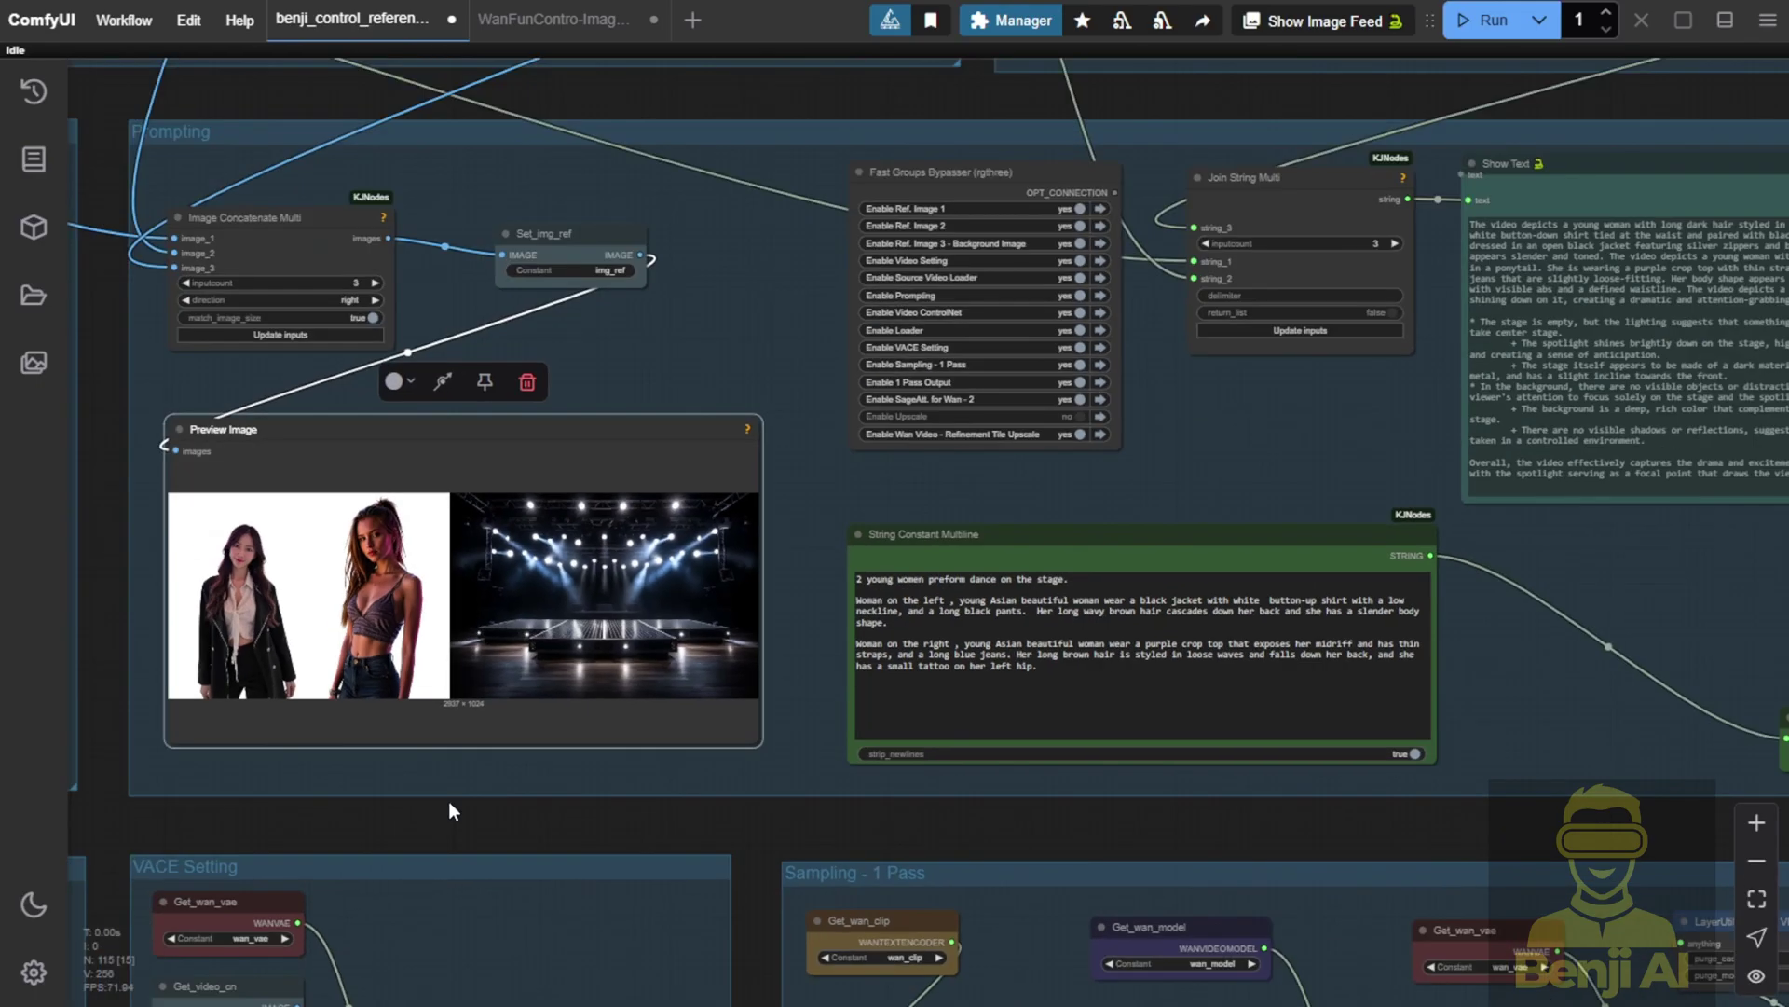
{"action": "scroll", "coordinate": [674, 399], "scroll_direction": "down", "scroll_amount": 5}
{"action": "left_click_drag", "start_coordinate": [675, 446], "coordinate": [958, 768]}
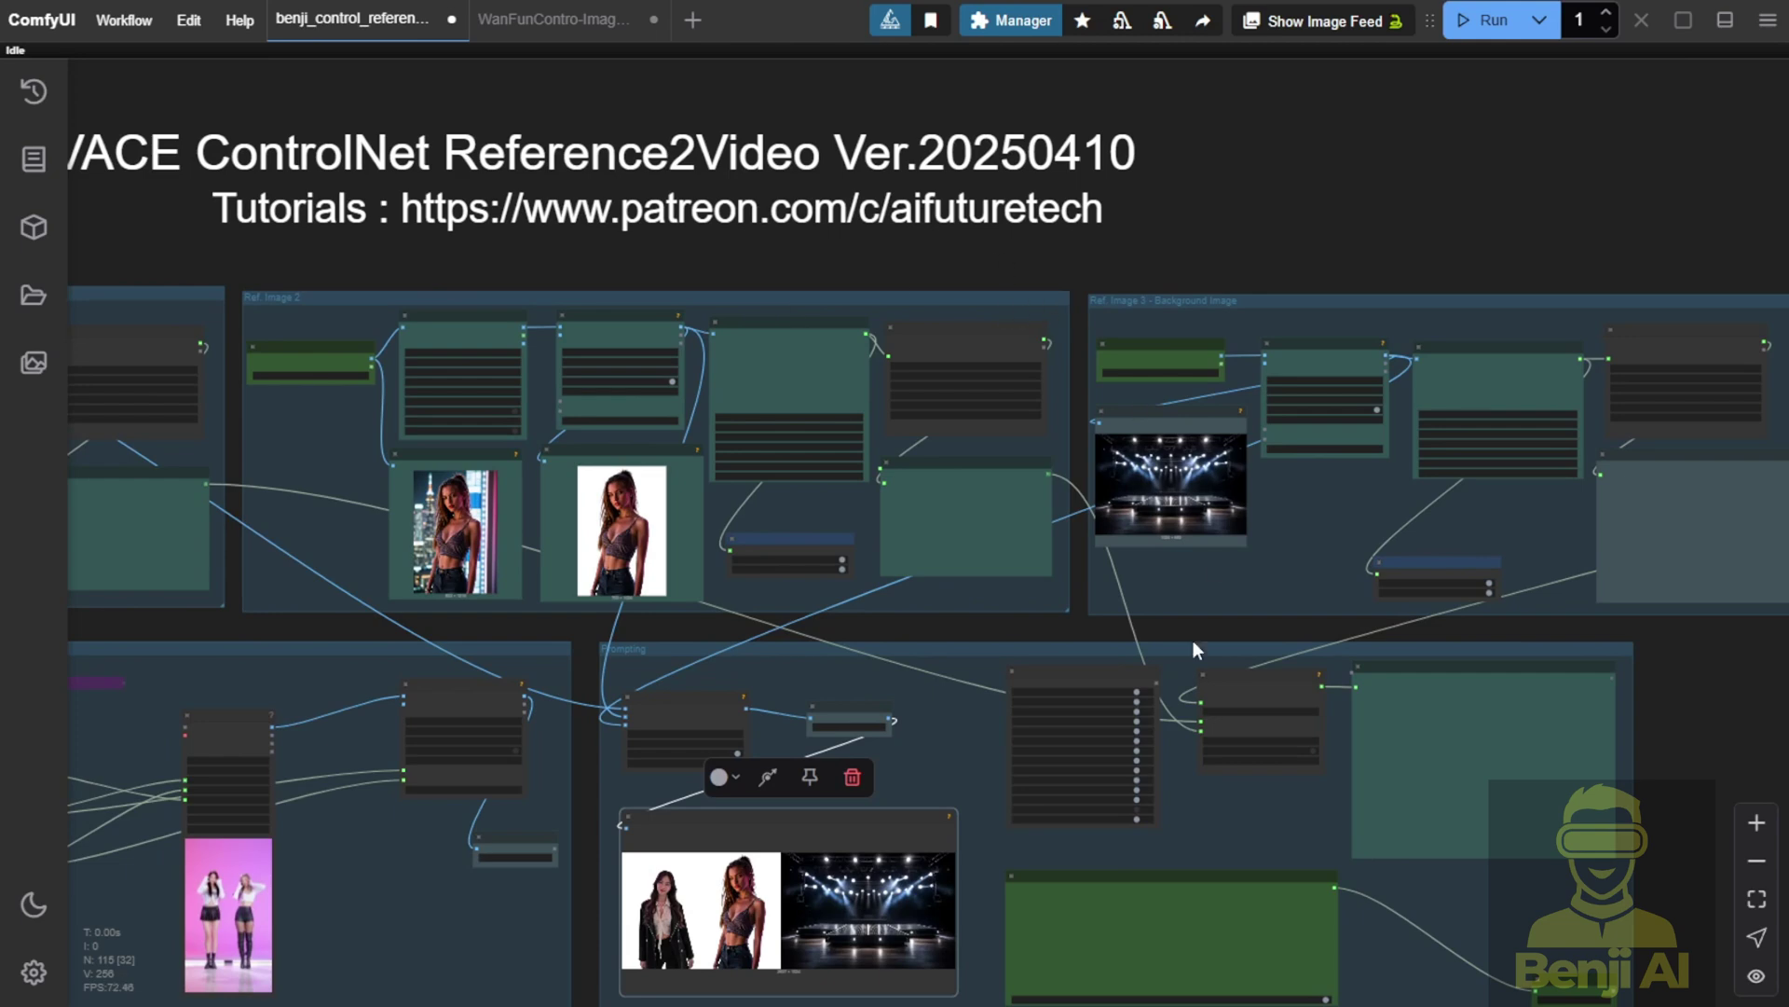
Step: Open the WanFunControl workflow and zoom into its Load Video (Path) input group
{"action": "left_click_drag", "start_coordinate": [952, 778], "coordinate": [1235, 550]}
{"action": "scroll", "coordinate": [1234, 550], "scroll_direction": "down", "scroll_amount": 3}
{"action": "left_click", "coordinate": [555, 18]}
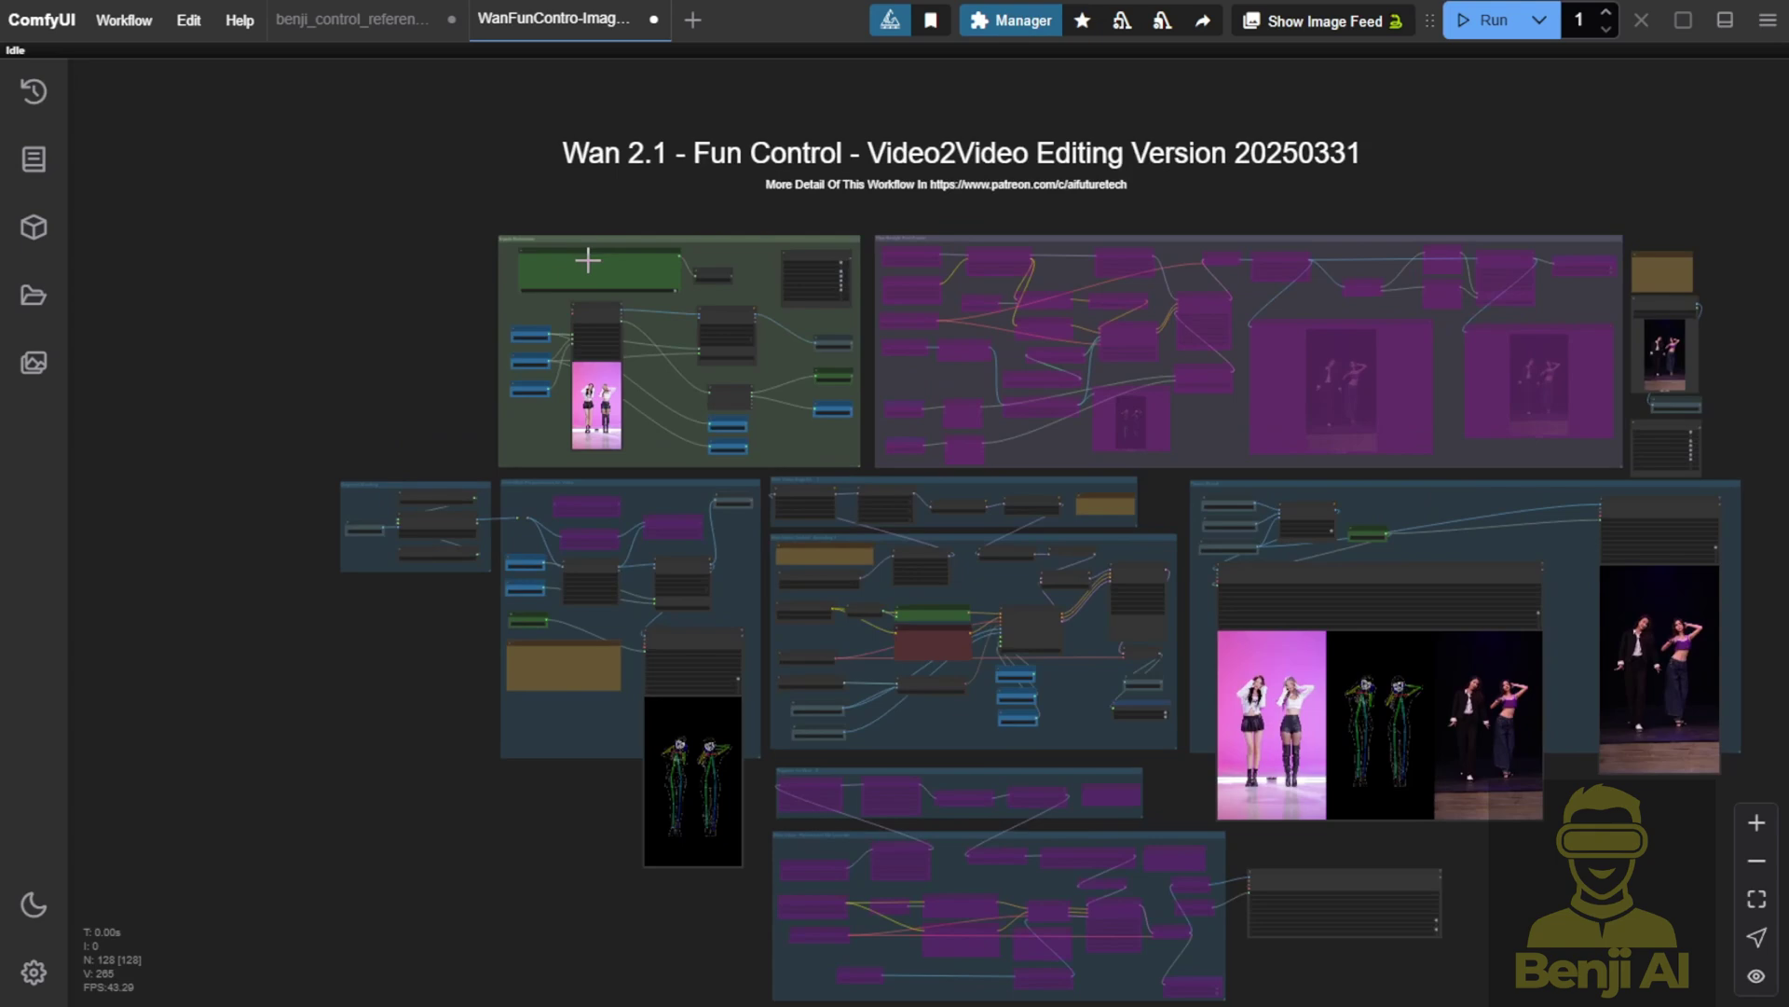
{"action": "scroll", "coordinate": [623, 210], "scroll_direction": "up", "scroll_amount": 2}
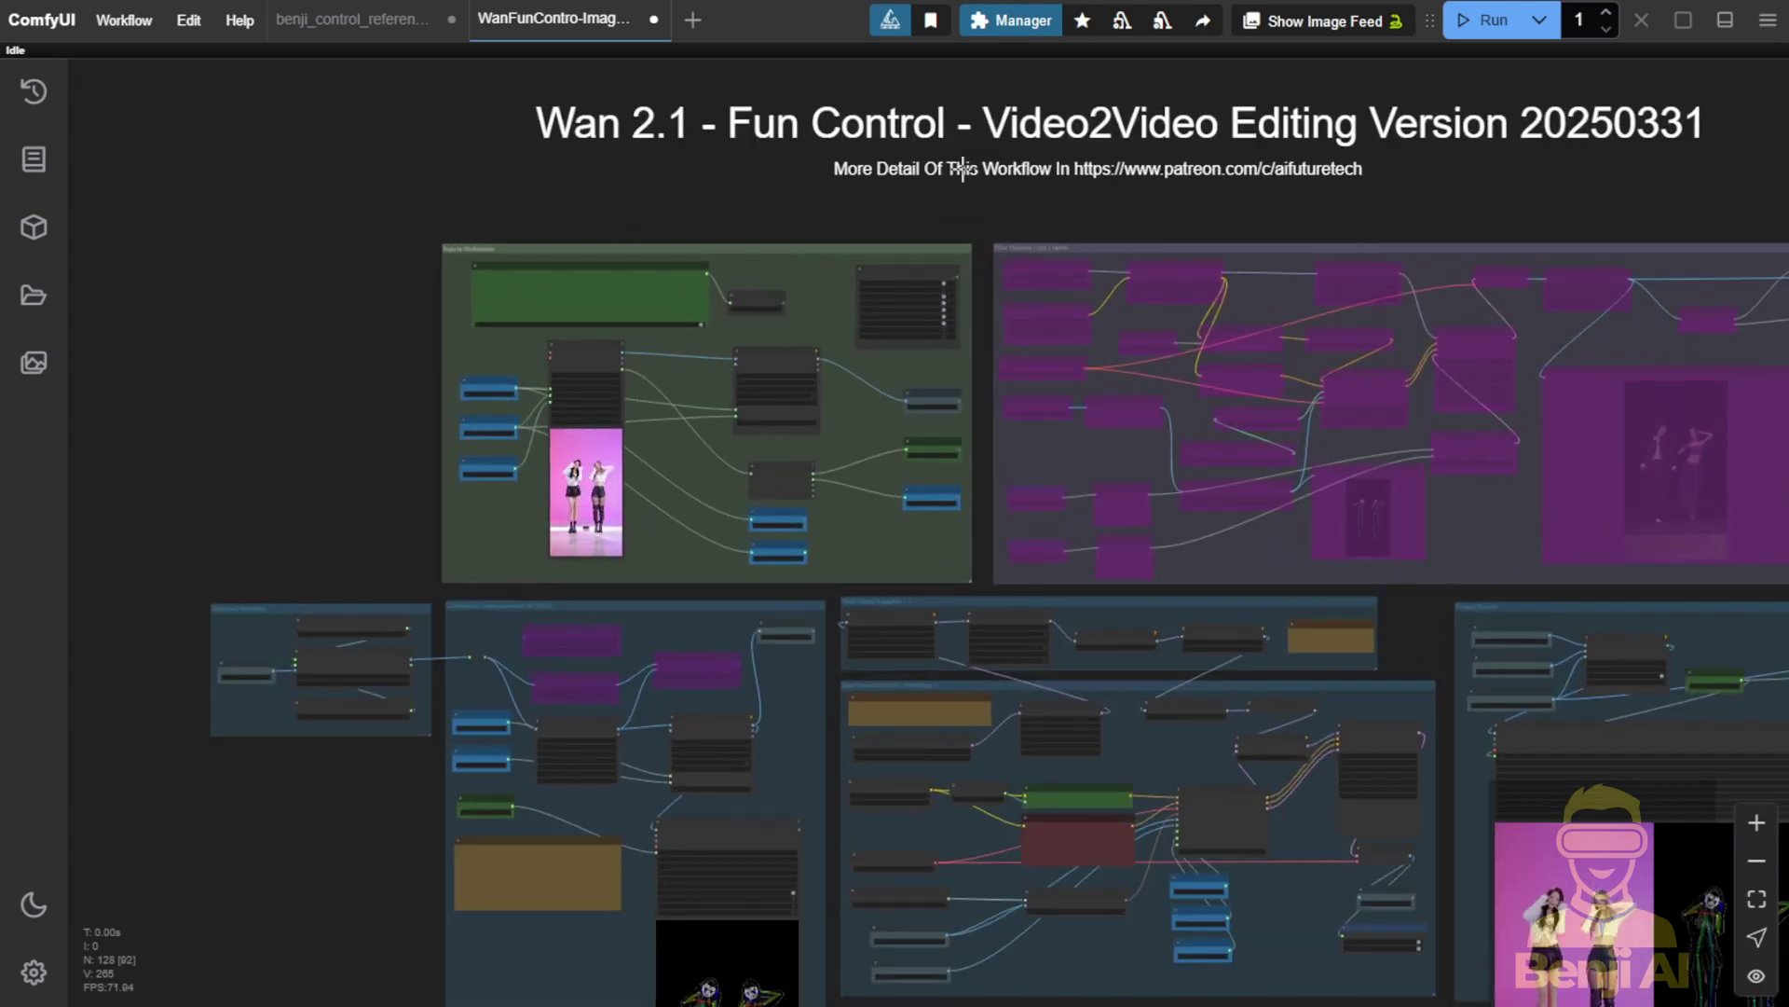
{"action": "scroll", "coordinate": [1167, 135], "scroll_direction": "down", "scroll_amount": 2}
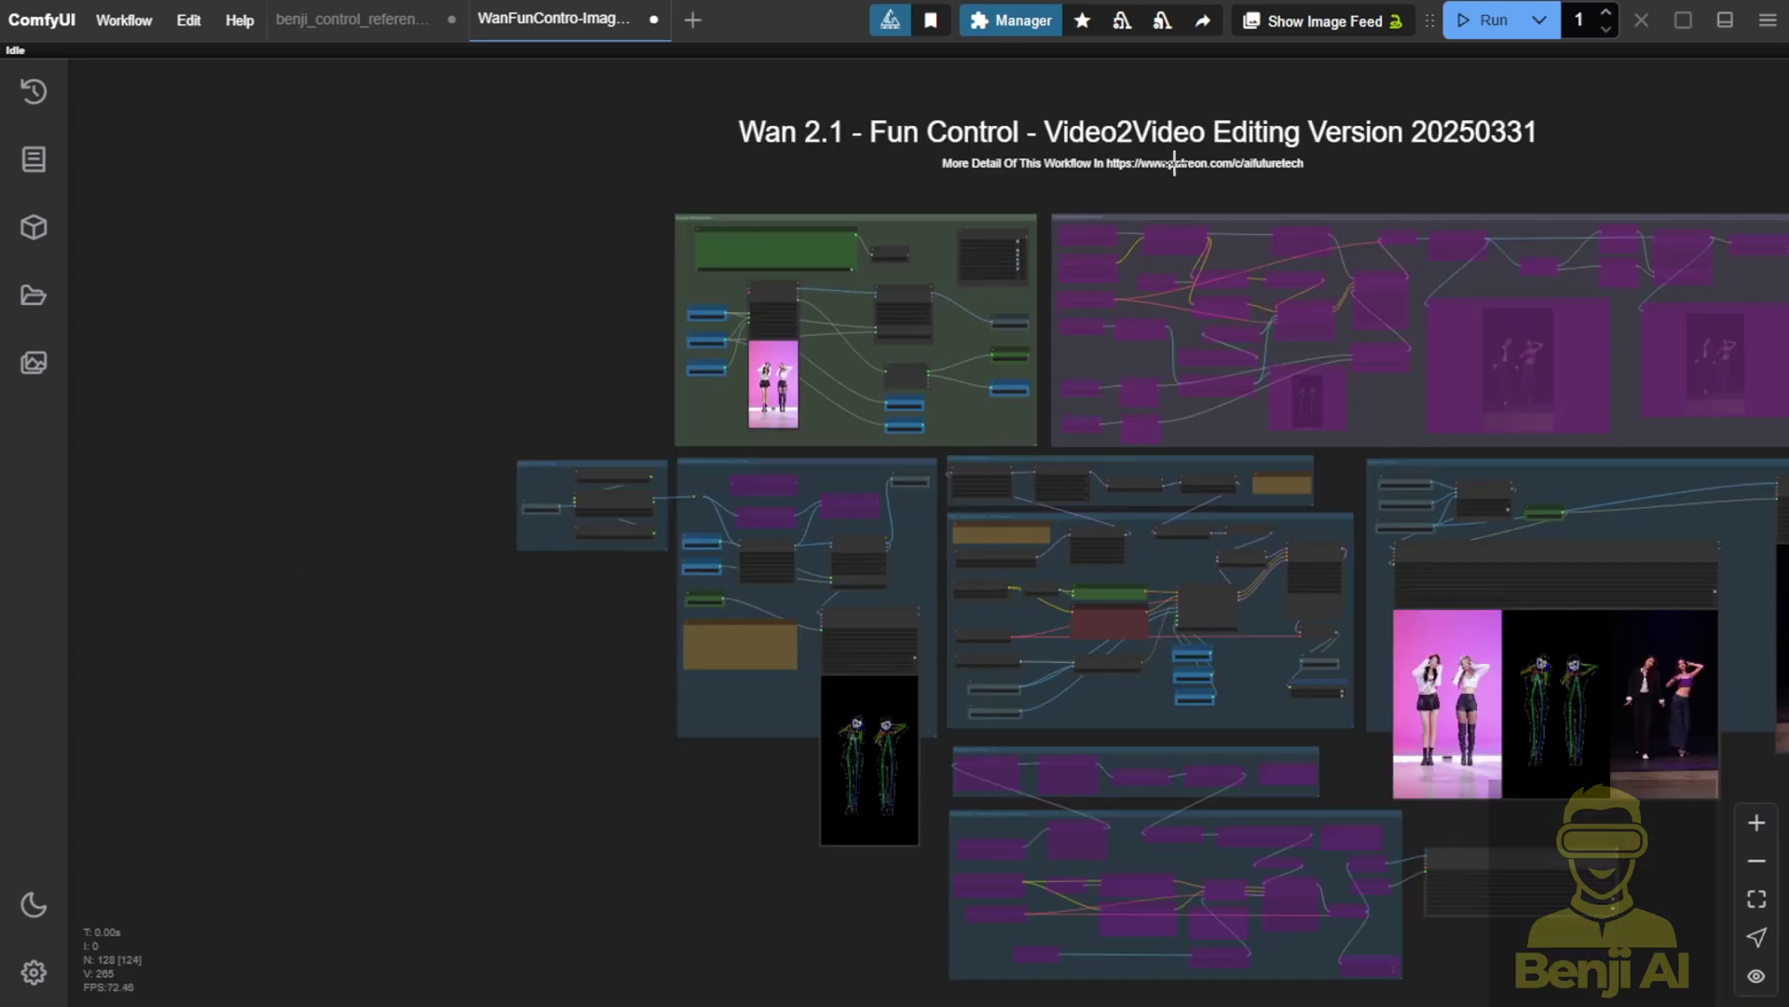
{"action": "scroll", "coordinate": [803, 771], "scroll_direction": "up", "scroll_amount": 2}
{"action": "left_click_drag", "start_coordinate": [804, 769], "coordinate": [645, 658]}
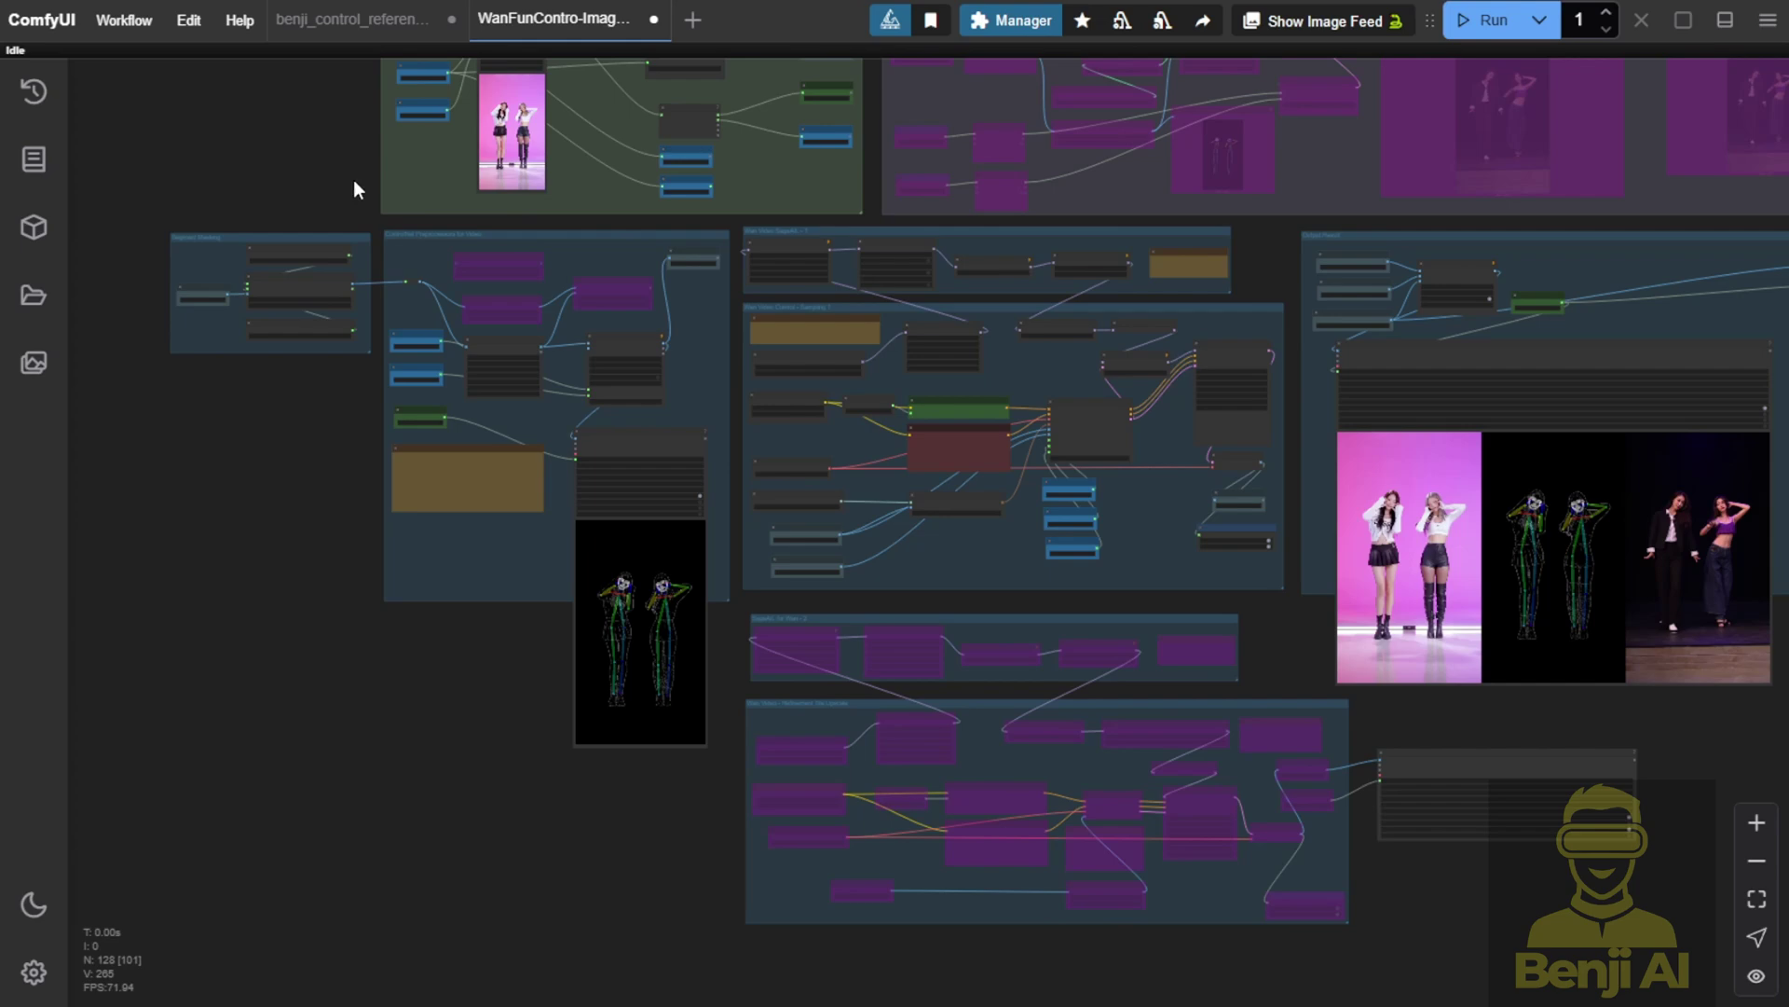
{"action": "left_click_drag", "start_coordinate": [354, 180], "coordinate": [383, 425]}
{"action": "scroll", "coordinate": [485, 405], "scroll_direction": "up", "scroll_amount": 4}
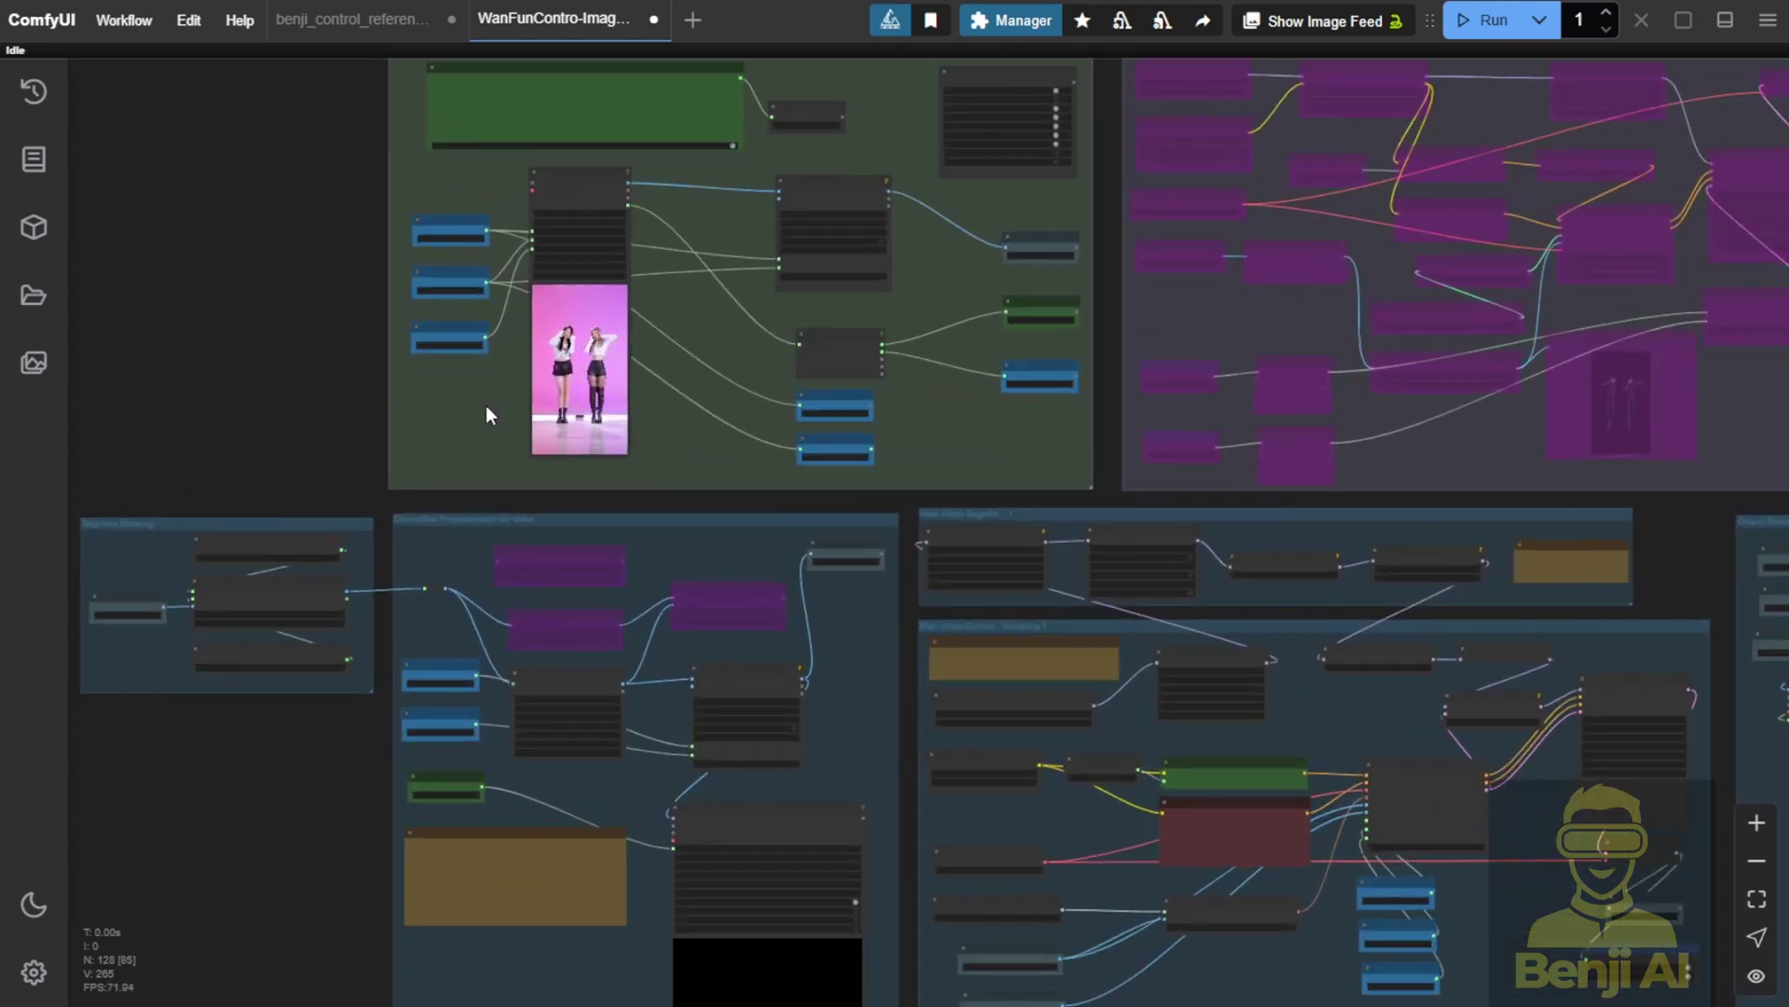
{"action": "scroll", "coordinate": [484, 405], "scroll_direction": "up", "scroll_amount": 6}
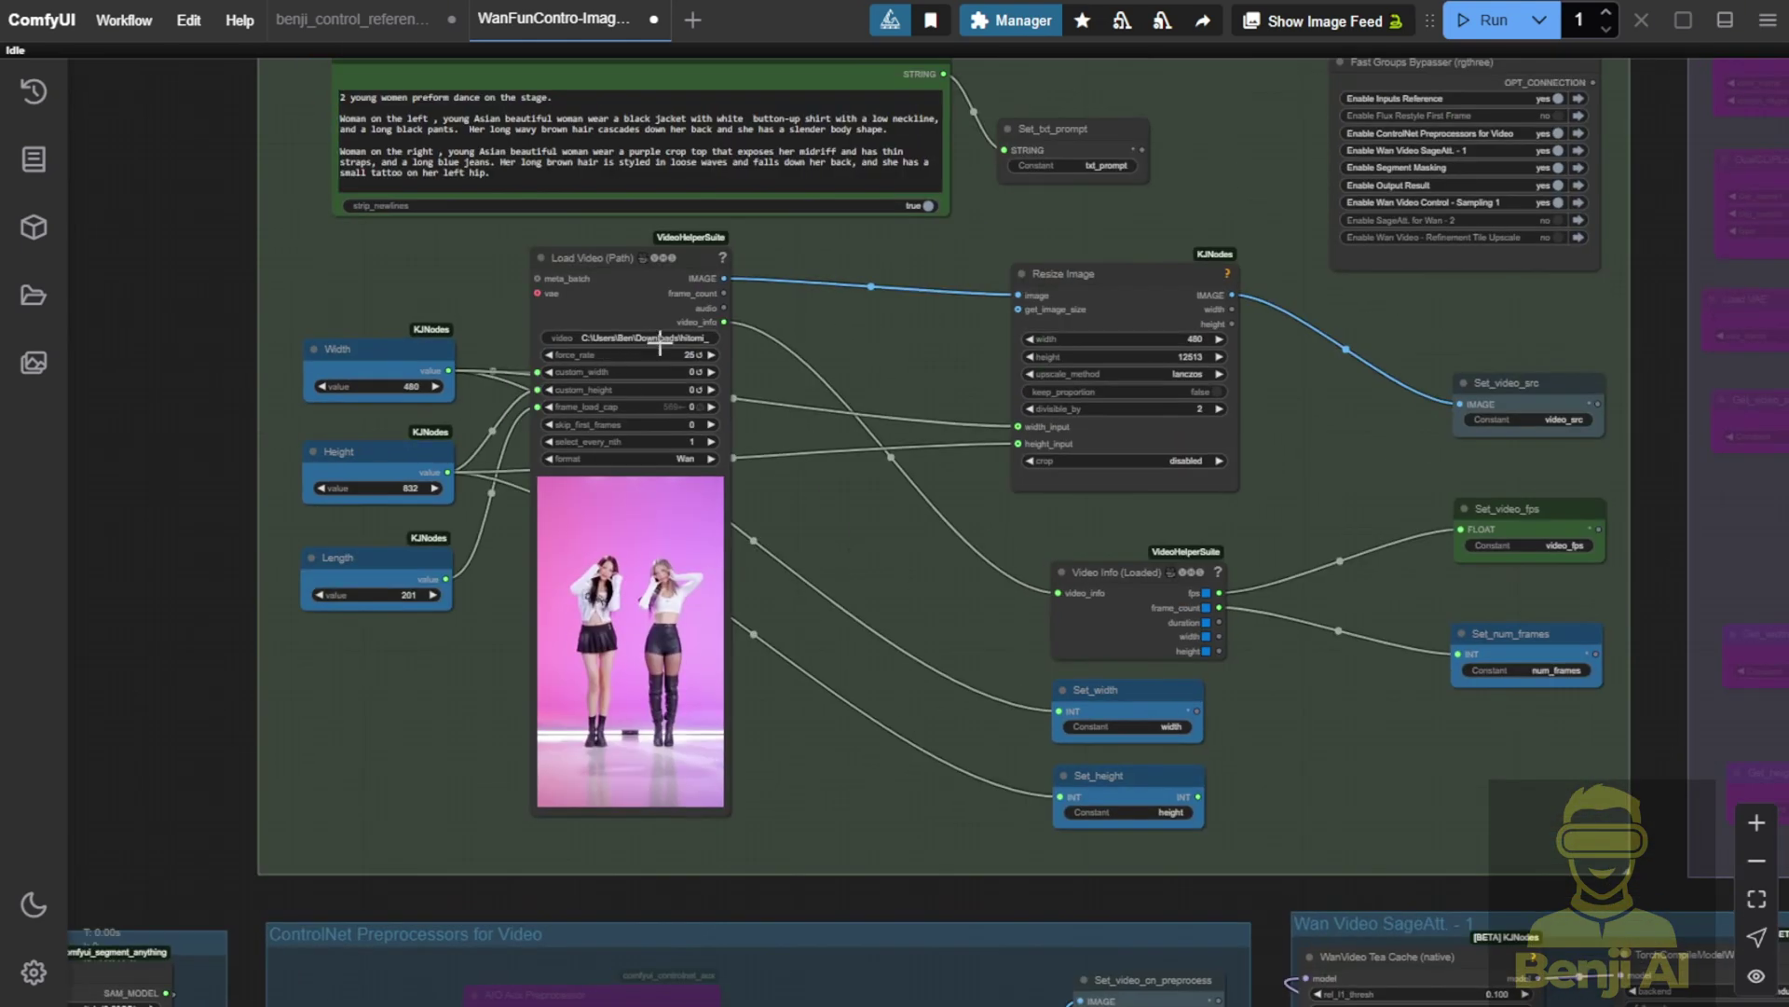
{"action": "scroll", "coordinate": [660, 343], "scroll_direction": "up", "scroll_amount": 1}
{"action": "scroll", "coordinate": [808, 485], "scroll_direction": "up", "scroll_amount": 6}
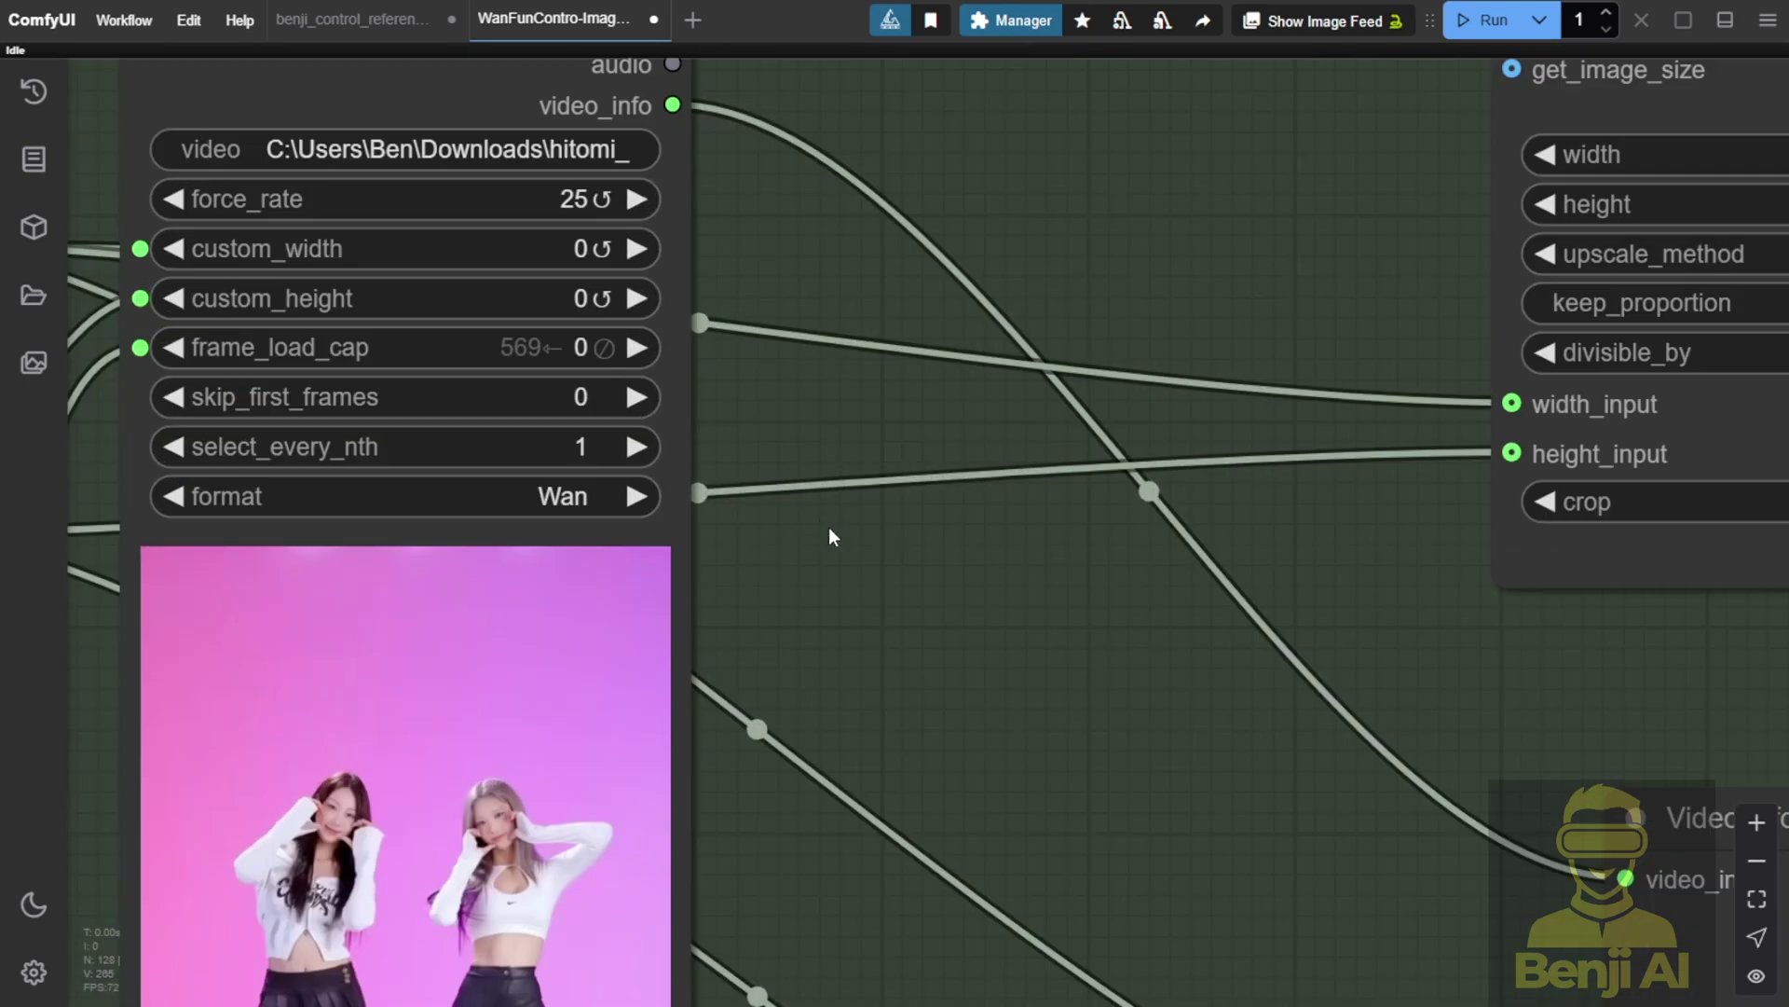
{"action": "scroll", "coordinate": [813, 560], "scroll_direction": "up", "scroll_amount": 2}
{"action": "left_click_drag", "start_coordinate": [802, 584], "coordinate": [1358, 886]}
{"action": "scroll", "coordinate": [1172, 760], "scroll_direction": "up", "scroll_amount": 2}
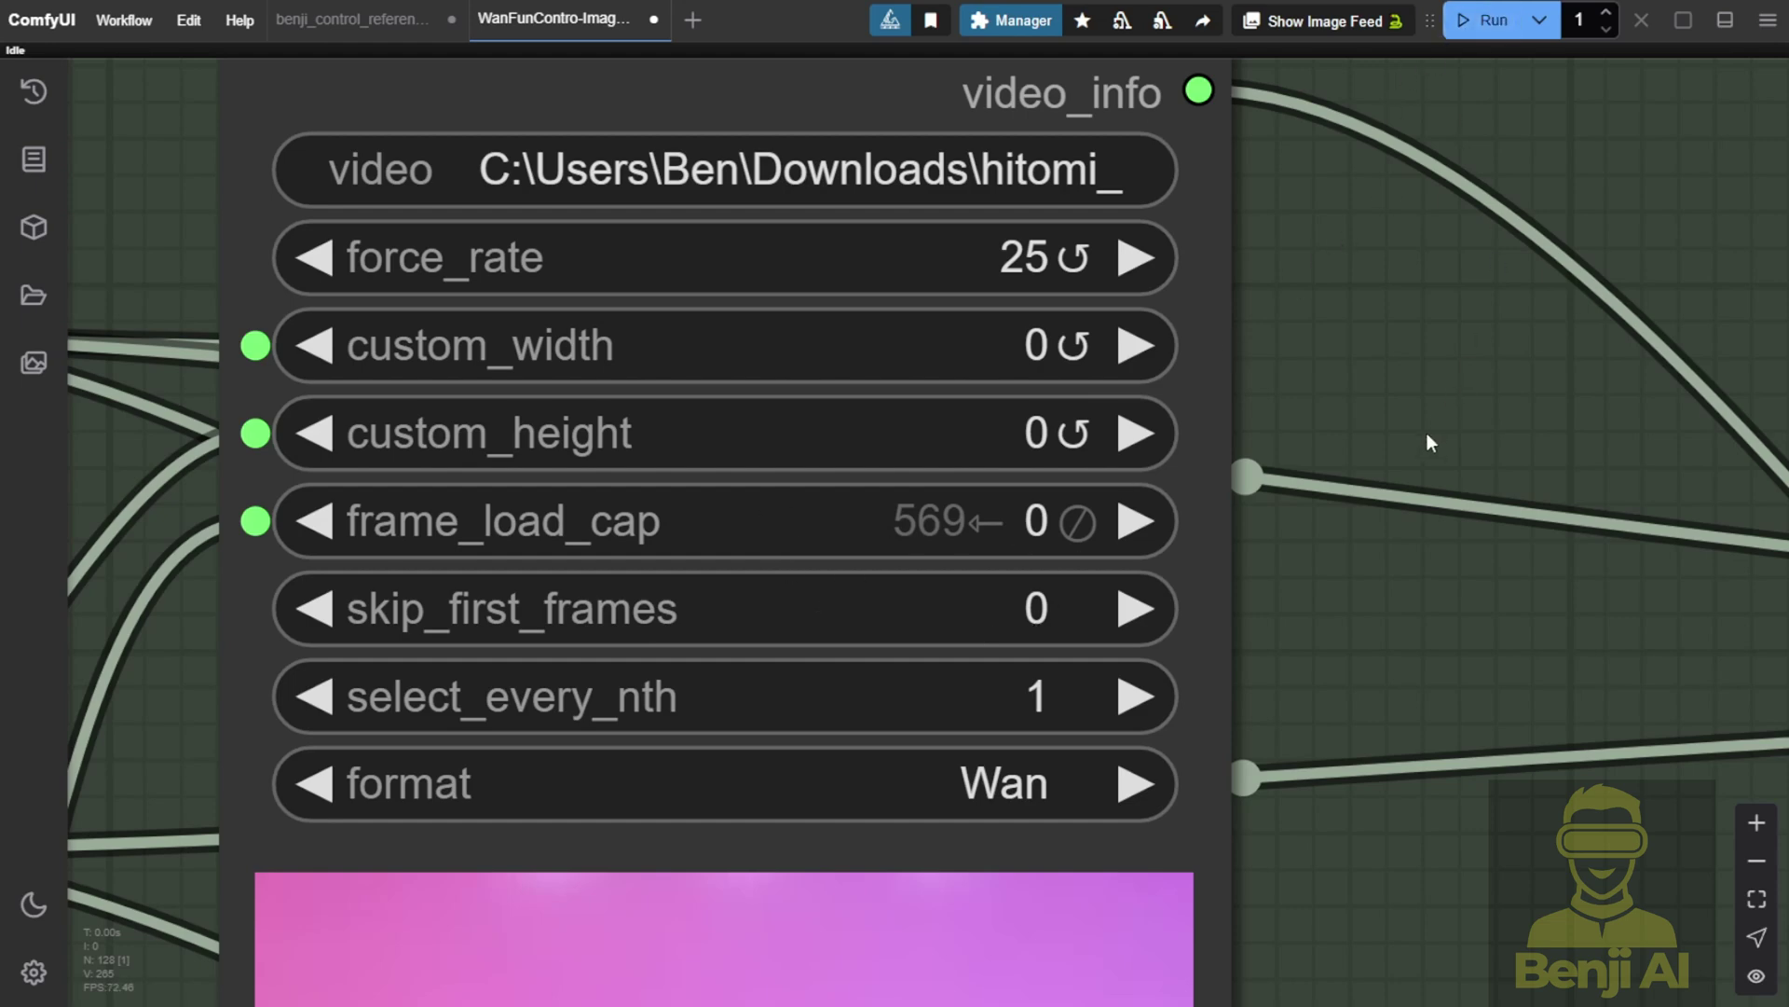
{"action": "scroll", "coordinate": [1427, 439], "scroll_direction": "down", "scroll_amount": 2}
{"action": "scroll", "coordinate": [1361, 602], "scroll_direction": "down", "scroll_amount": 2}
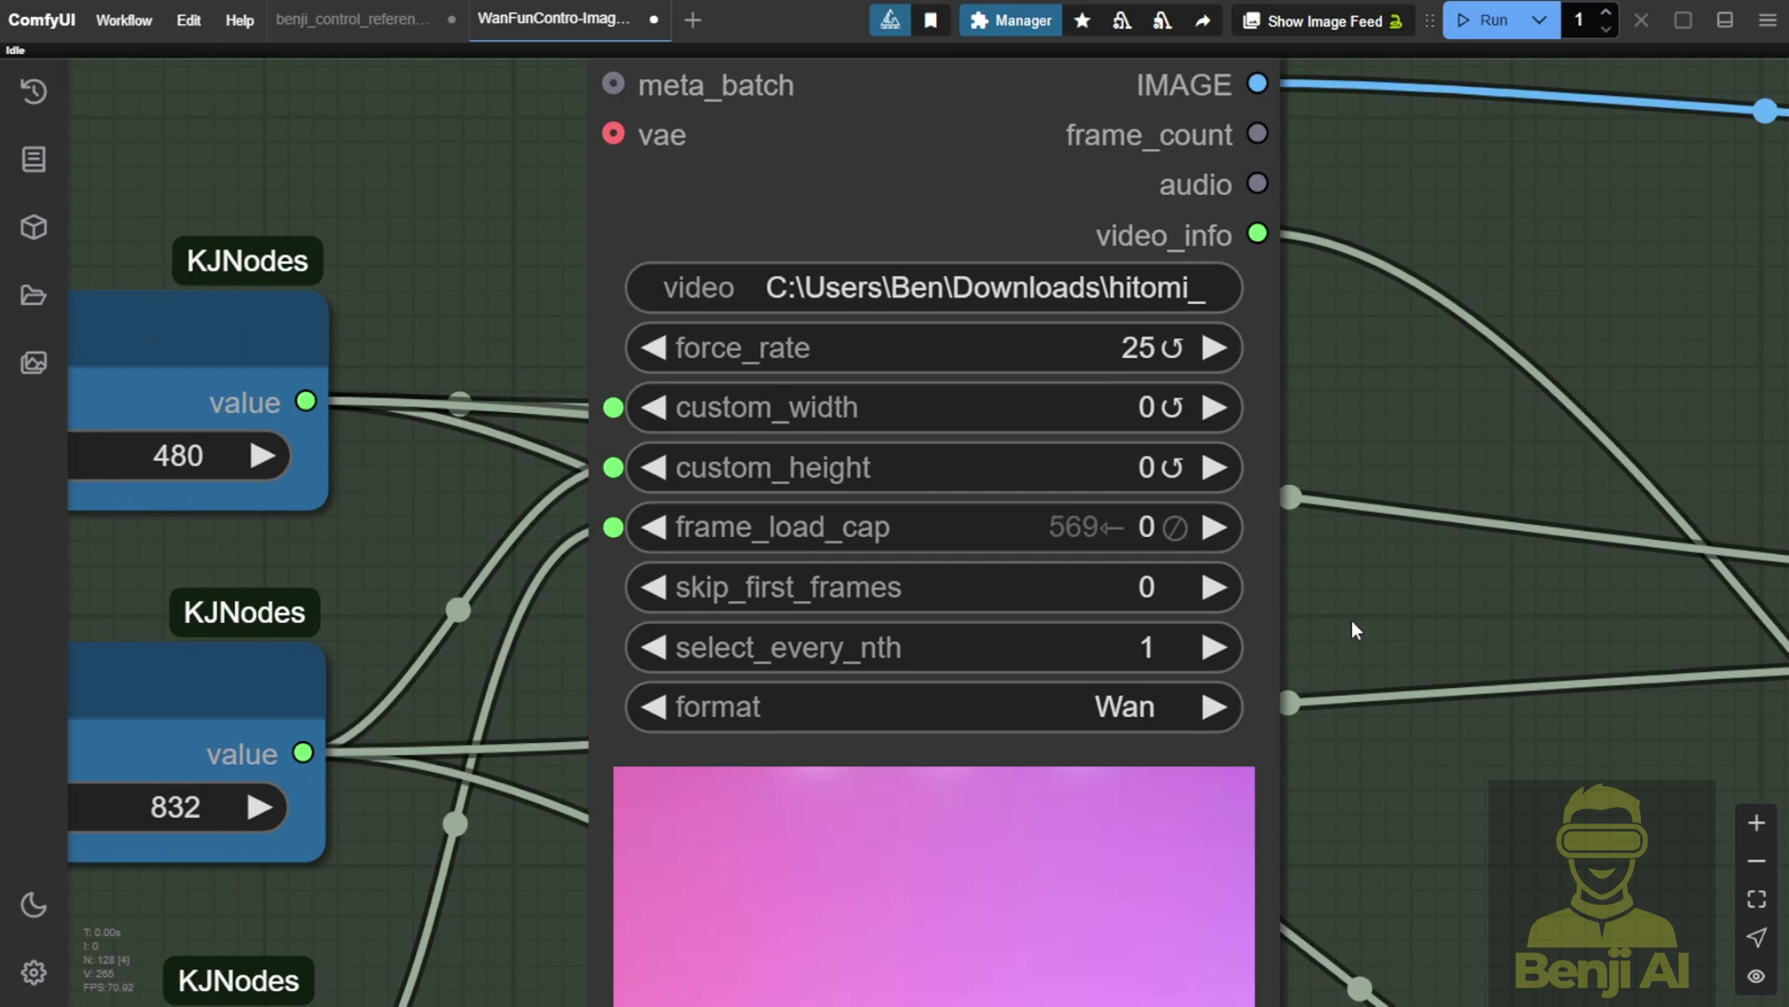
{"action": "left_click_drag", "start_coordinate": [1351, 617], "coordinate": [1372, 734]}
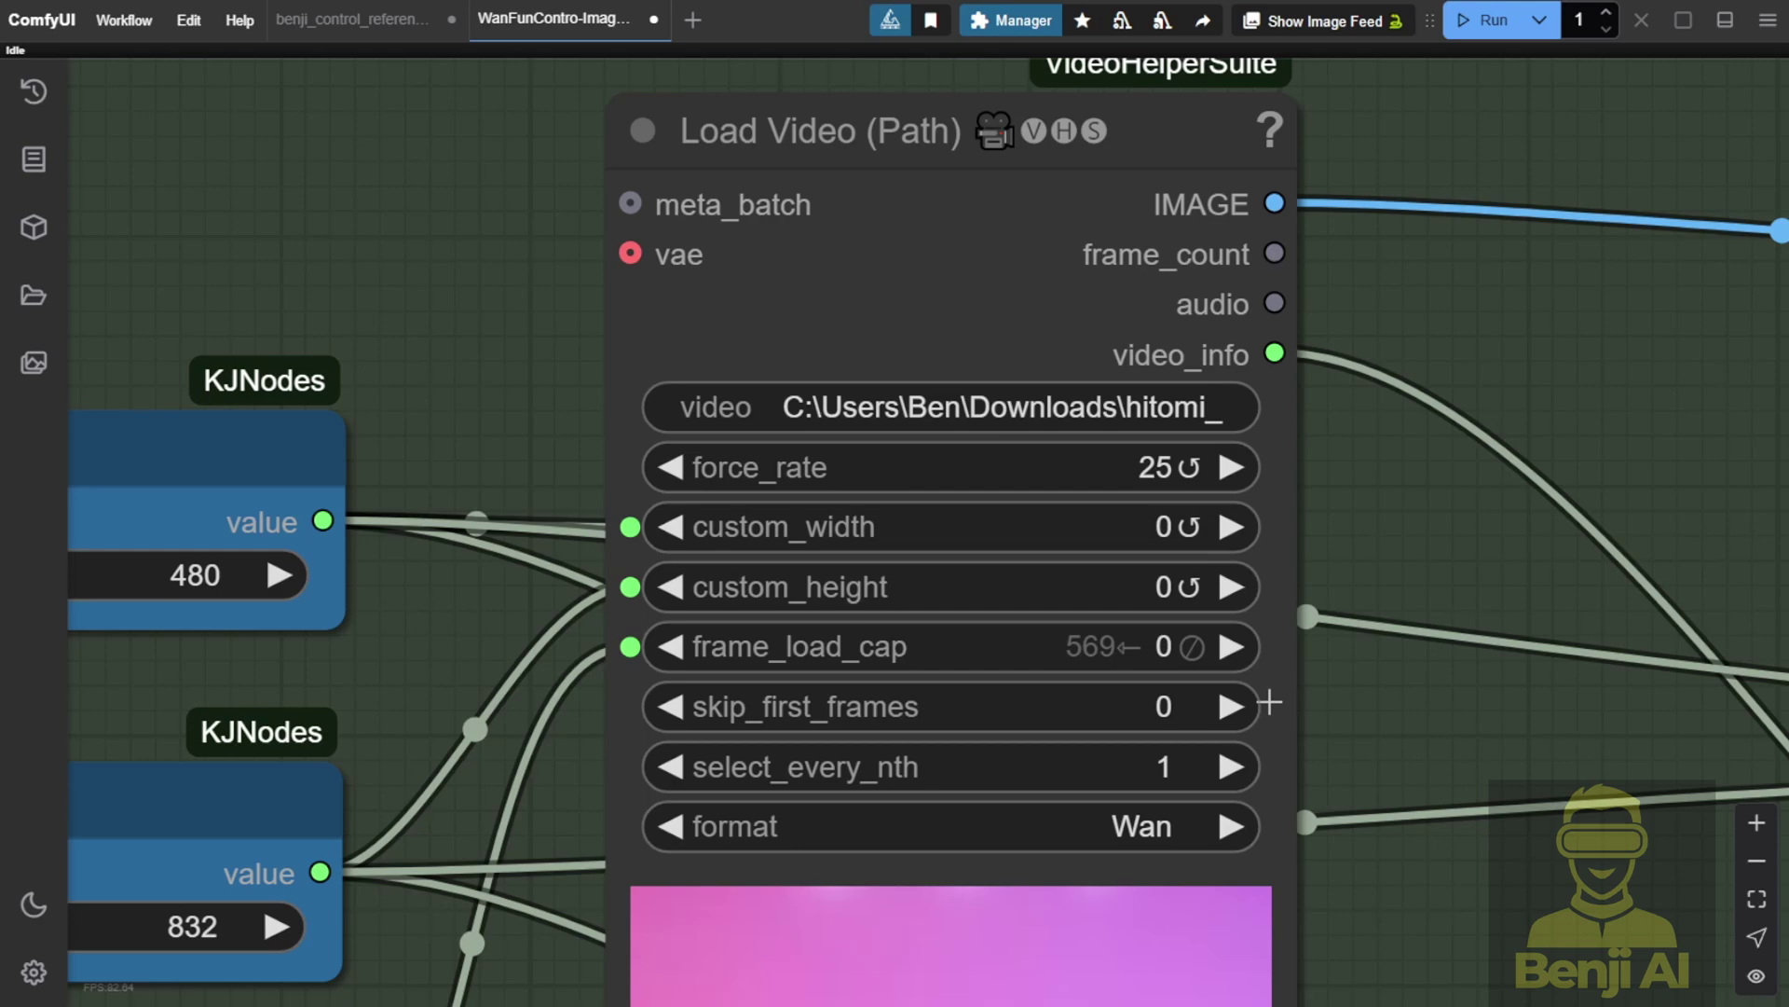
{"action": "scroll", "coordinate": [1269, 702], "scroll_direction": "up", "scroll_amount": 2}
{"action": "scroll", "coordinate": [1068, 690], "scroll_direction": "up", "scroll_amount": 3}
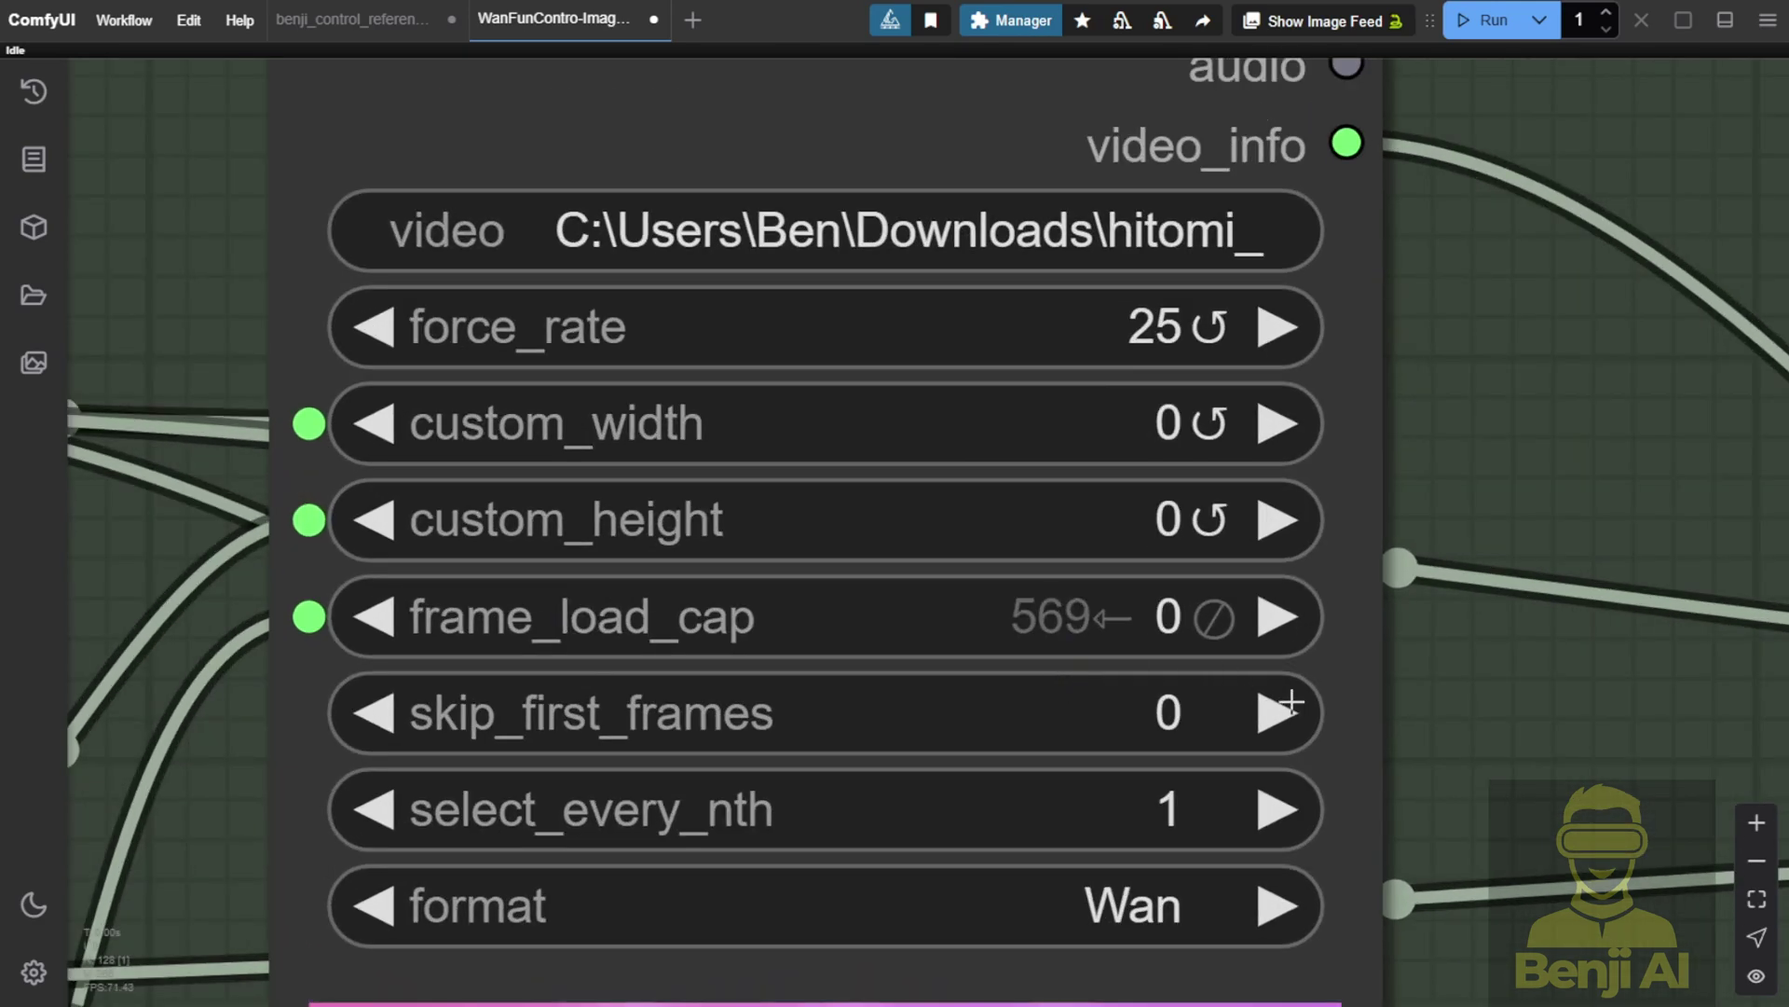
{"action": "scroll", "coordinate": [1296, 704], "scroll_direction": "down", "scroll_amount": 3}
{"action": "scroll", "coordinate": [1412, 706], "scroll_direction": "down", "scroll_amount": 2}
{"action": "left_click_drag", "start_coordinate": [1490, 652], "coordinate": [1724, 465]}
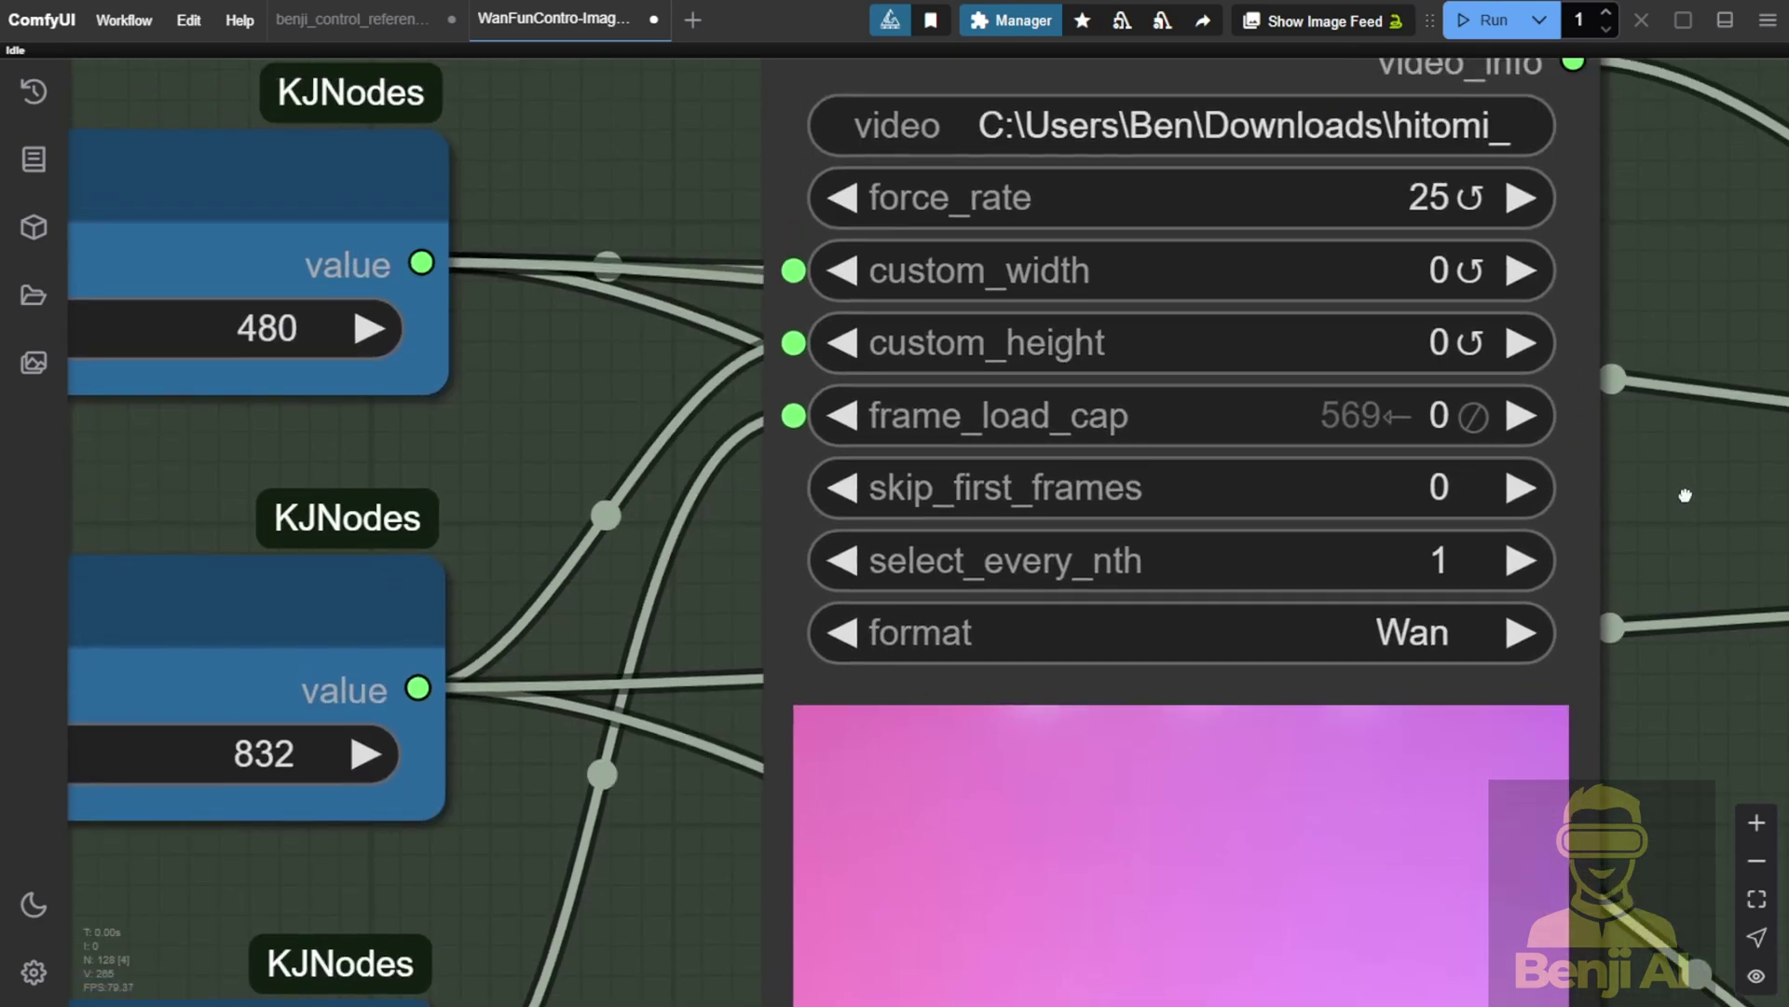
{"action": "scroll", "coordinate": [1160, 556], "scroll_direction": "down", "scroll_amount": 3}
{"action": "scroll", "coordinate": [988, 615], "scroll_direction": "up", "scroll_amount": 5}
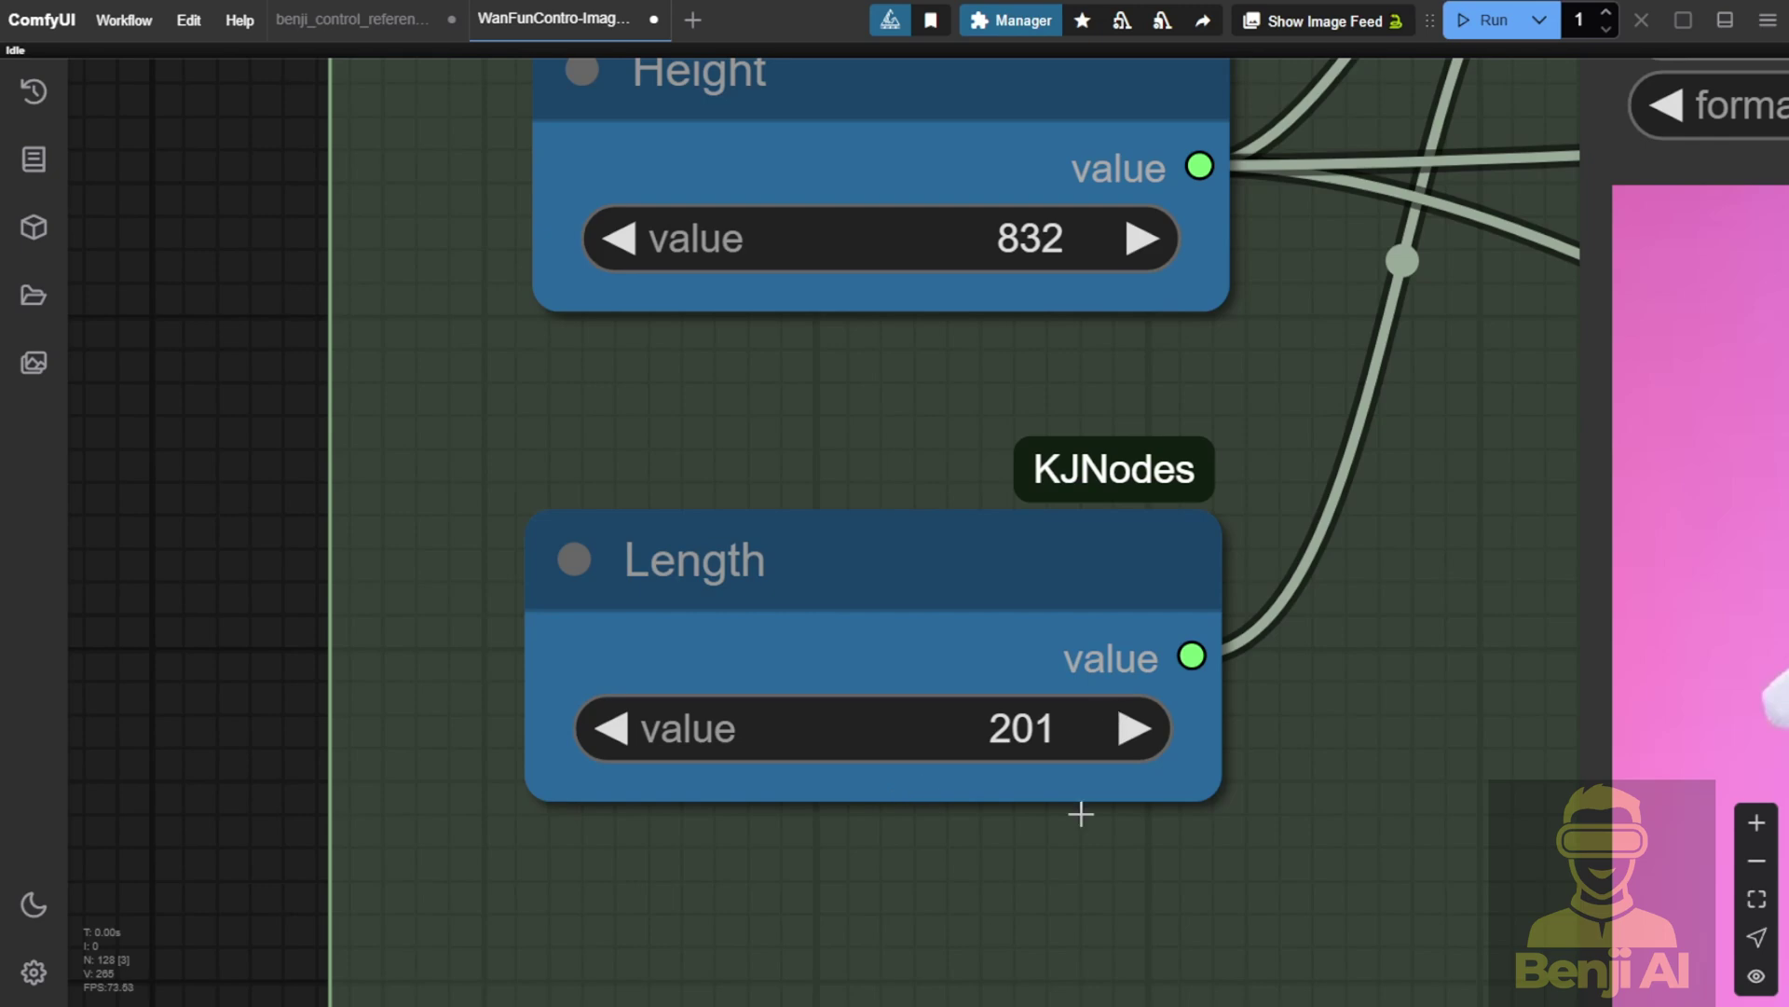
{"action": "scroll", "coordinate": [1227, 617], "scroll_direction": "down", "scroll_amount": 5}
{"action": "scroll", "coordinate": [1374, 466], "scroll_direction": "up", "scroll_amount": 5}
{"action": "left_click_drag", "start_coordinate": [1374, 466], "coordinate": [534, 948]}
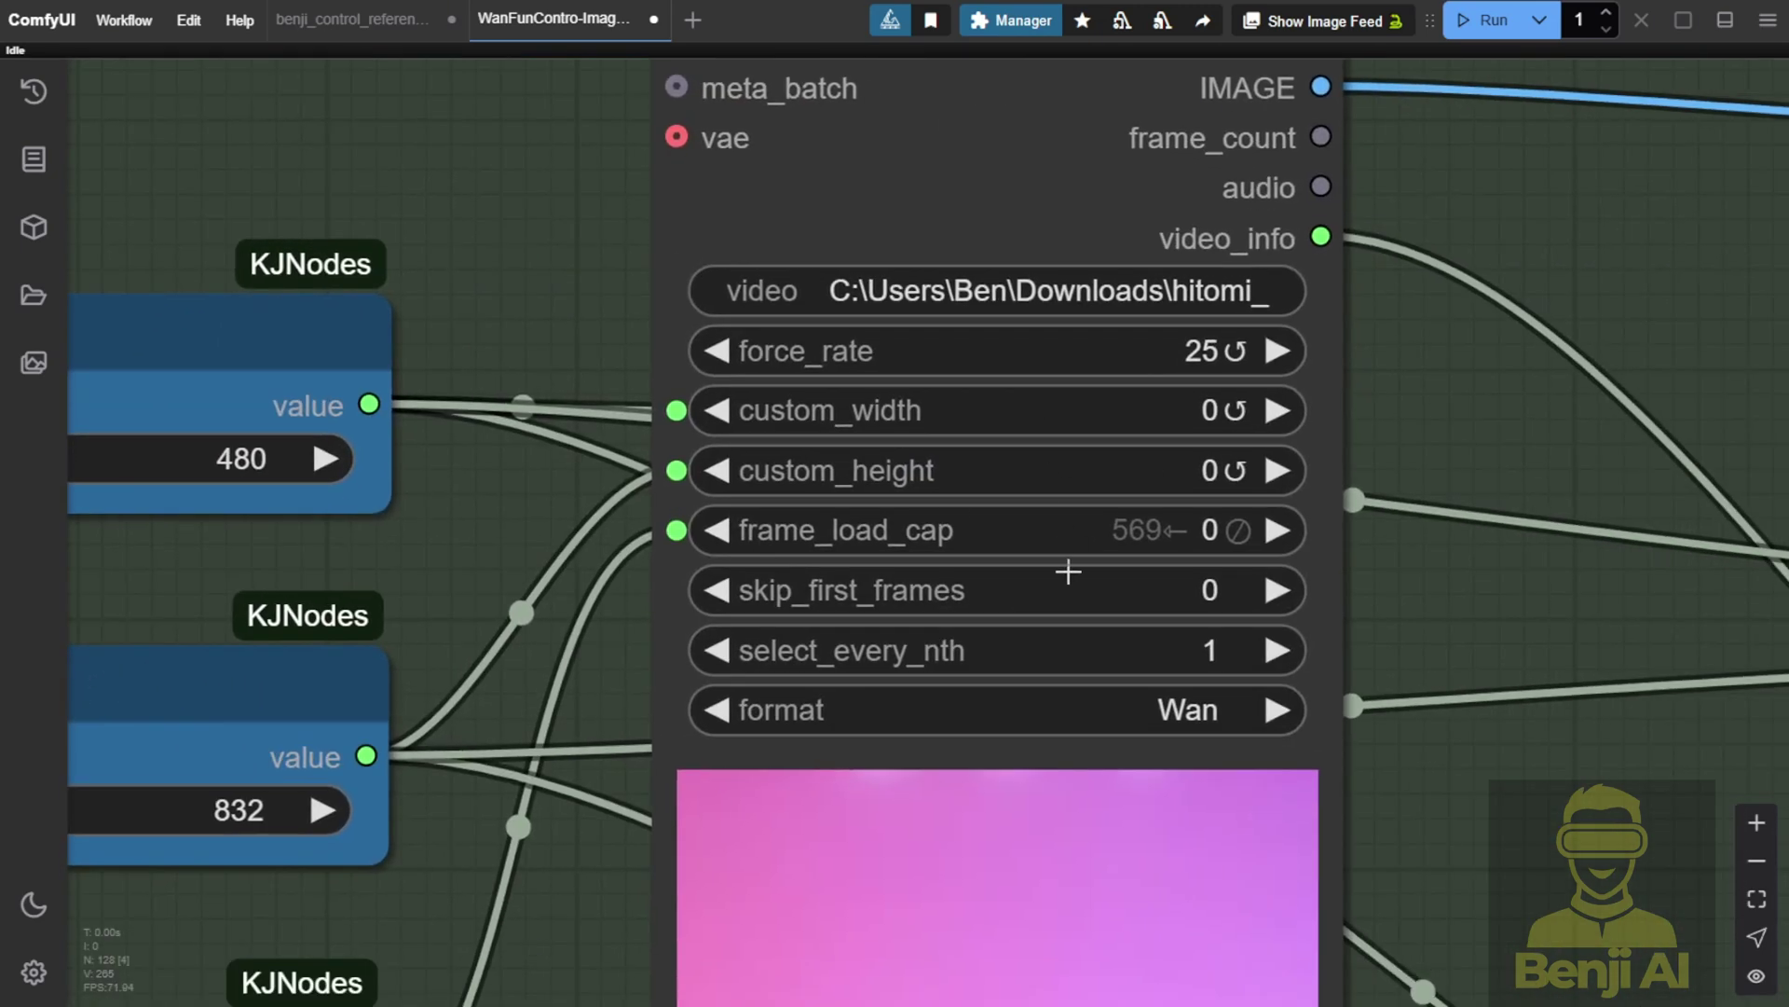
{"action": "scroll", "coordinate": [1070, 572], "scroll_direction": "up", "scroll_amount": 2}
{"action": "scroll", "coordinate": [478, 270], "scroll_direction": "down", "scroll_amount": 6}
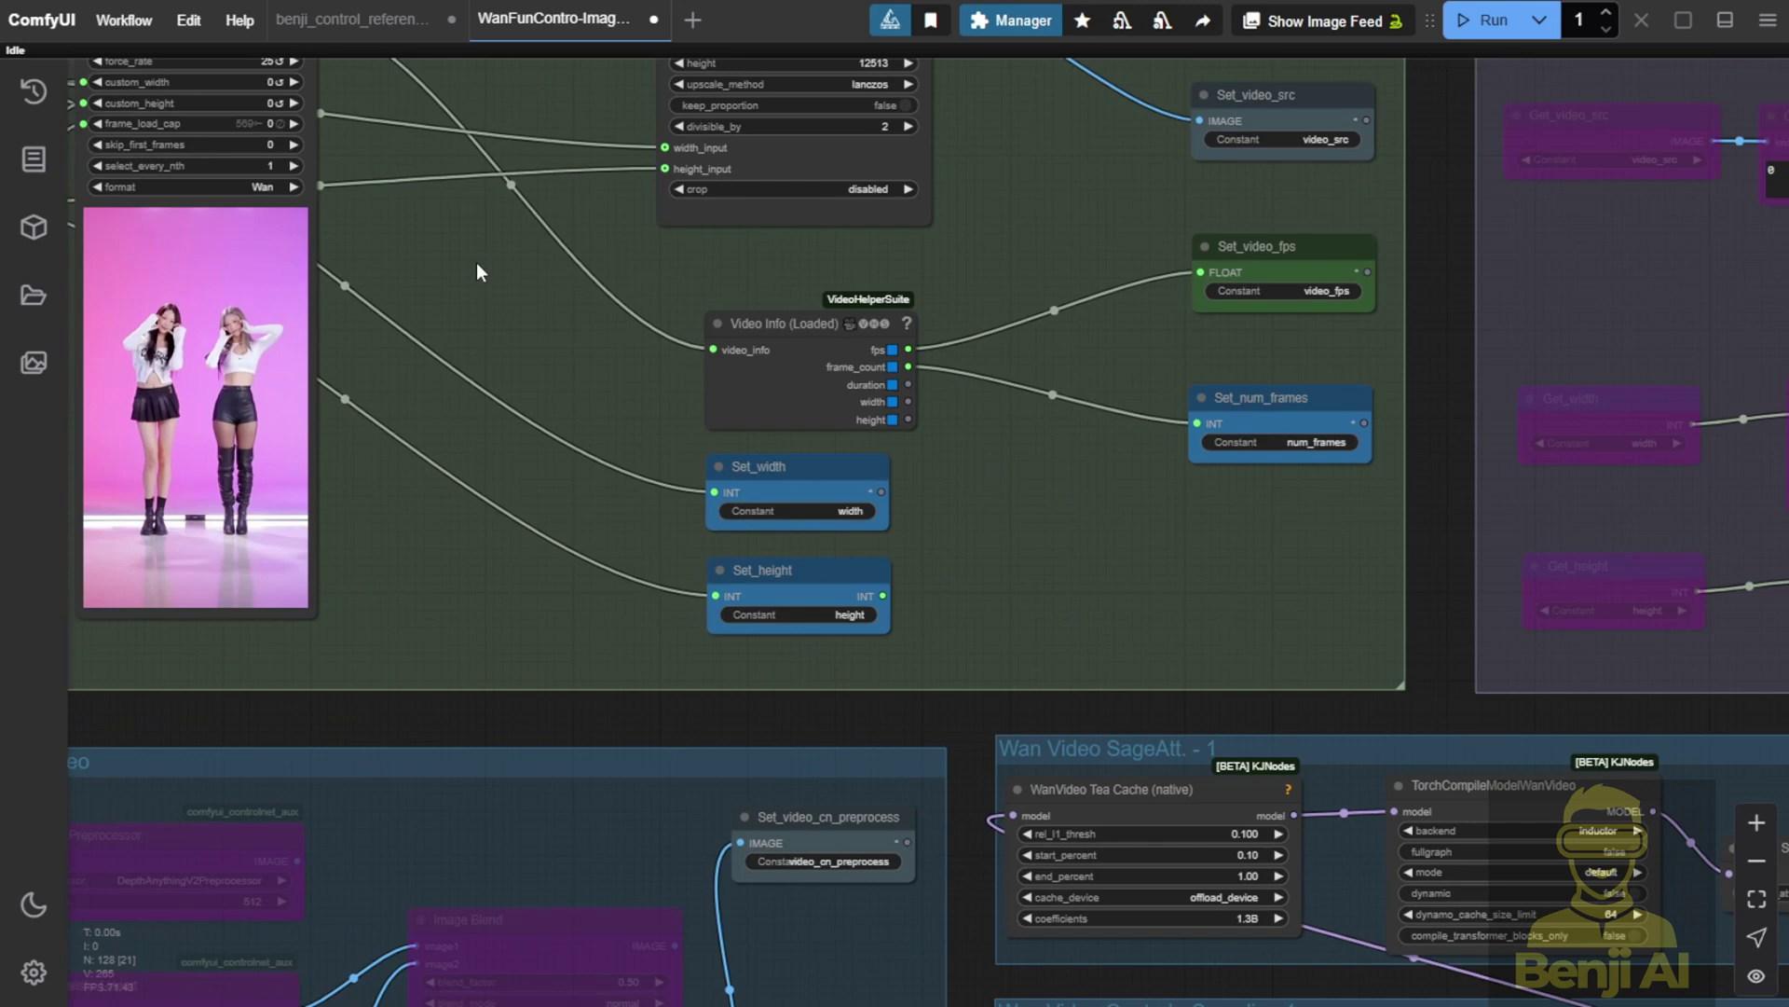
{"action": "left_click_drag", "start_coordinate": [1162, 584], "coordinate": [875, 352]}
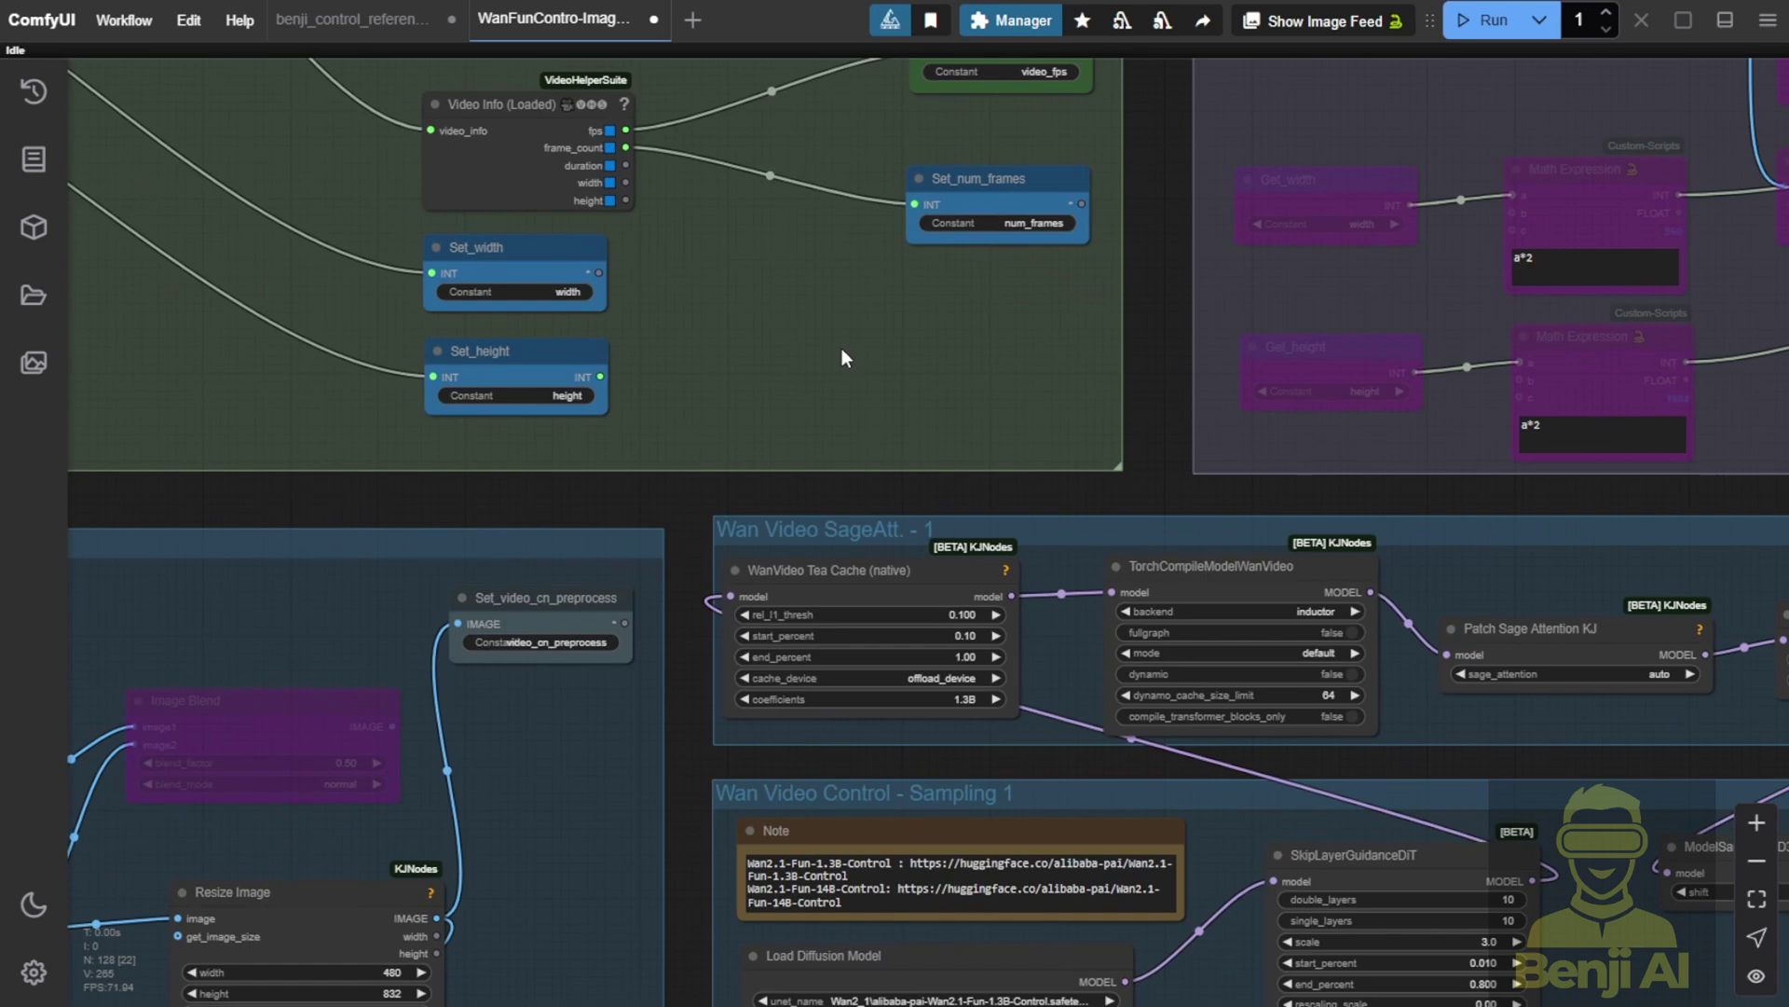
{"action": "scroll", "coordinate": [842, 348], "scroll_direction": "down", "scroll_amount": 4}
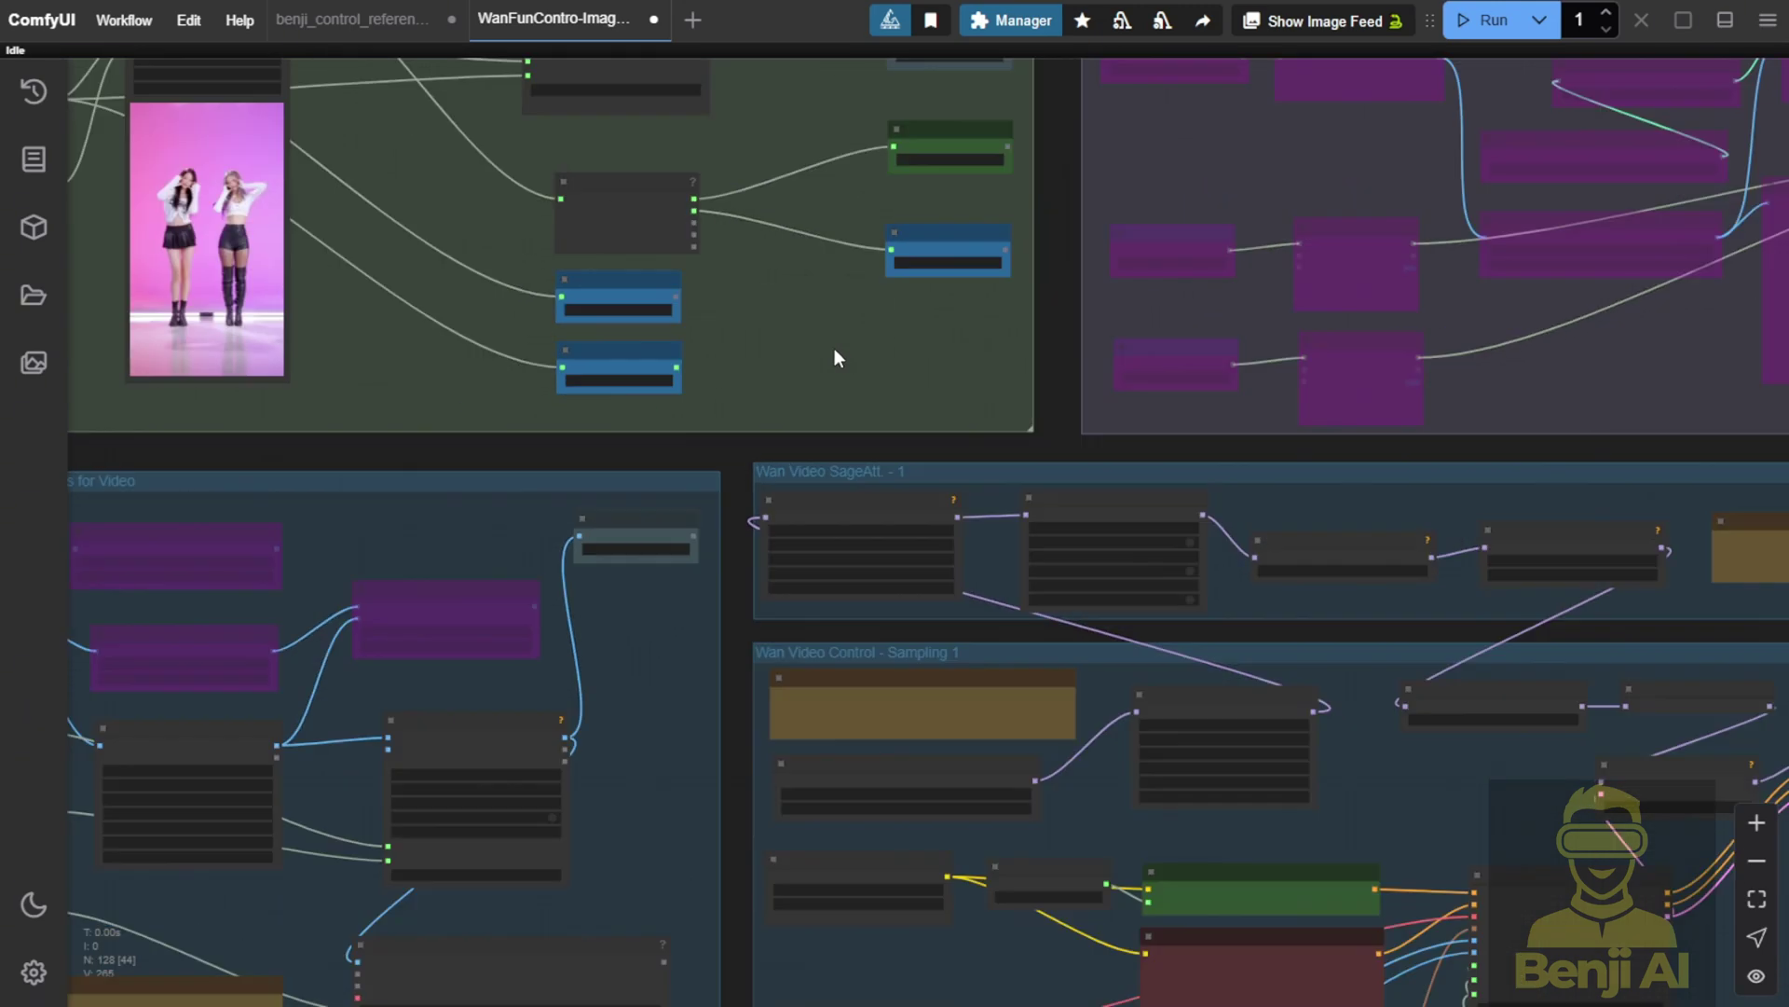
{"action": "left_click_drag", "start_coordinate": [835, 349], "coordinate": [942, 503]}
{"action": "scroll", "coordinate": [954, 488], "scroll_direction": "up", "scroll_amount": 6}
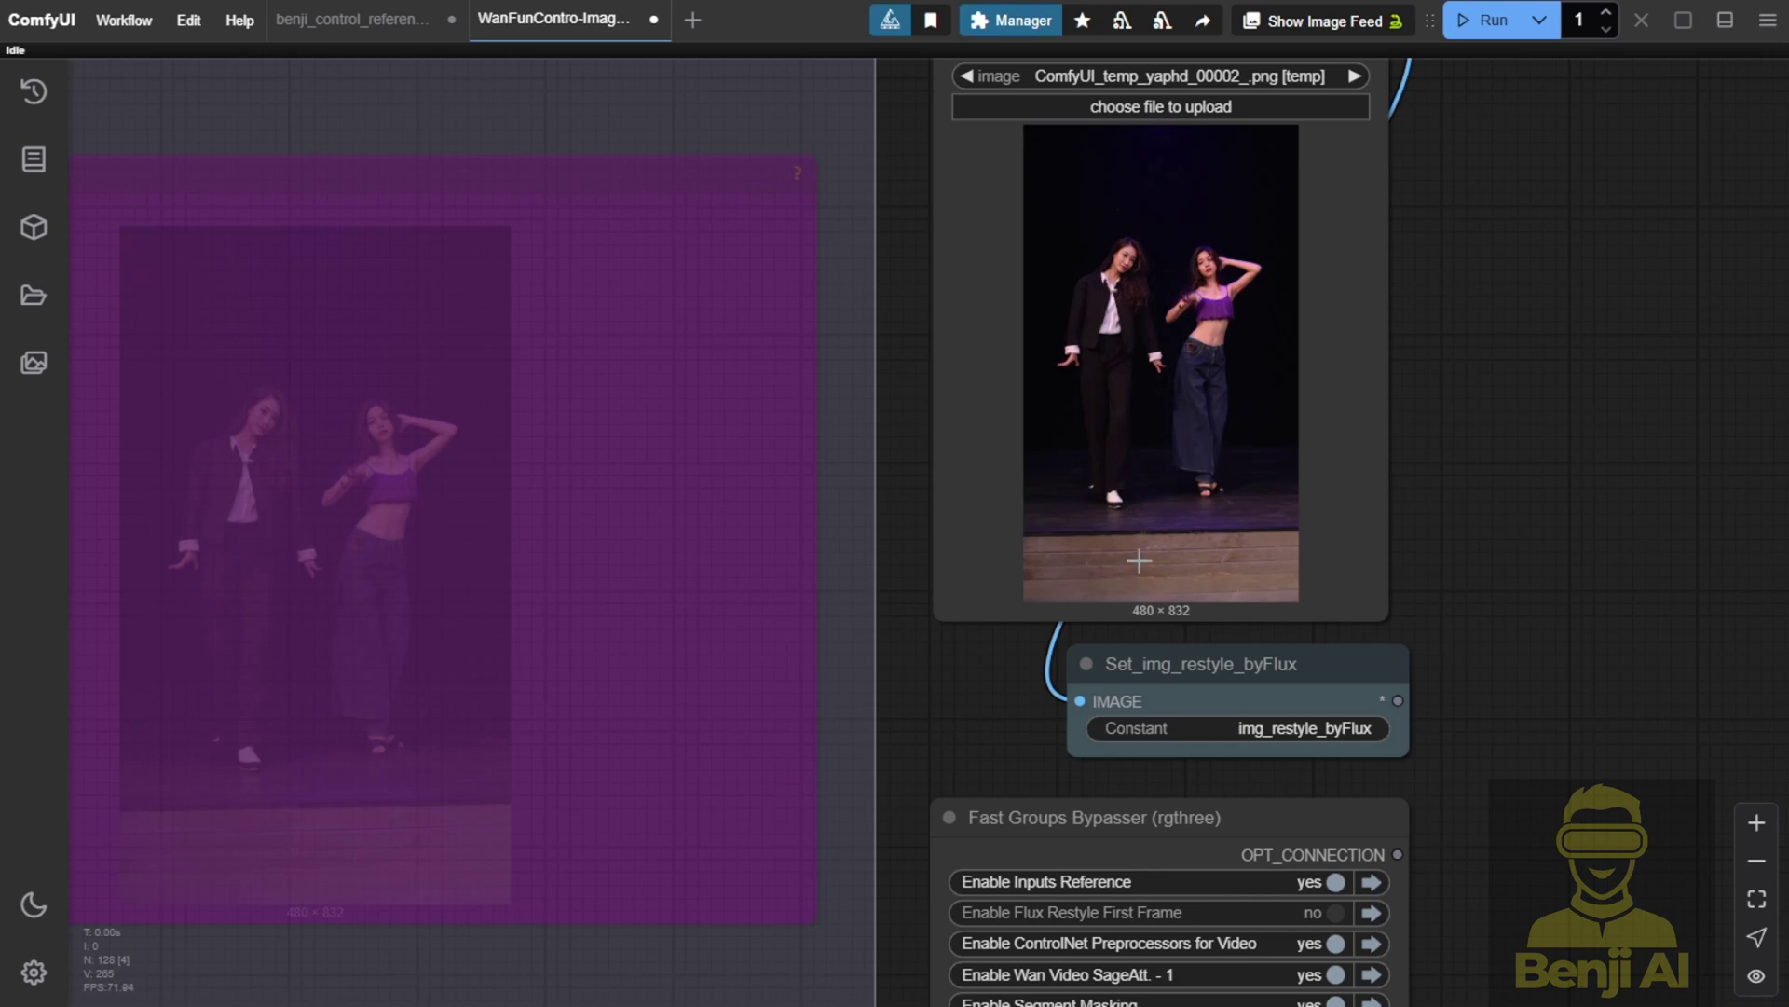
{"action": "scroll", "coordinate": [1432, 425], "scroll_direction": "up", "scroll_amount": 3}
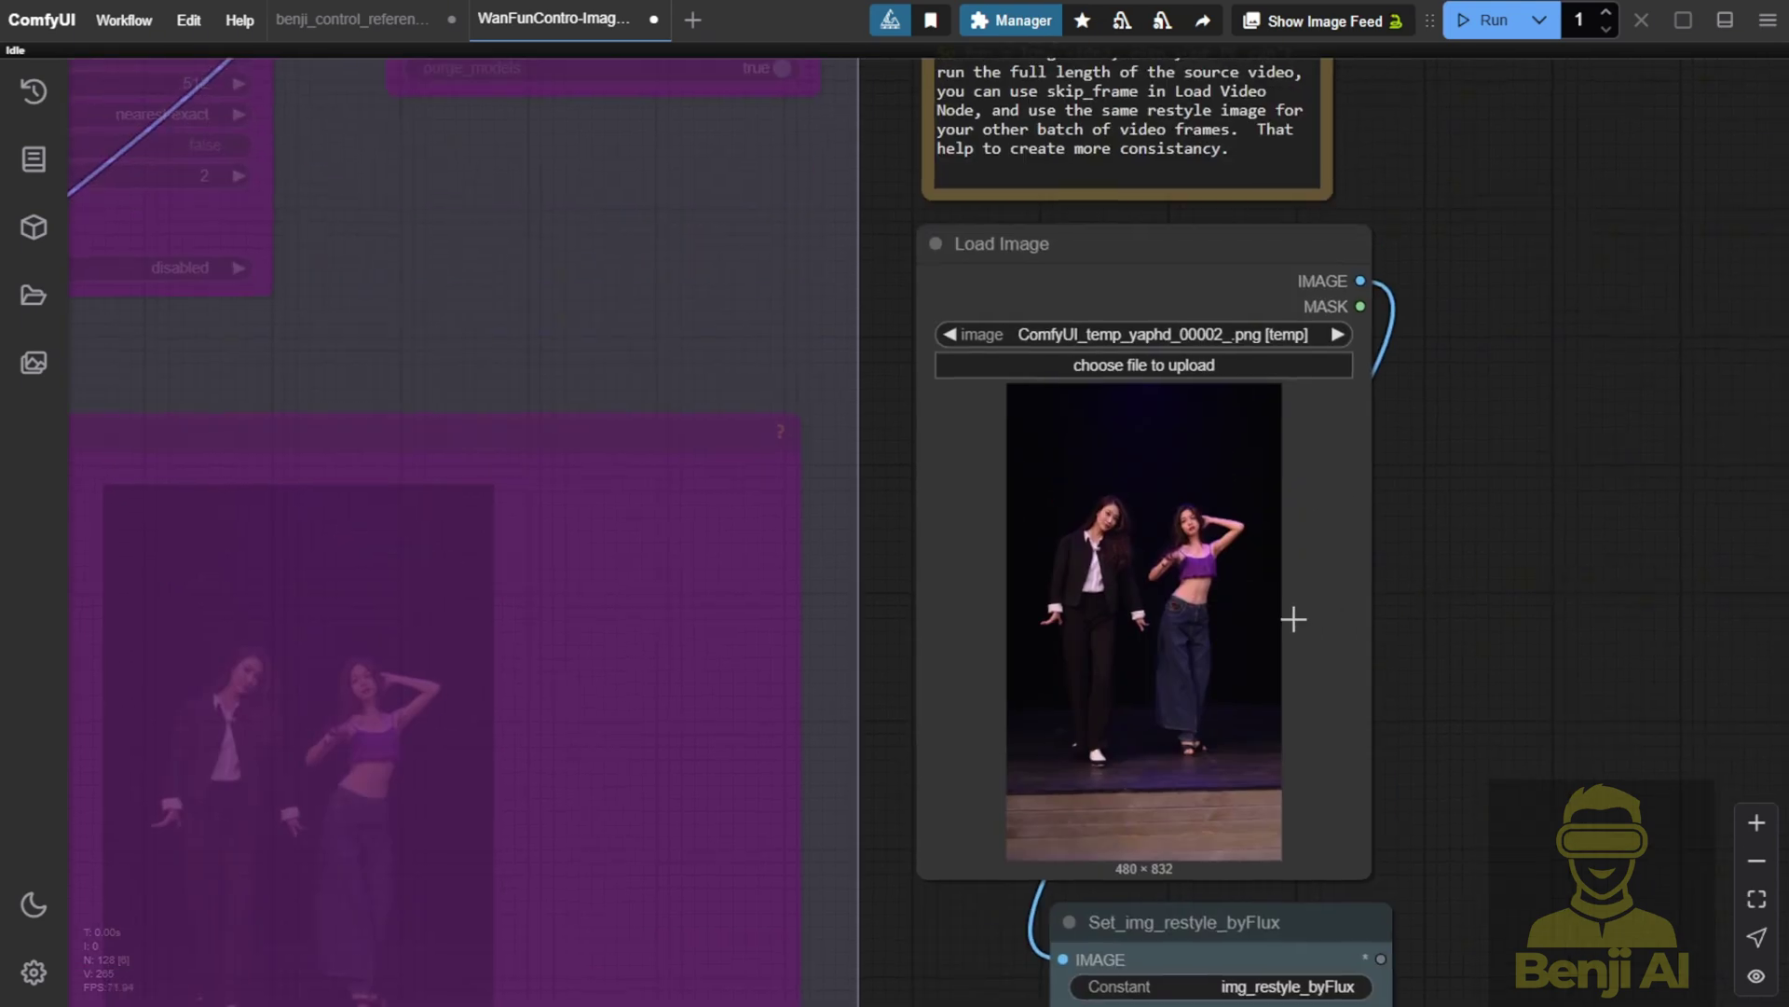
{"action": "scroll", "coordinate": [1290, 615], "scroll_direction": "up", "scroll_amount": 3}
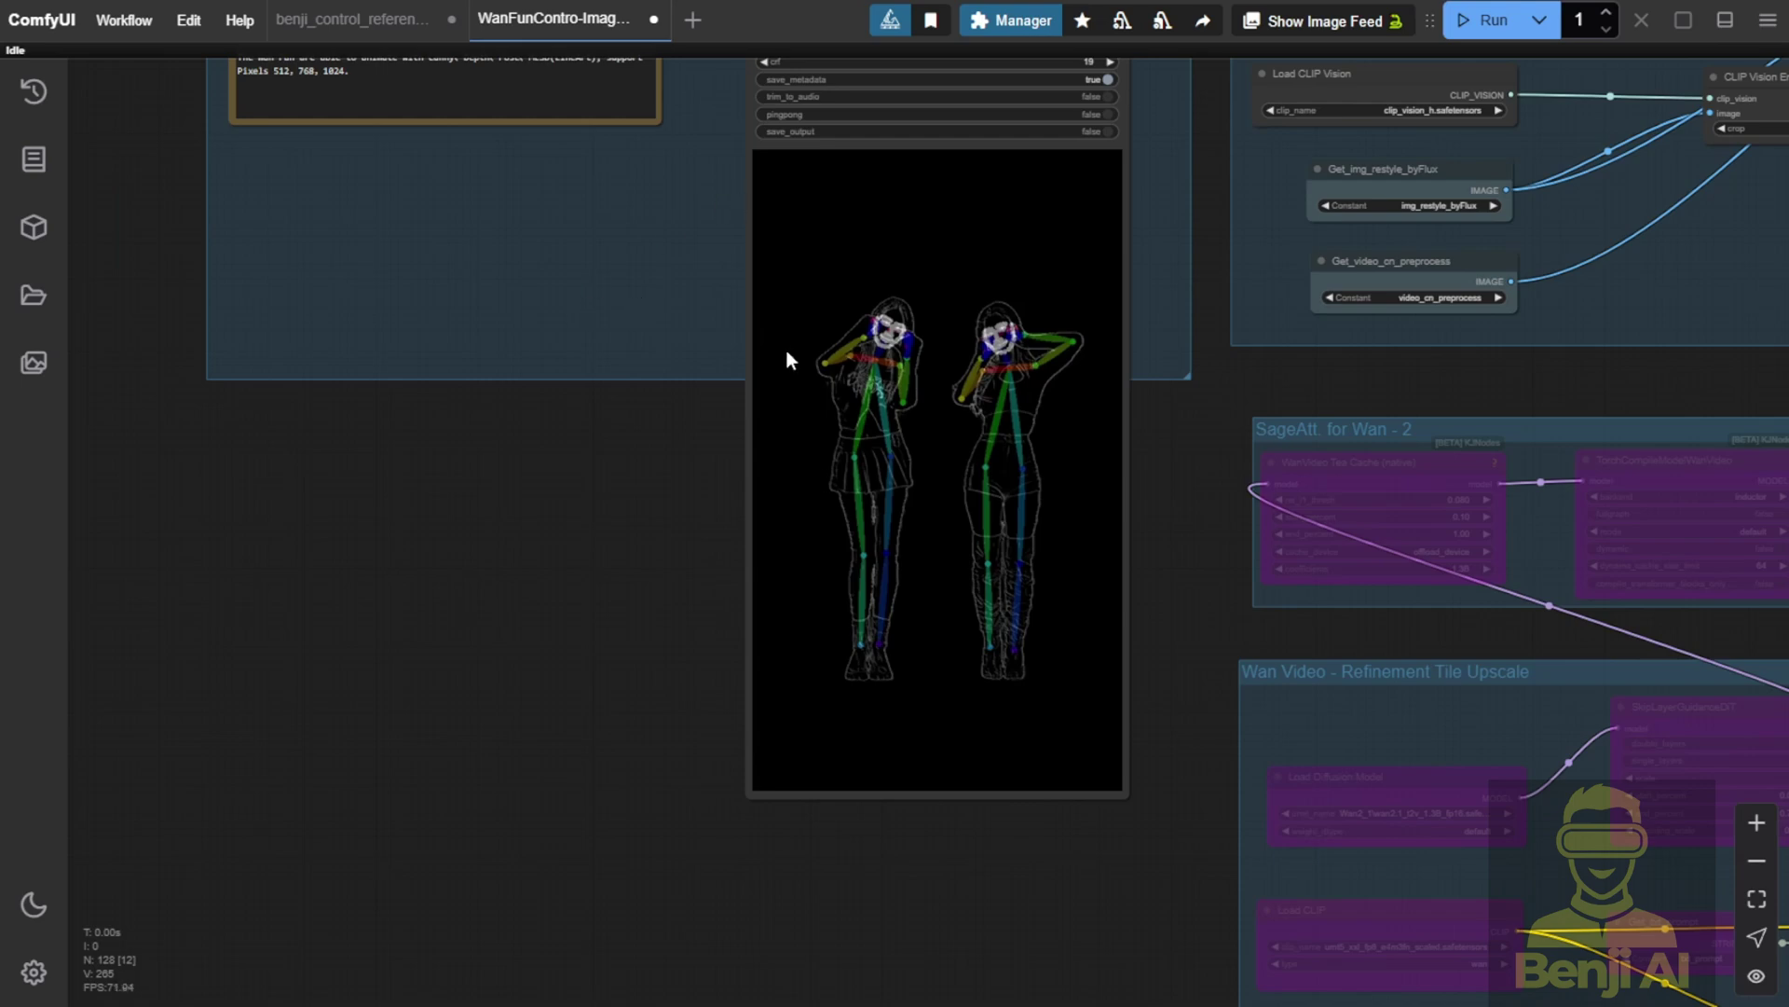
{"action": "left_click_drag", "start_coordinate": [1212, 225], "coordinate": [1101, 441]}
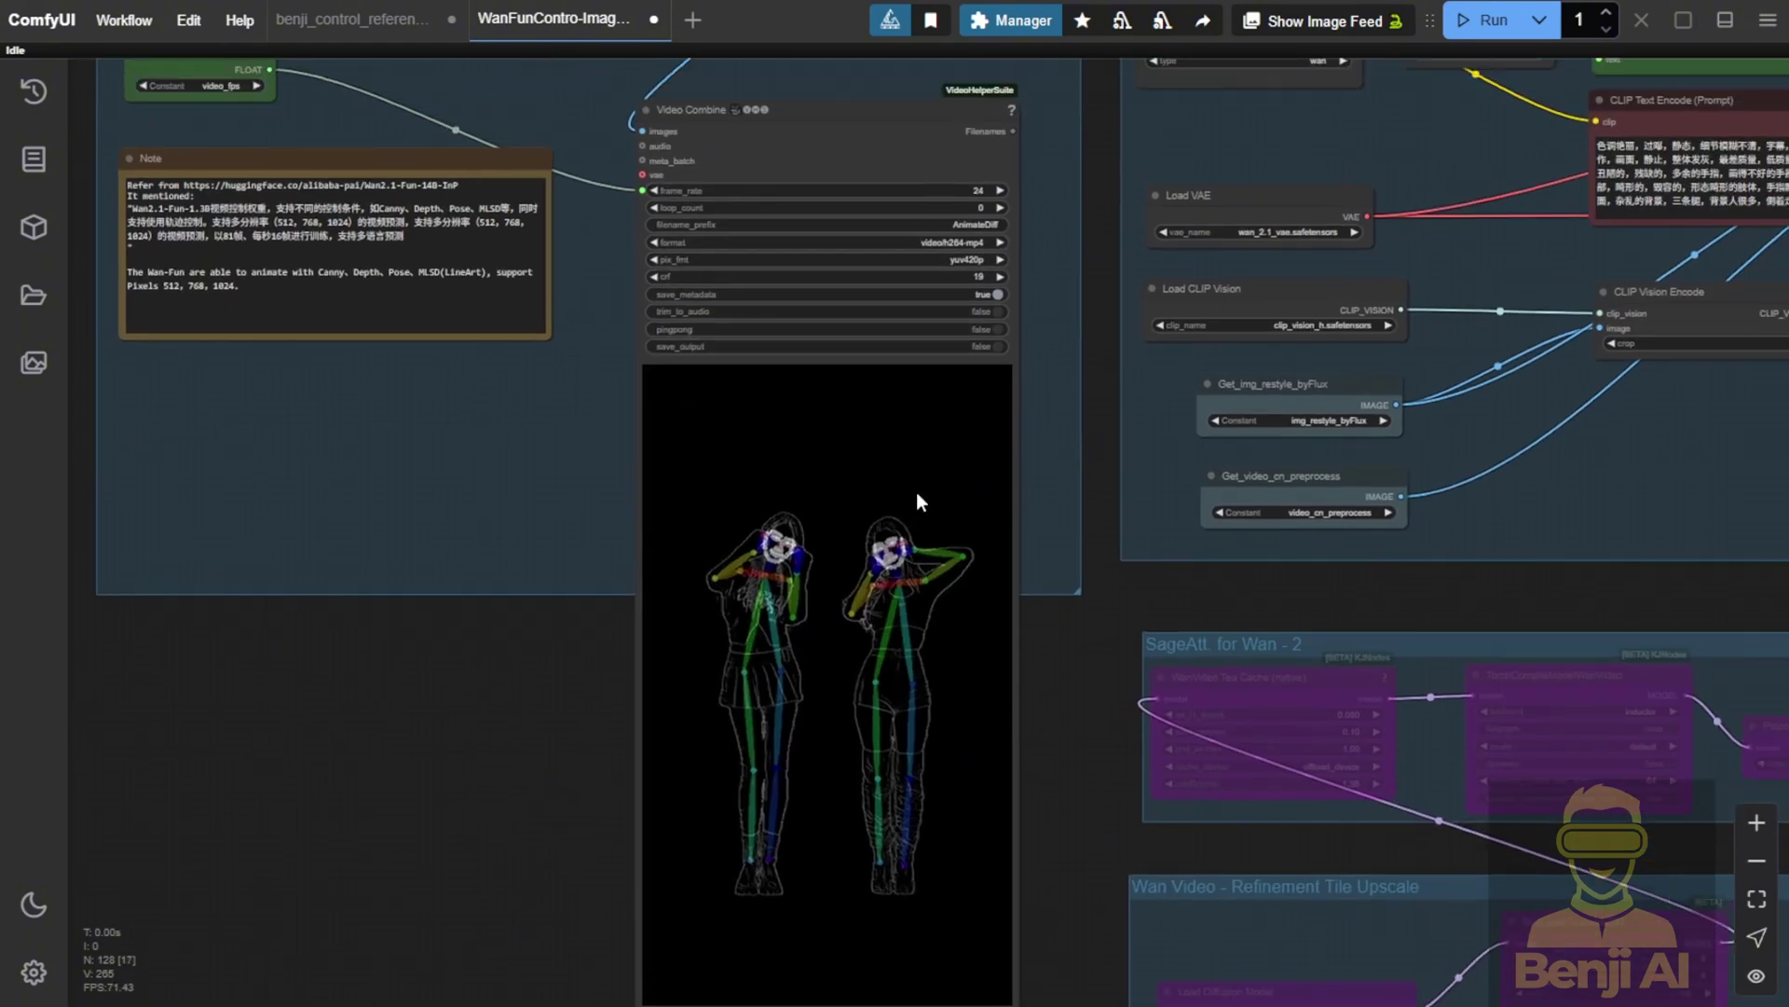
{"action": "left_click_drag", "start_coordinate": [1099, 142], "coordinate": [383, 283]}
{"action": "scroll", "coordinate": [673, 462], "scroll_direction": "down", "scroll_amount": 1}
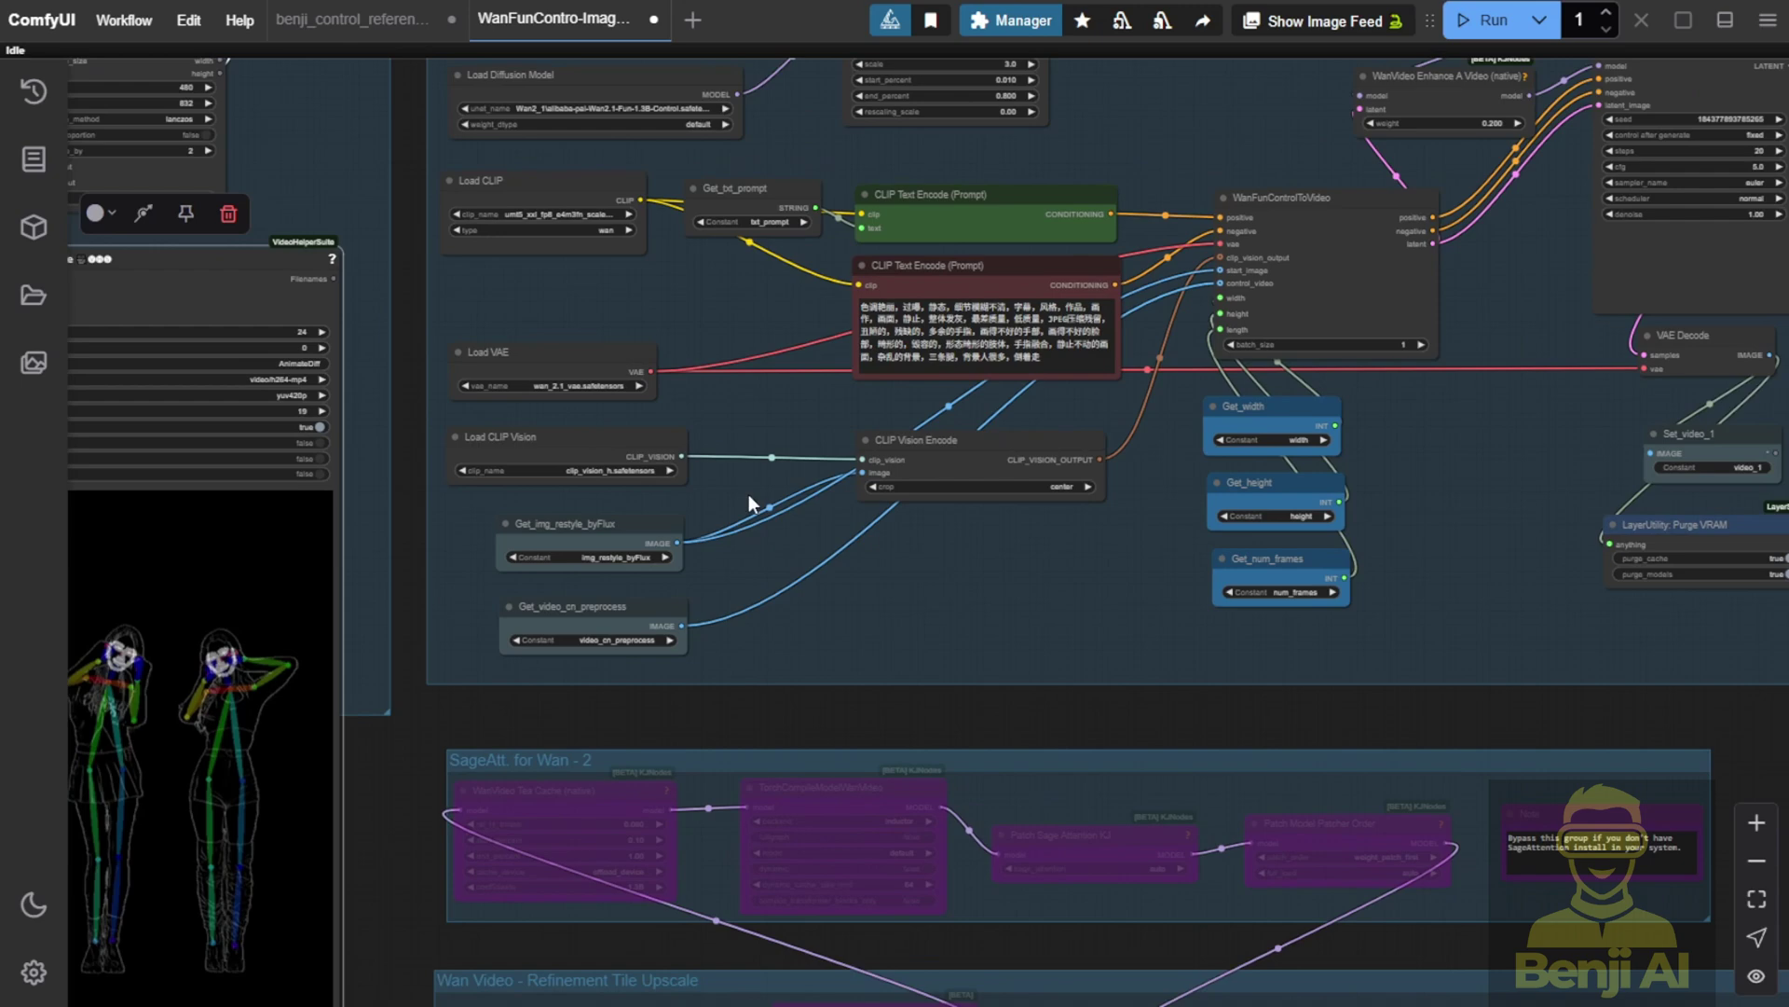
{"action": "scroll", "coordinate": [749, 496], "scroll_direction": "up", "scroll_amount": 2}
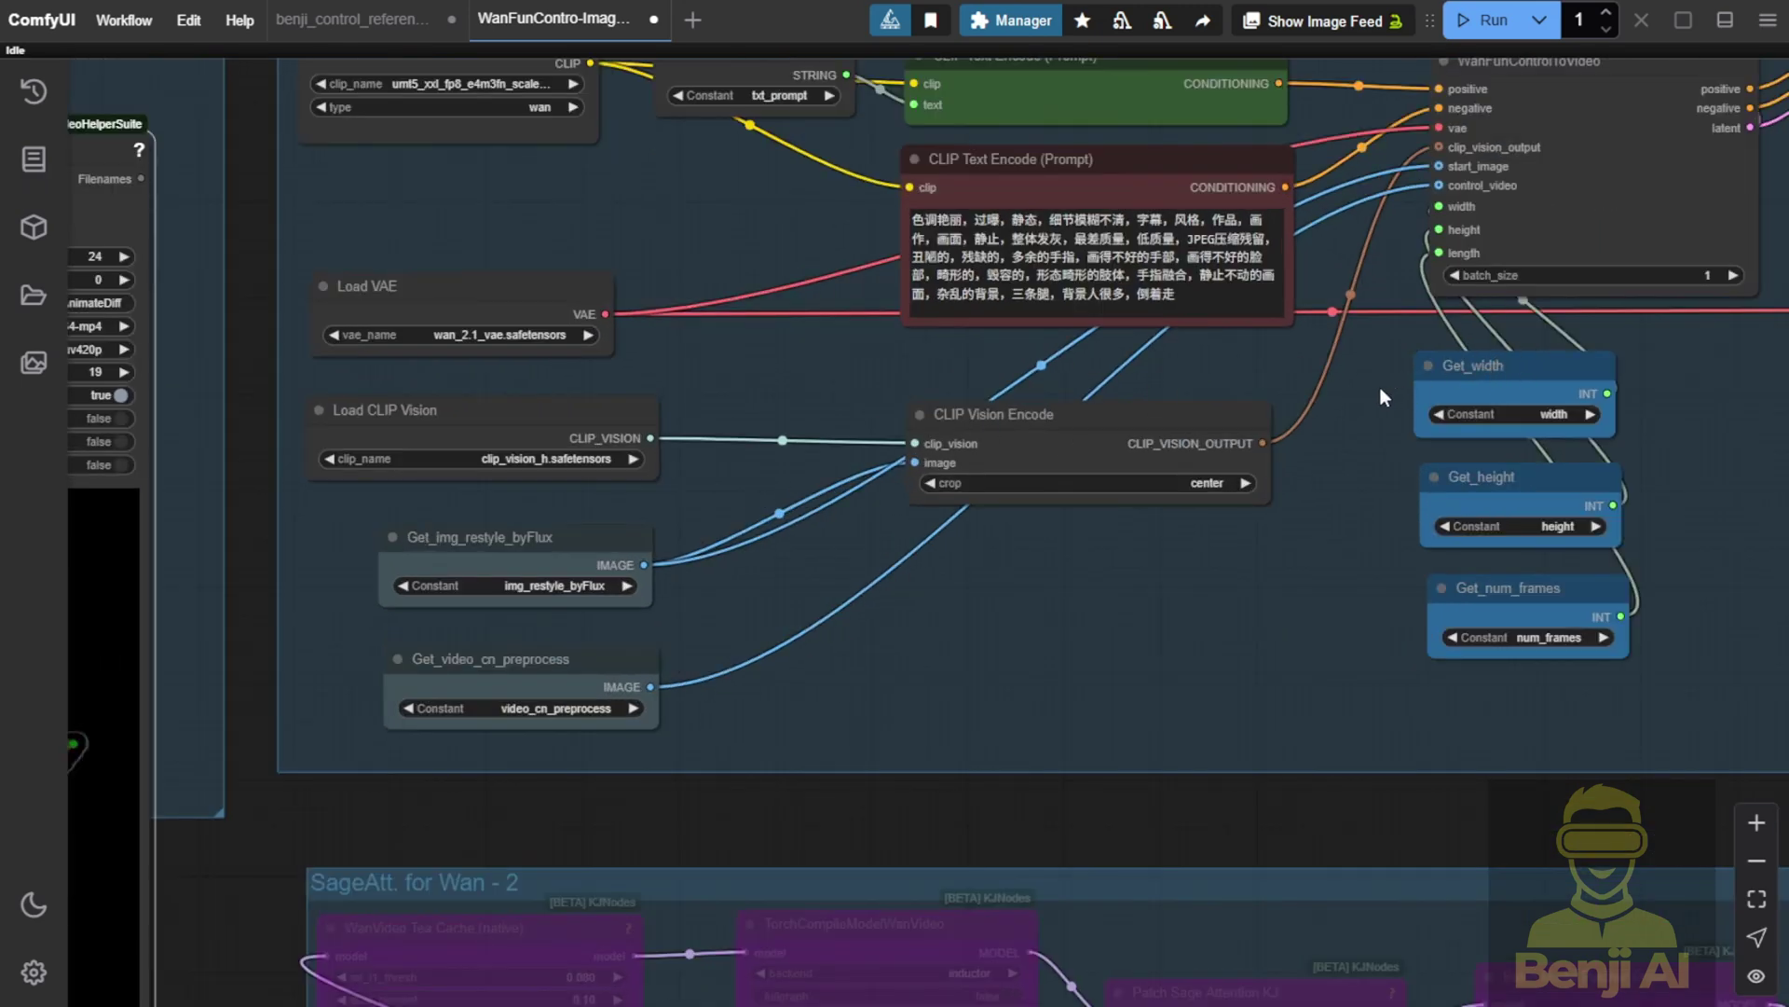
Step: Move the Get_video_cn_preprocess node a little down and right on the canvas
{"action": "left_click_drag", "start_coordinate": [599, 662], "coordinate": [666, 669]}
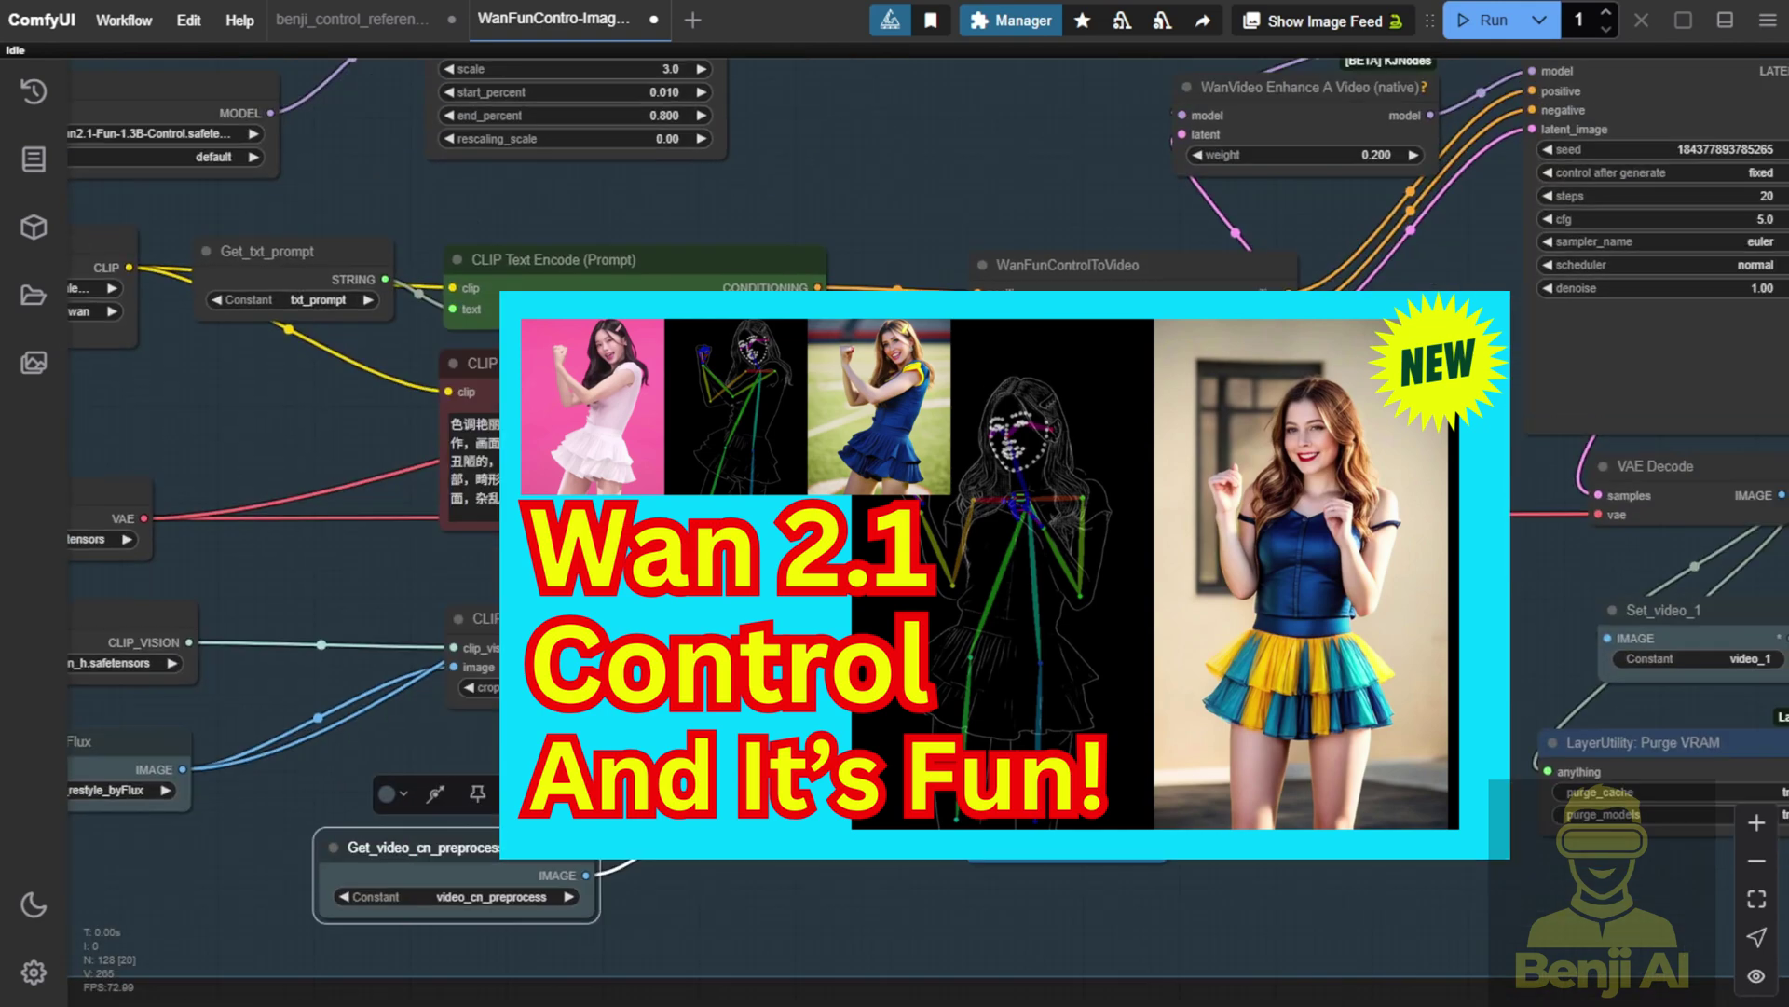
{"action": "scroll", "coordinate": [746, 653], "scroll_direction": "up", "scroll_amount": 2}
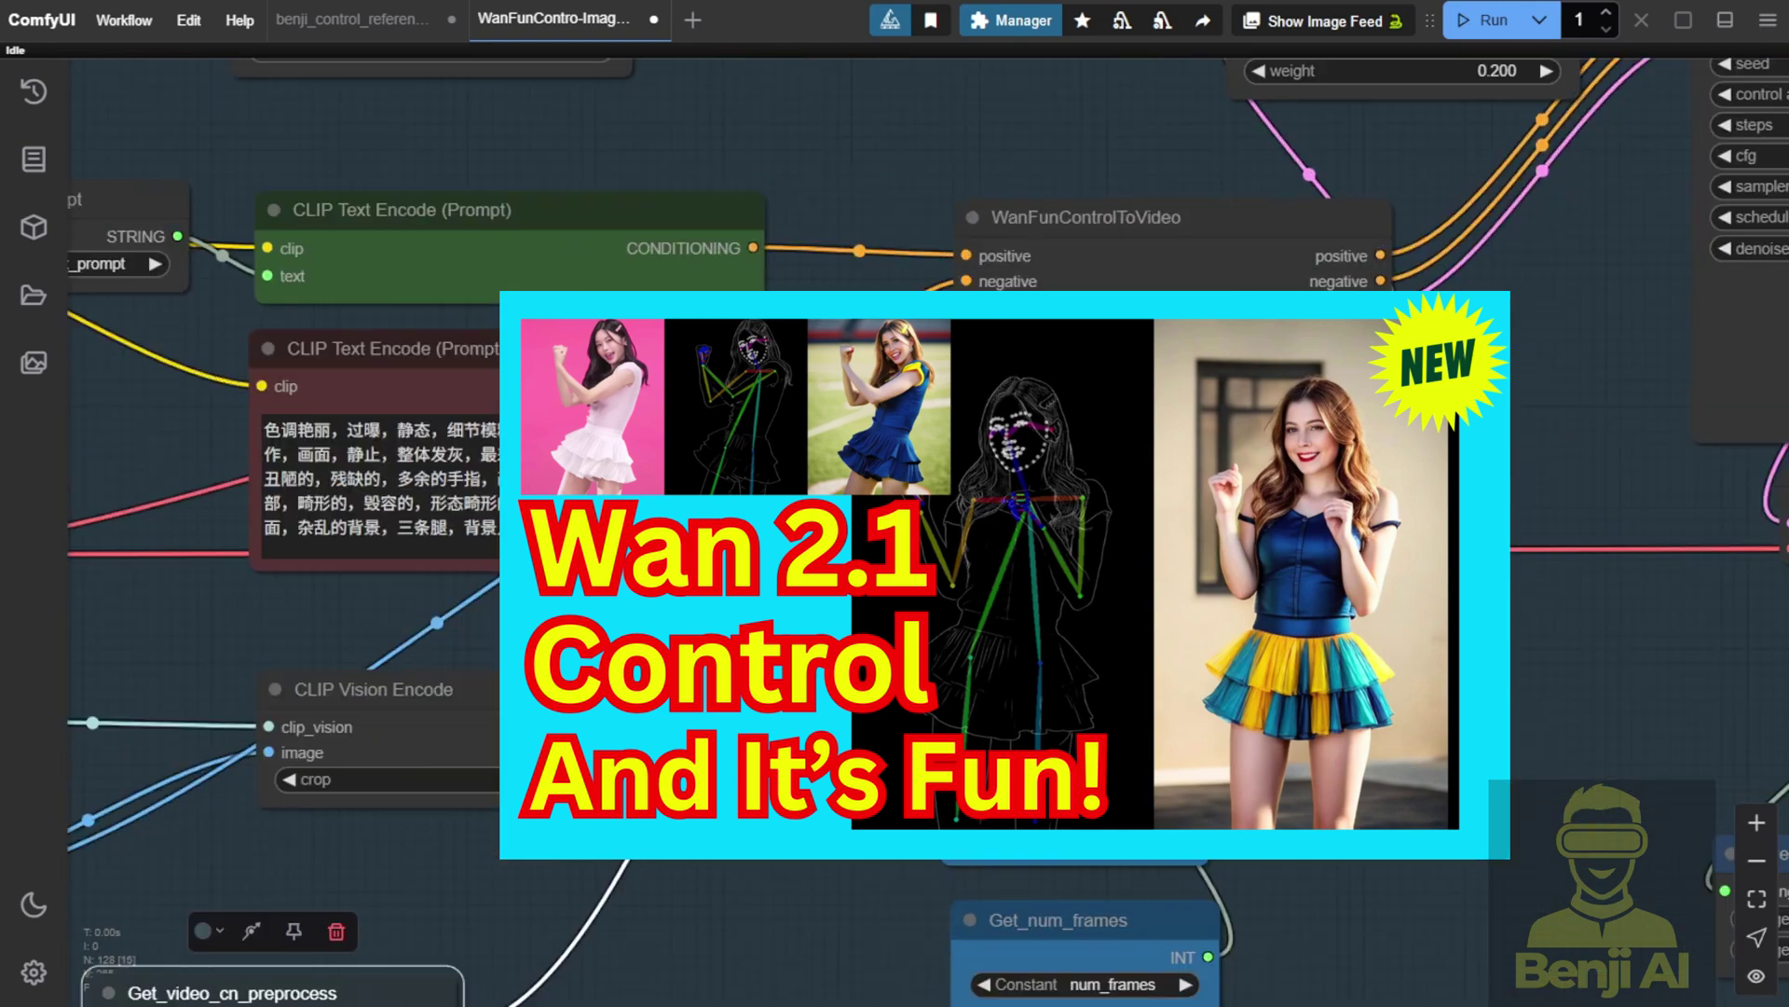
{"action": "scroll", "coordinate": [1030, 396], "scroll_direction": "up", "scroll_amount": 1}
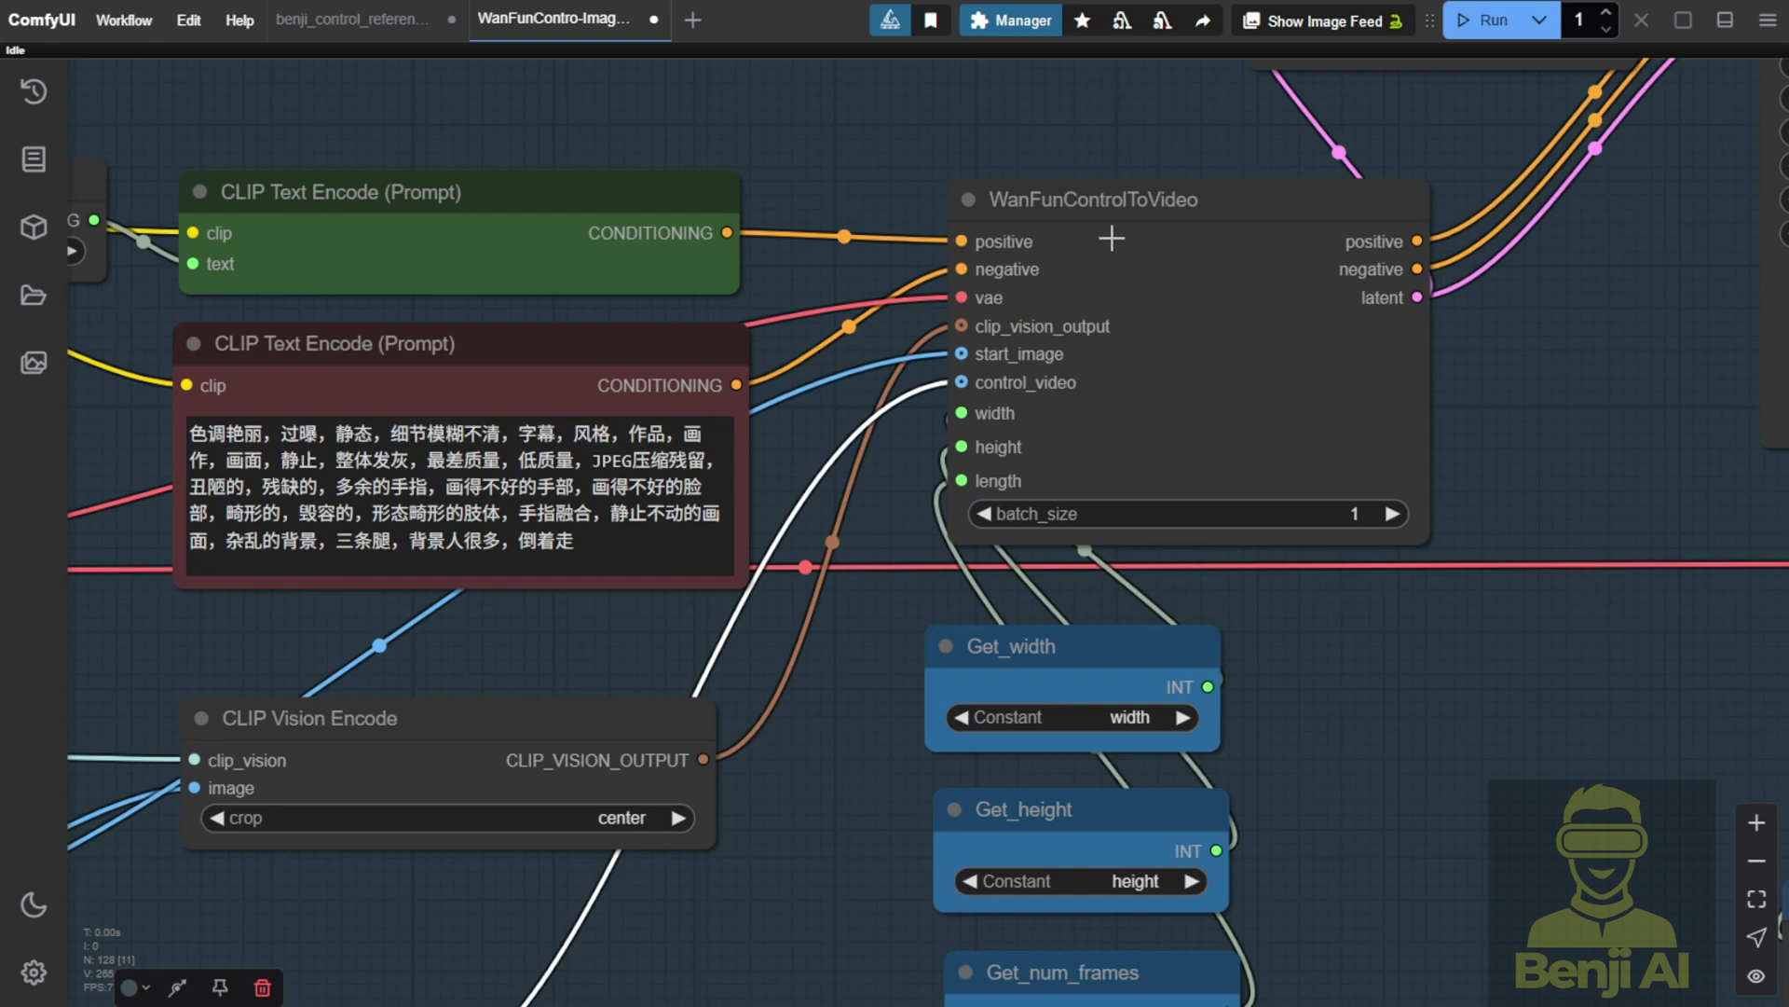
{"action": "scroll", "coordinate": [1071, 311], "scroll_direction": "down", "scroll_amount": 7}
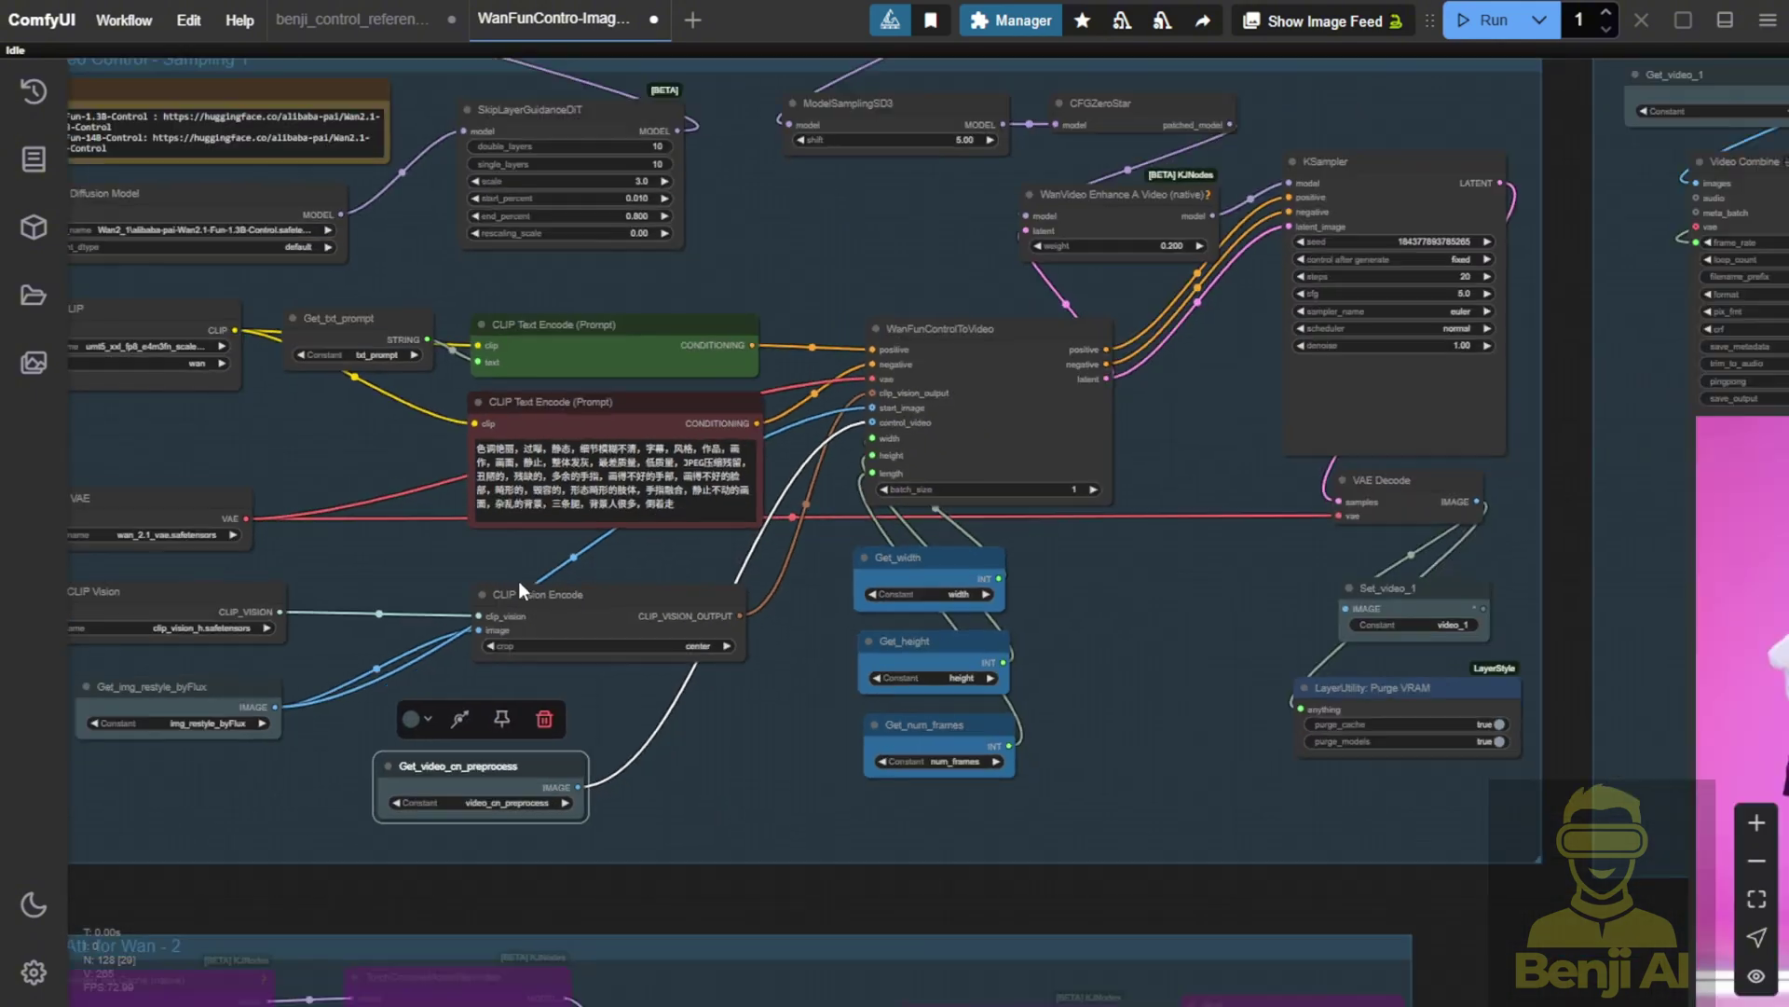
{"action": "scroll", "coordinate": [966, 663], "scroll_direction": "down", "scroll_amount": 4}
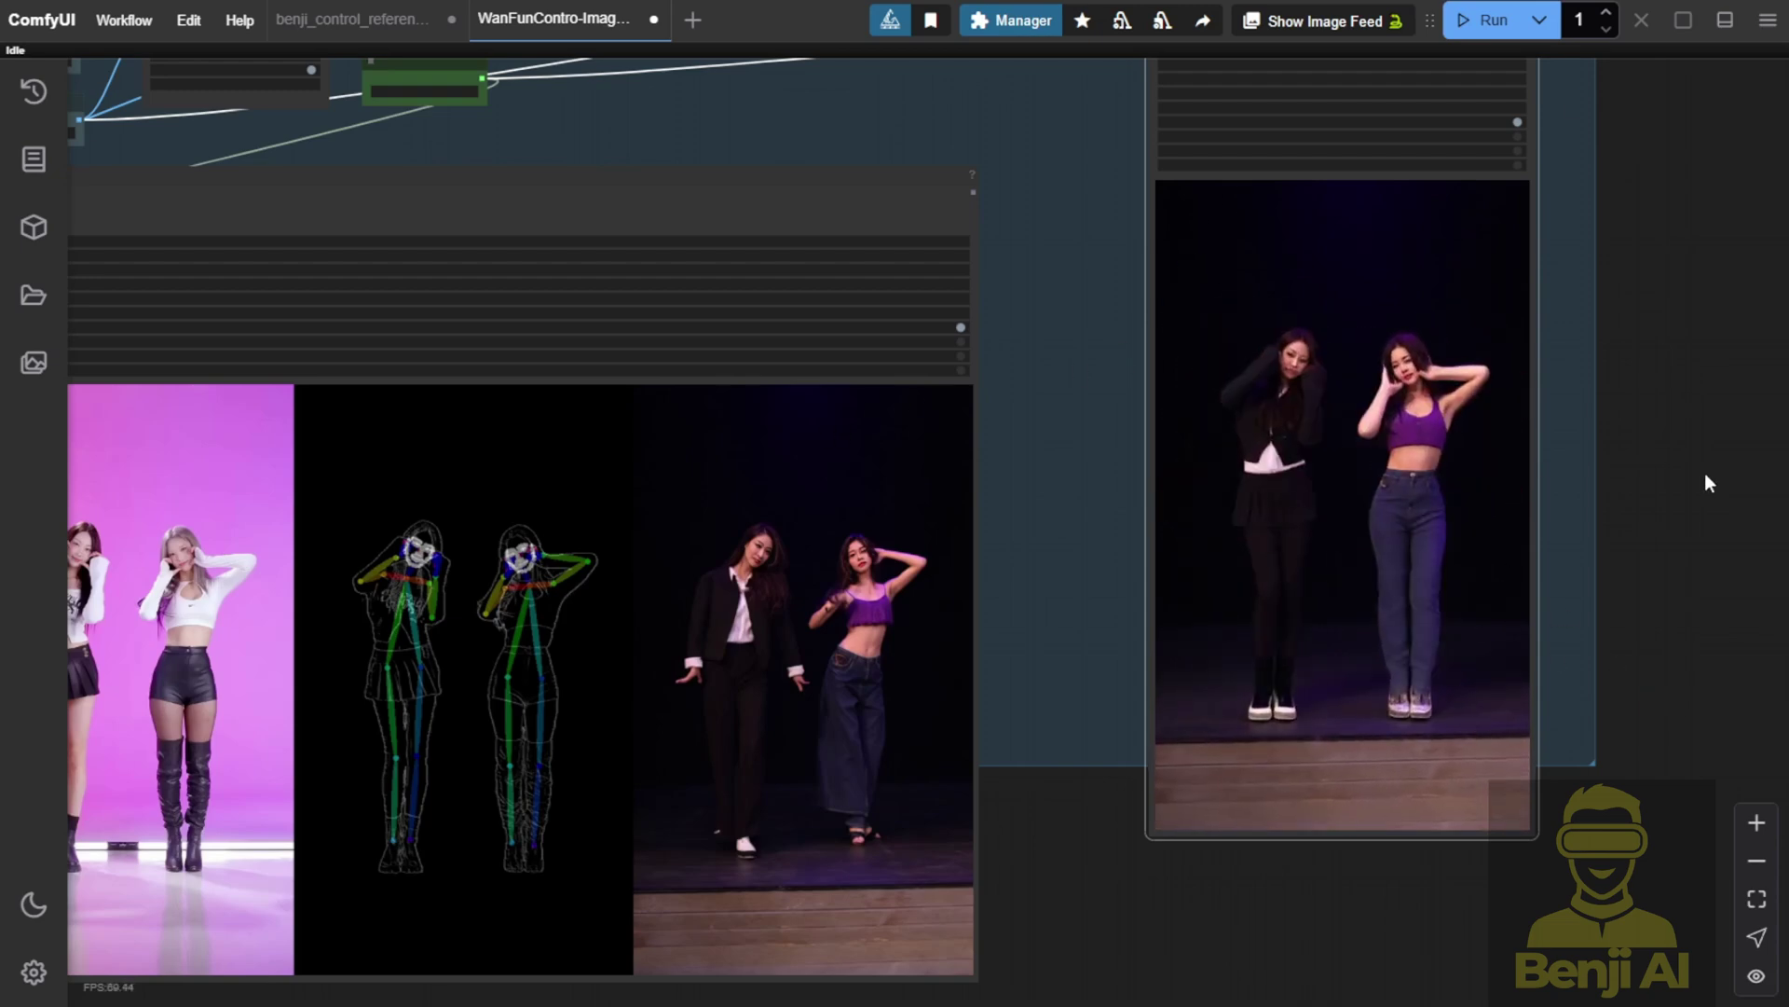
Step: Set the frames to skip at the start of the clip to 200
{"action": "scroll", "coordinate": [1673, 197], "scroll_direction": "up", "scroll_amount": 10}
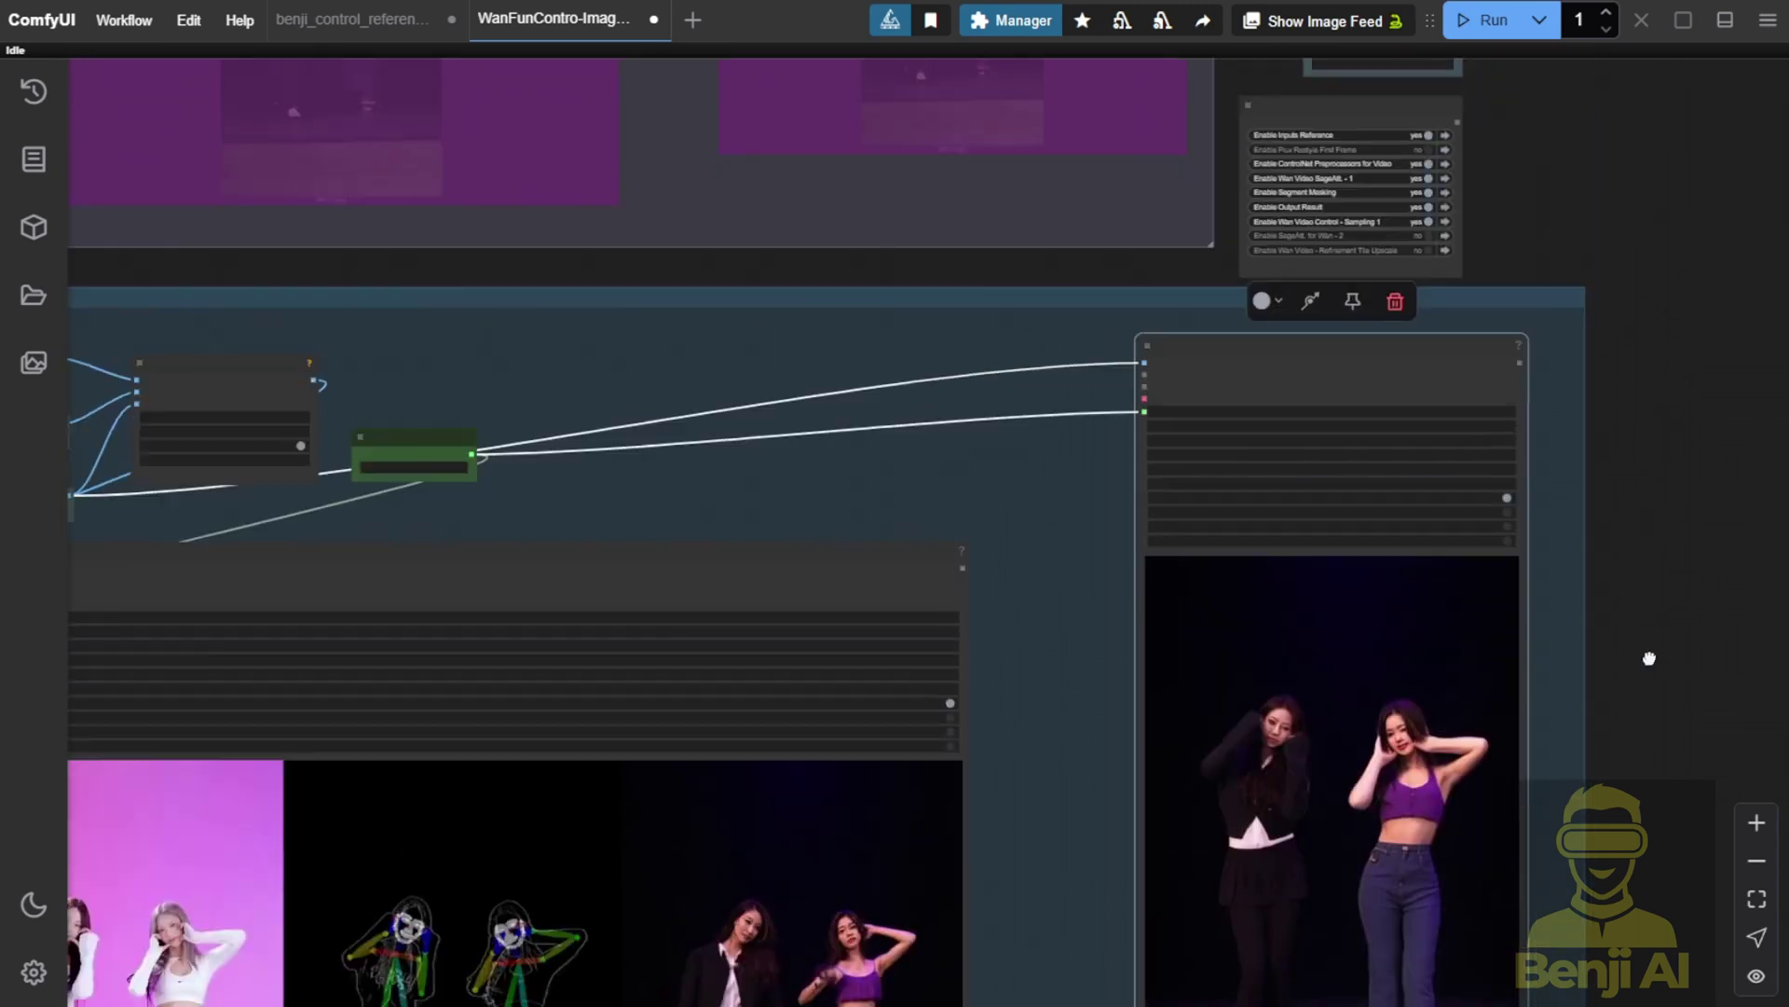
{"action": "scroll", "coordinate": [1529, 545], "scroll_direction": "up", "scroll_amount": 6}
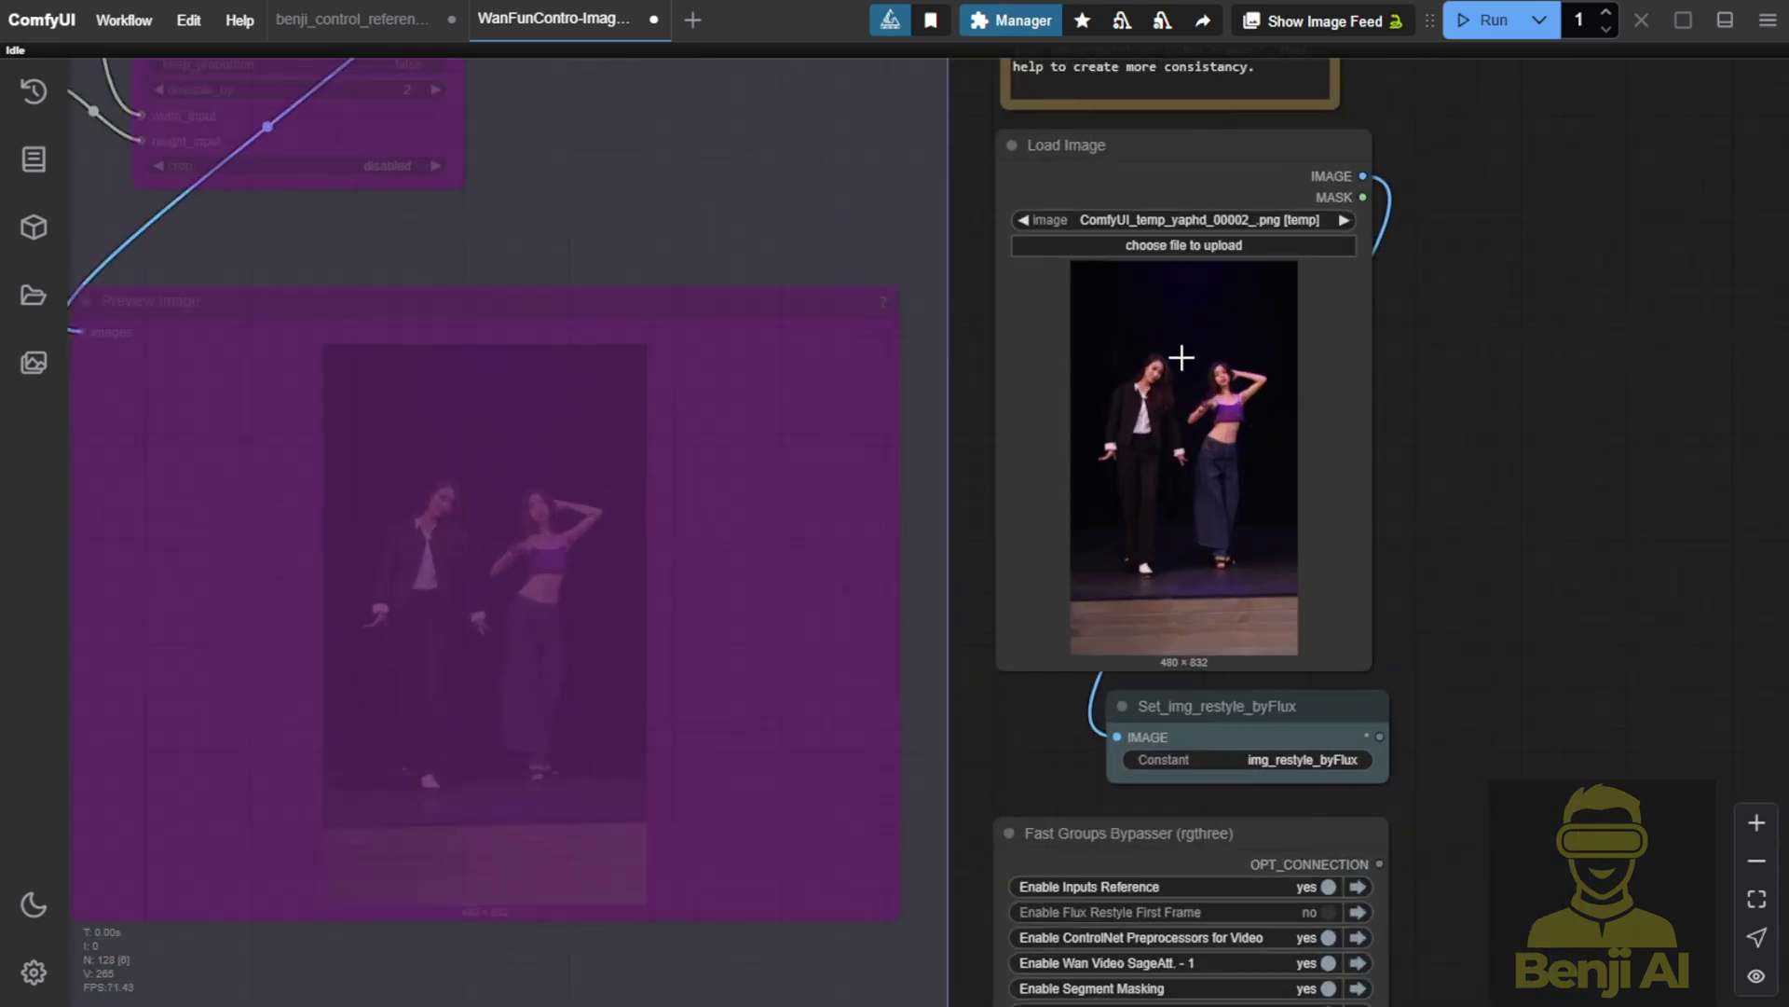
{"action": "left_click", "coordinate": [1187, 338]}
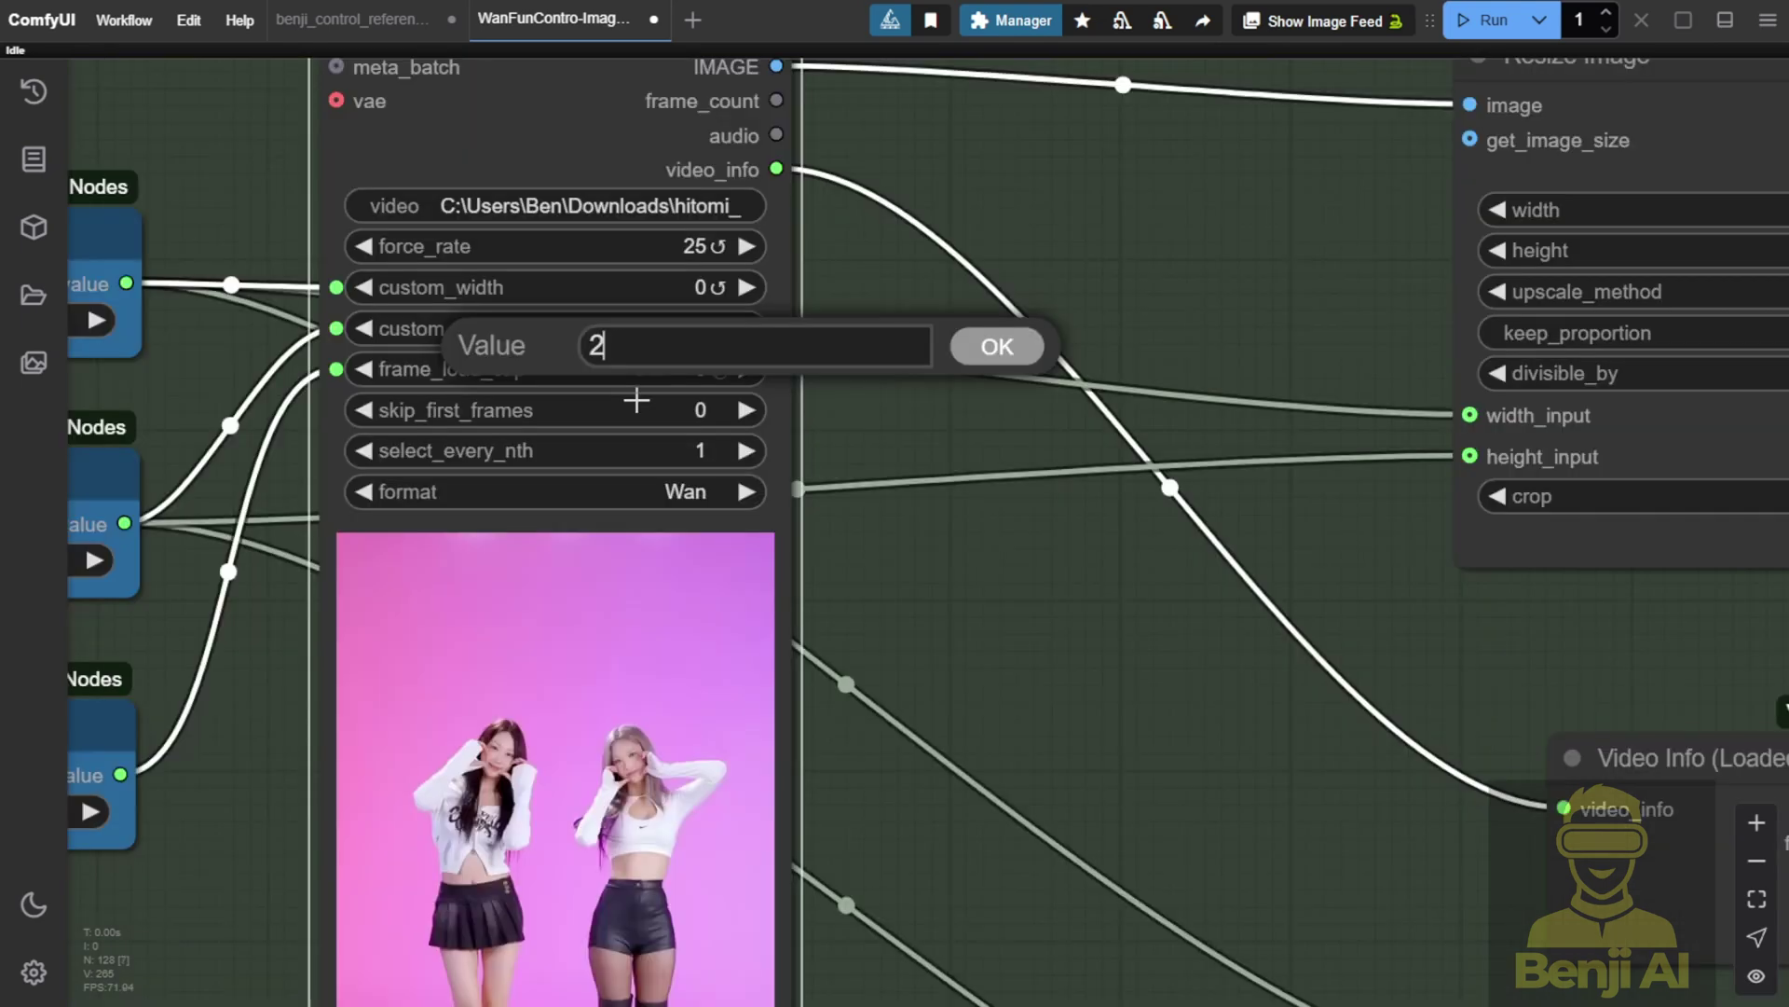
{"action": "type", "text": "00"}
{"action": "key", "text": "Return"}
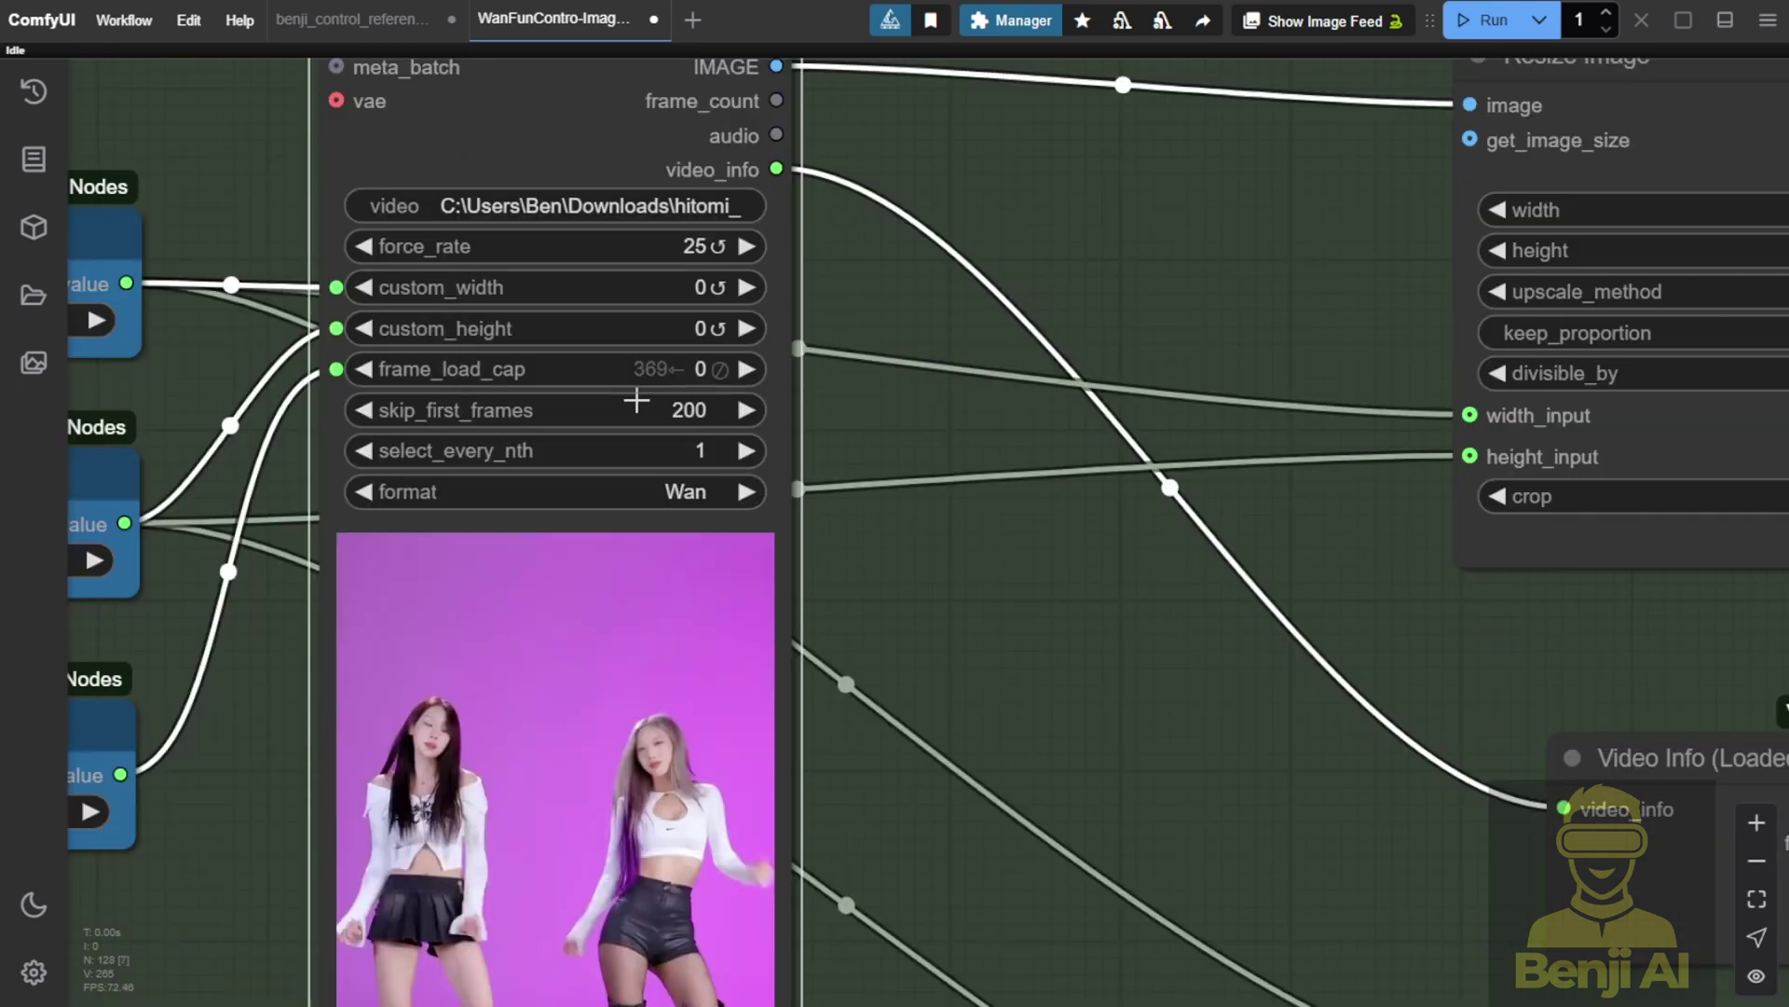
Step: Inspect the DWPose, Resize Image and Video Combine pose preview nodes
{"action": "scroll", "coordinate": [664, 635], "scroll_direction": "down", "scroll_amount": 5}
{"action": "scroll", "coordinate": [417, 324], "scroll_direction": "up", "scroll_amount": 4}
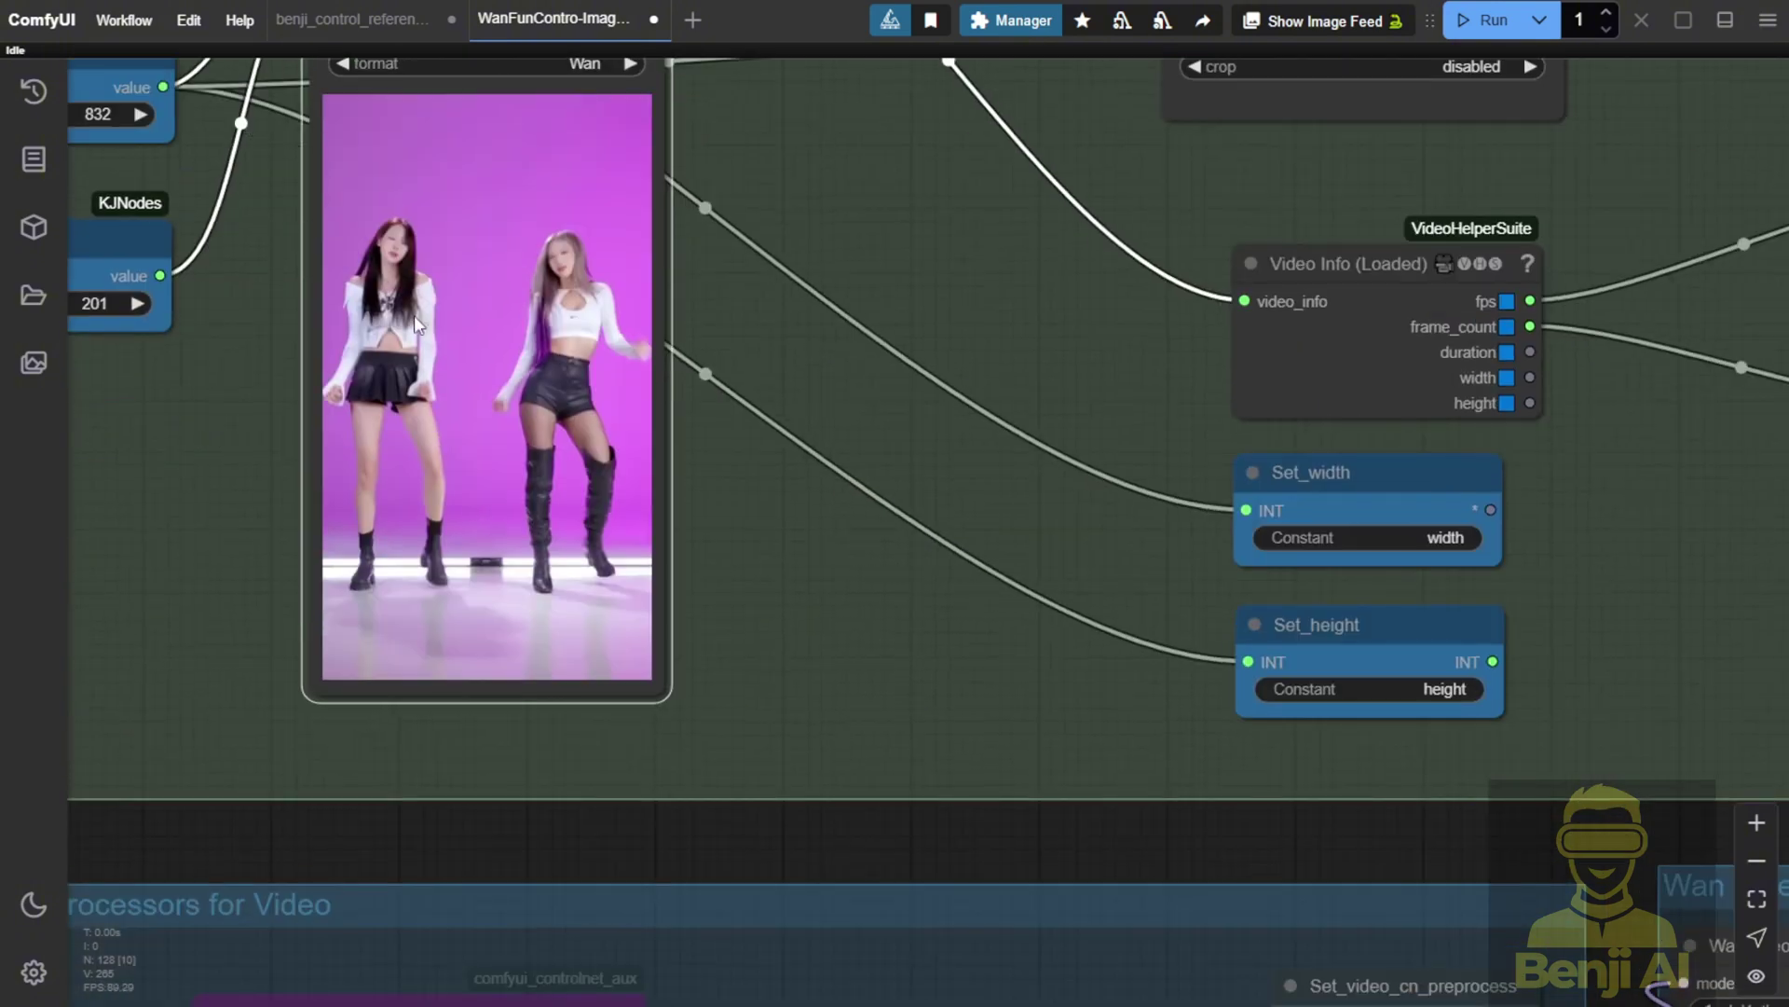
{"action": "scroll", "coordinate": [501, 361], "scroll_direction": "down", "scroll_amount": 2}
{"action": "left_click_drag", "start_coordinate": [932, 821], "coordinate": [904, 401]}
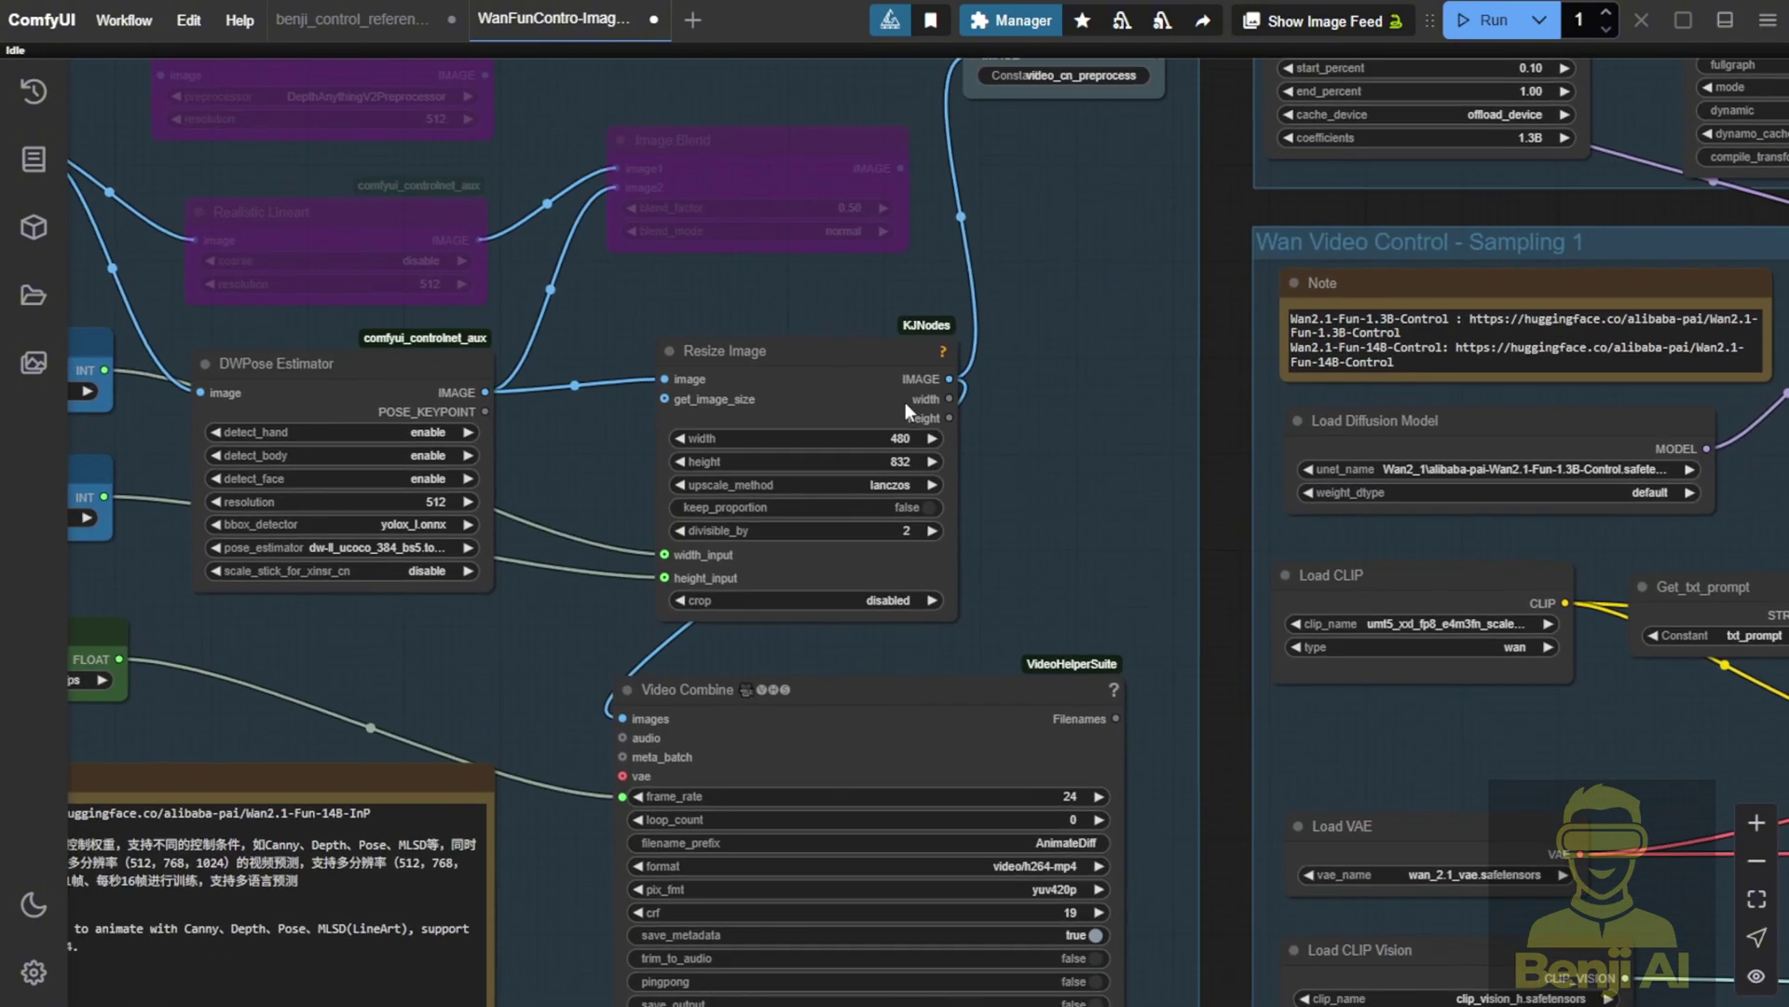
{"action": "left_click_drag", "start_coordinate": [1061, 473], "coordinate": [1115, 159]}
{"action": "scroll", "coordinate": [627, 735], "scroll_direction": "down", "scroll_amount": 2}
{"action": "left_click_drag", "start_coordinate": [627, 735], "coordinate": [585, 511]}
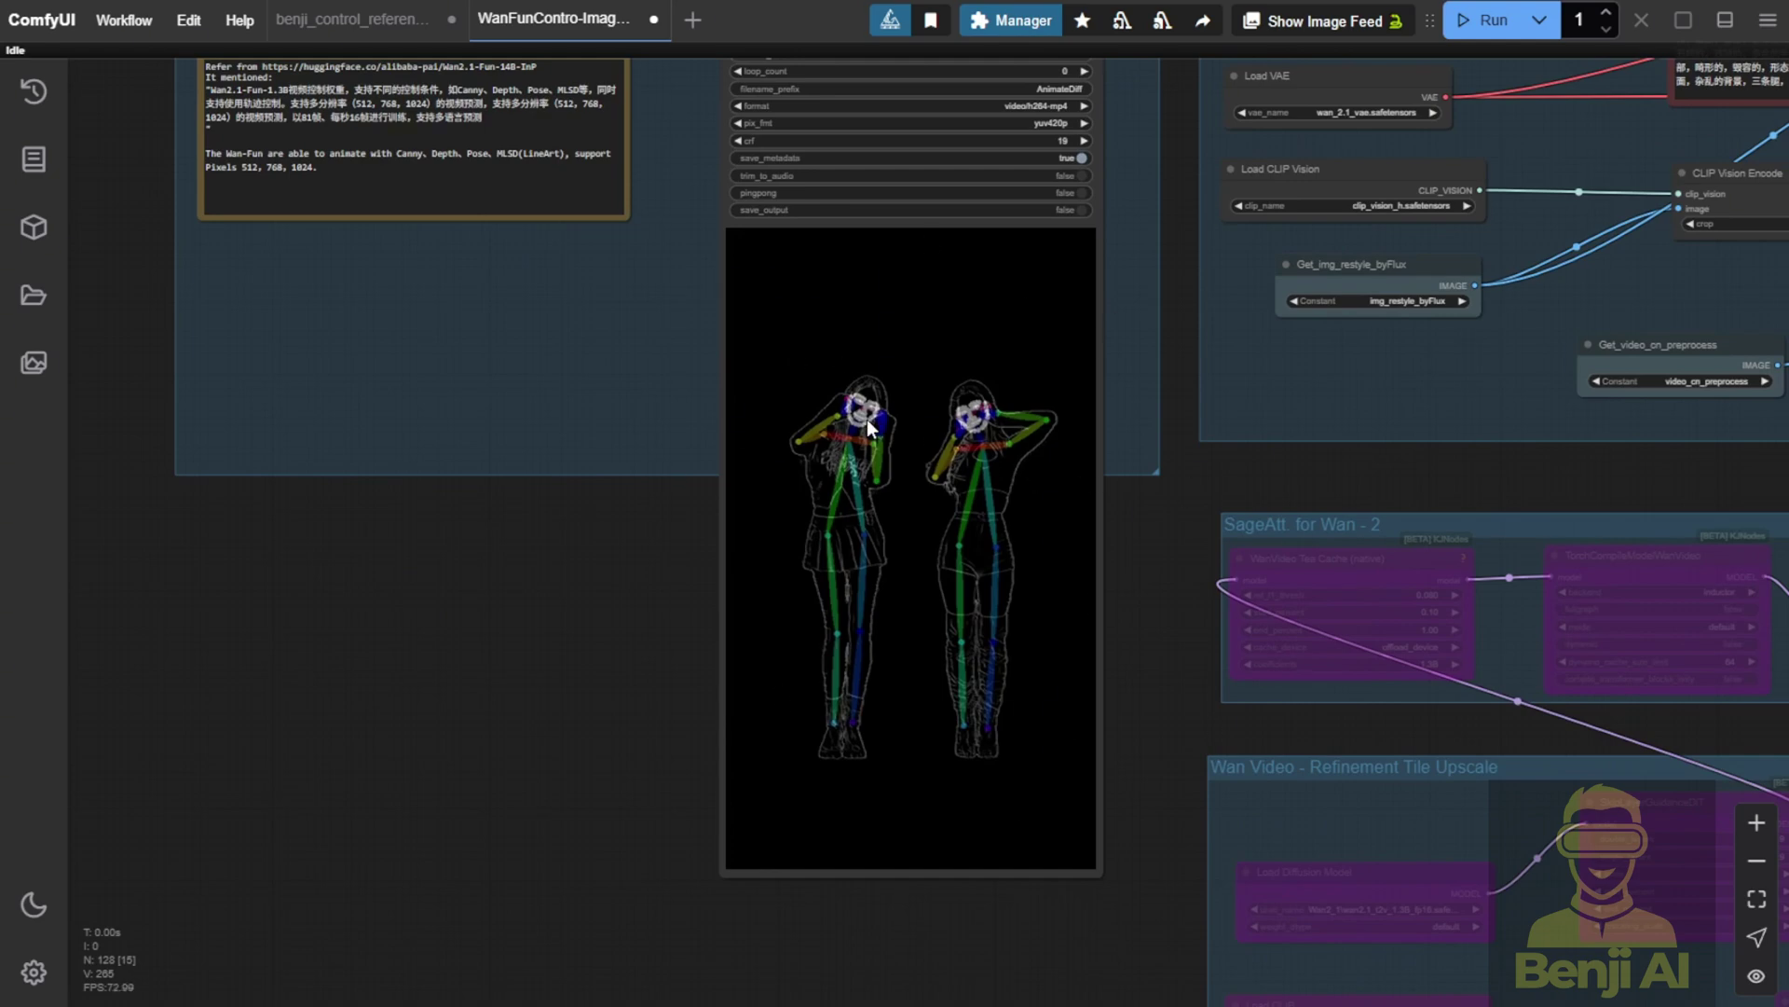
Step: Review the final dance output preview, then return to the benji_control_reference workflow
{"action": "scroll", "coordinate": [1082, 511], "scroll_direction": "down", "scroll_amount": 2}
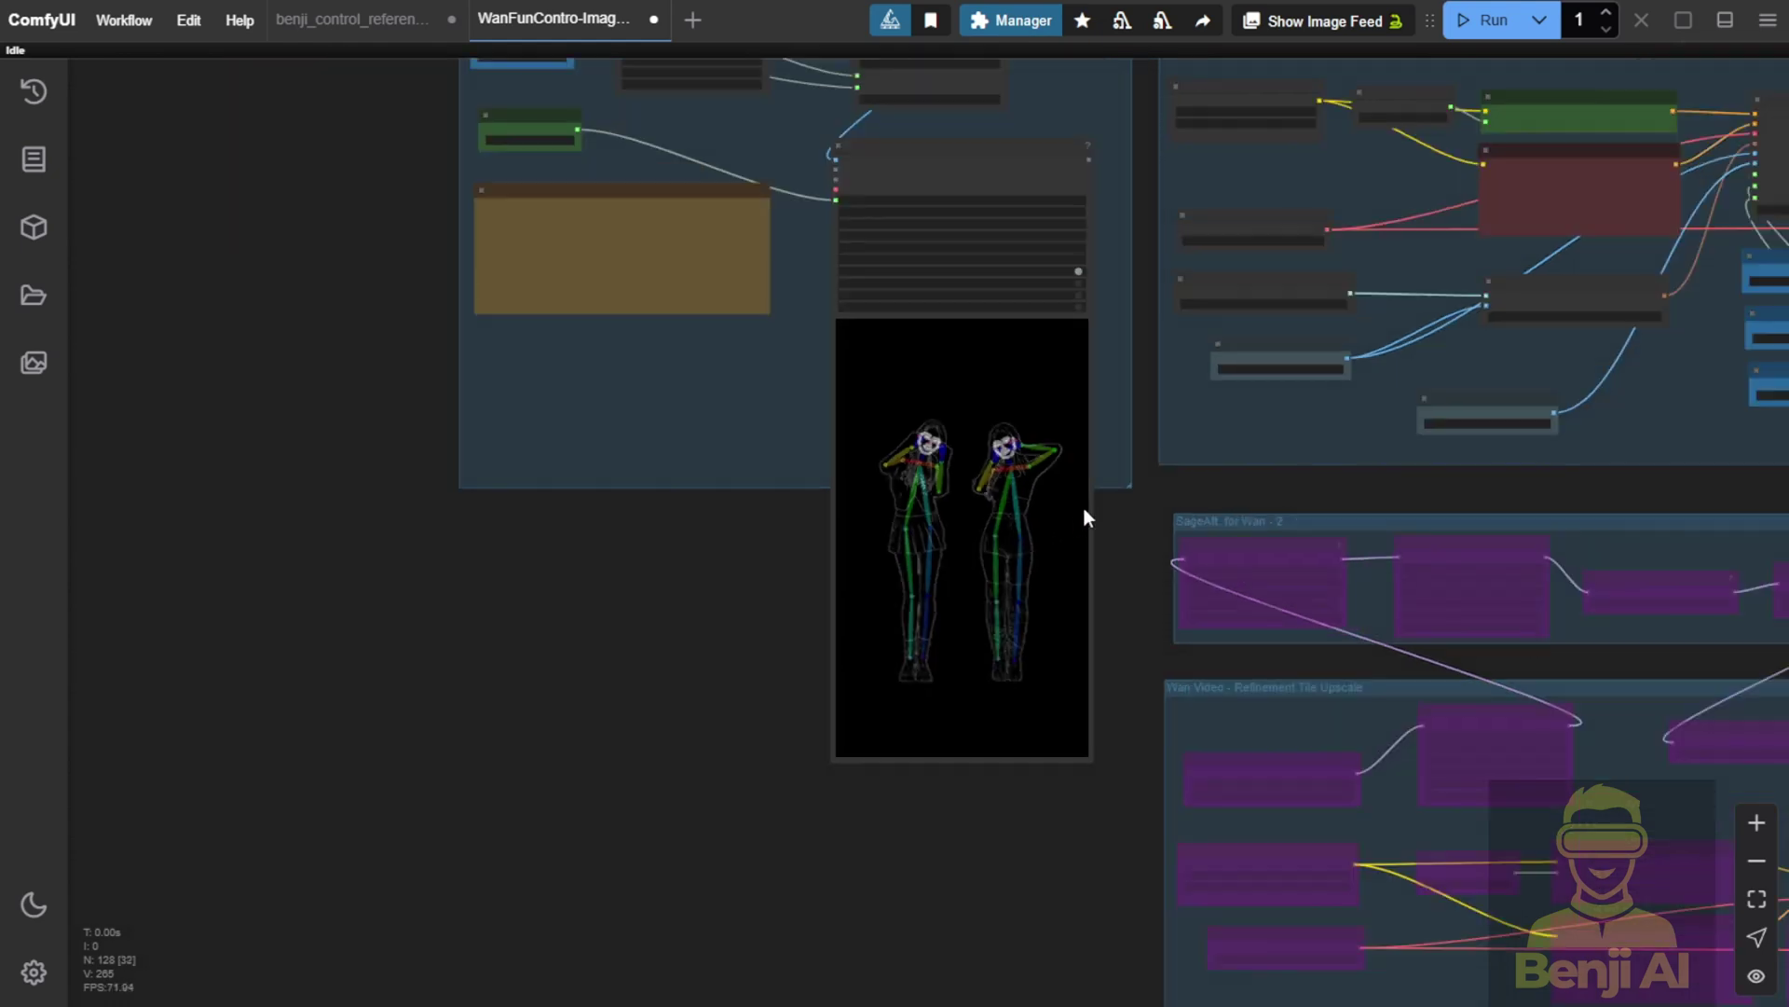
{"action": "scroll", "coordinate": [1570, 483], "scroll_direction": "down", "scroll_amount": 2}
{"action": "left_click_drag", "start_coordinate": [1570, 483], "coordinate": [1263, 485]}
{"action": "scroll", "coordinate": [729, 820], "scroll_direction": "up", "scroll_amount": 1}
{"action": "scroll", "coordinate": [1575, 527], "scroll_direction": "down", "scroll_amount": 3}
{"action": "left_click", "coordinate": [1303, 283]}
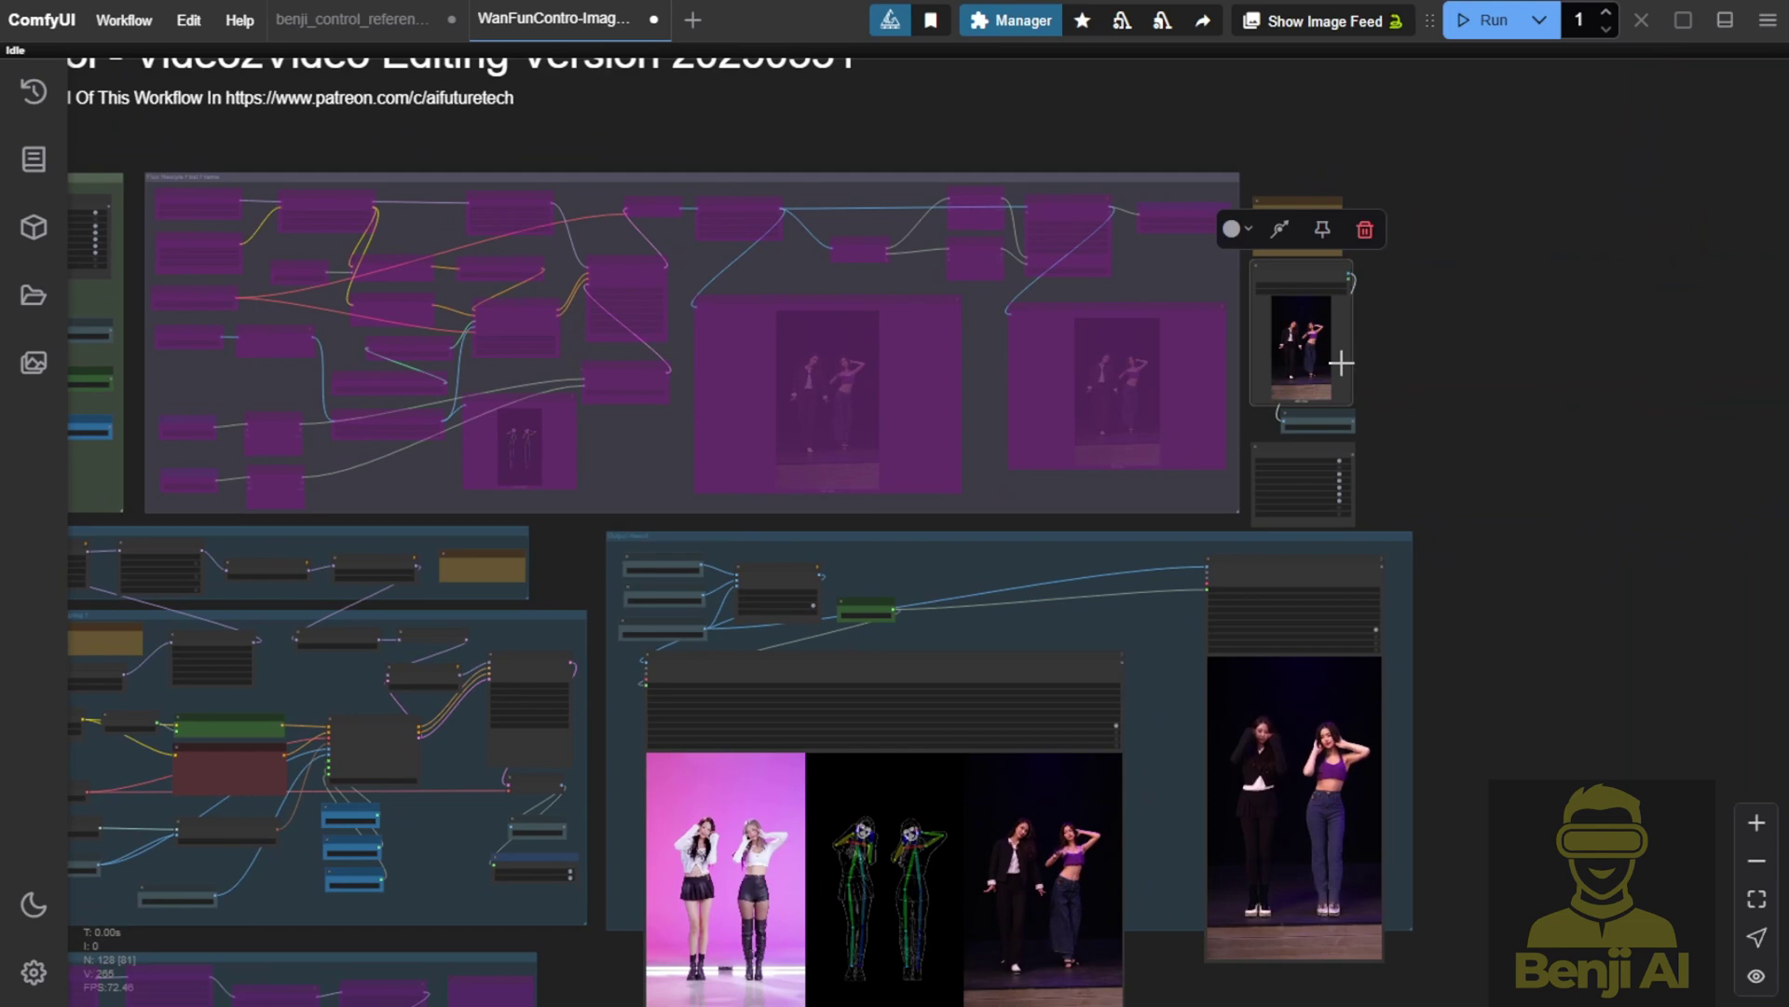
{"action": "scroll", "coordinate": [1379, 316], "scroll_direction": "up", "scroll_amount": 4}
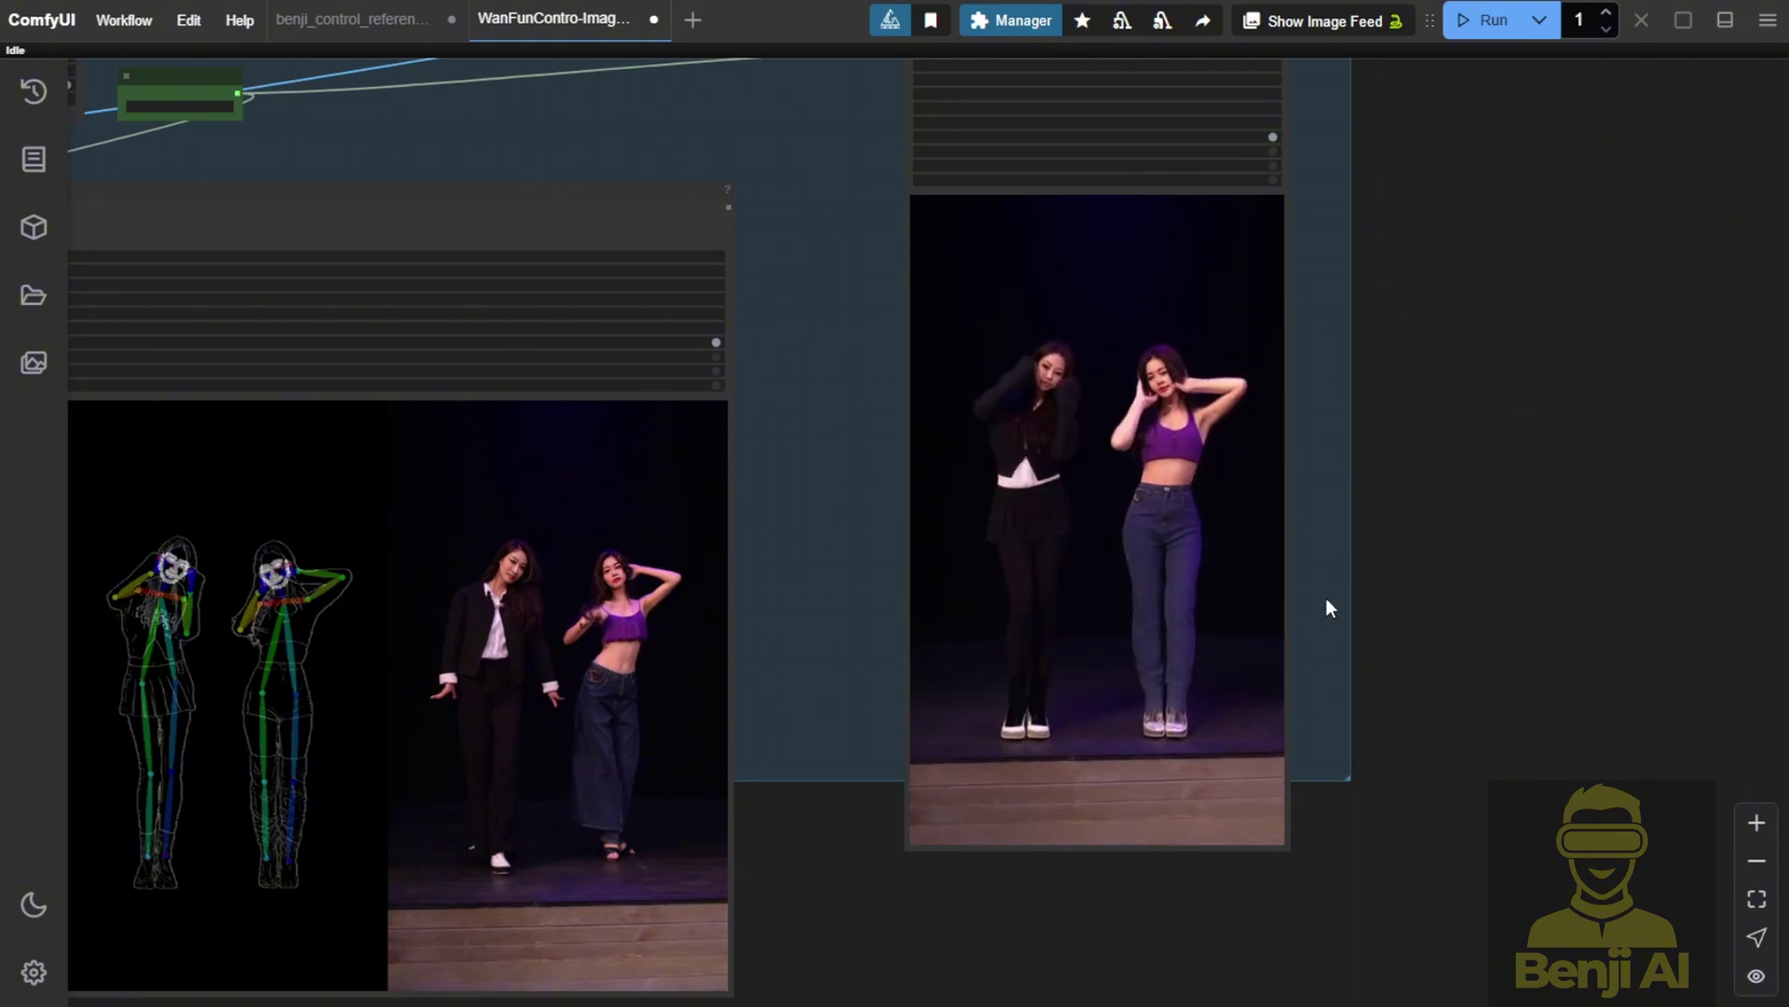
{"action": "left_click", "coordinate": [386, 29]}
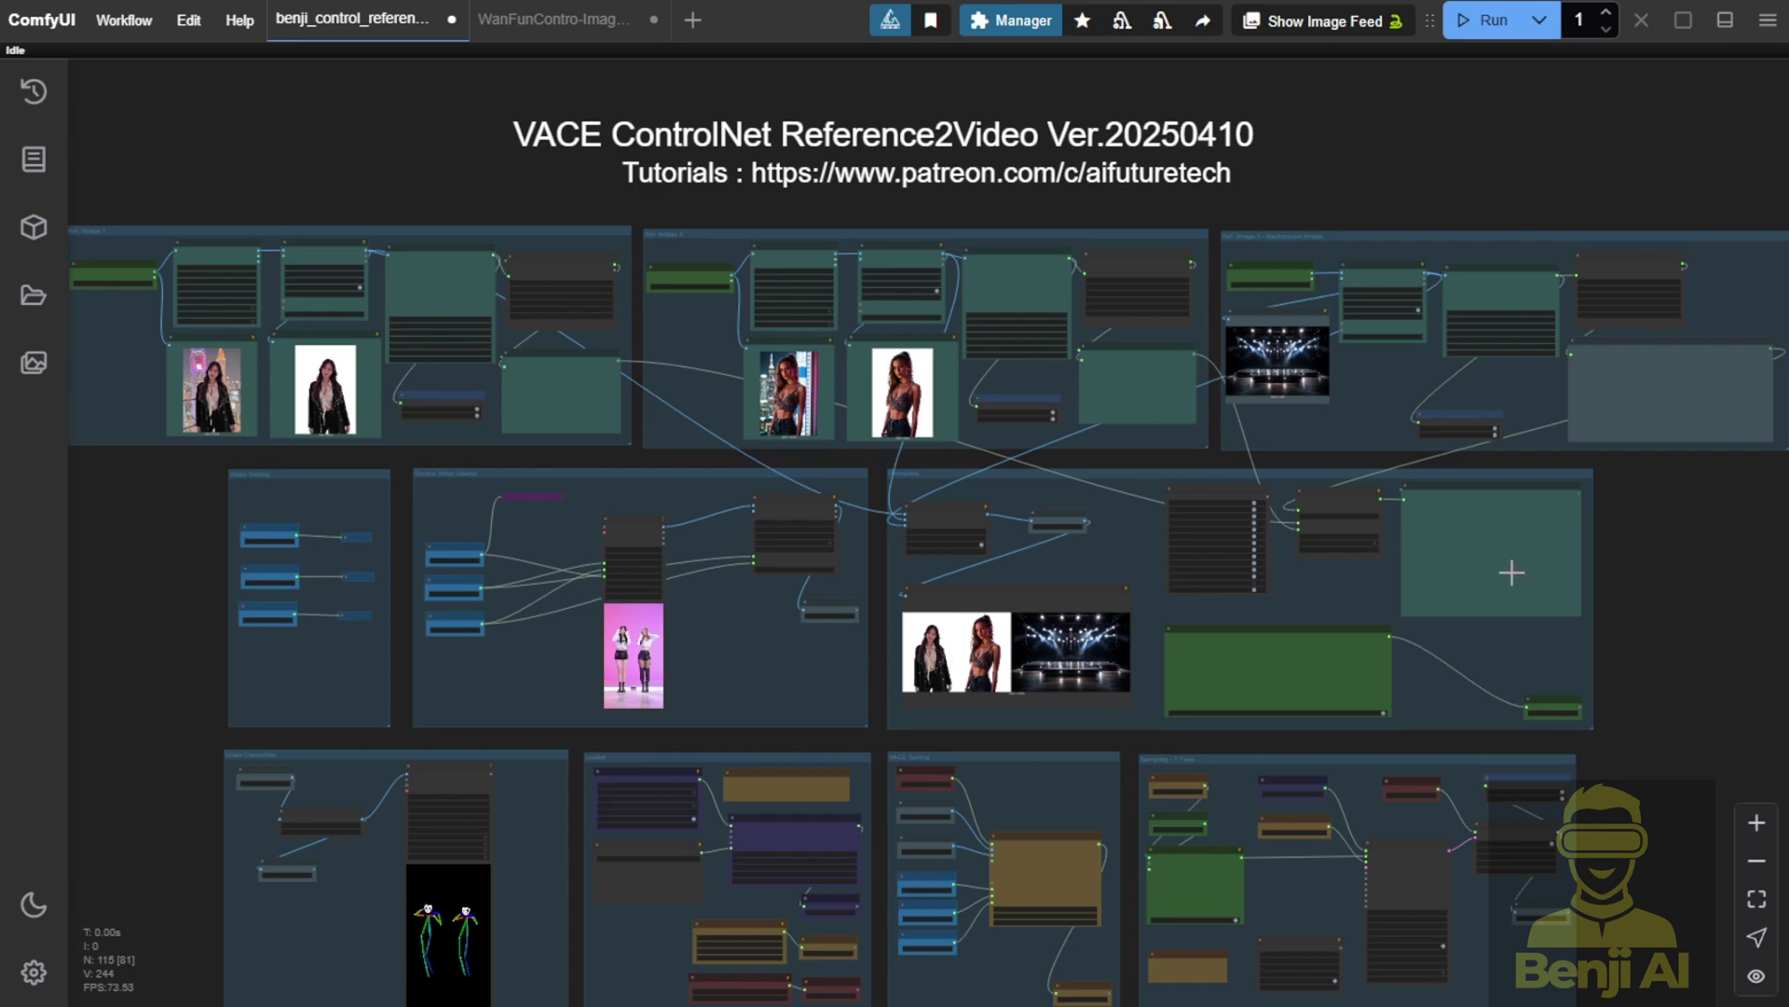
Step: Select the first reference image node in the reference image groups
{"action": "left_click_drag", "start_coordinate": [1633, 660], "coordinate": [1585, 493]}
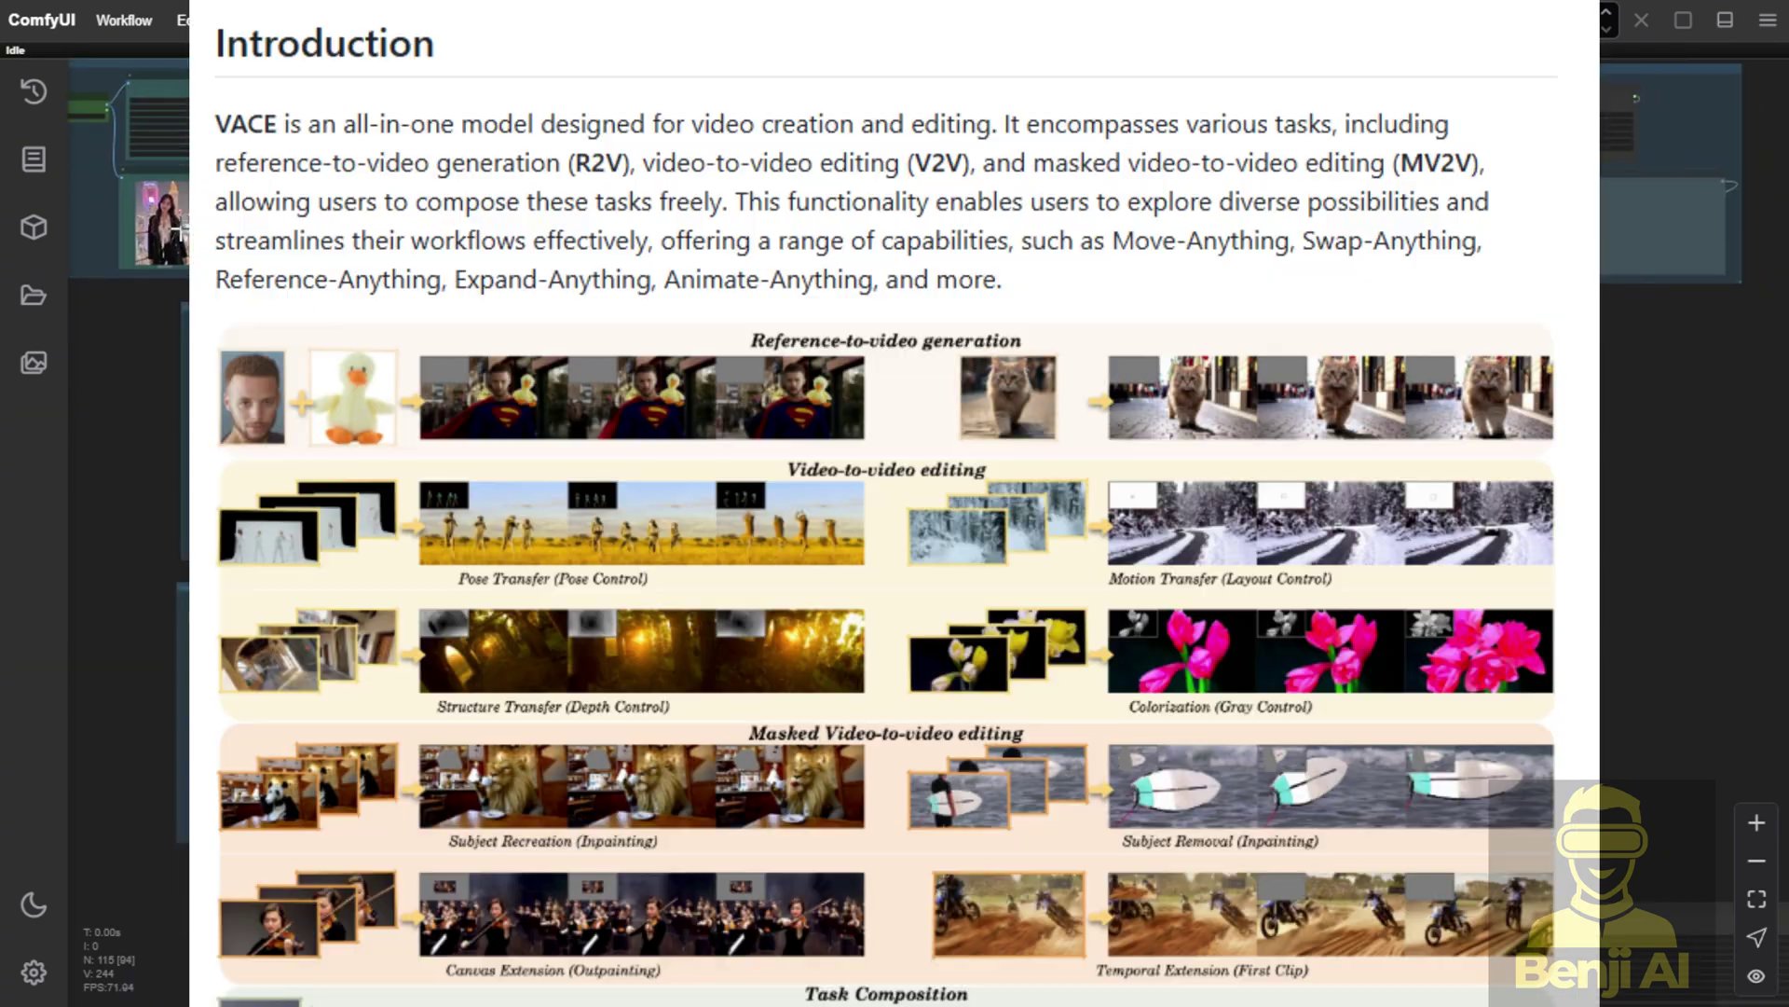
{"action": "left_click", "coordinate": [187, 244]}
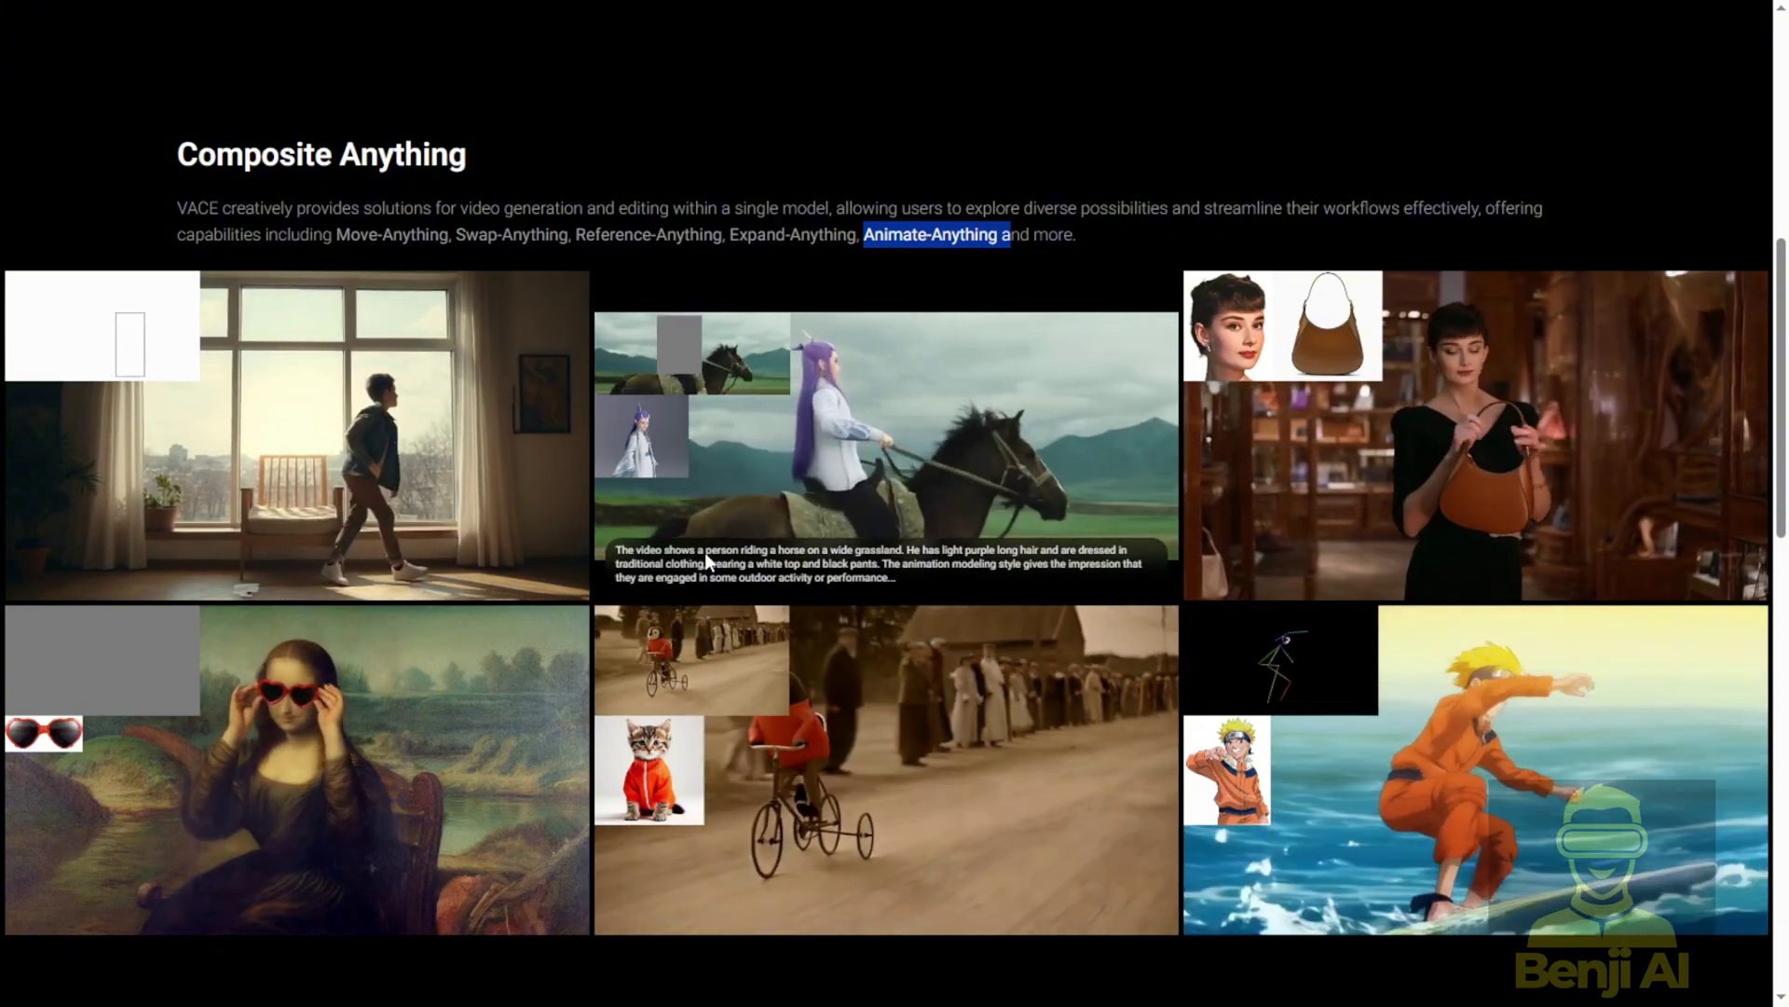
Step: Browse the Composite Anything examples and enlarge the anime surfing Animate-Anything demo video
{"action": "scroll", "coordinate": [1424, 667], "scroll_direction": "down", "scroll_amount": 2}
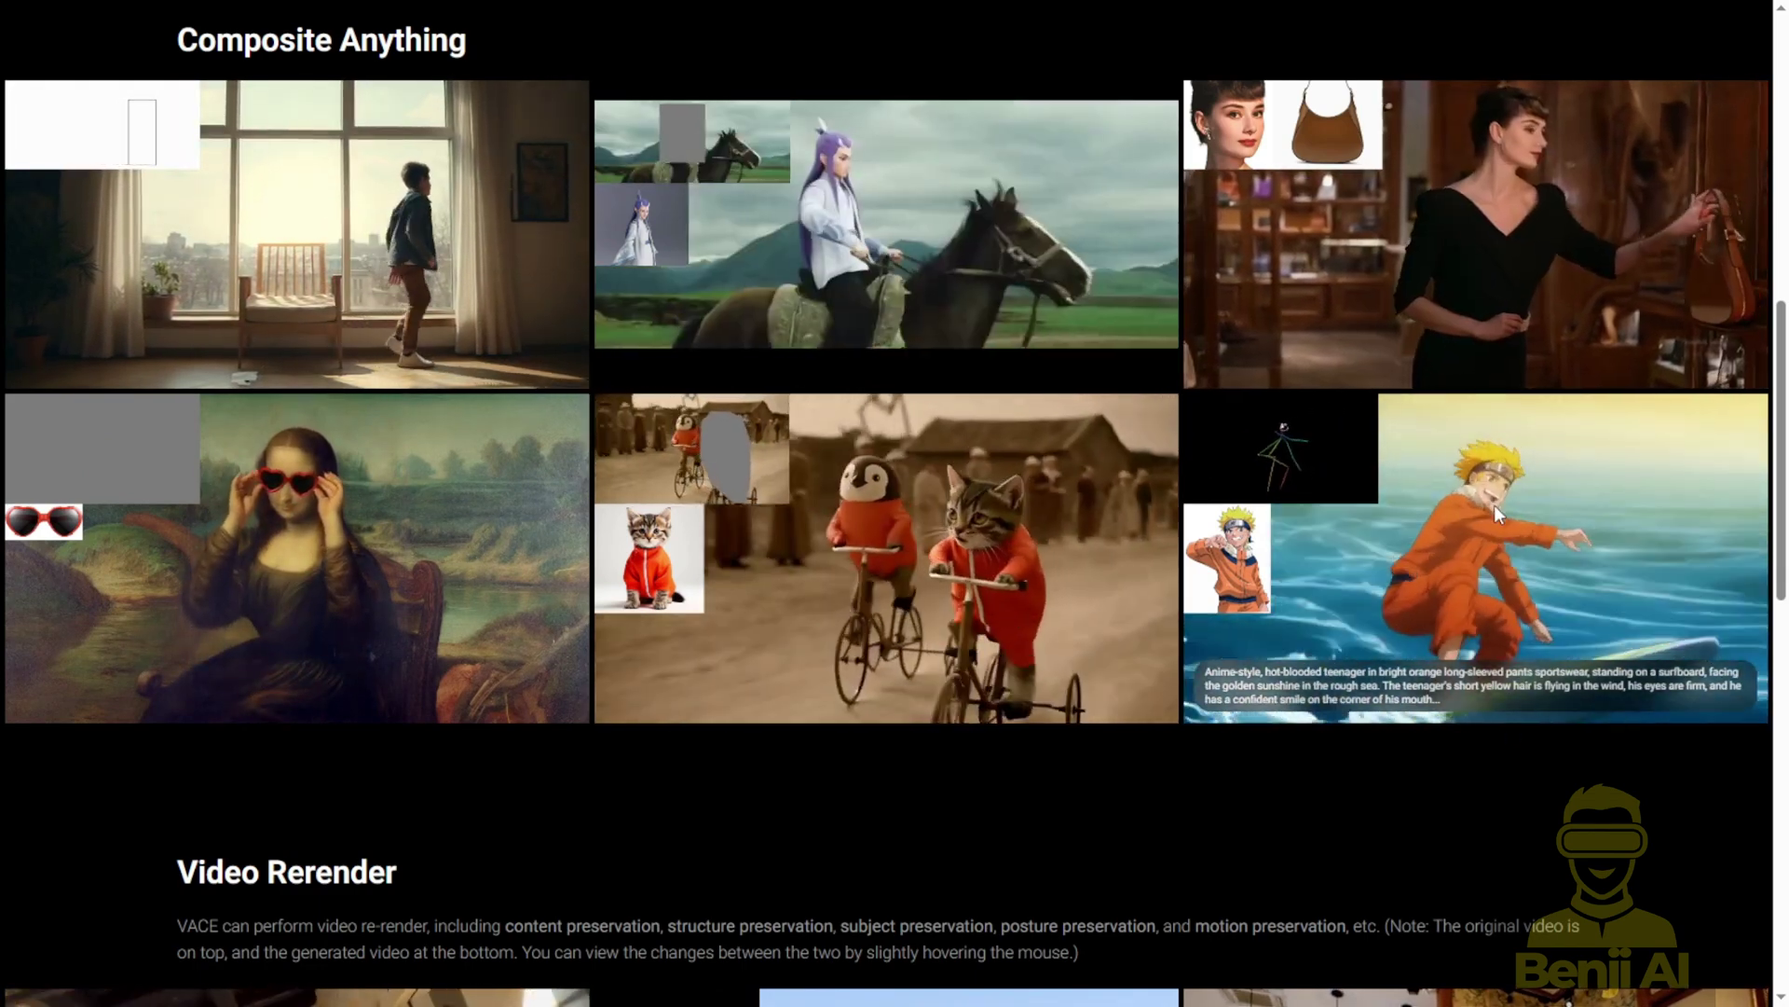
{"action": "scroll", "coordinate": [741, 750], "scroll_direction": "up", "scroll_amount": 3}
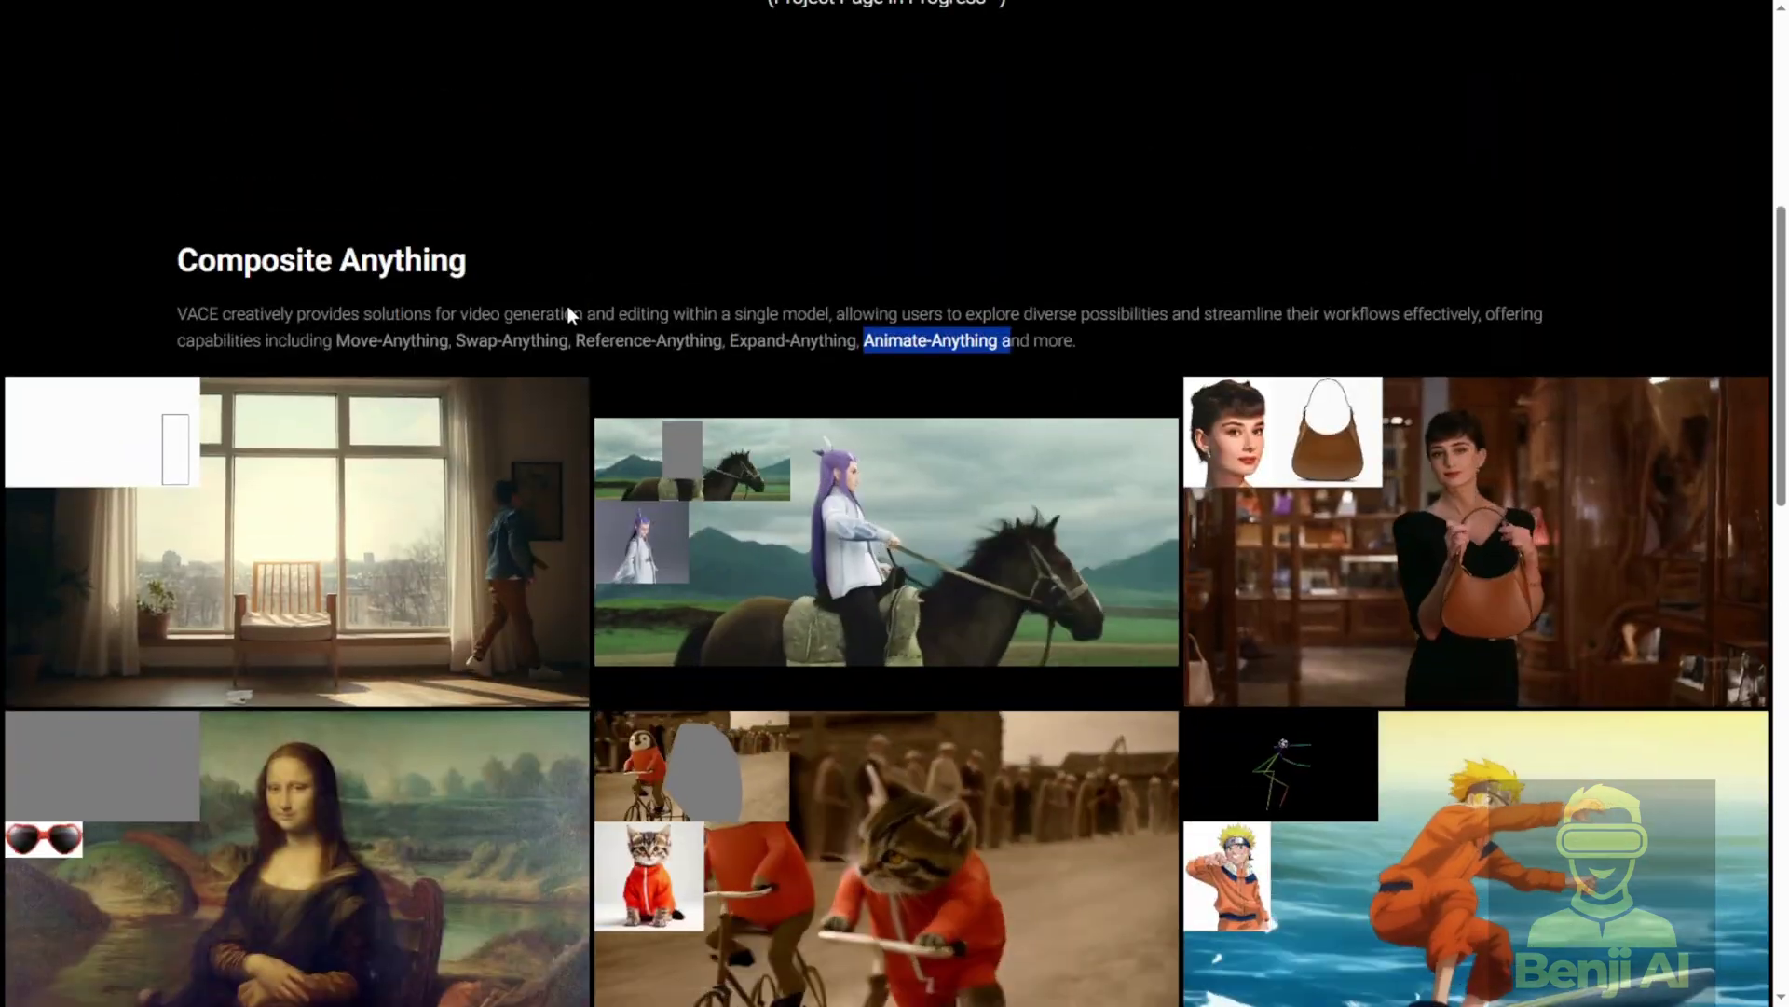
{"action": "scroll", "coordinate": [567, 305], "scroll_direction": "up", "scroll_amount": 5}
{"action": "scroll", "coordinate": [837, 589], "scroll_direction": "down", "scroll_amount": 6}
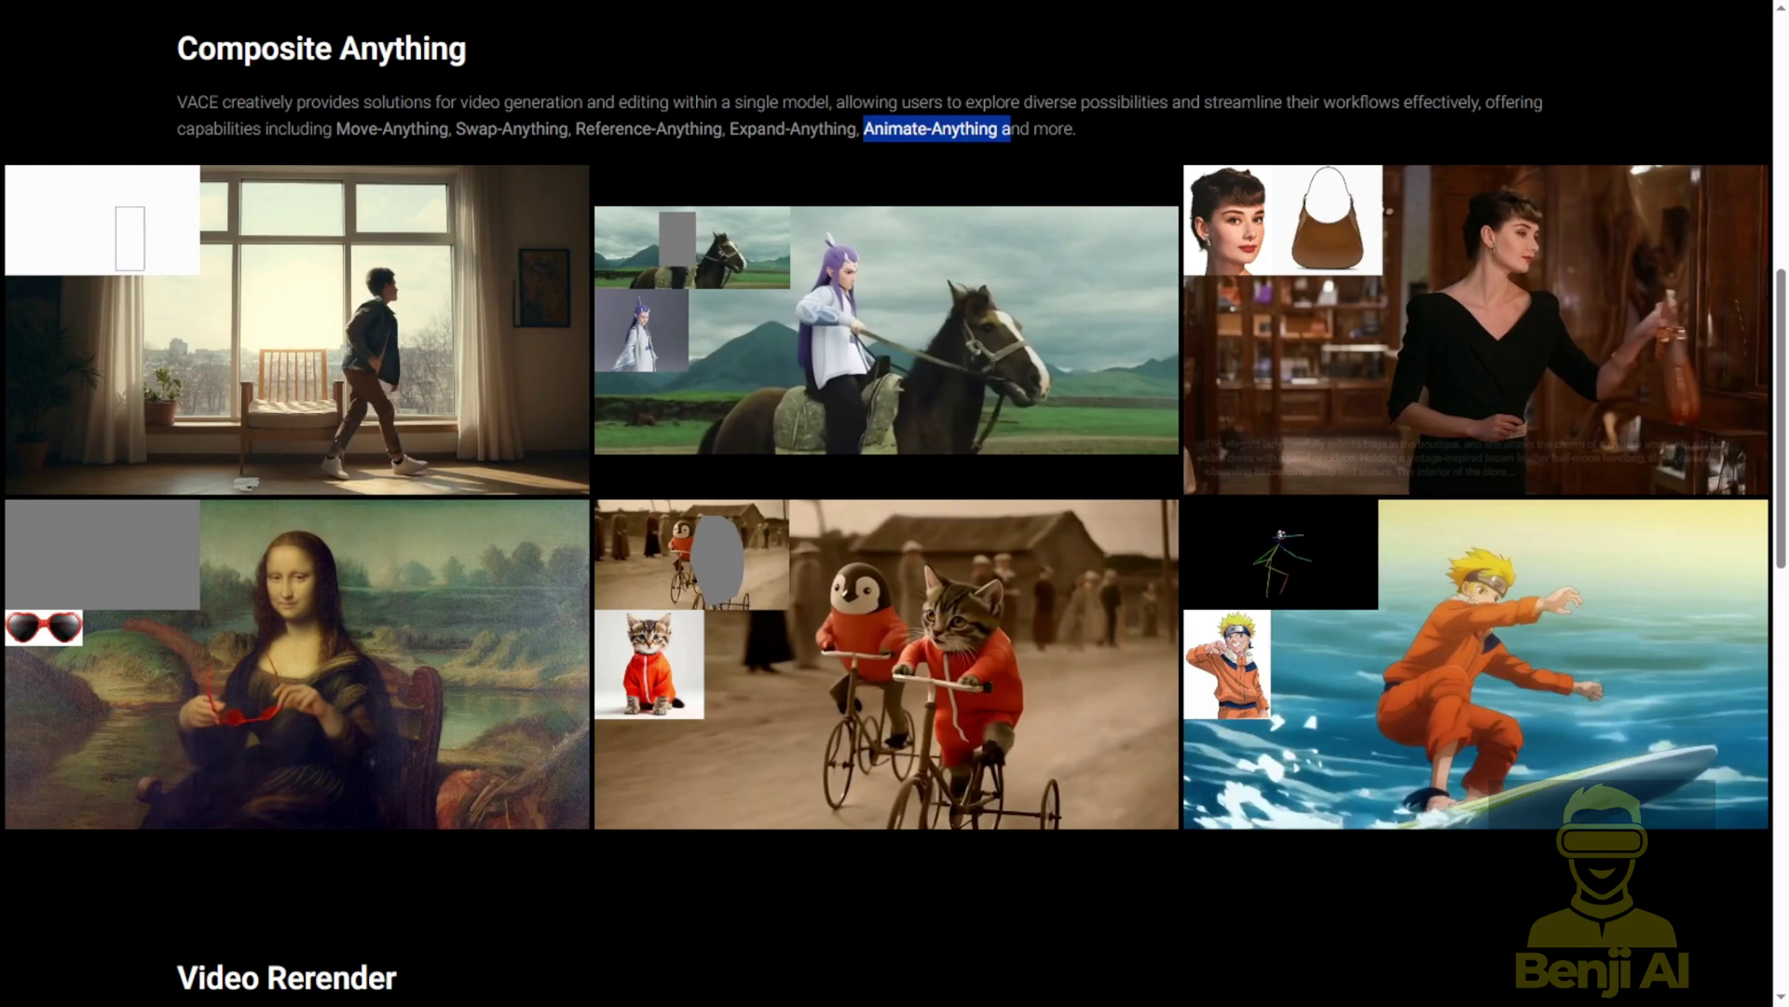
{"action": "left_click", "coordinate": [1342, 578]}
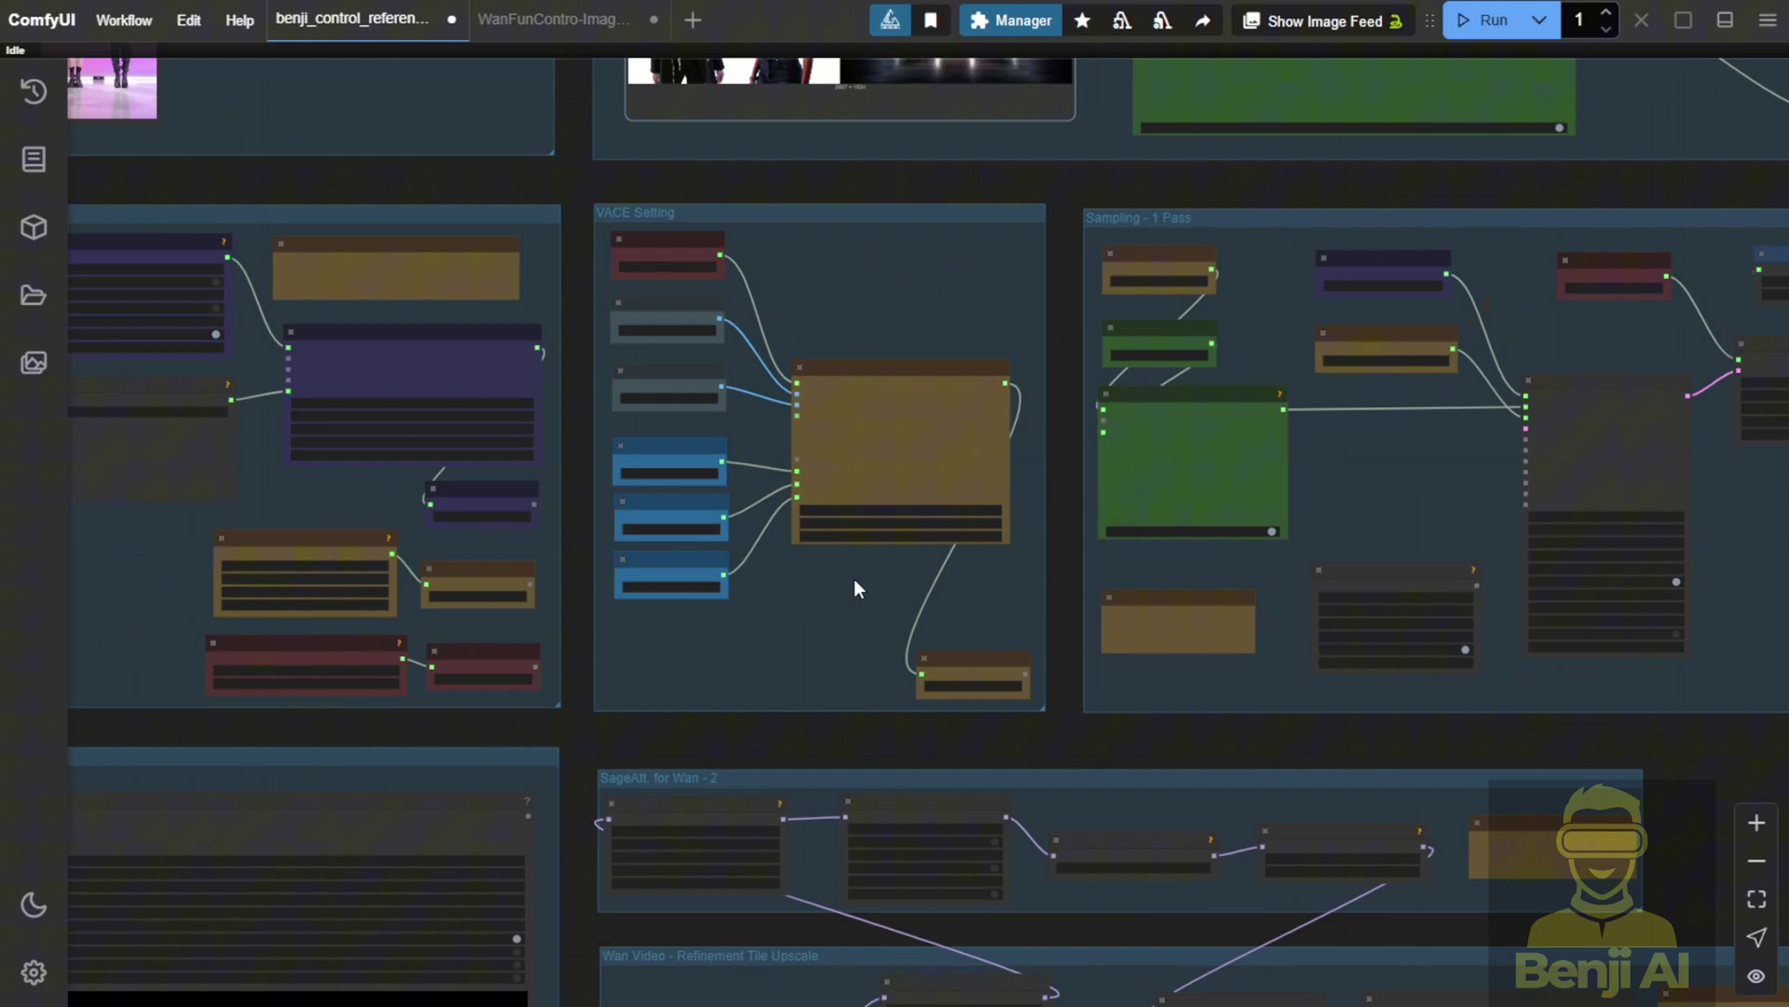
{"action": "scroll", "coordinate": [854, 578], "scroll_direction": "down", "scroll_amount": 2}
{"action": "scroll", "coordinate": [781, 617], "scroll_direction": "up", "scroll_amount": 10}
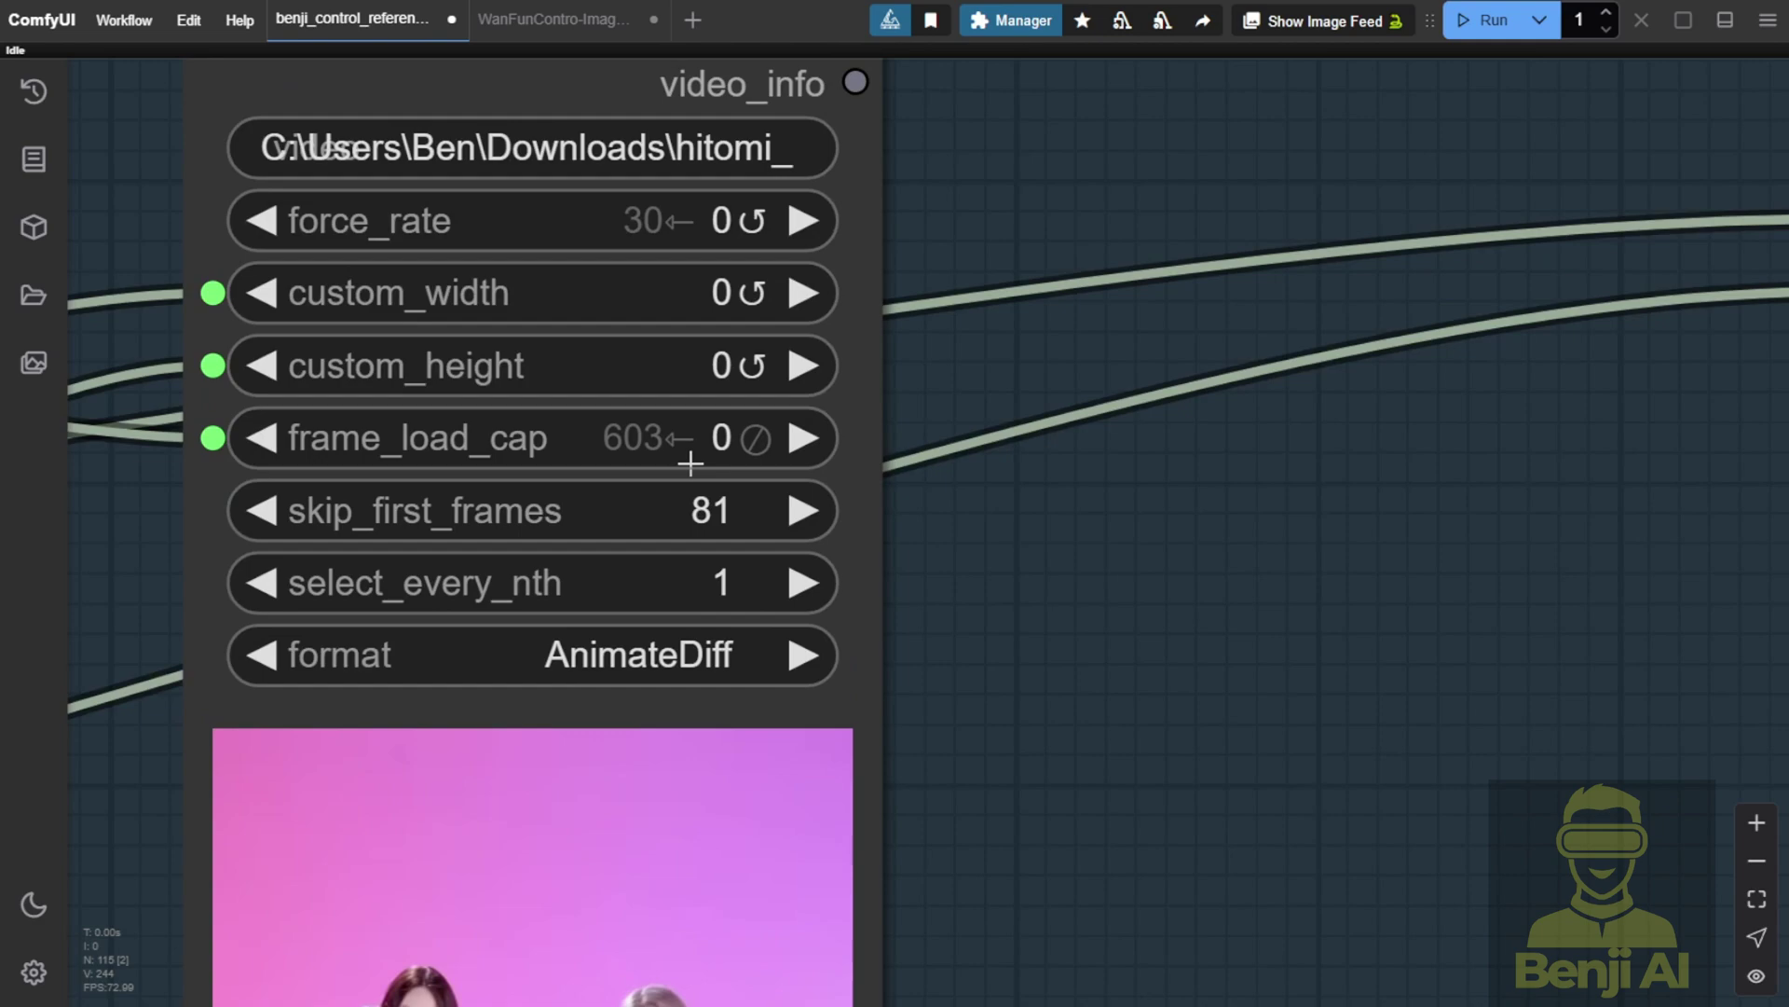
{"action": "scroll", "coordinate": [690, 463], "scroll_direction": "down", "scroll_amount": 10}
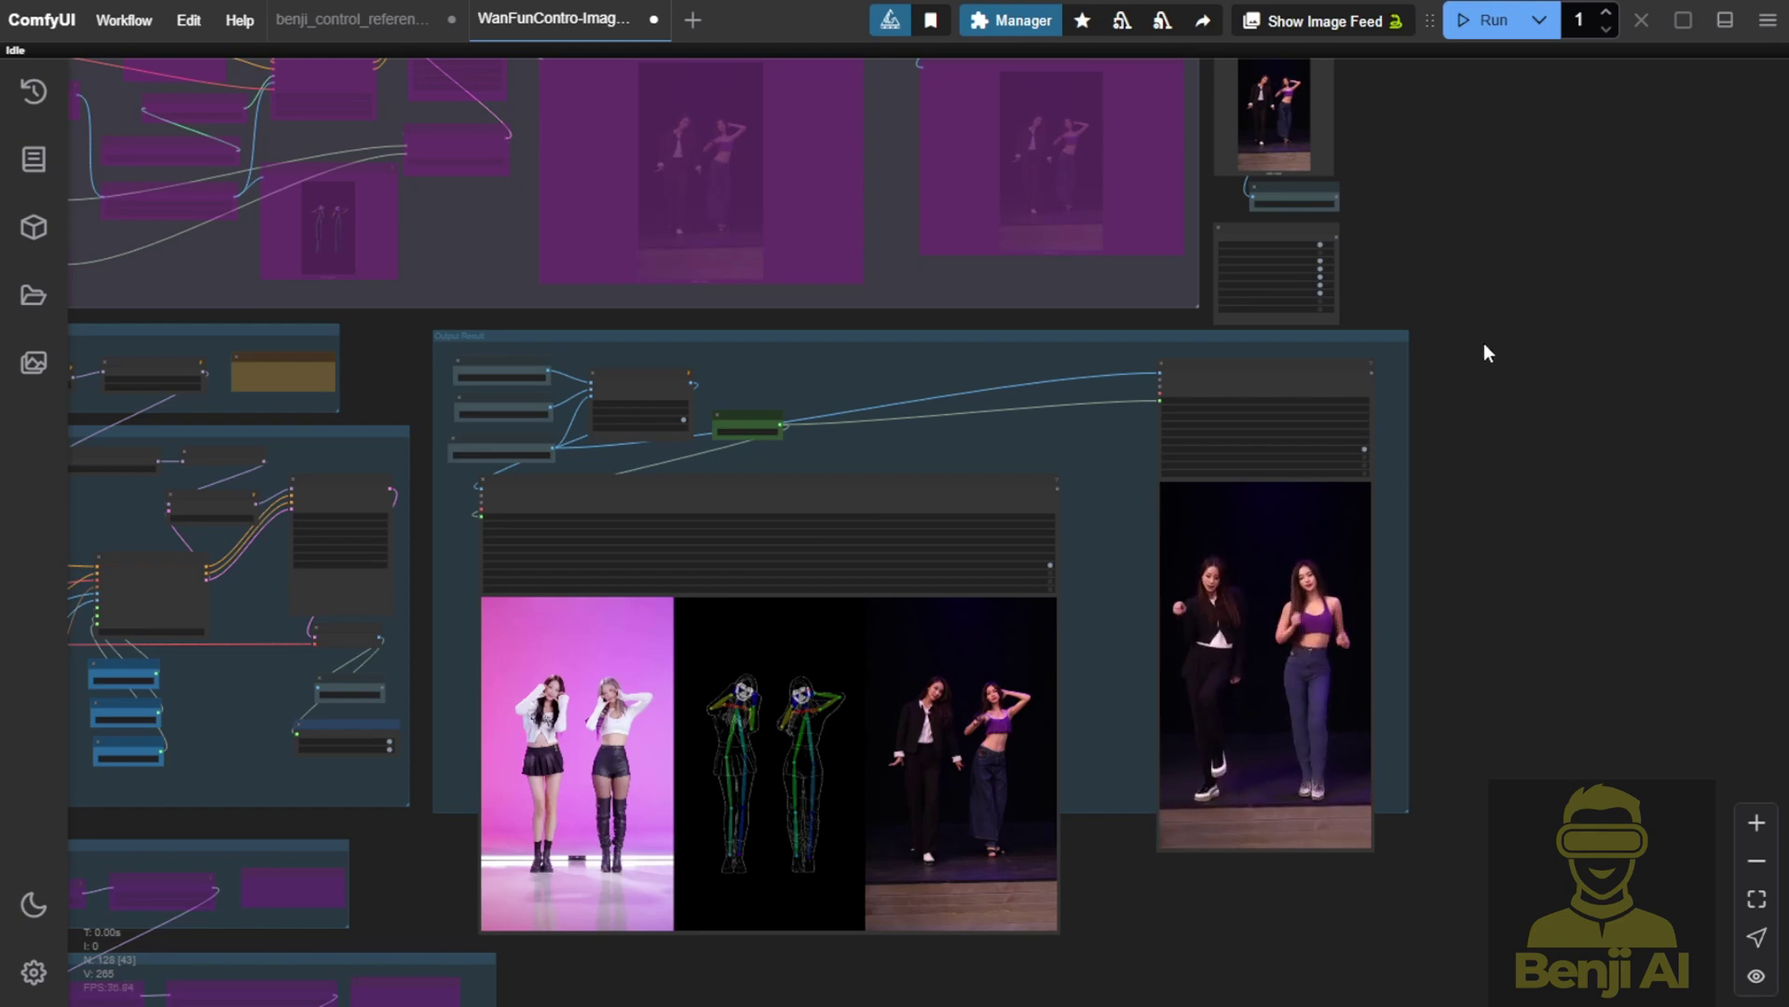
{"action": "scroll", "coordinate": [1478, 317], "scroll_direction": "down", "scroll_amount": 5}
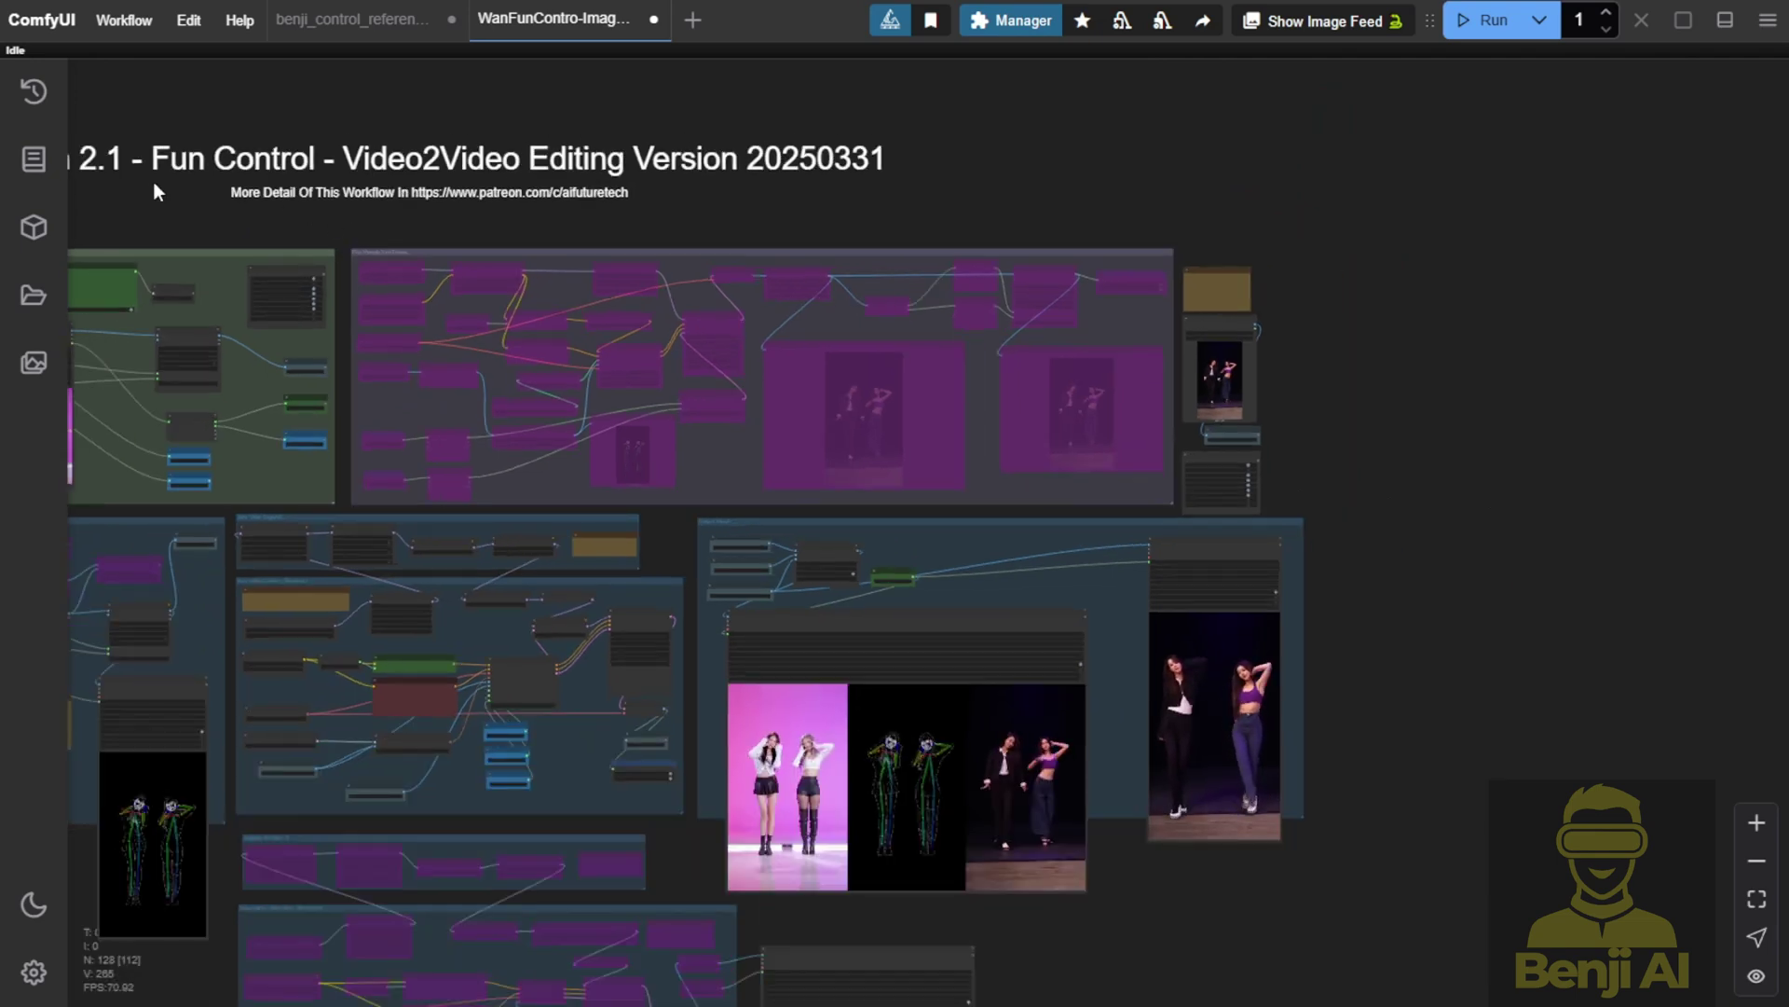
{"action": "left_click_drag", "start_coordinate": [176, 188], "coordinate": [282, 205]}
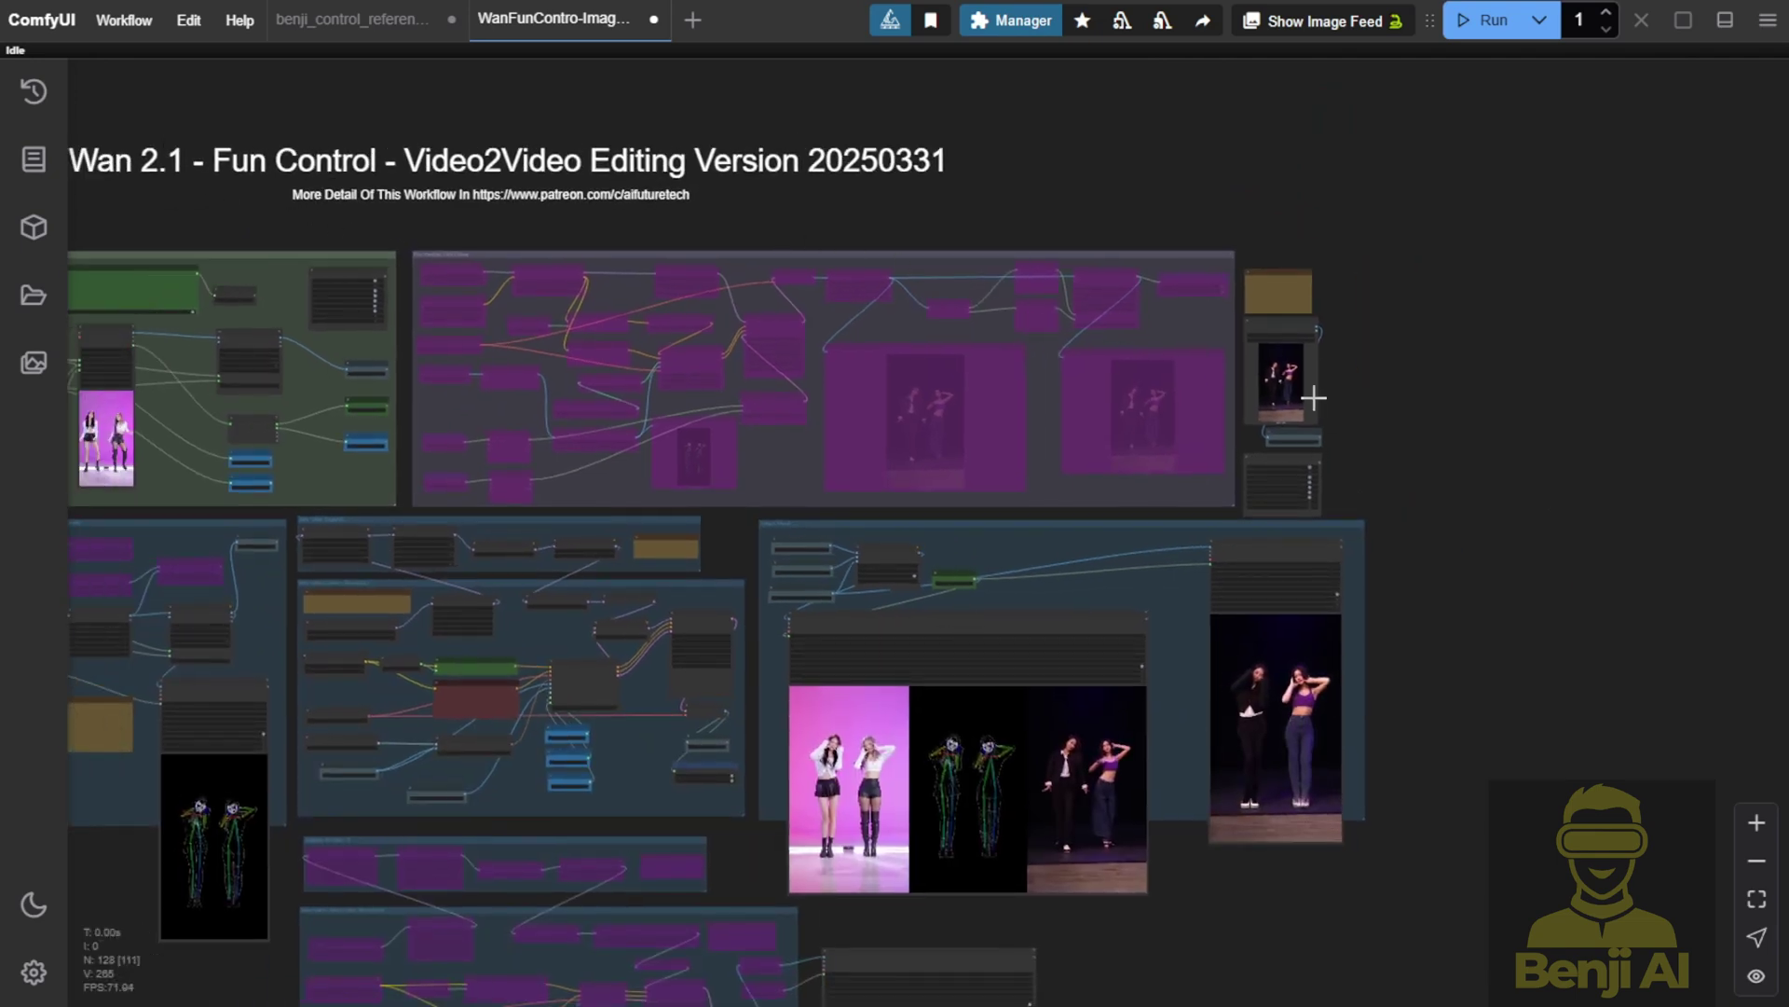
{"action": "scroll", "coordinate": [1314, 398], "scroll_direction": "up", "scroll_amount": 8}
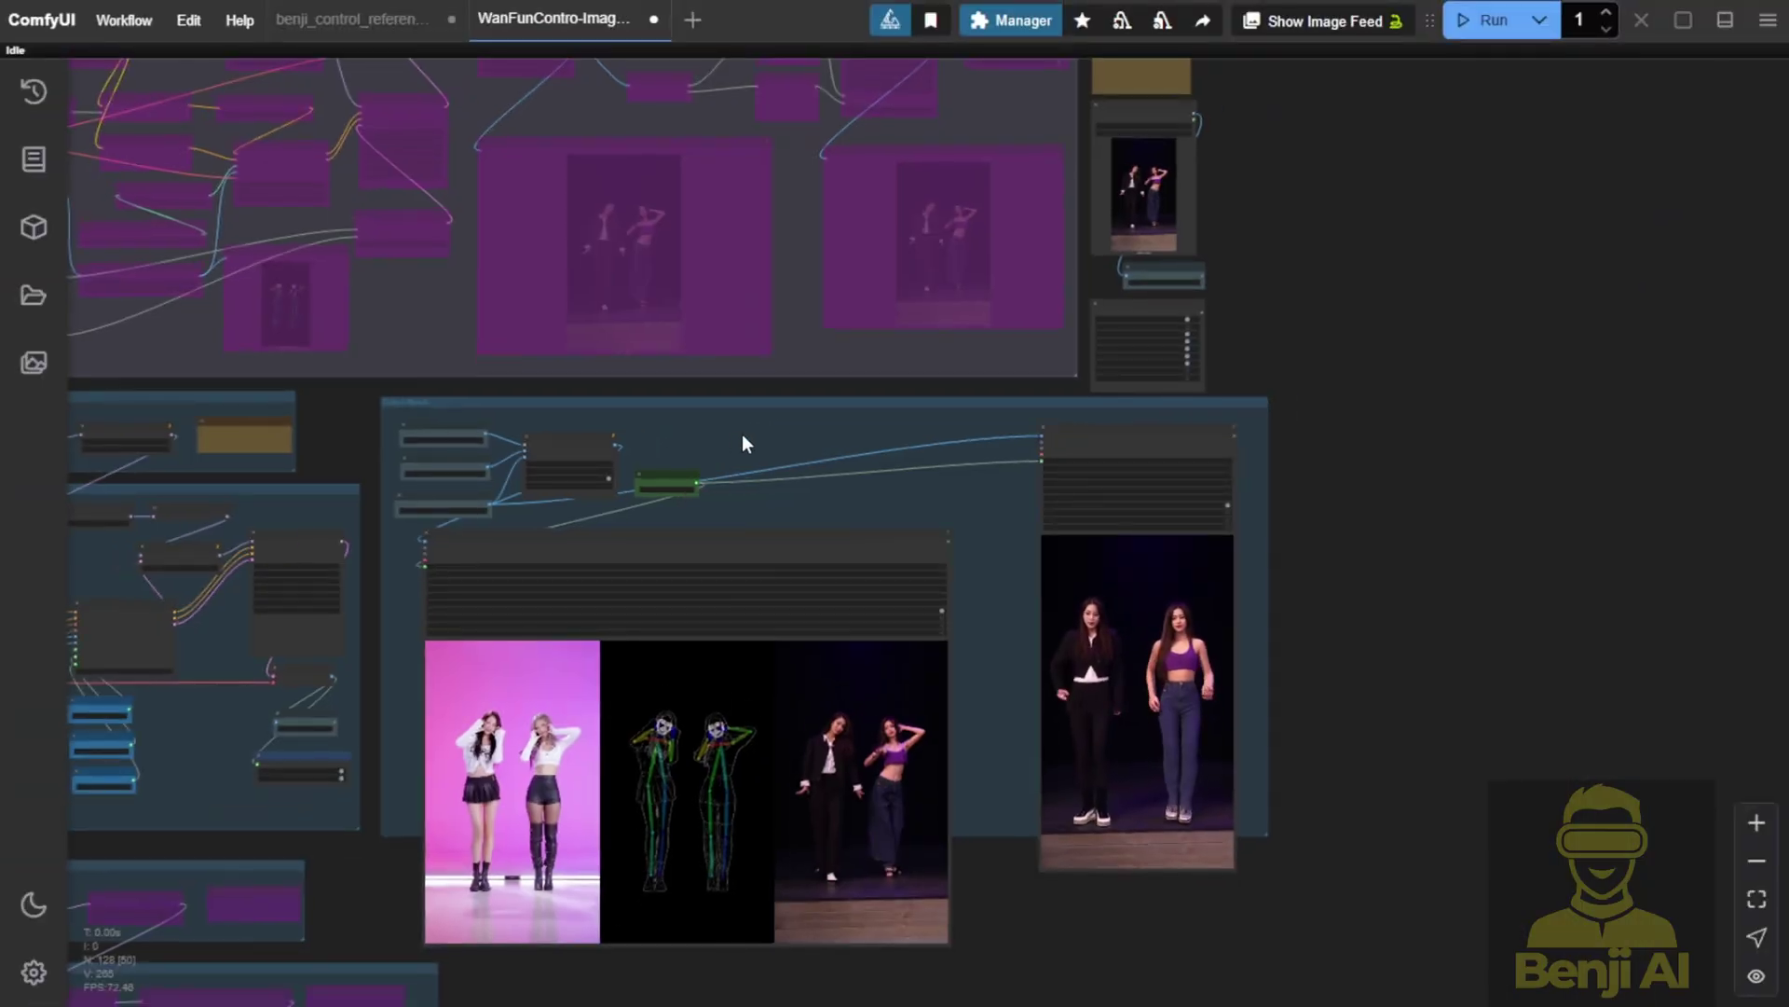
{"action": "scroll", "coordinate": [742, 434], "scroll_direction": "up", "scroll_amount": 5}
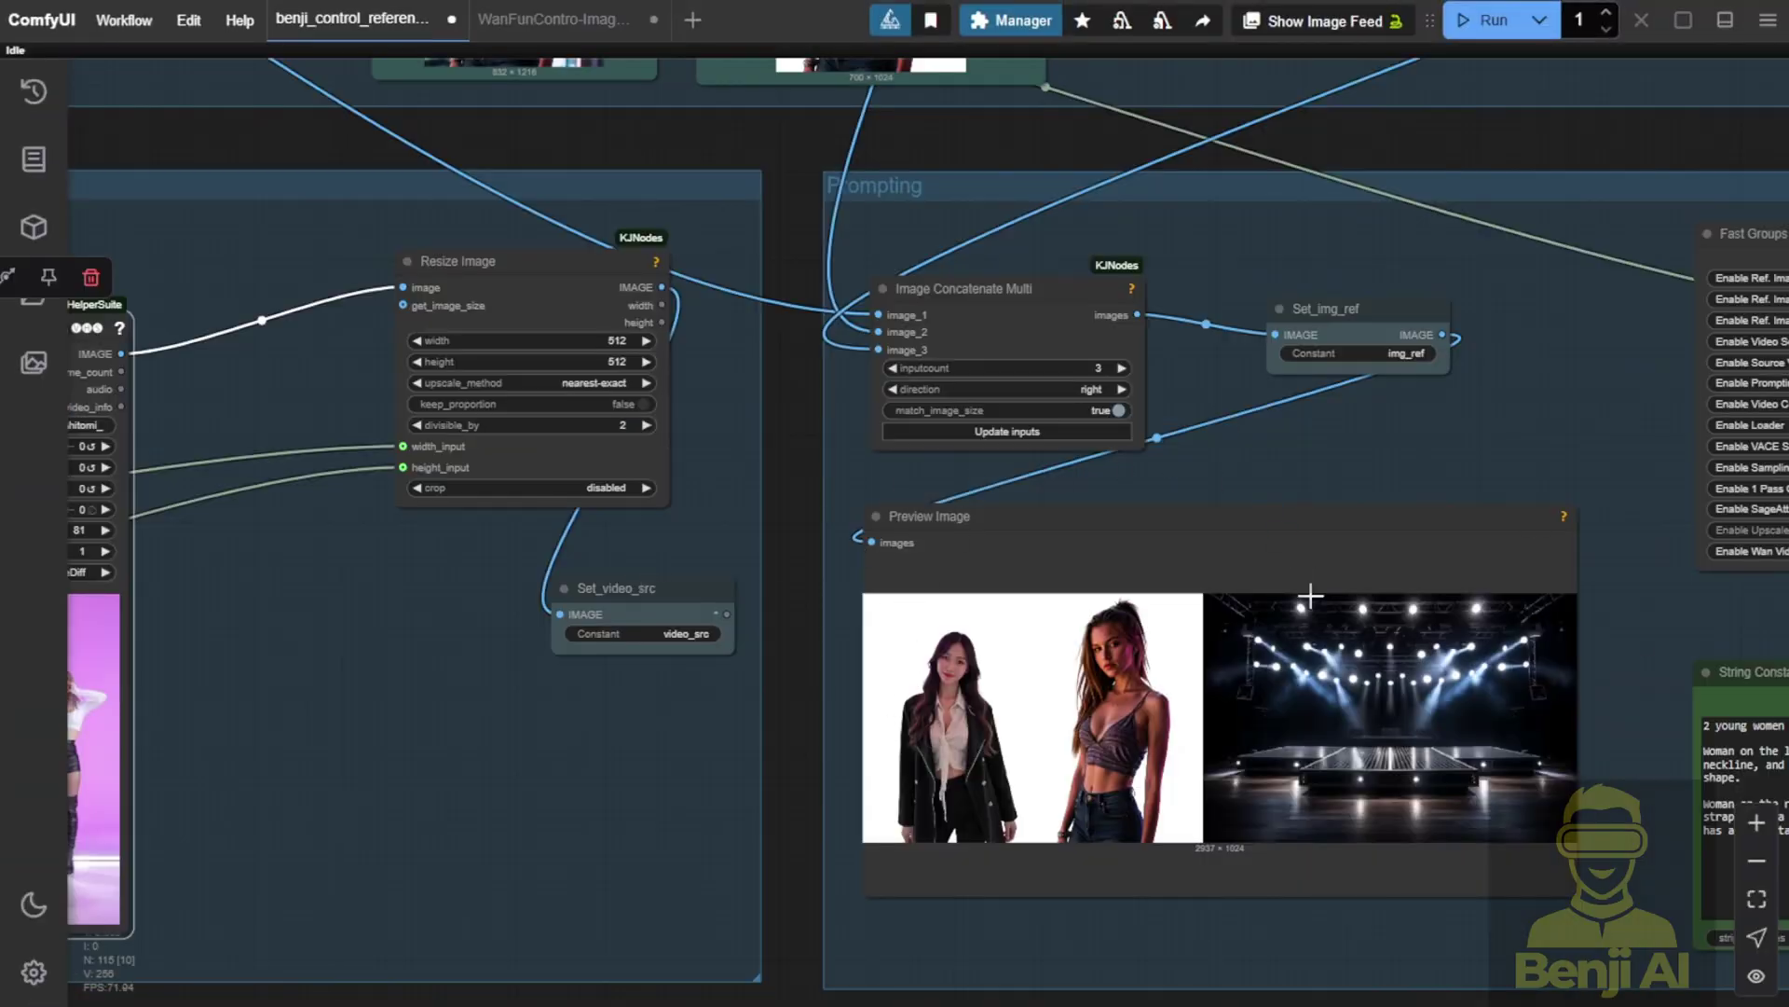
Step: Zoom in on the Load Video (Path) settings: width 480, height 832, length 201
{"action": "left_click_drag", "start_coordinate": [1464, 442], "coordinate": [1072, 389]}
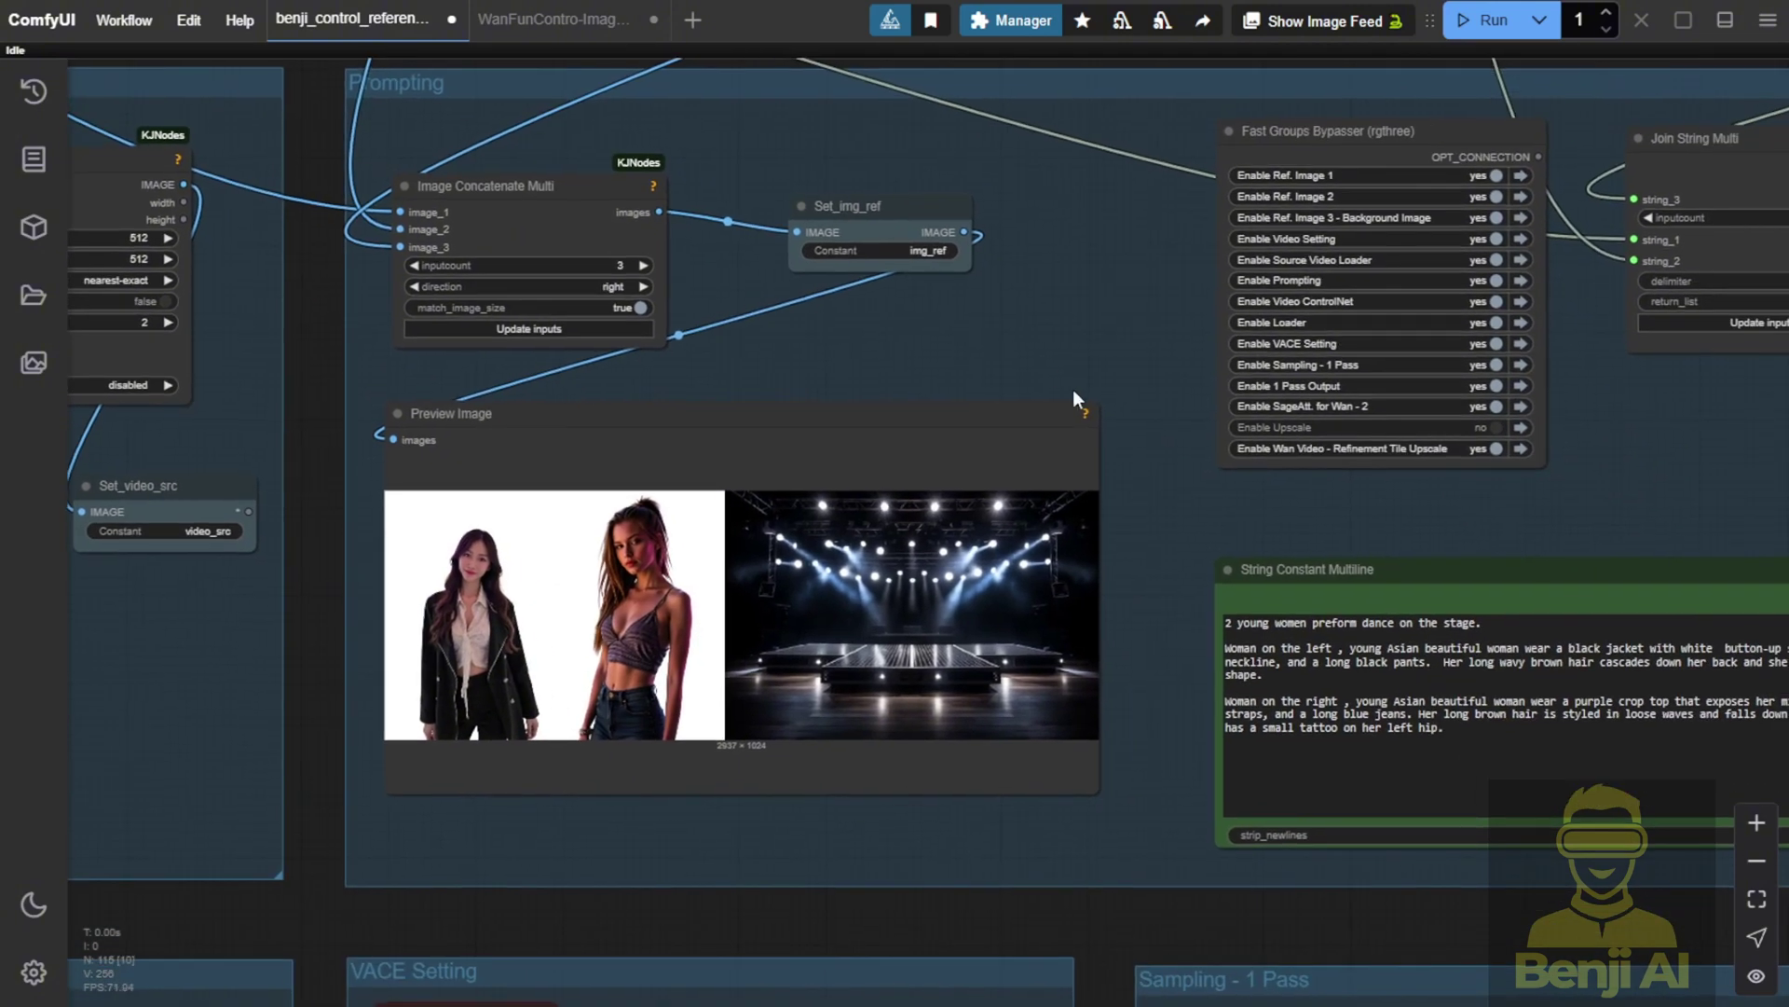
{"action": "left_click_drag", "start_coordinate": [1255, 513], "coordinate": [1120, 459]}
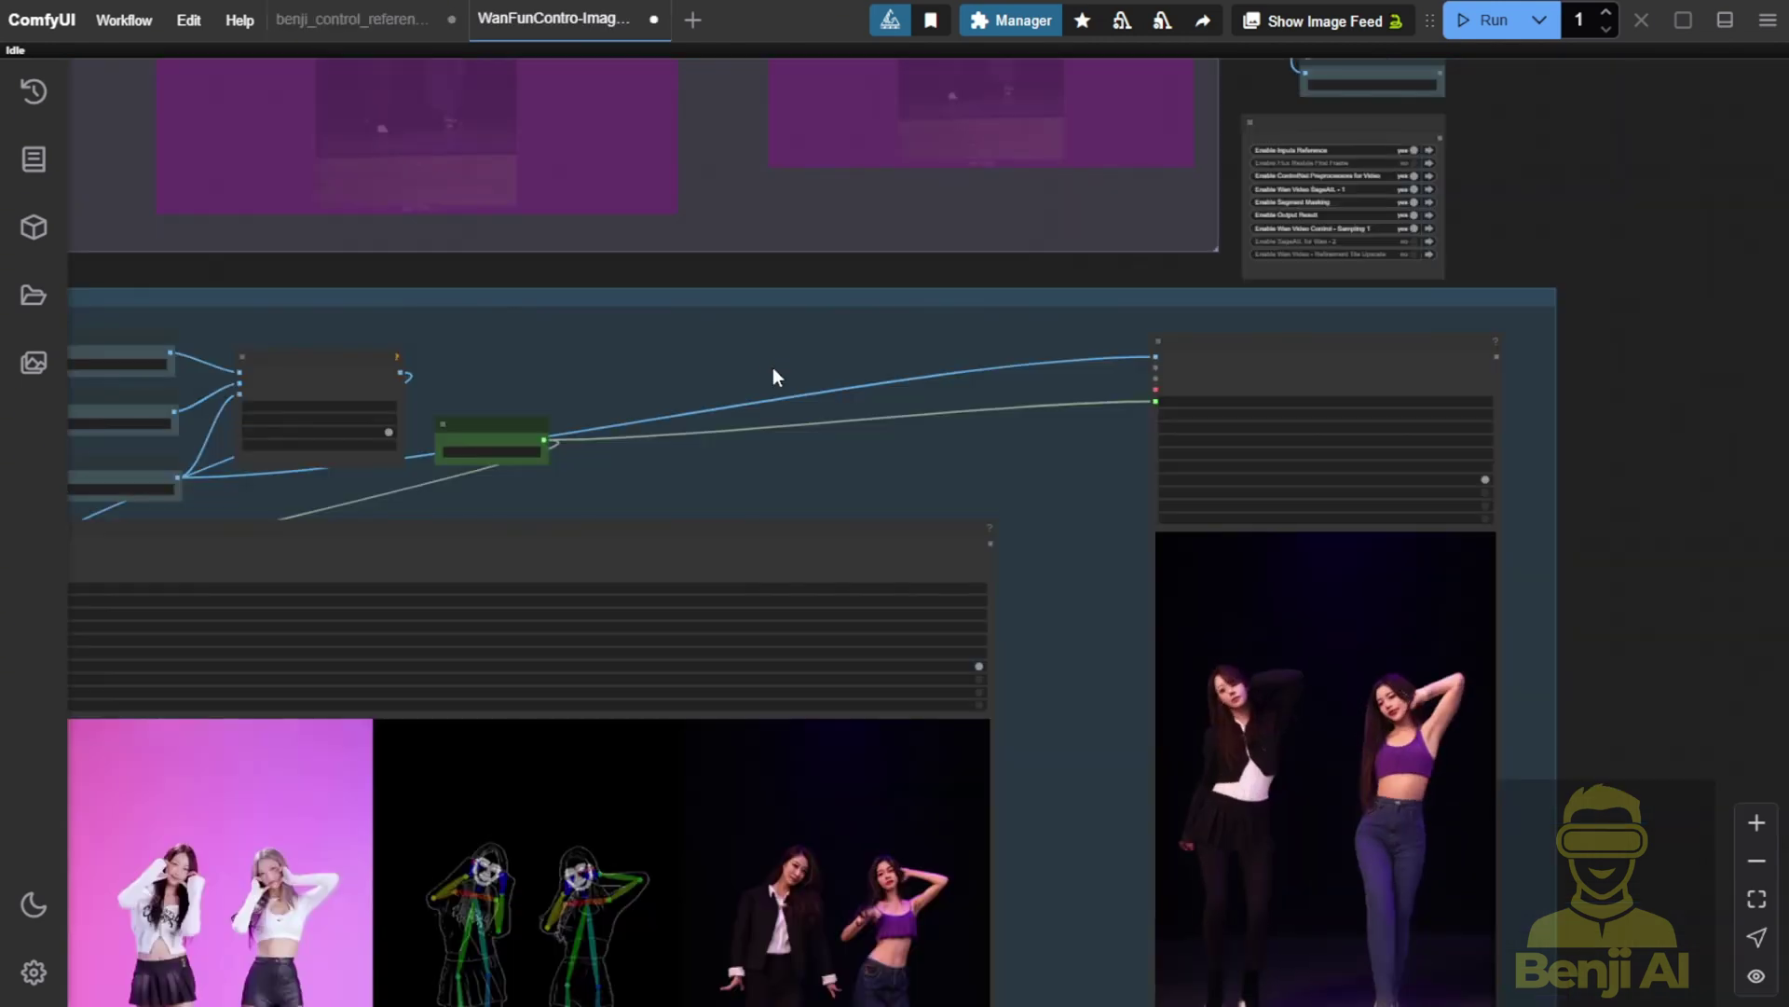
{"action": "scroll", "coordinate": [747, 395], "scroll_direction": "down", "scroll_amount": 3}
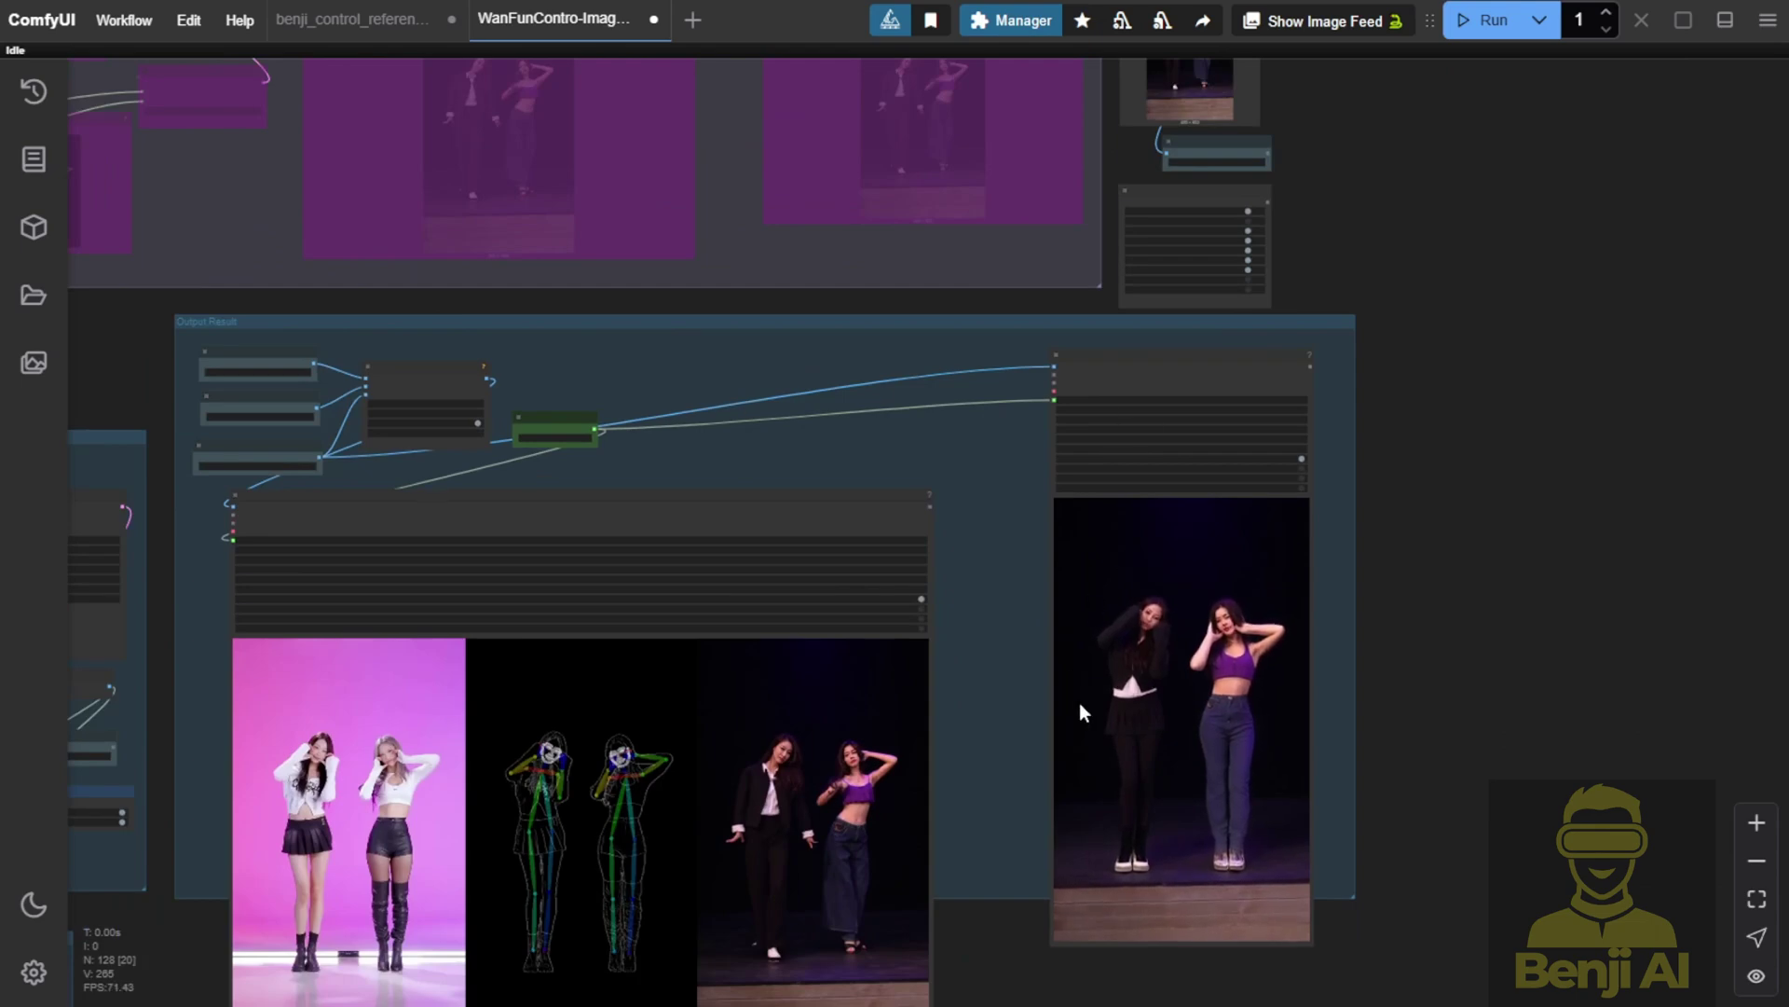
{"action": "scroll", "coordinate": [1005, 646], "scroll_direction": "down", "scroll_amount": 2}
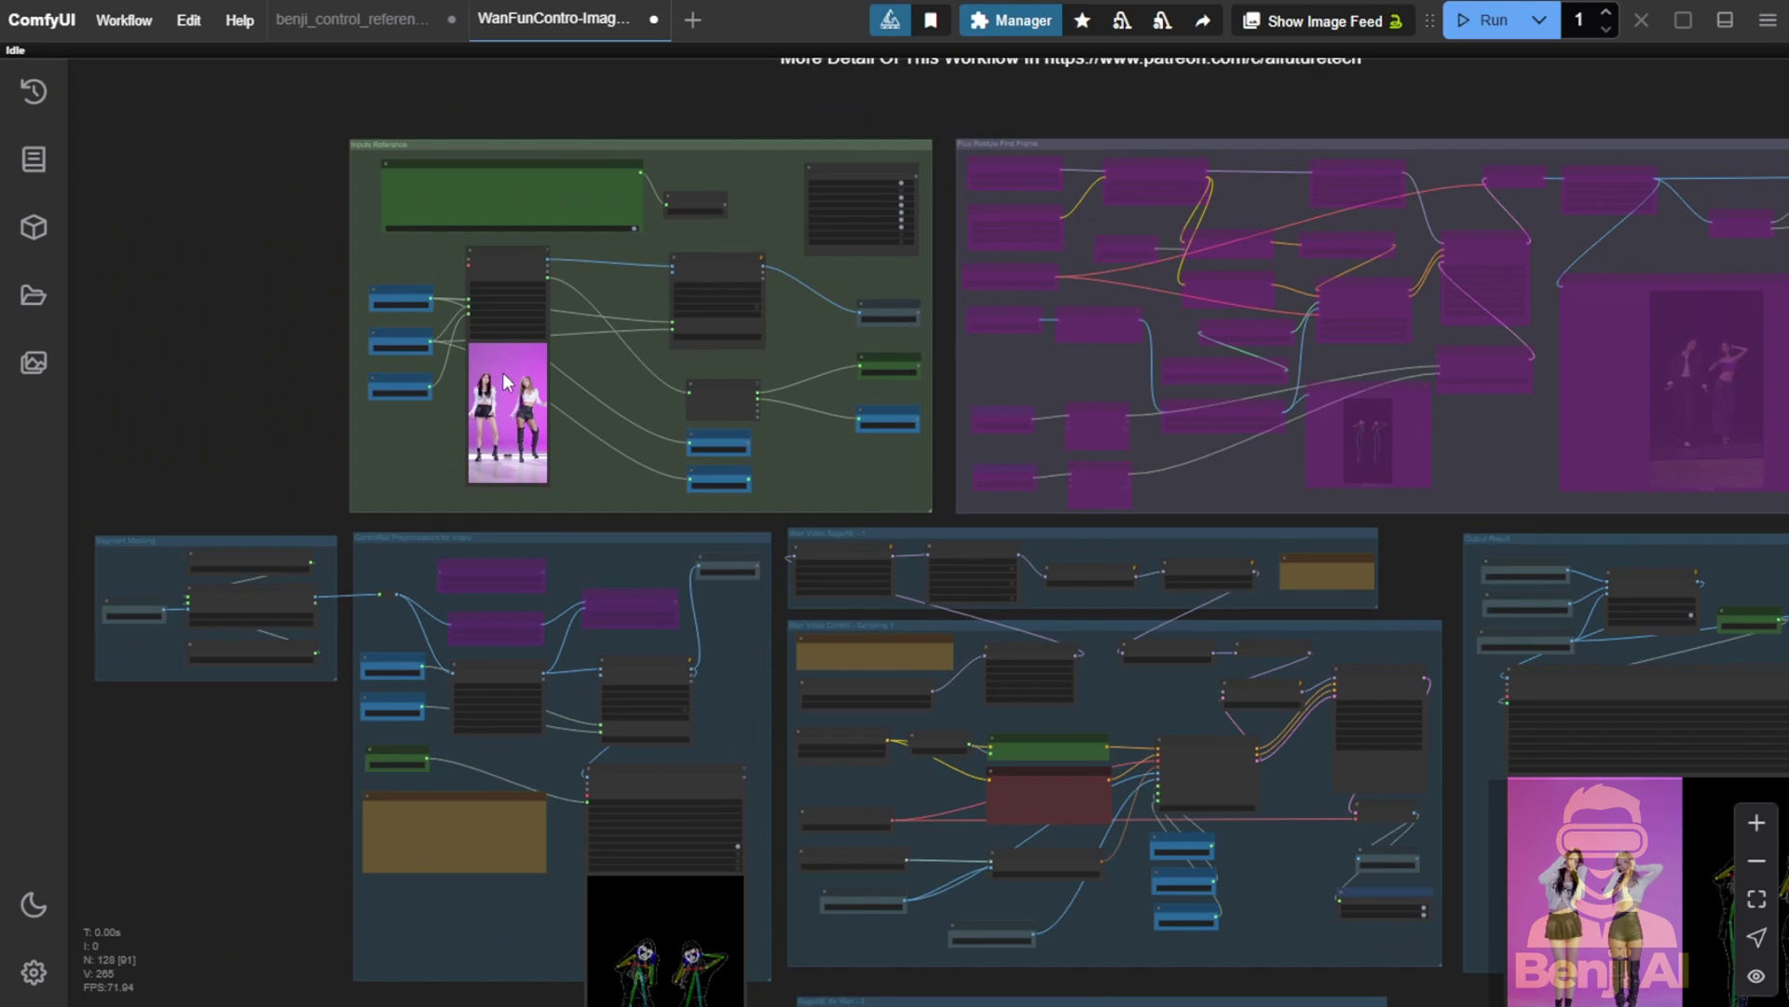
{"action": "scroll", "coordinate": [584, 344], "scroll_direction": "up", "scroll_amount": 12}
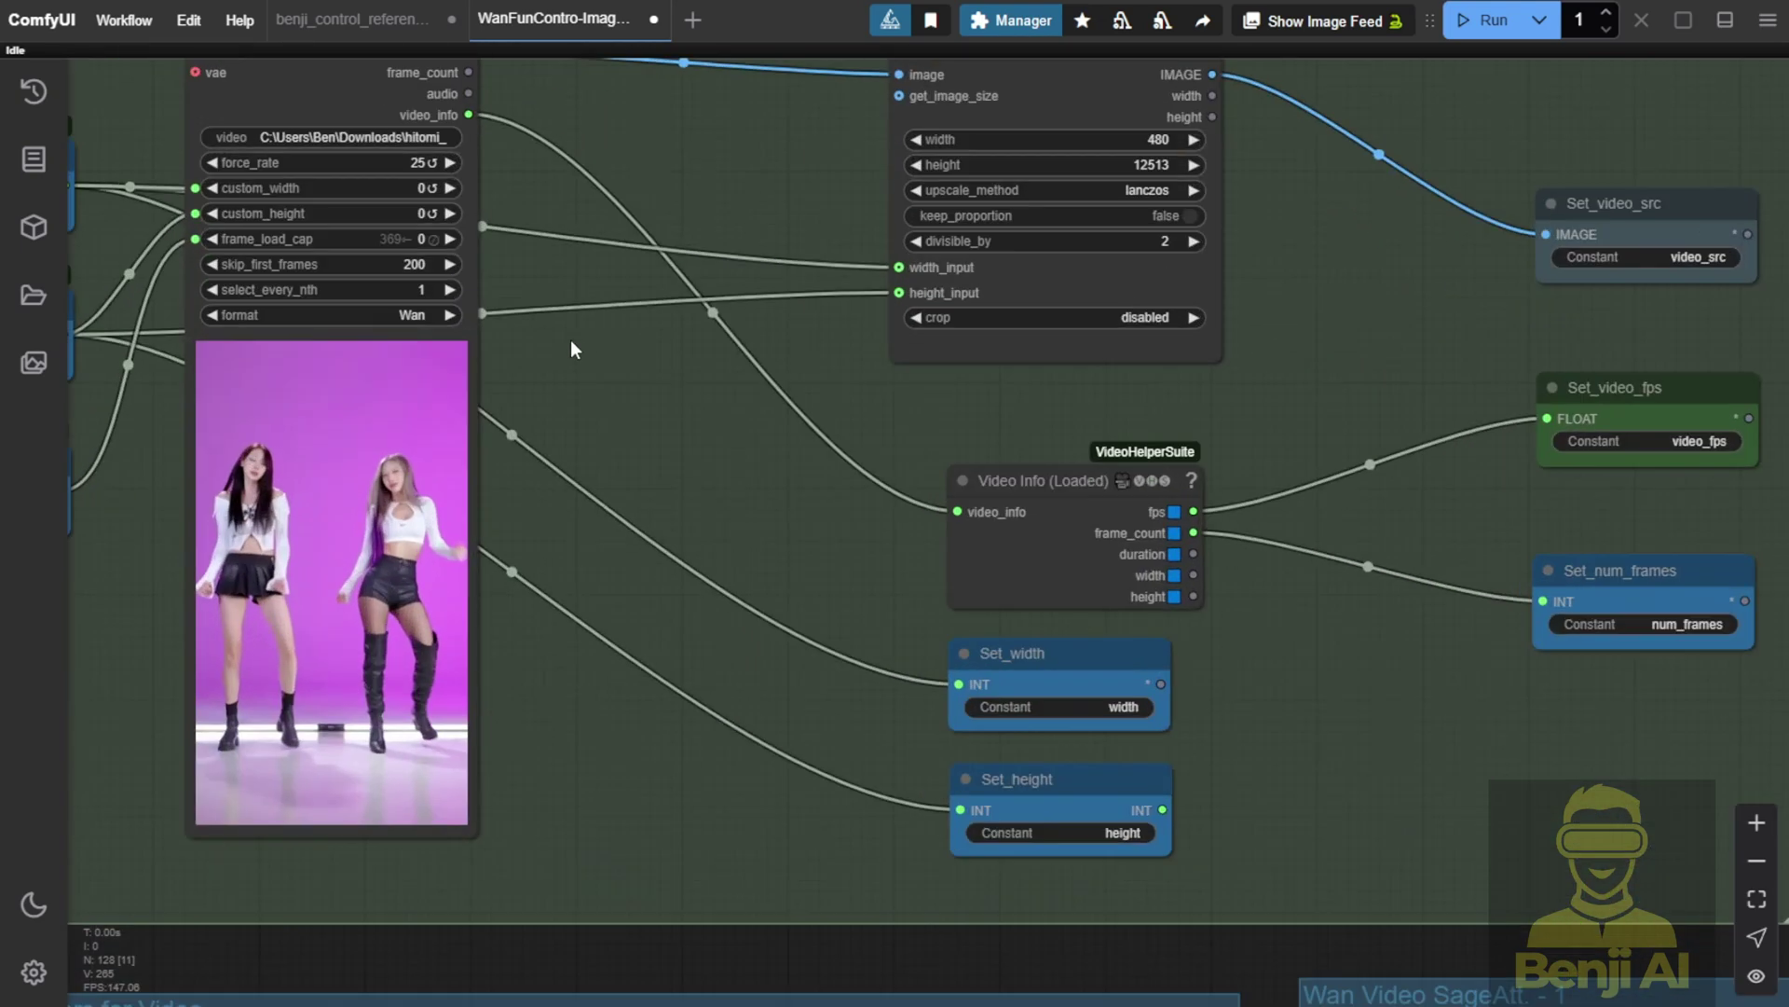
{"action": "left_click_drag", "start_coordinate": [570, 340], "coordinate": [1136, 674]}
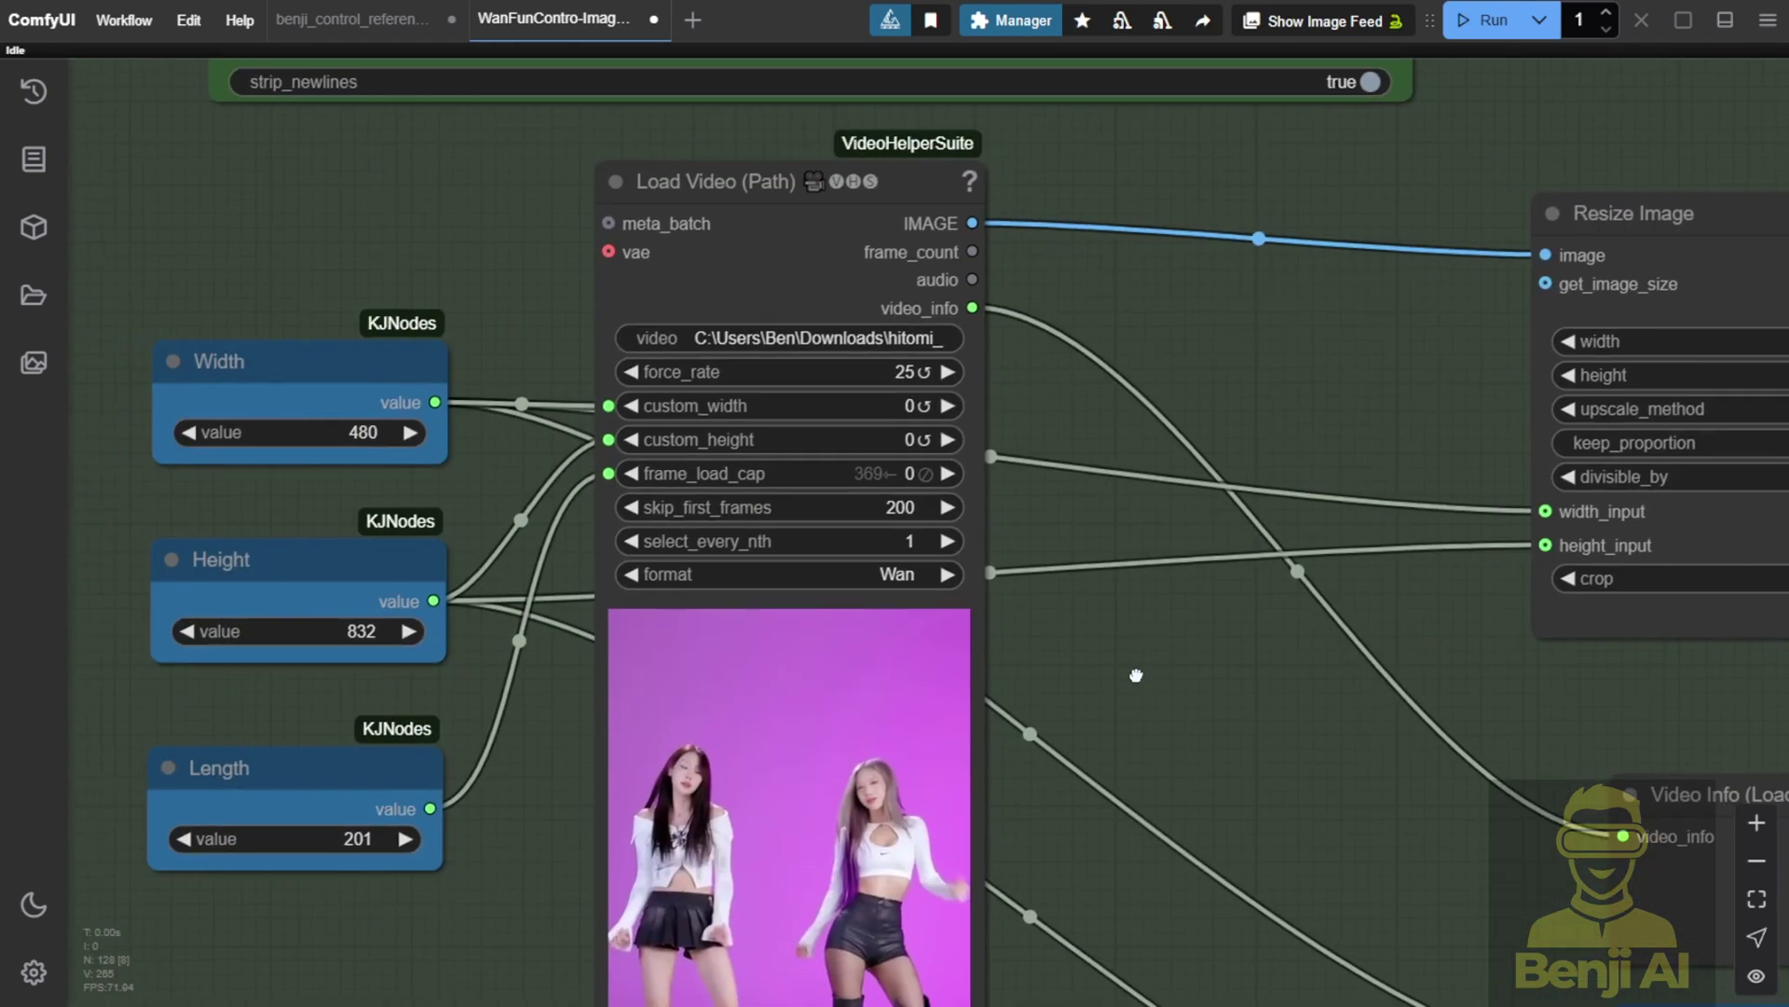
{"action": "scroll", "coordinate": [950, 528], "scroll_direction": "up", "scroll_amount": 4}
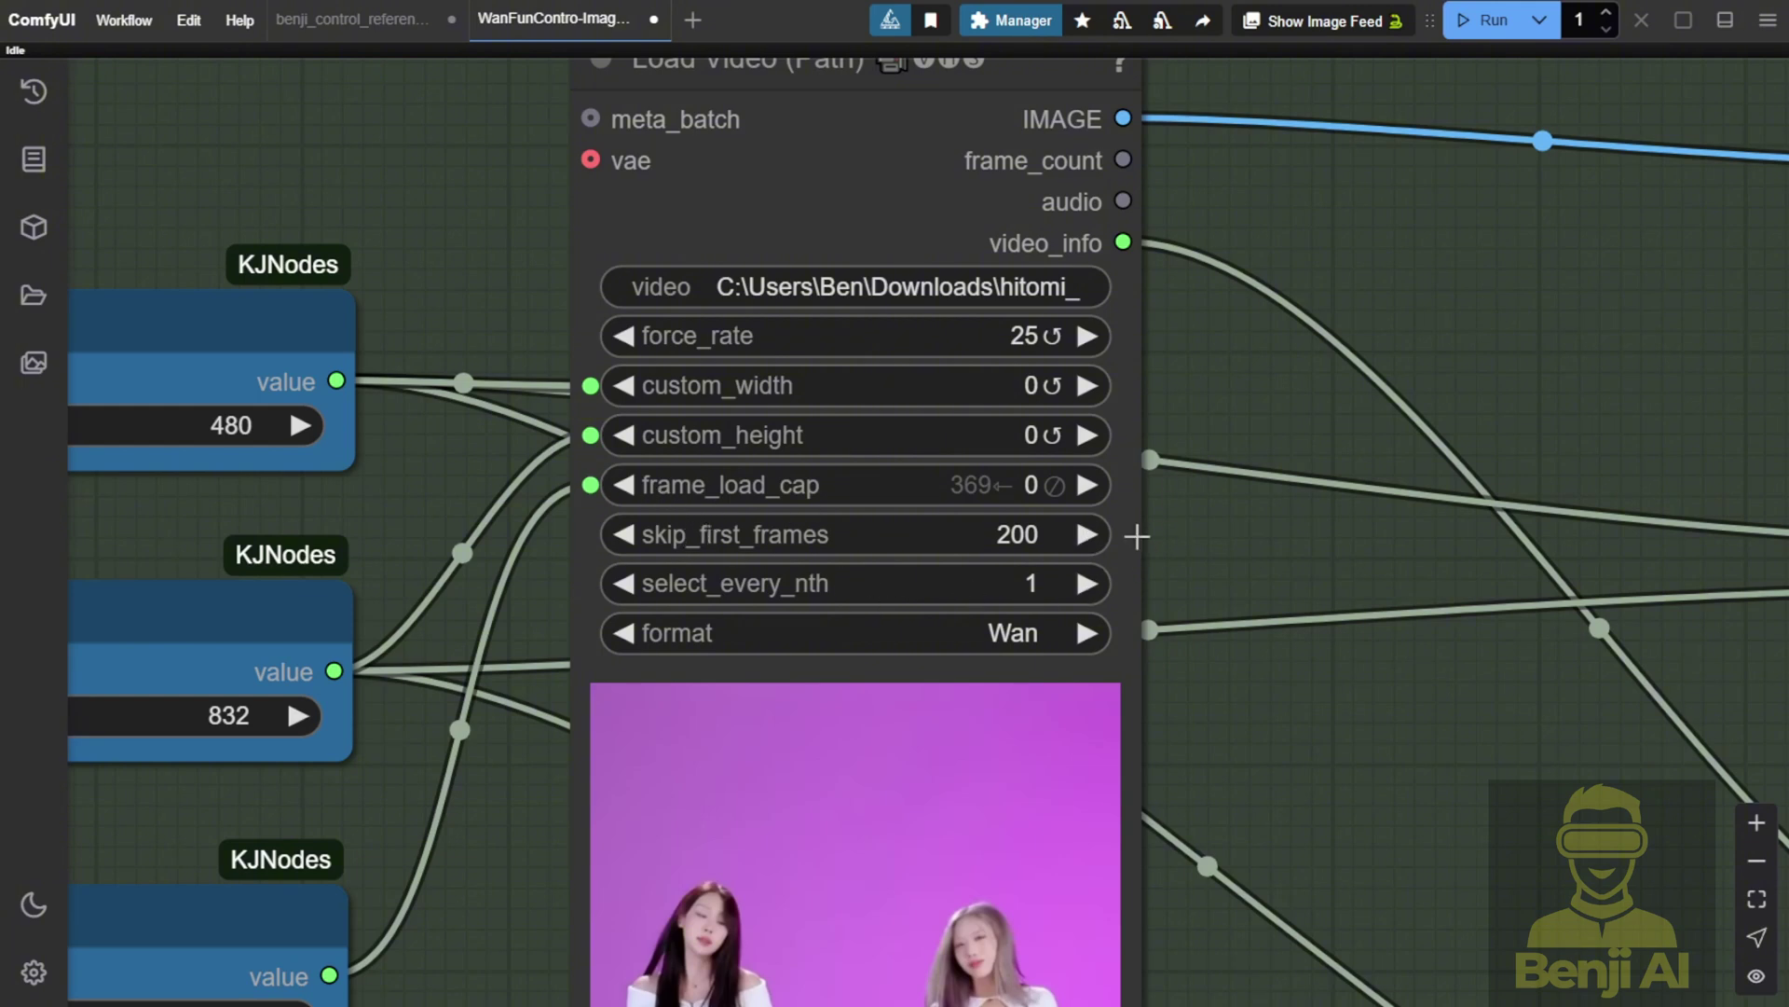
{"action": "left_click_drag", "start_coordinate": [1198, 520], "coordinate": [1241, 654]}
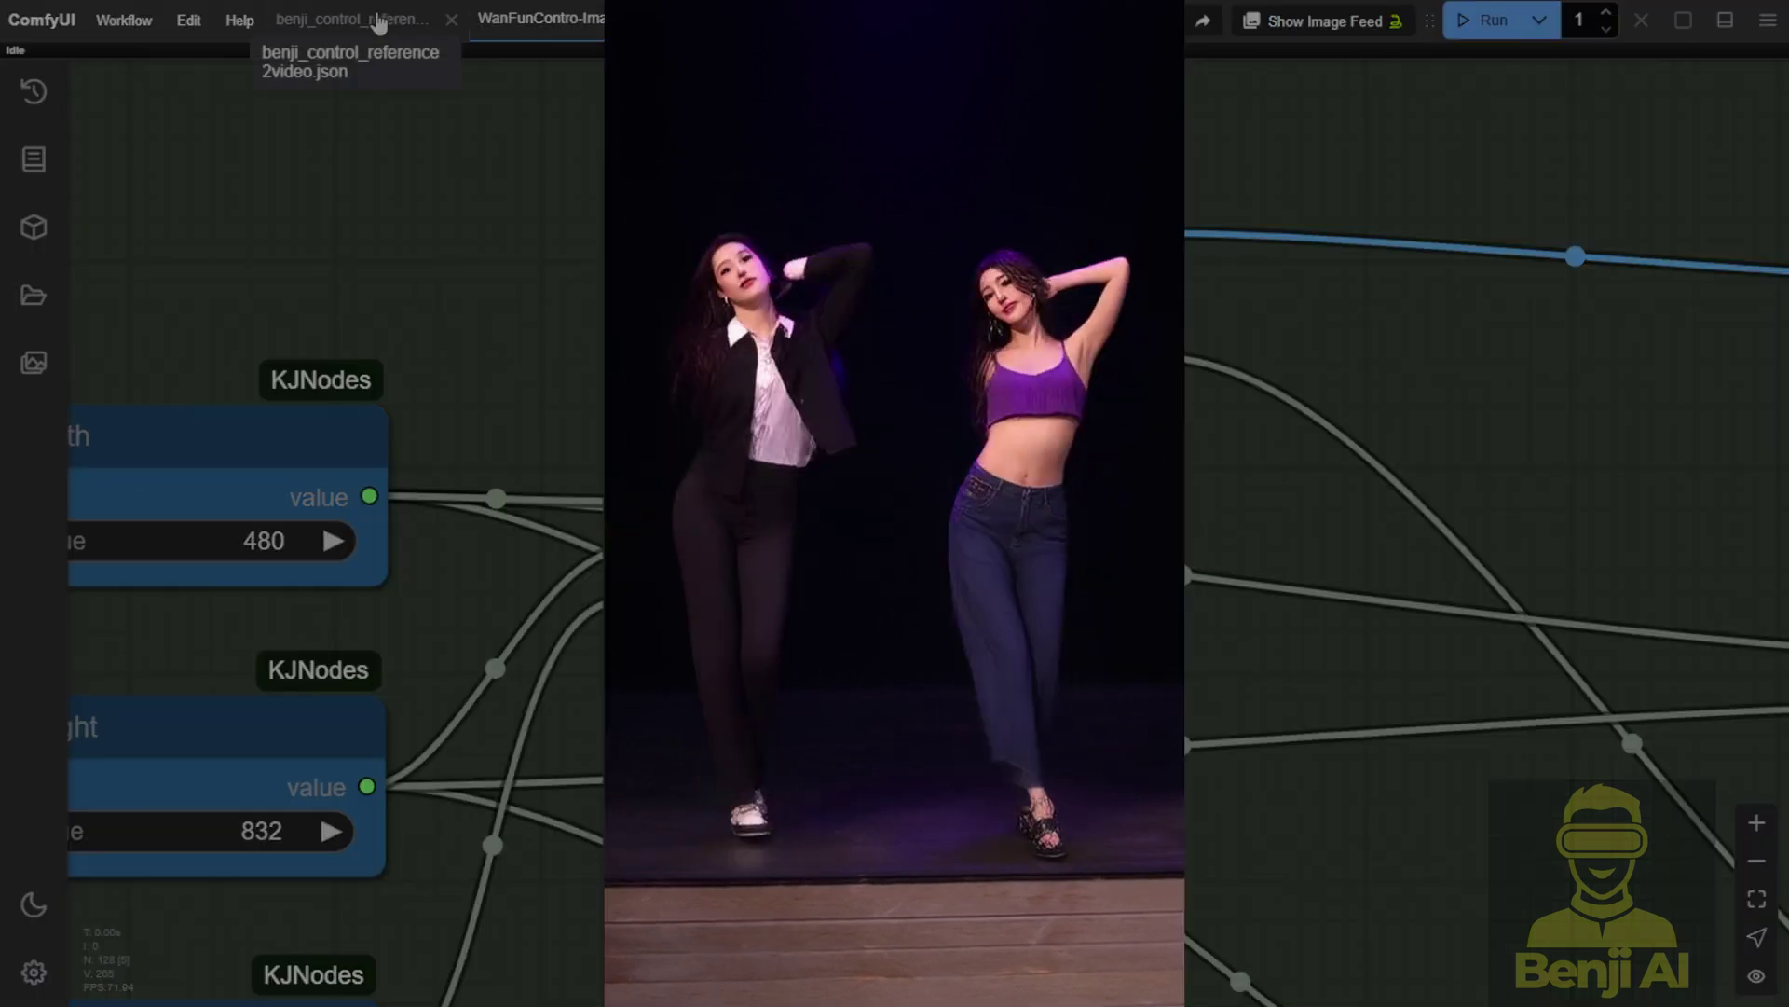
Step: Switch back to the benji_control_reference workflow and reposition its overview
{"action": "left_click", "coordinate": [382, 28]}
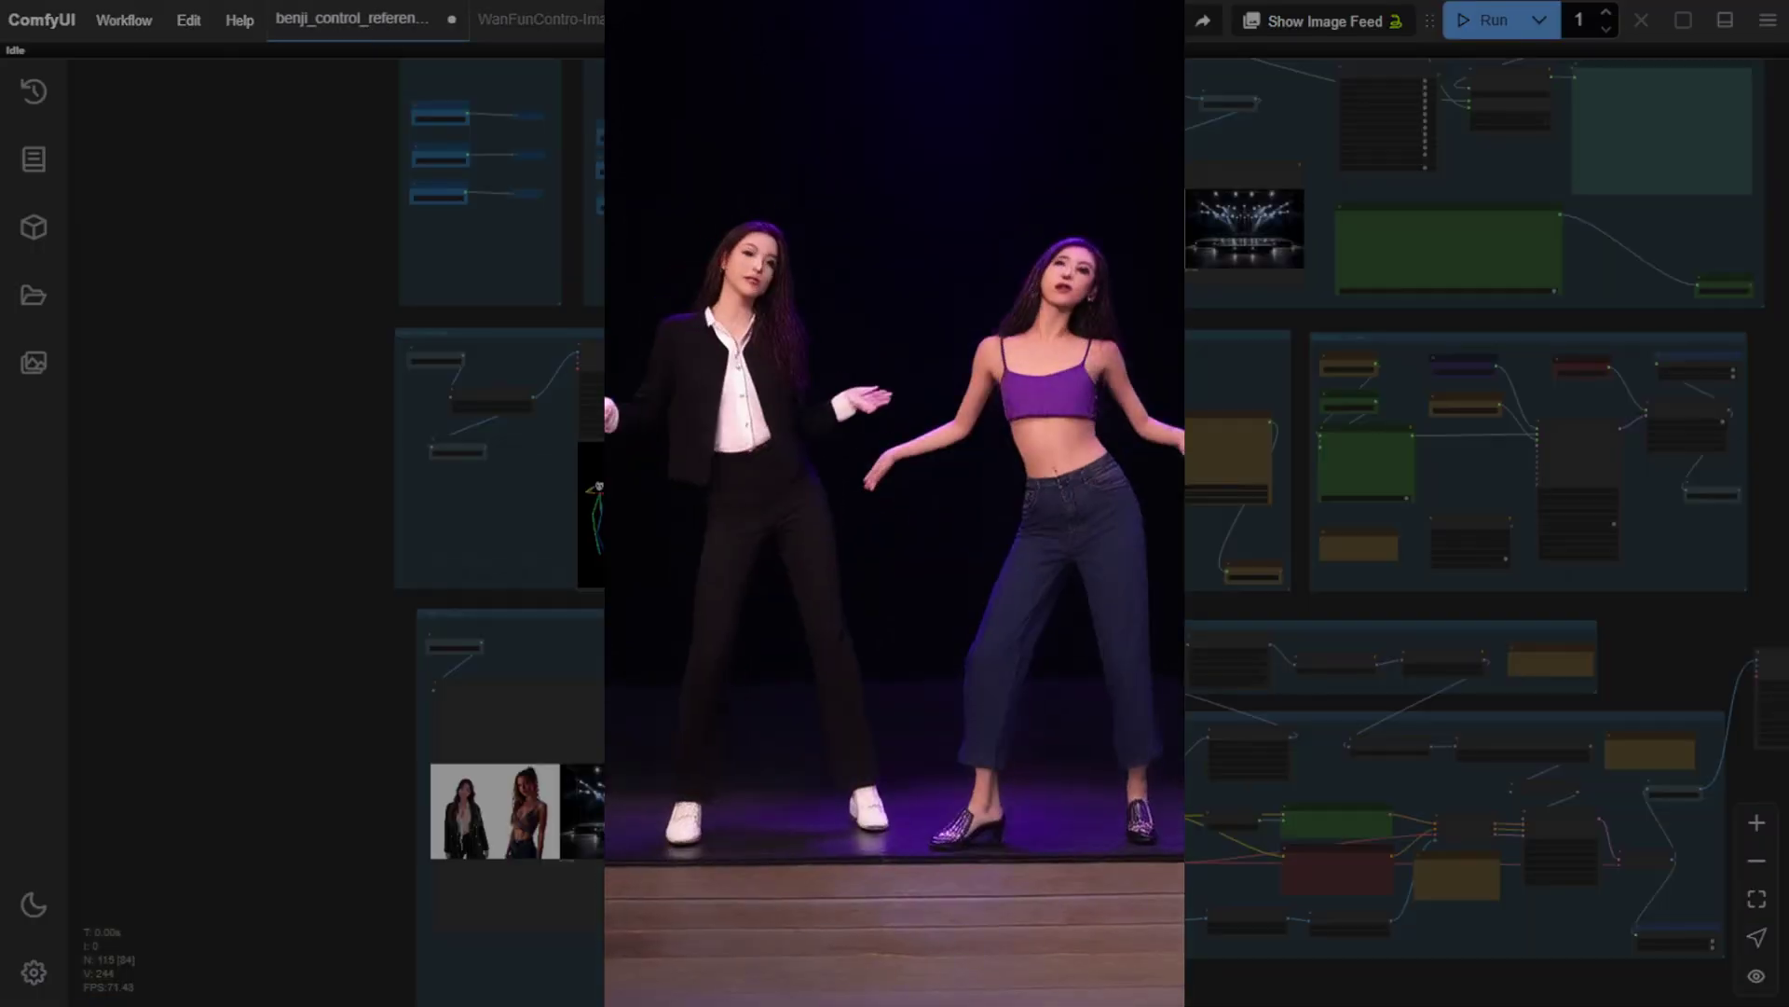
{"action": "scroll", "coordinate": [1340, 499], "scroll_direction": "down", "scroll_amount": 2}
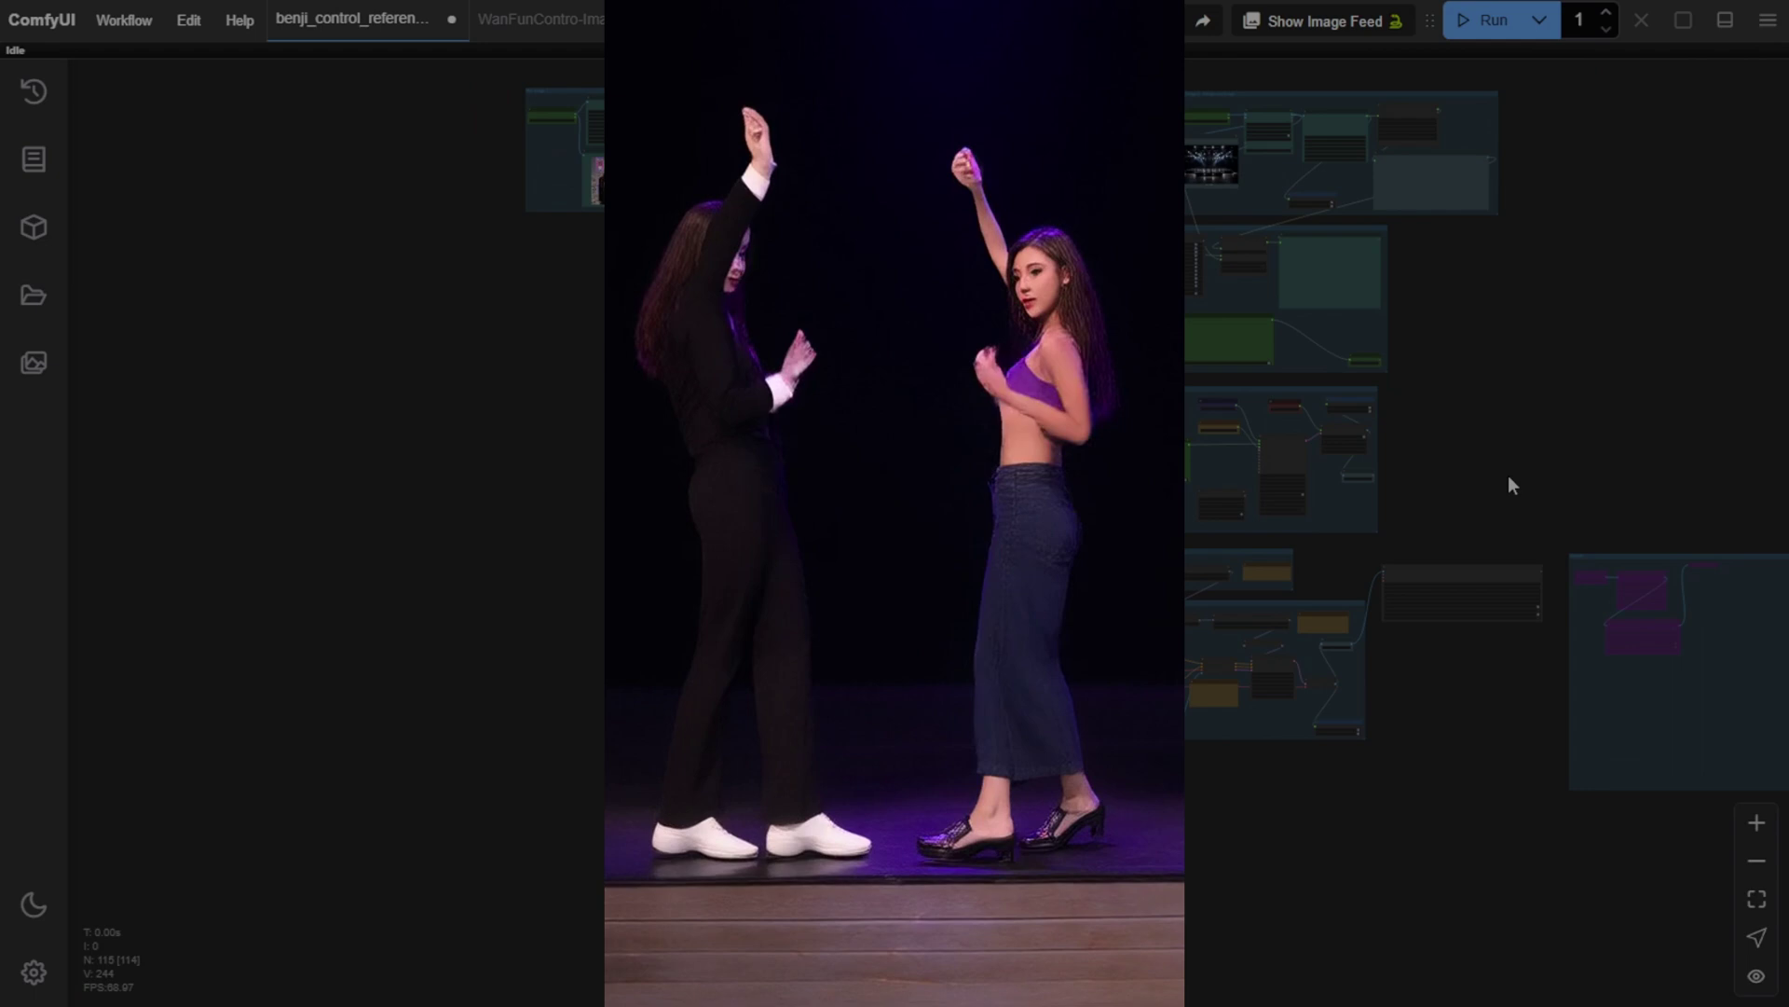
{"action": "left_click_drag", "start_coordinate": [1509, 480], "coordinate": [1350, 468]}
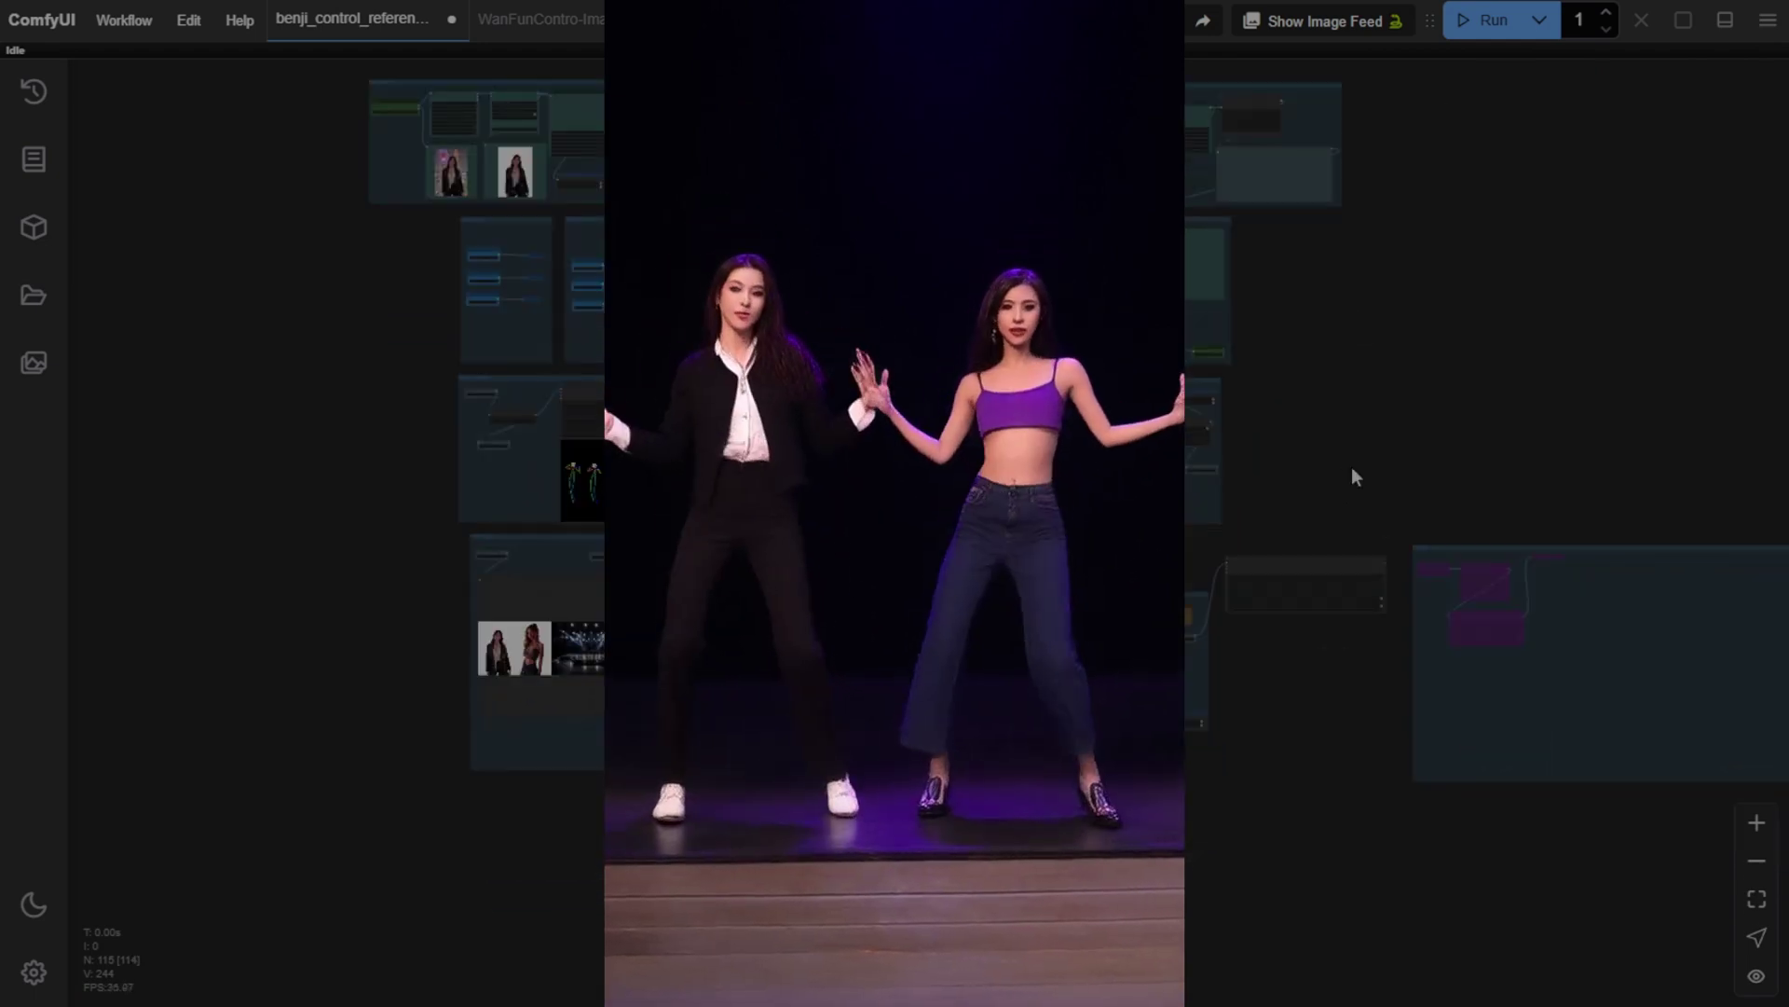